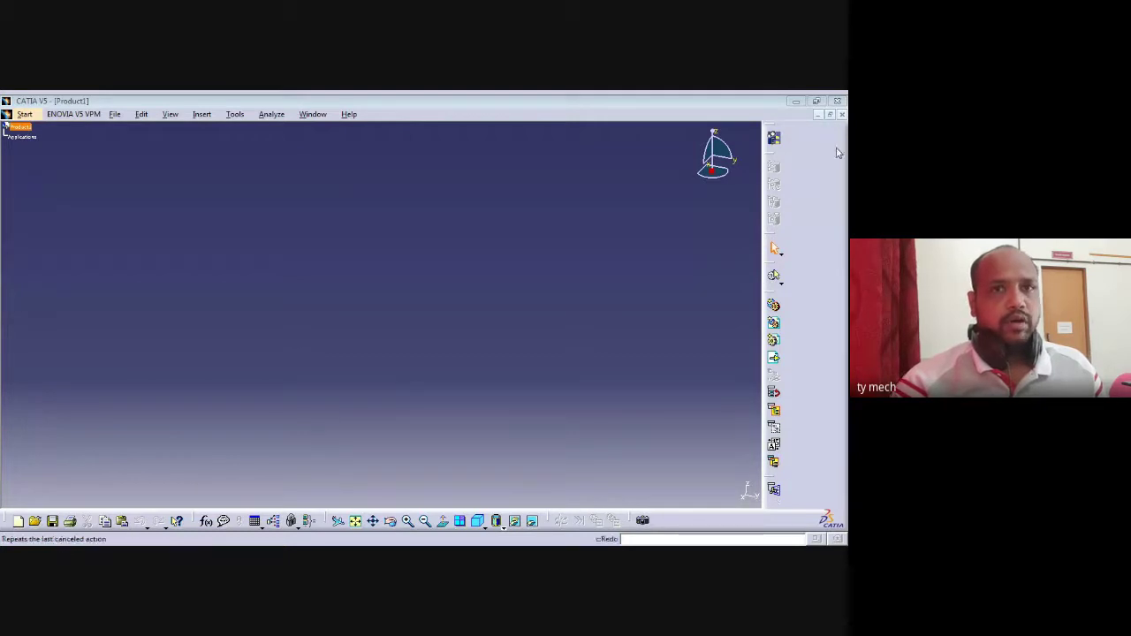
Undock the Workbench, selection filter, Representation, product structure and Product View Result toolbars into the graphics area
left_click_drag(623, 175, 626, 174)
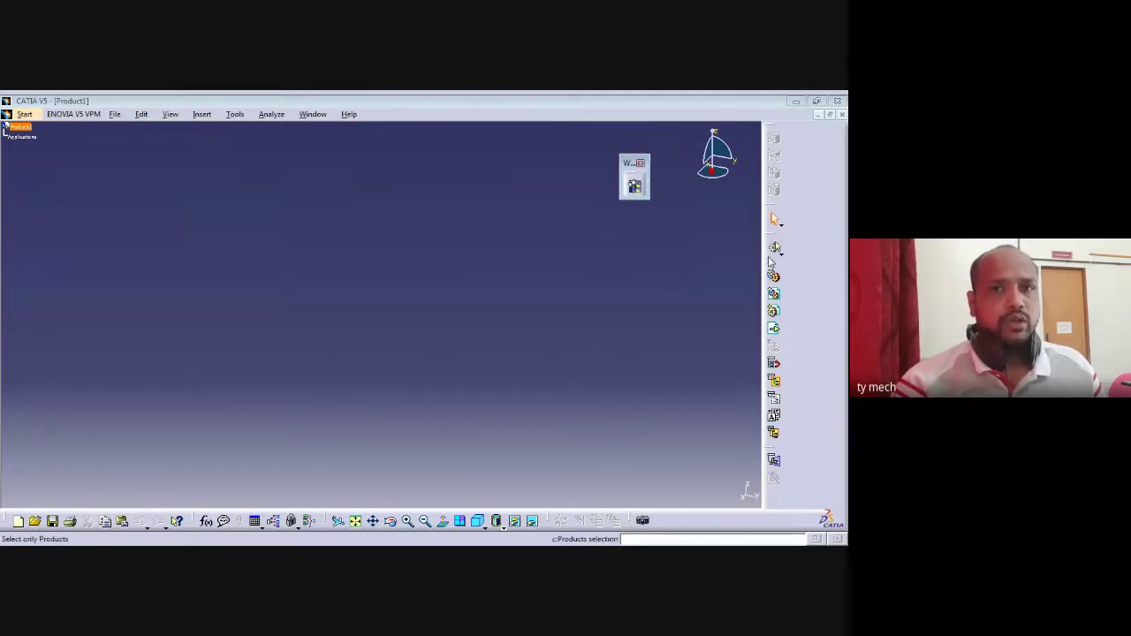
left_click_drag(773, 240, 632, 283)
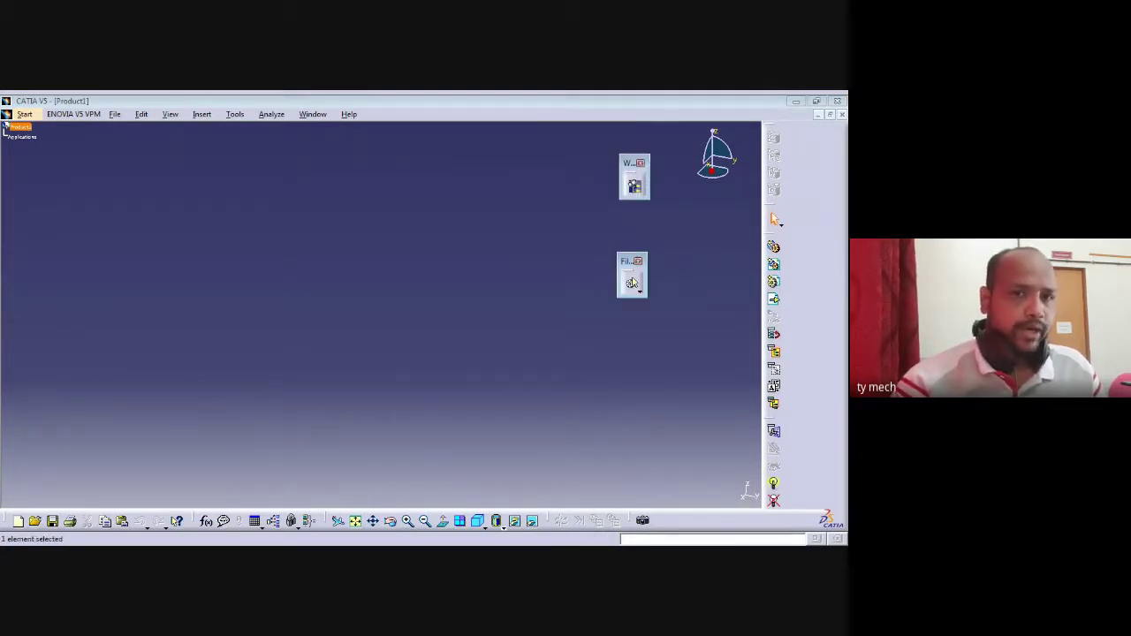
left_click(628, 410)
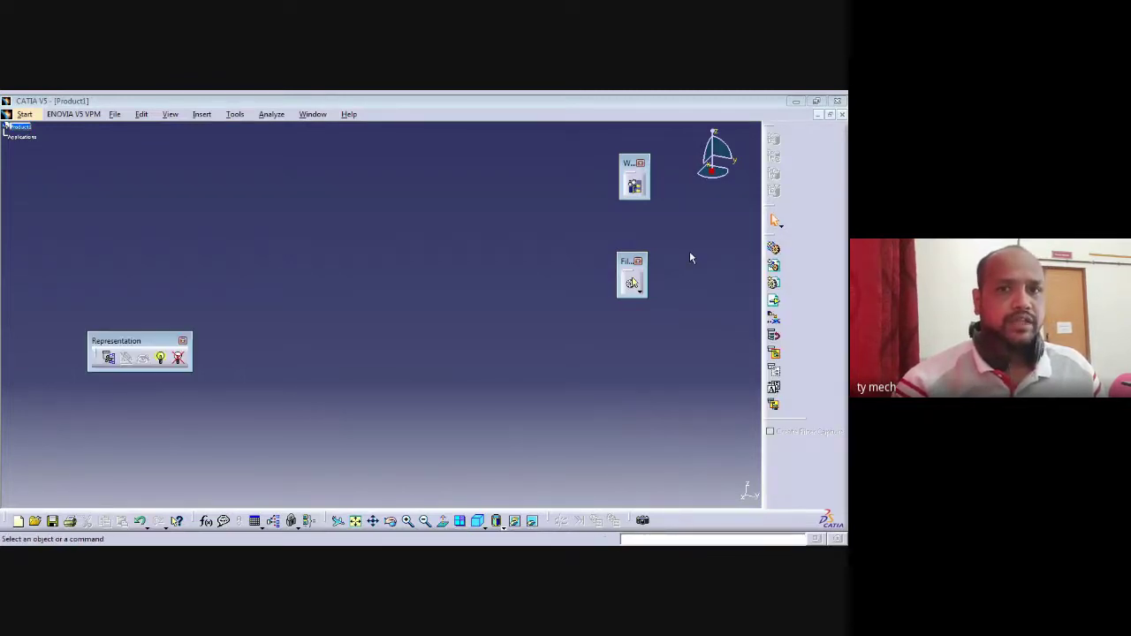
left_click_drag(772, 235, 704, 256)
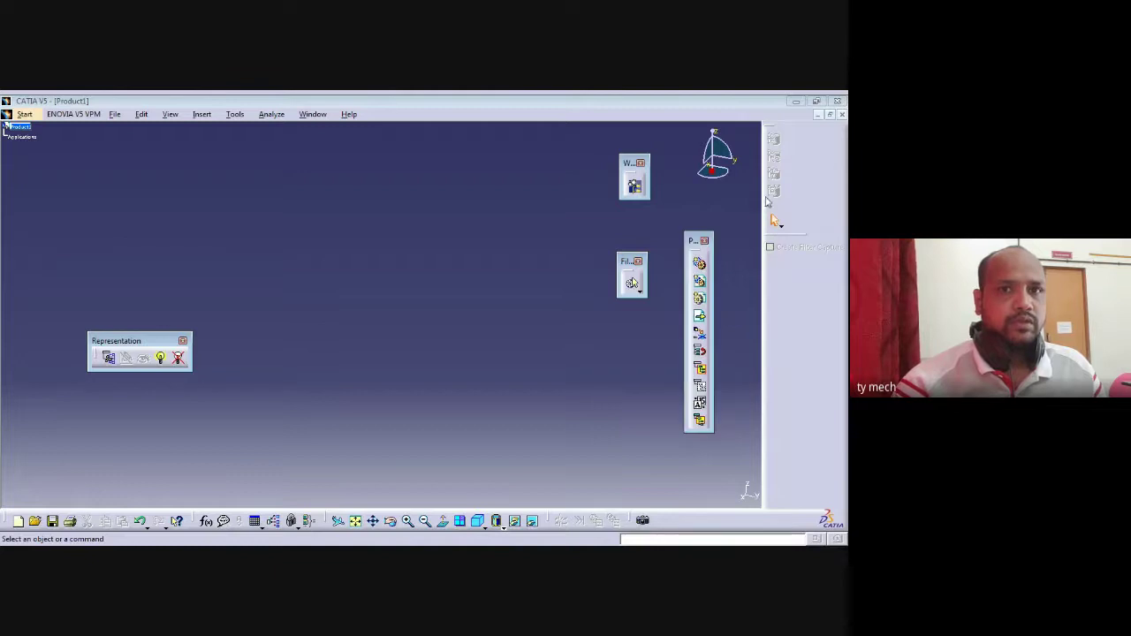
left_click_drag(772, 127, 69, 279)
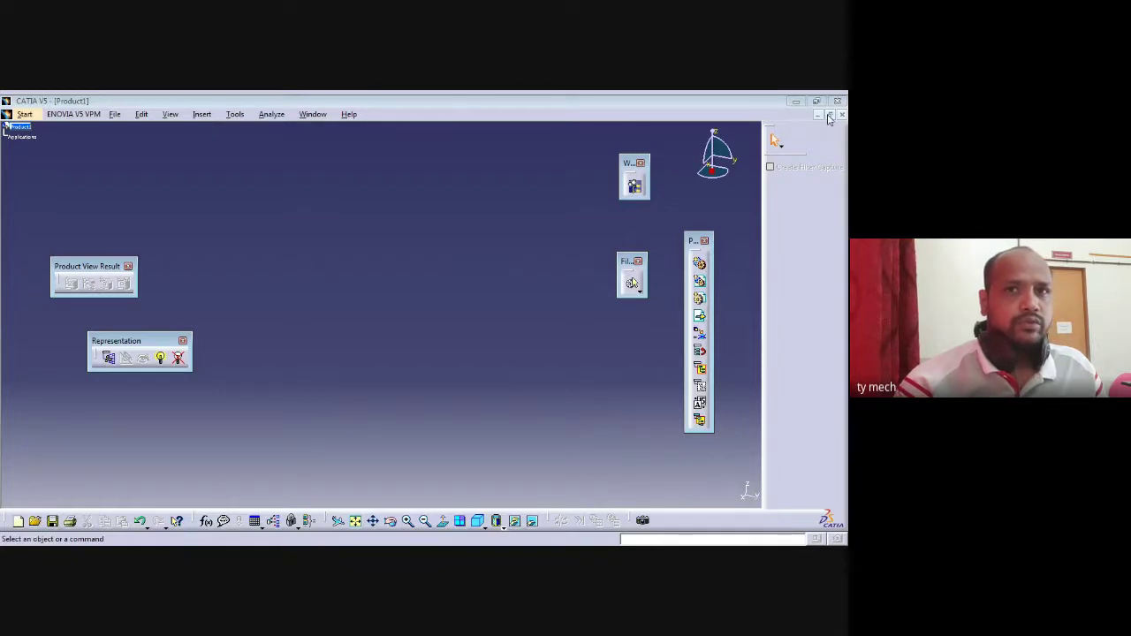
Undock the selection and Capture toolbars into the graphics area and close the Capture toolbar
left_click(829, 116)
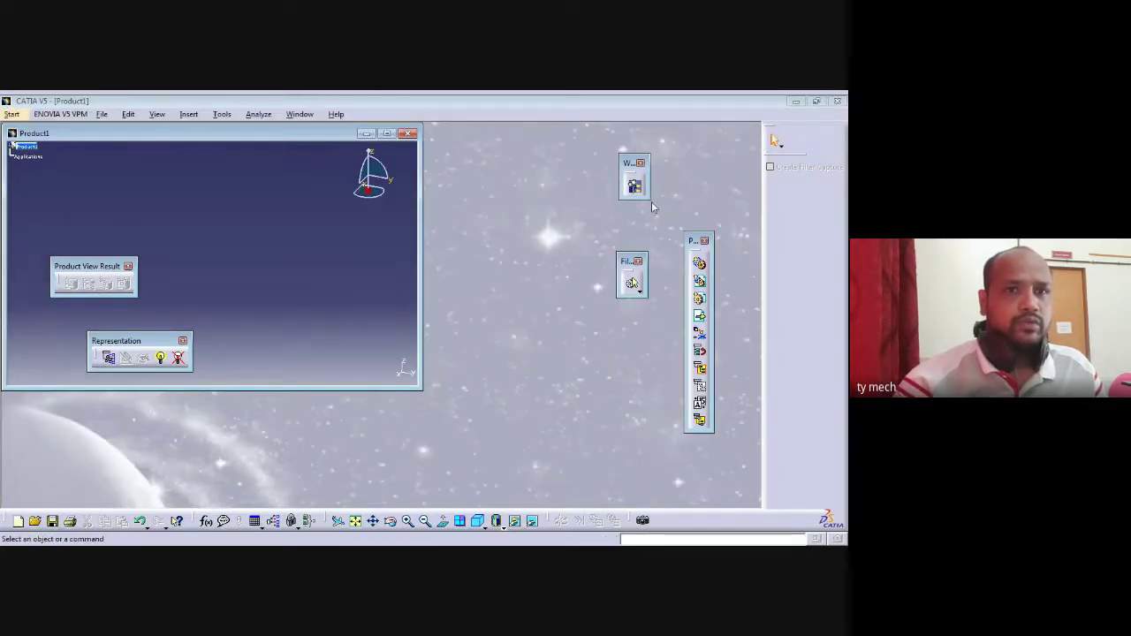
left_click(386, 133)
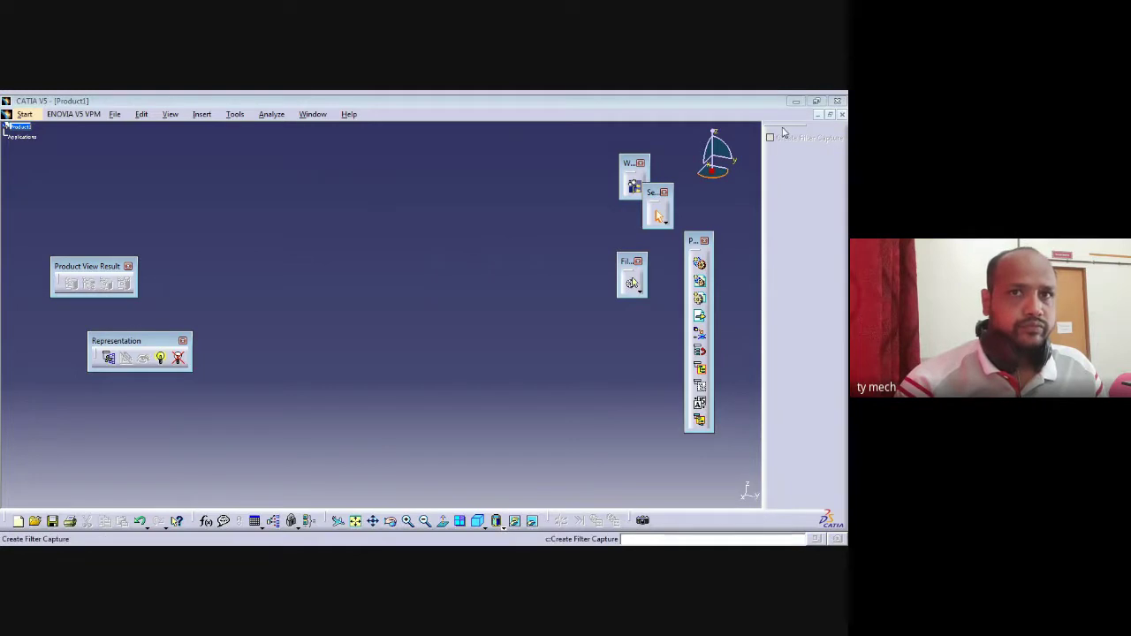
left_click_drag(782, 131, 562, 190)
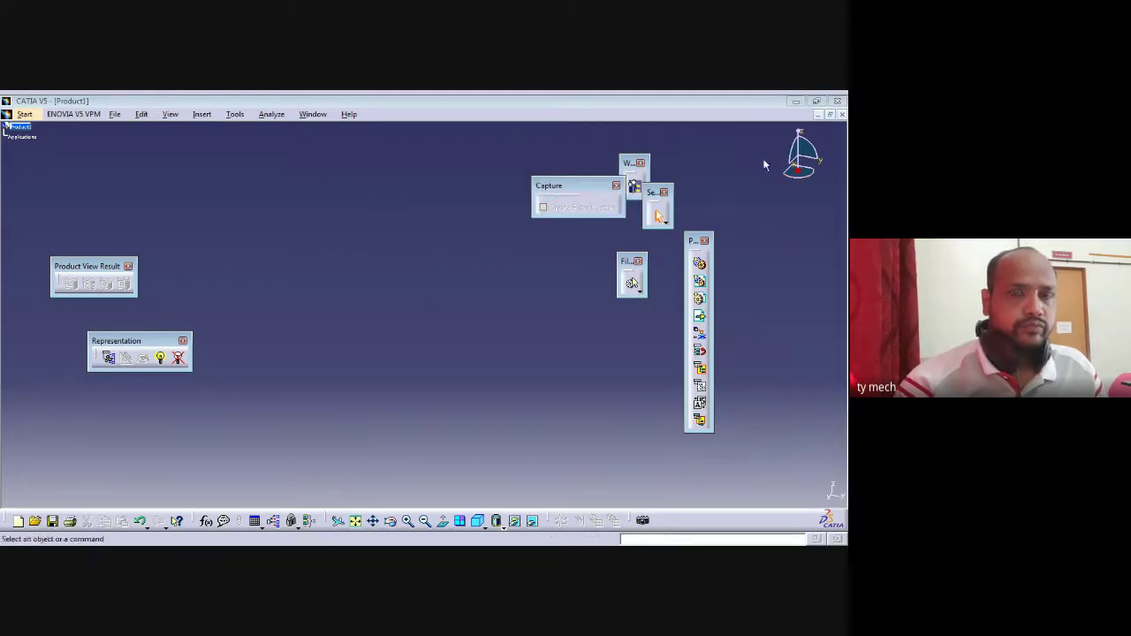
left_click(617, 187)
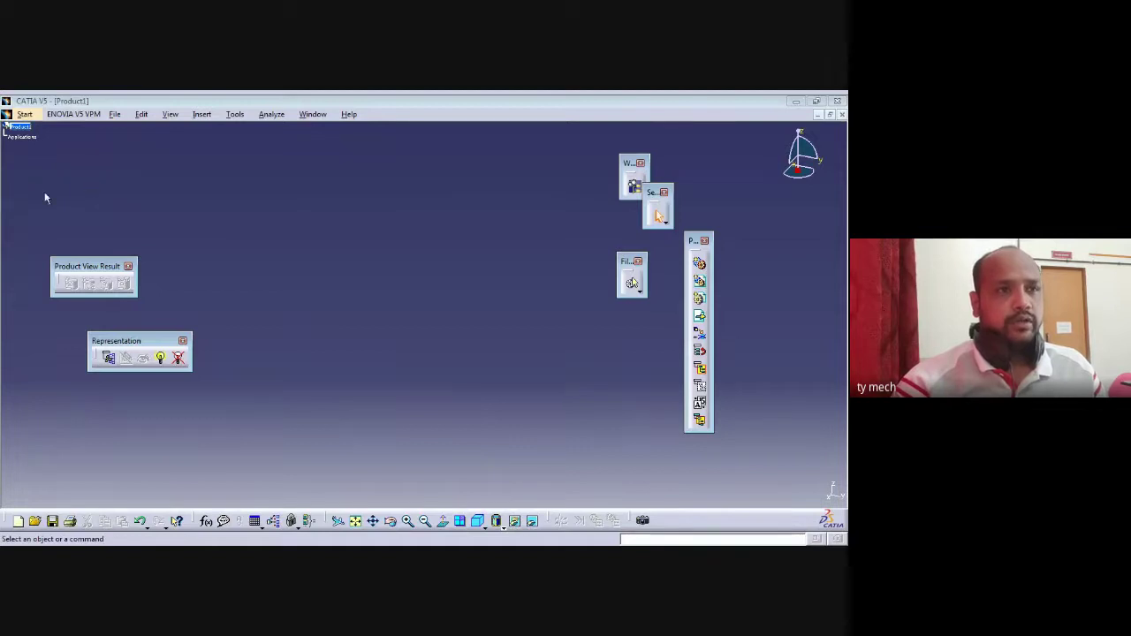
Switch to the Part Design workbench under Mechanical Design to work on a new part
left_click(23, 115)
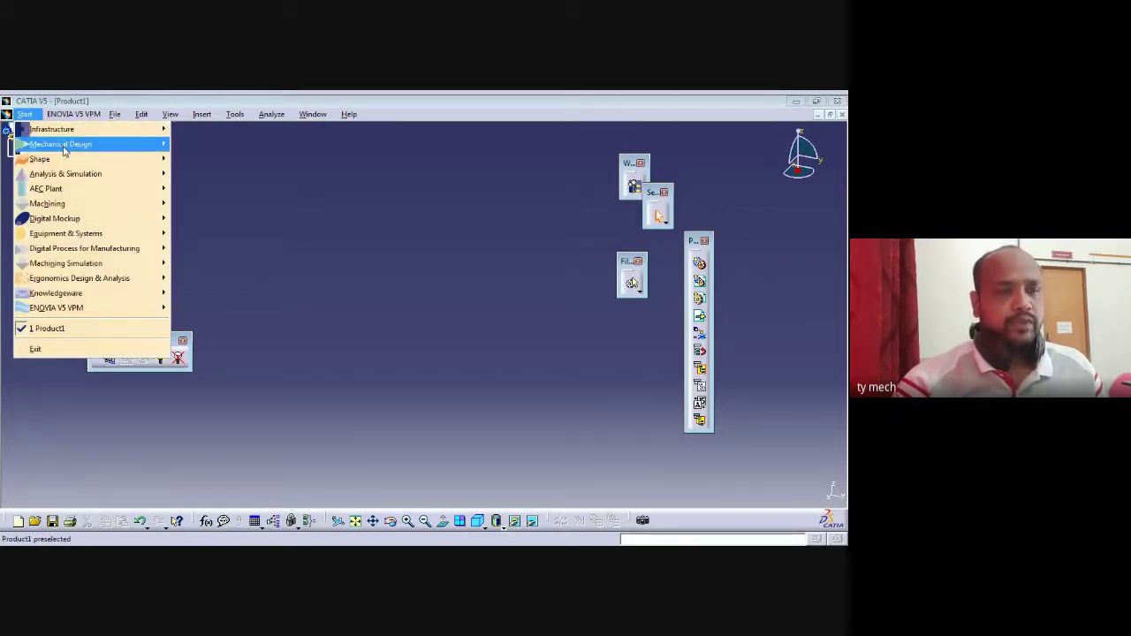
mouse_move(66, 144)
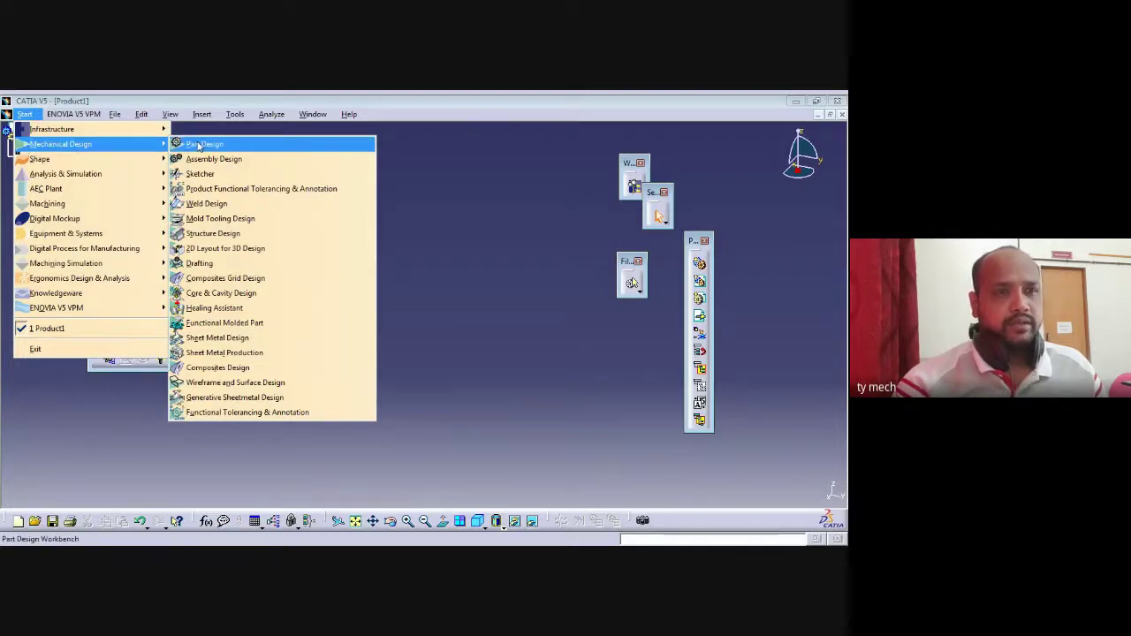
left_click(199, 146)
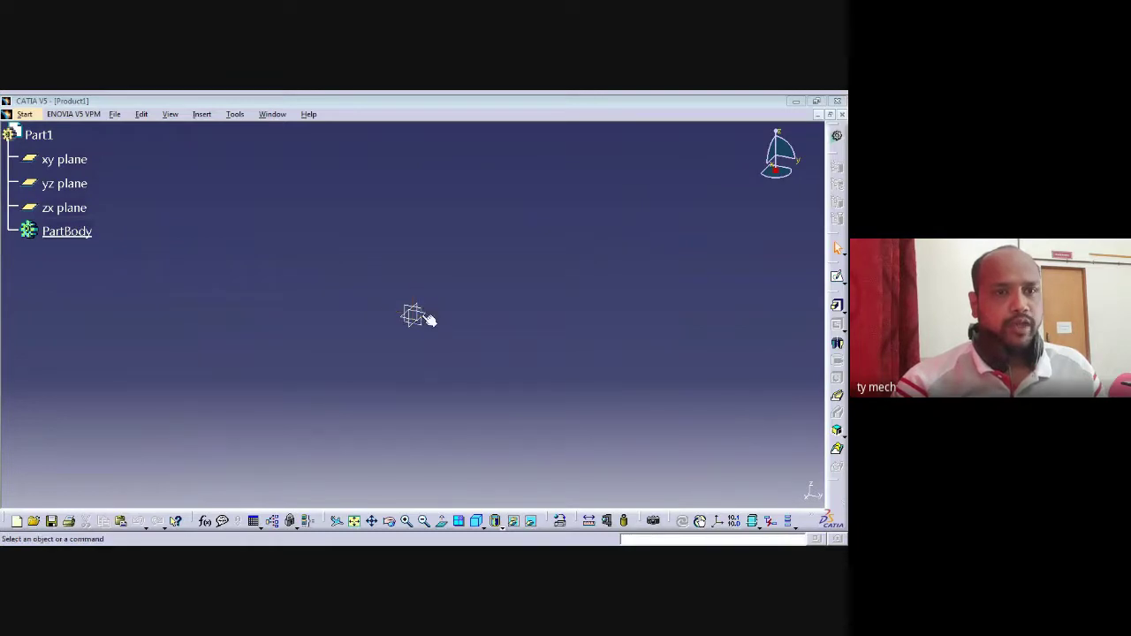
Undock the Sketcher toolbar and start a sketch on the xy plane
left_click(66, 163)
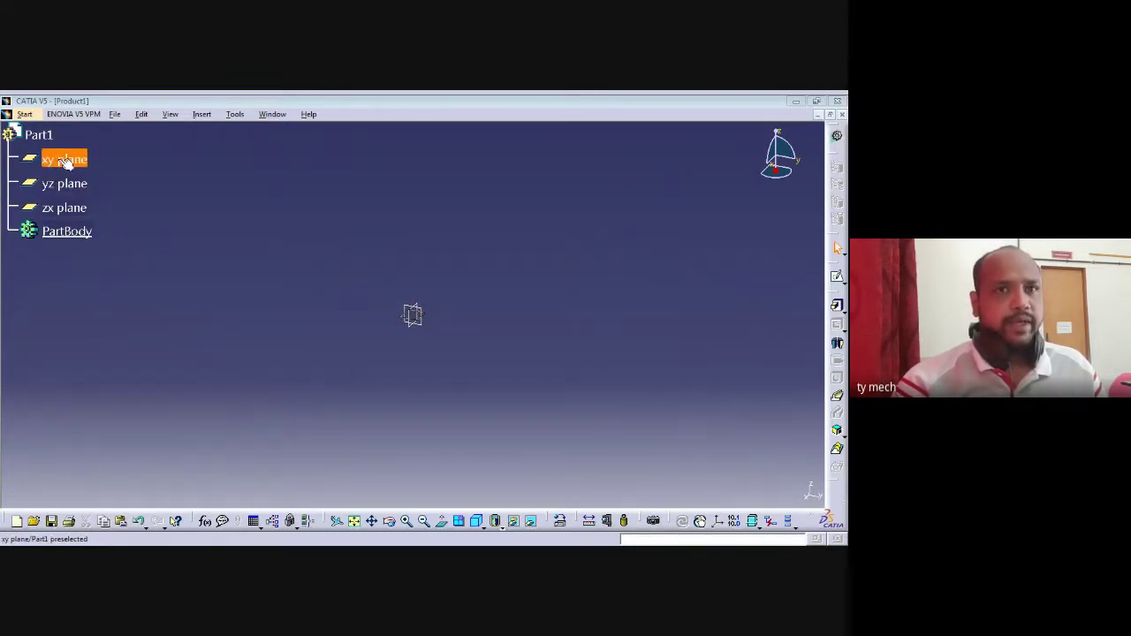
left_click_drag(836, 274, 733, 276)
left_click(731, 273)
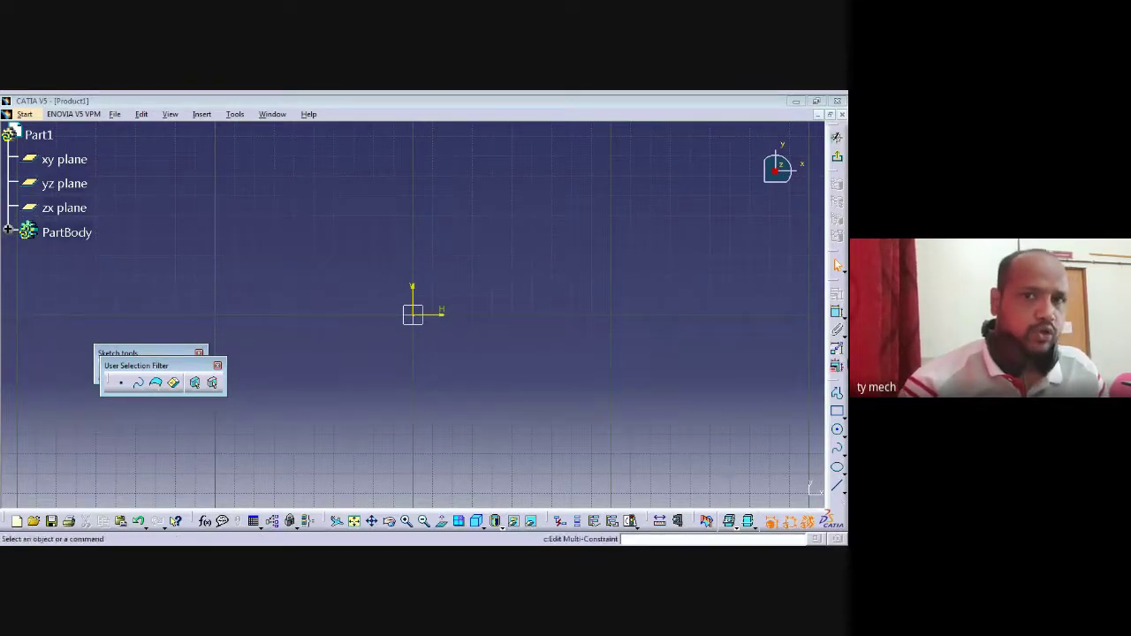
Undock the Profile toolbar and sketch a circle of about 31.6 mm radius centred on the origin
left_click(836, 485)
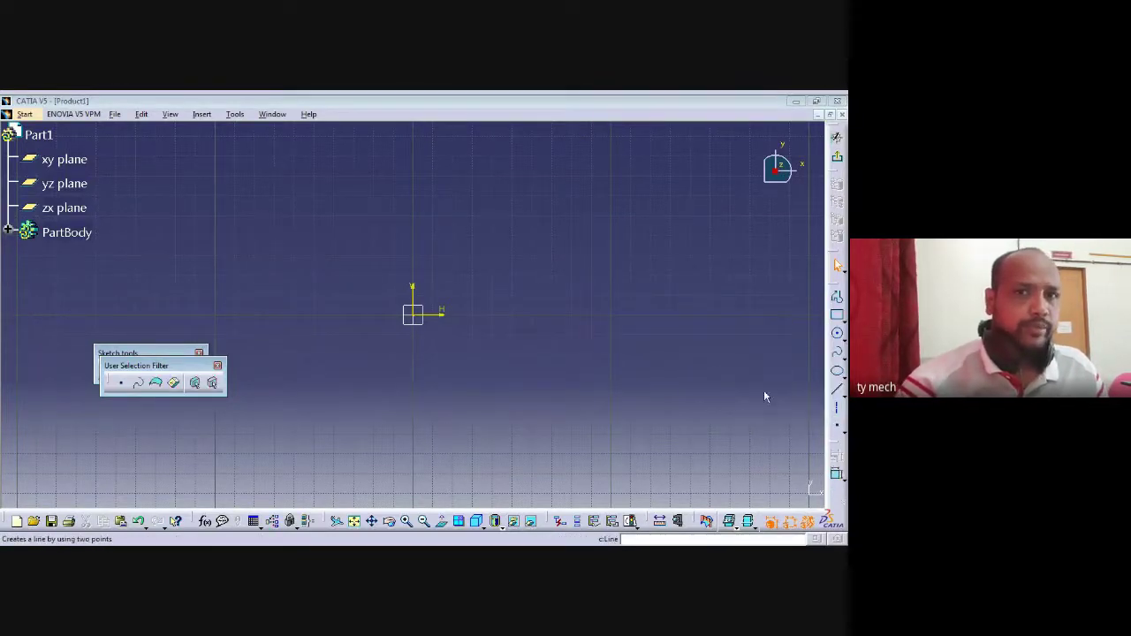
double_click(834, 290)
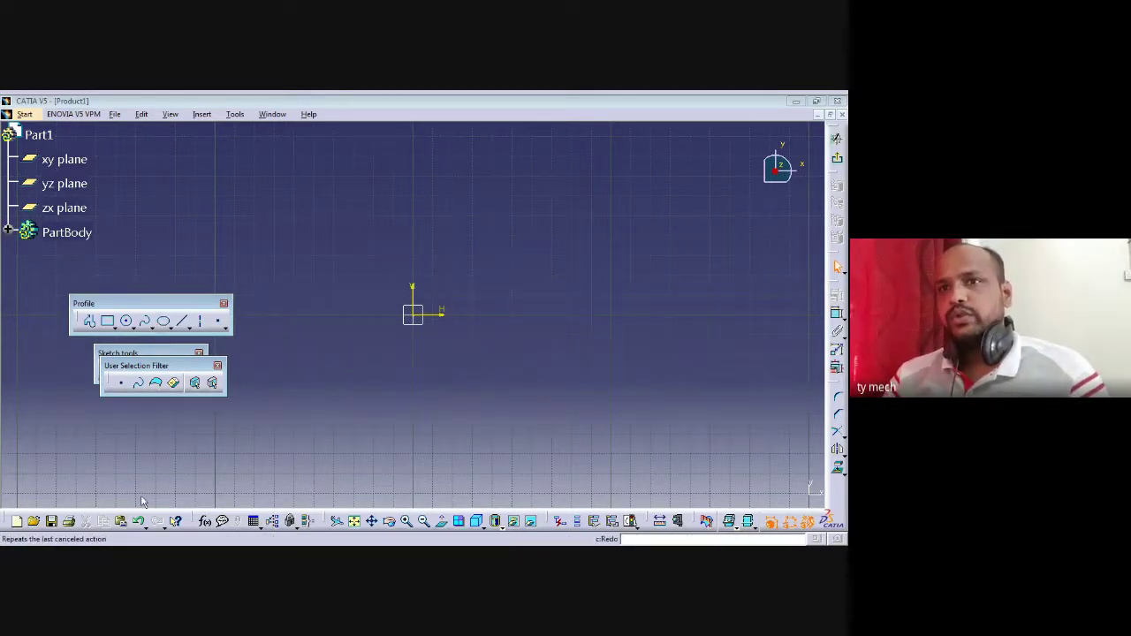
left_click(126, 320)
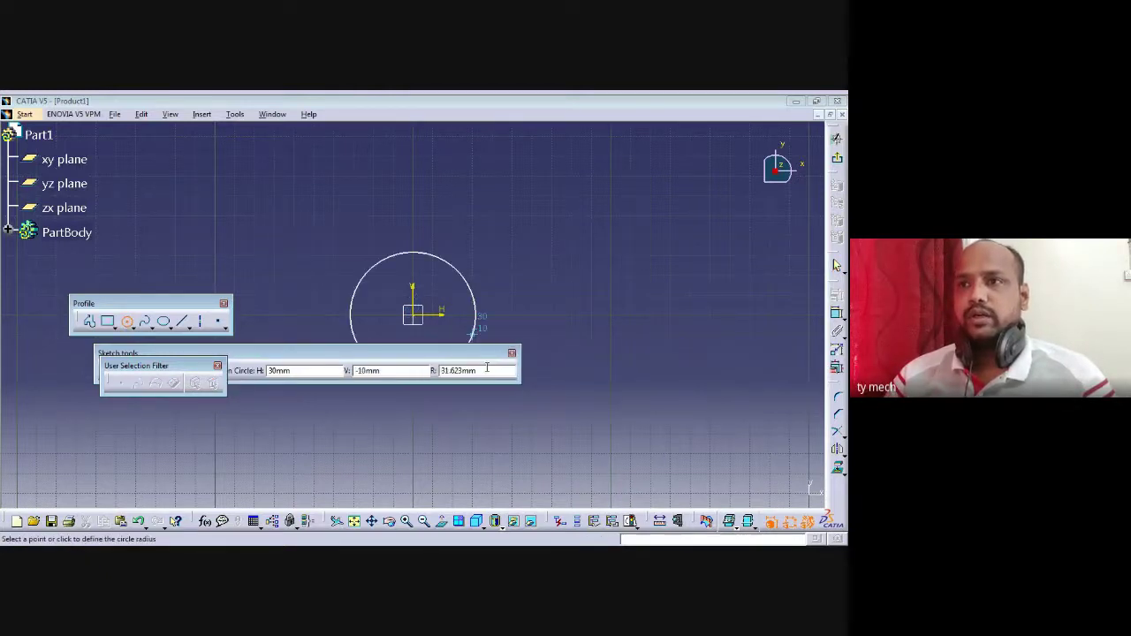
left_click(475, 330)
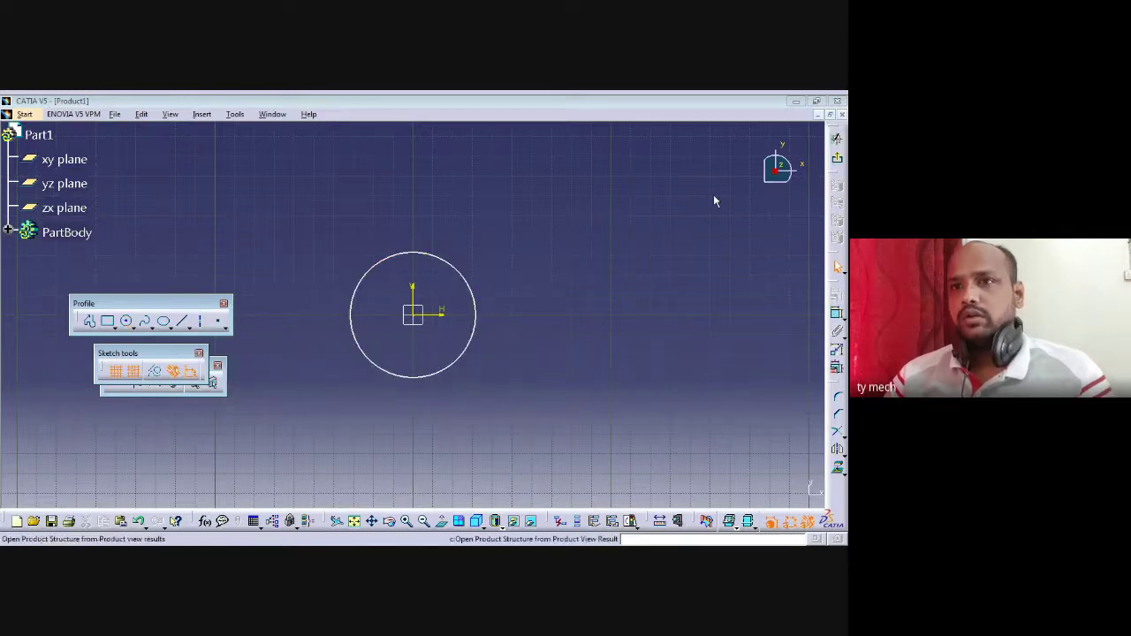
Move the Profile toolbar above the circle and exit the sketch
left_click_drag(147, 305, 387, 163)
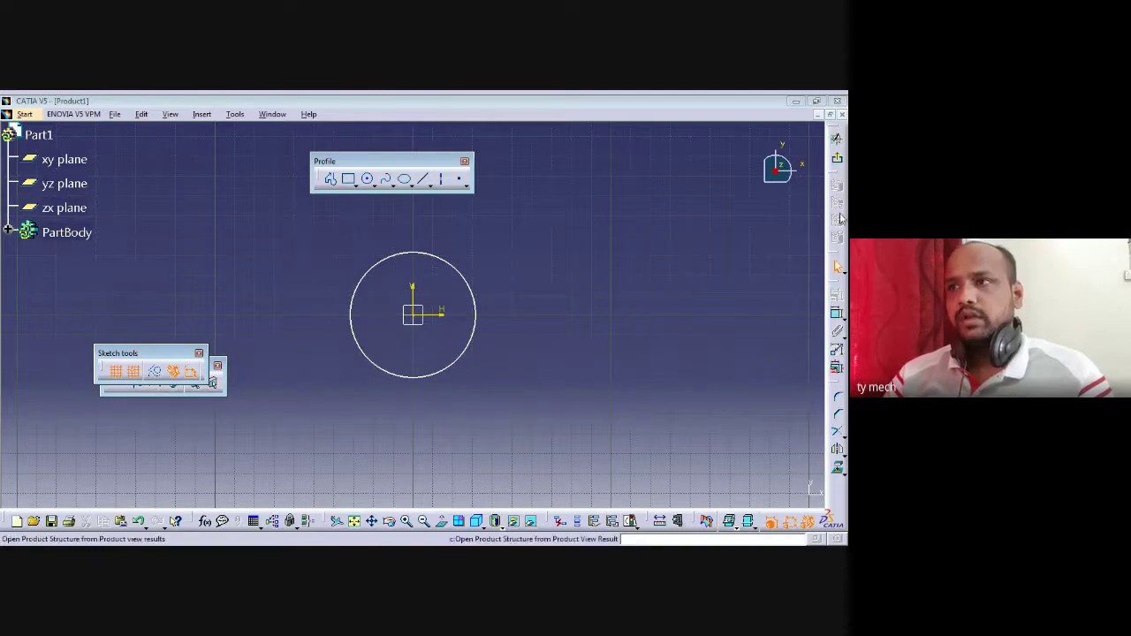
left_click(837, 160)
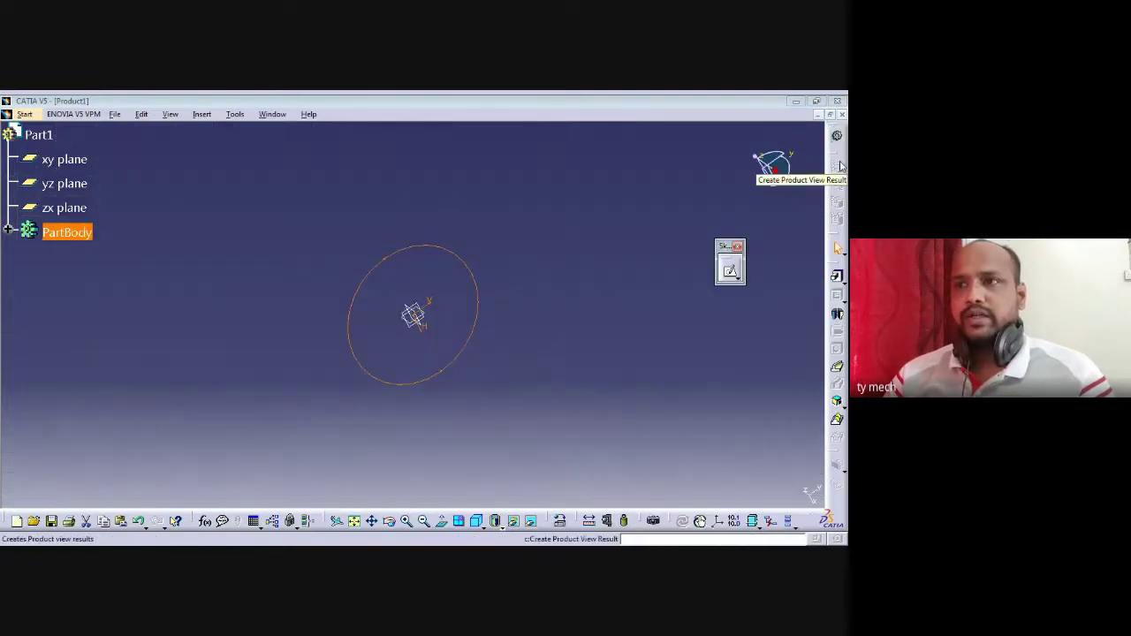
left_click(654, 323)
middle_click_drag(570, 290, 582, 324)
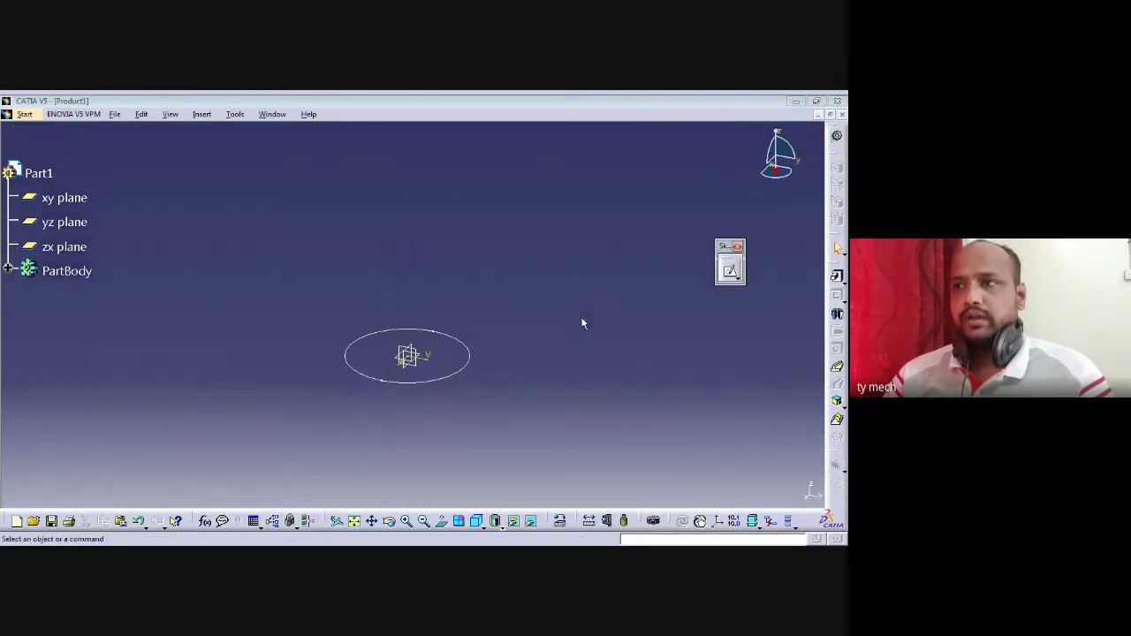
Undock the Sketch-Based Features toolbar into the graphics area
left_click(837, 279)
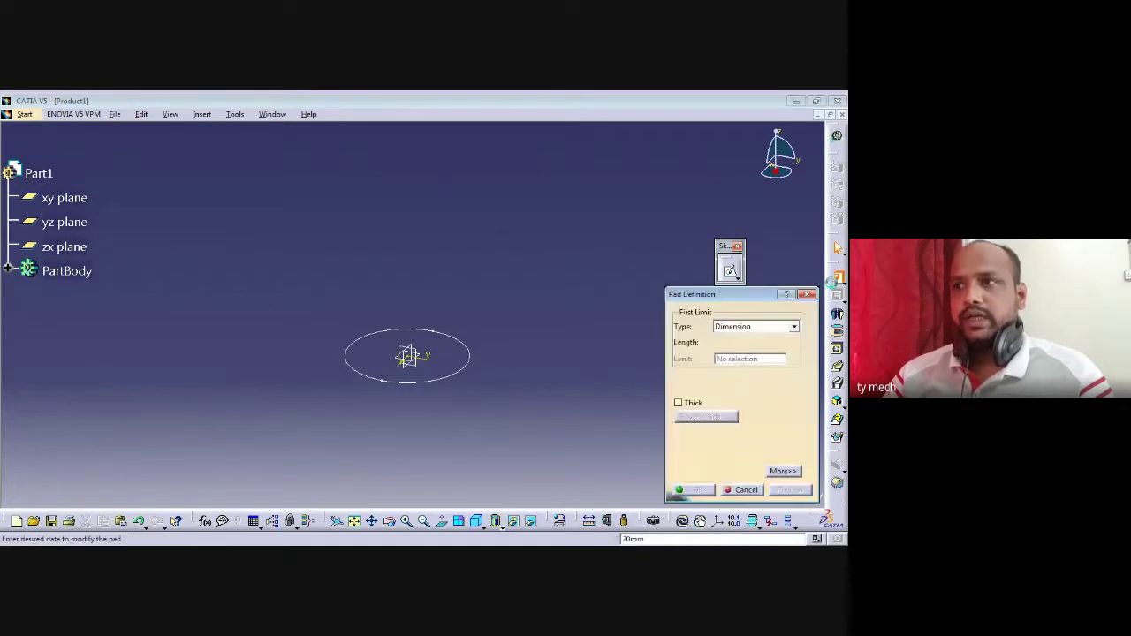
left_click(807, 295)
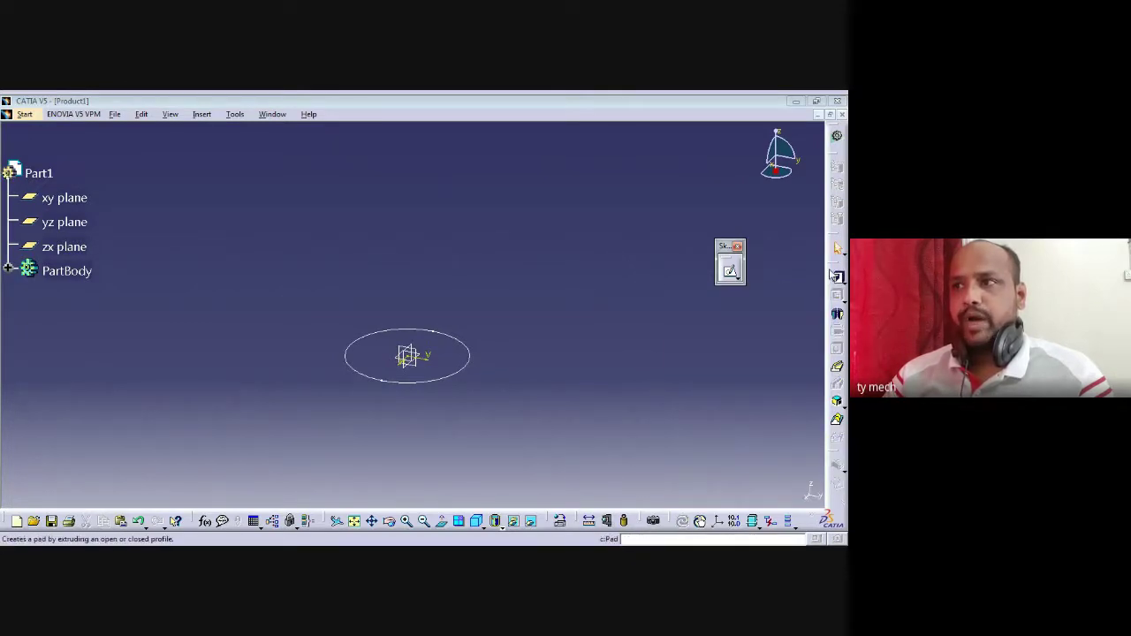
left_click_drag(680, 347, 683, 332)
mouse_move(636, 243)
left_mouse_down()
mouse_move(619, 195)
mouse_move(507, 207)
left_mouse_up()
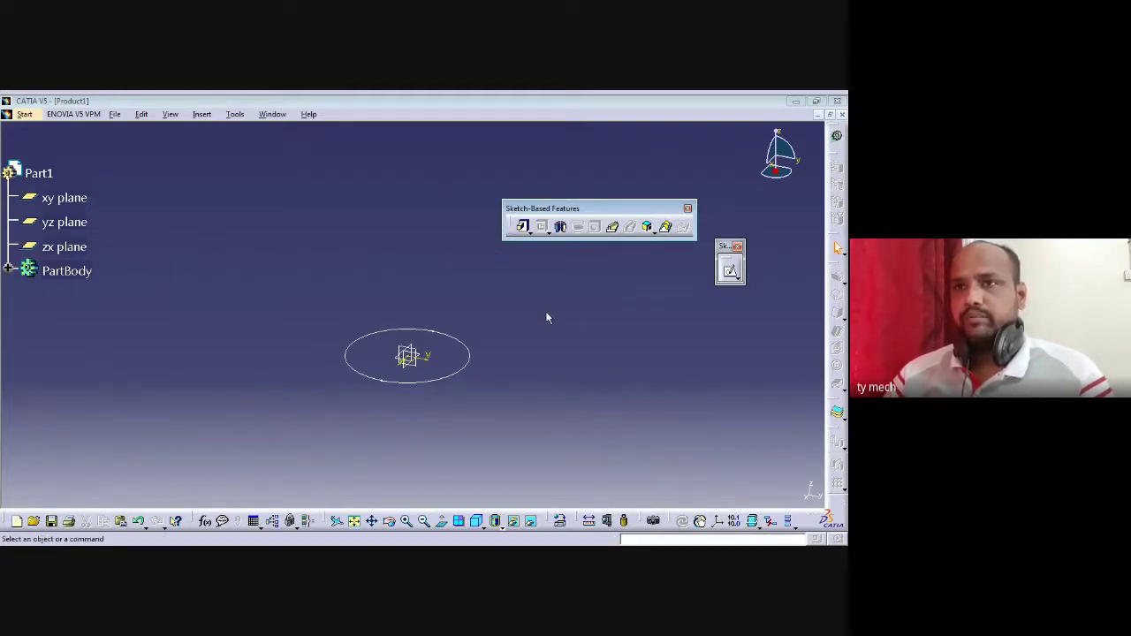
Pad the circle sketch to a length of 50 mm
left_click(469, 355)
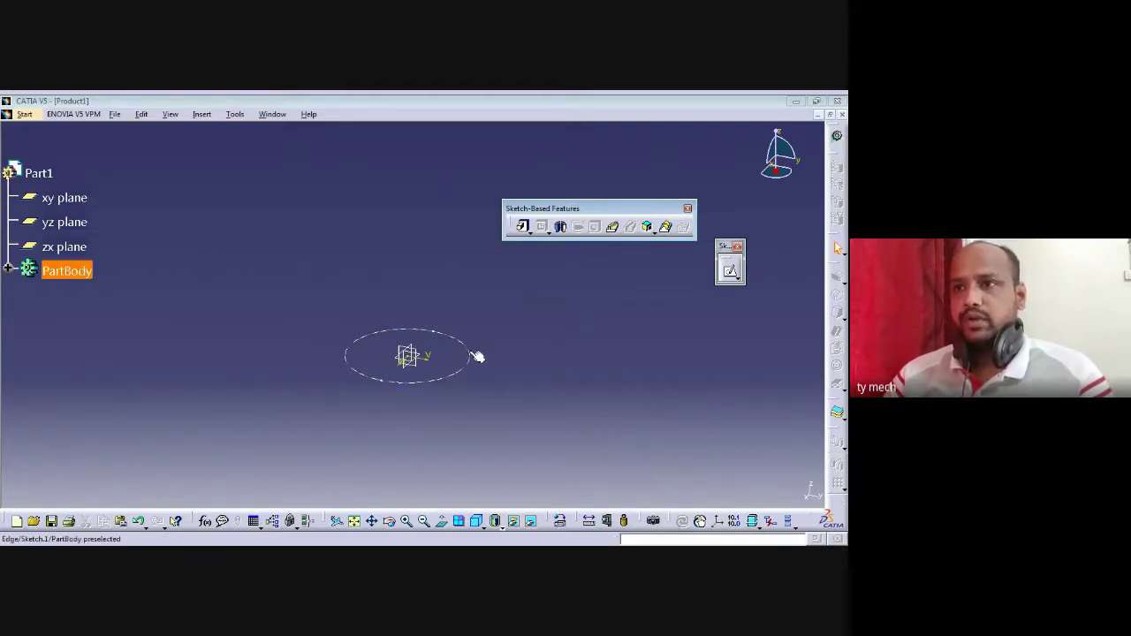
left_click(523, 228)
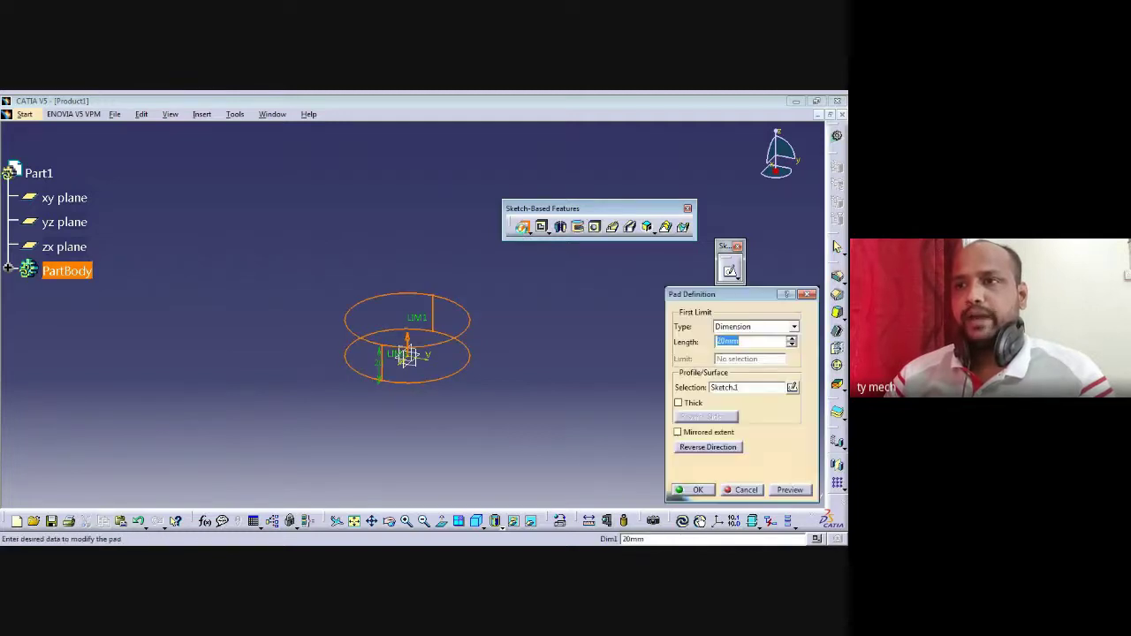
type("50")
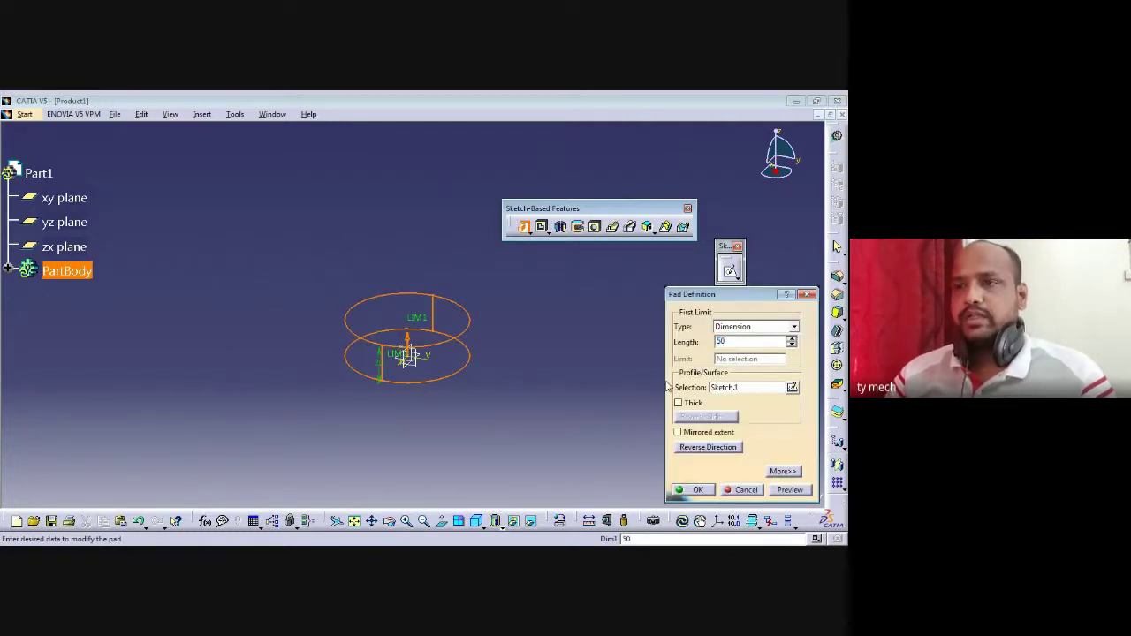
key("Return")
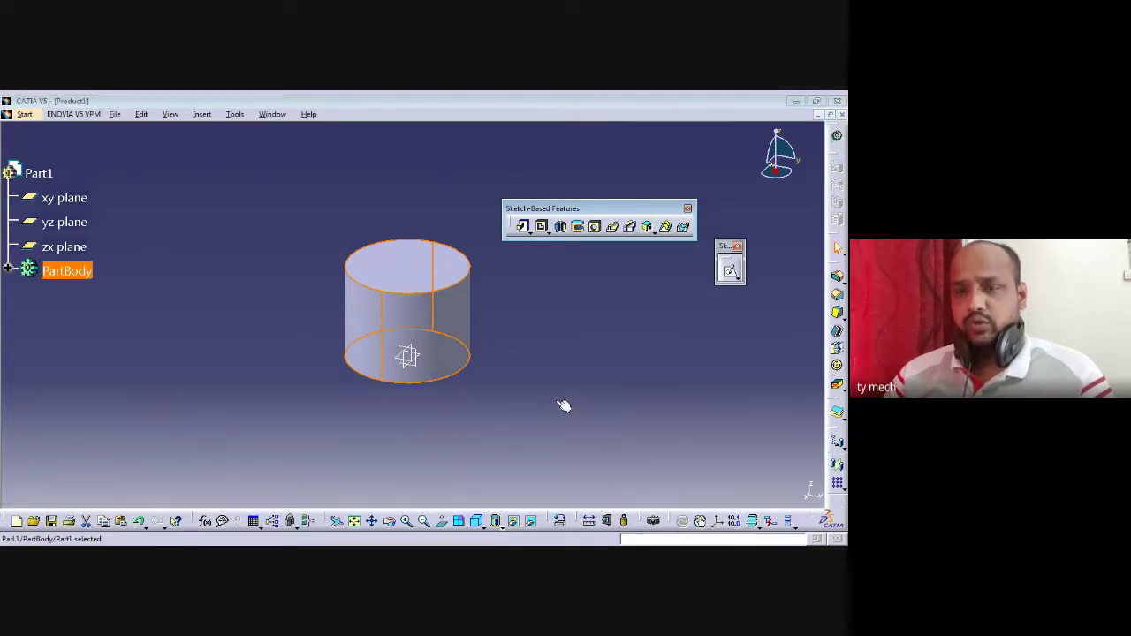
left_click(553, 483)
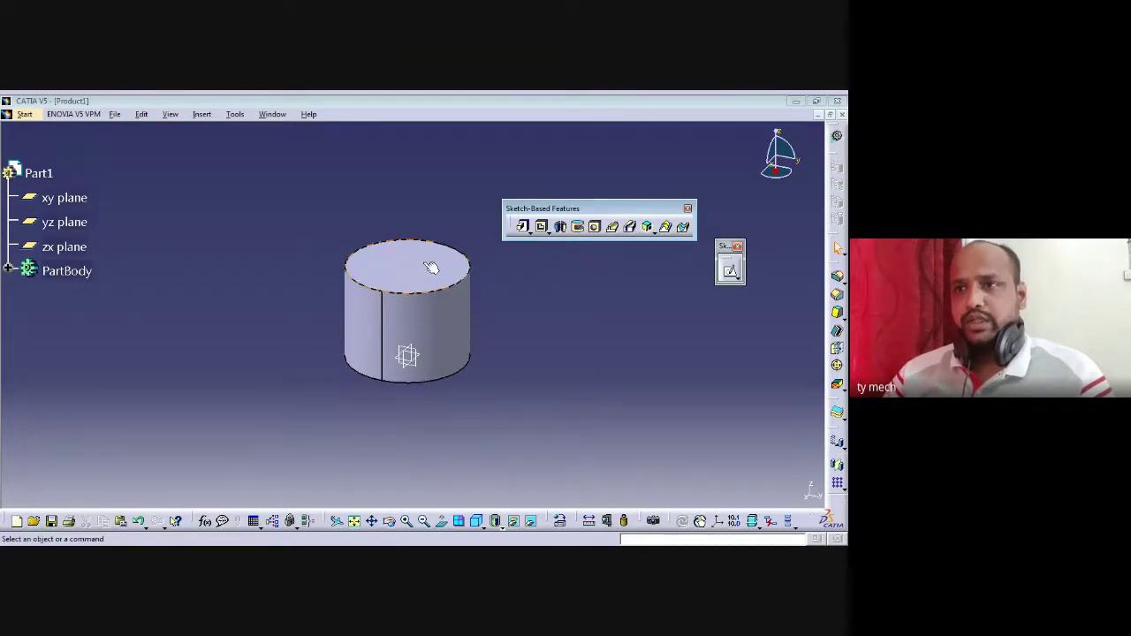
Start a new sketch on the top face of the cylinder
middle_click_drag(437, 194, 552, 352)
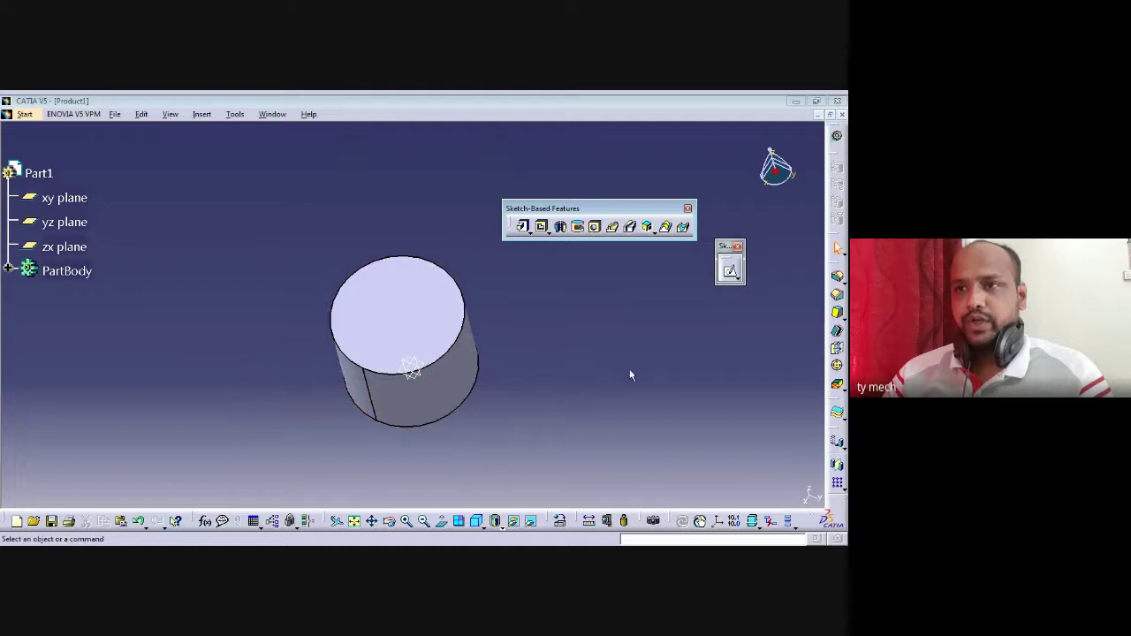
left_click(400, 313)
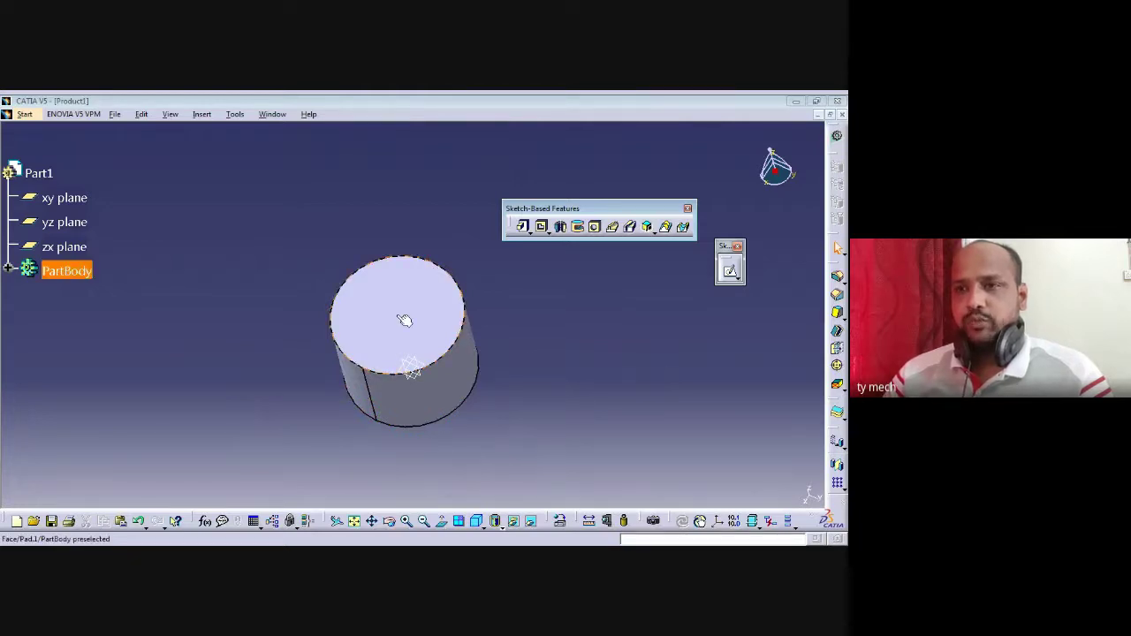
middle_click_drag(422, 339, 423, 293, "ctrl")
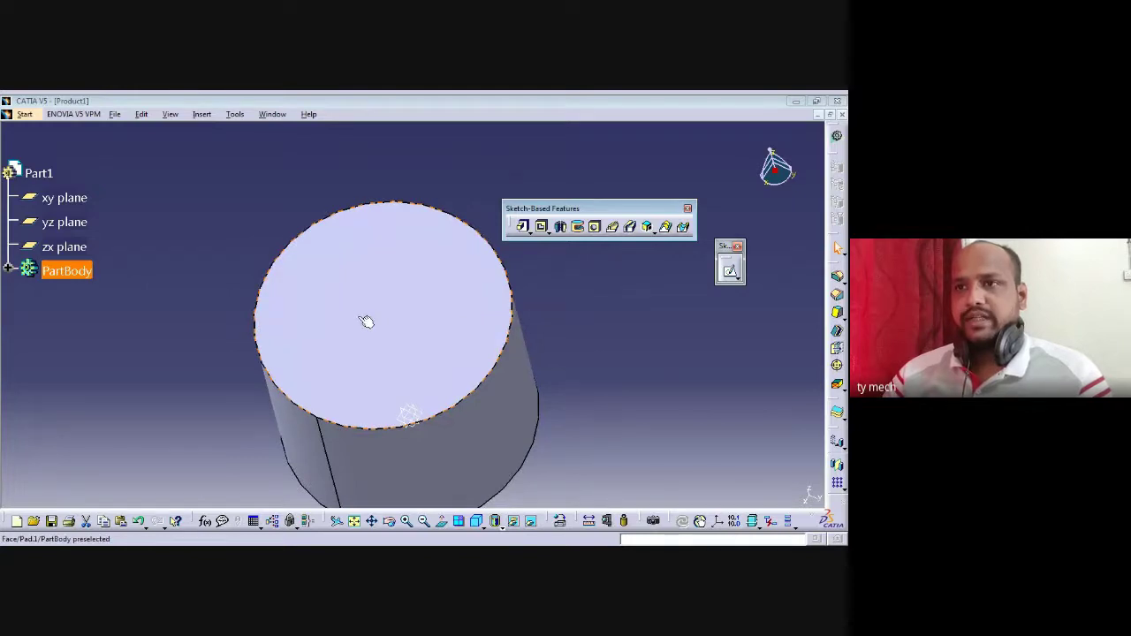
left_click(731, 272)
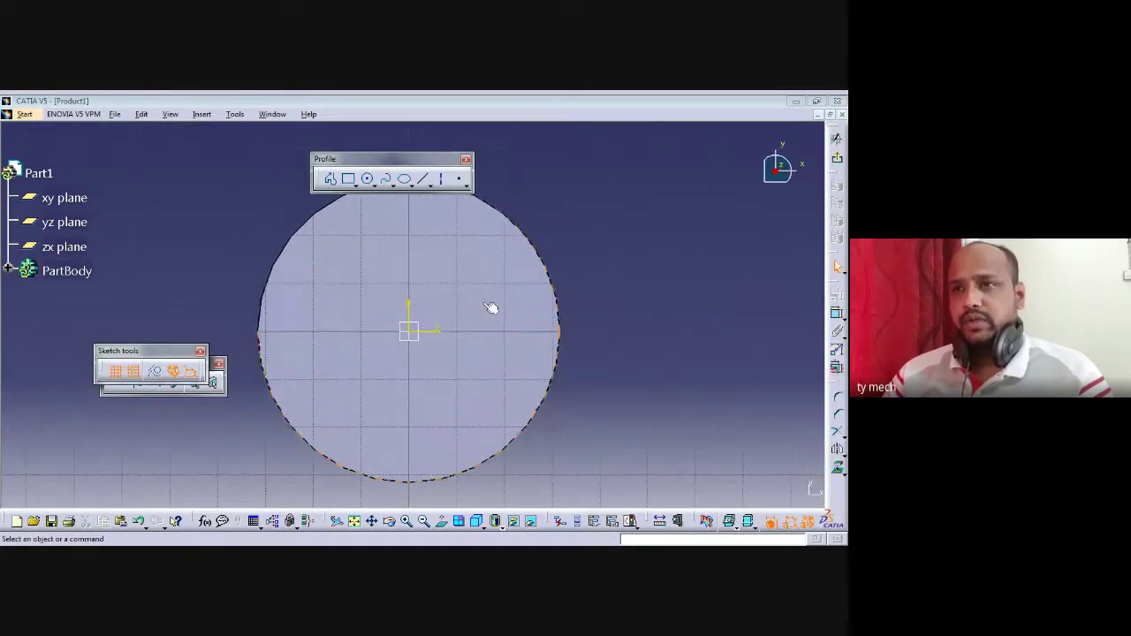
Sketch a smaller circle centred on the origin of the cylinder's top face and exit the sketch
middle_click_drag(611, 298, 613, 336)
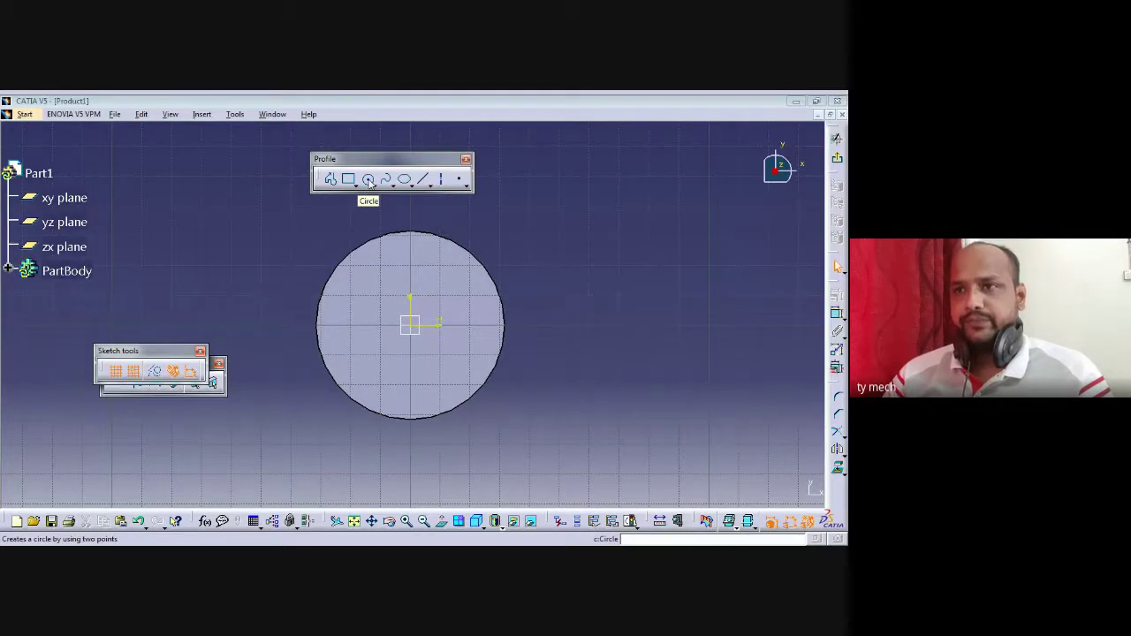
left_click(369, 180)
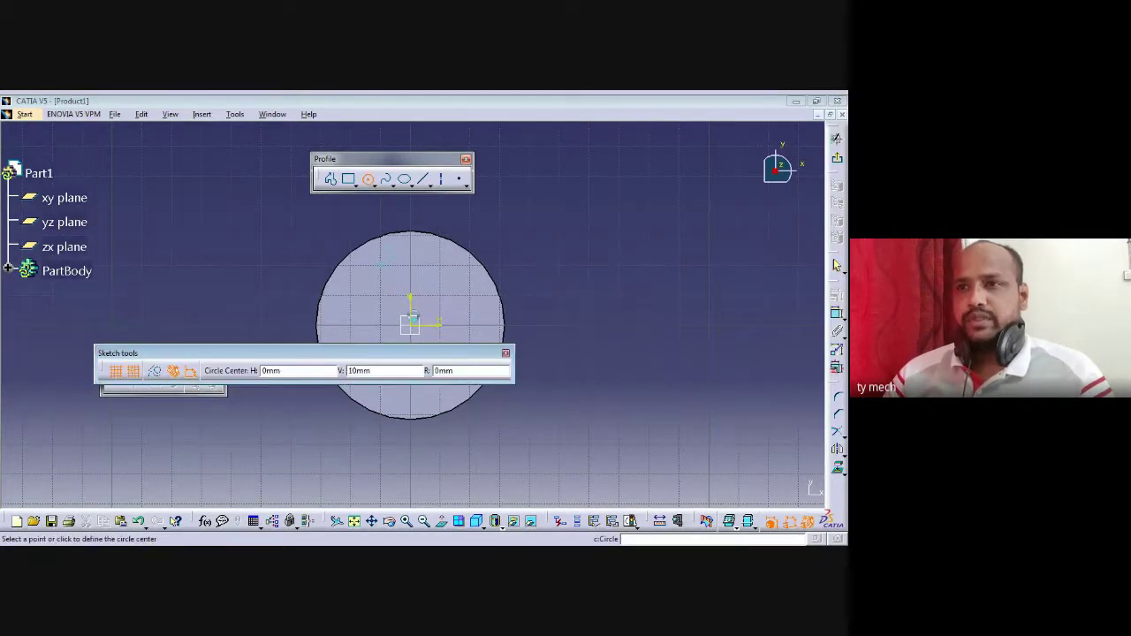
left_click(410, 325)
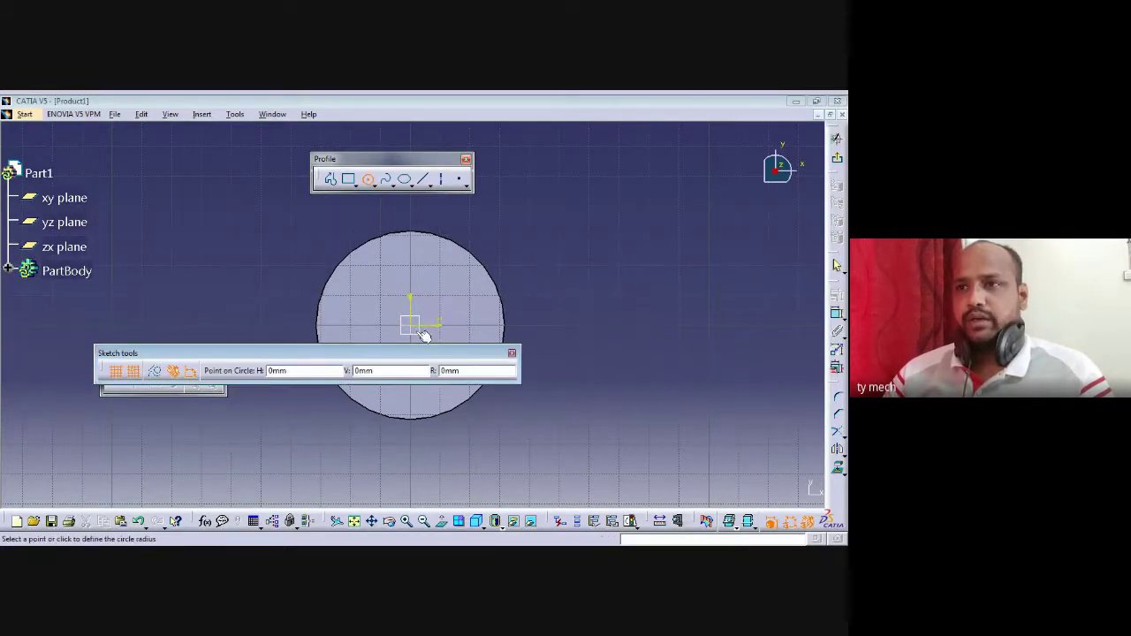
left_click(475, 340)
double_click(467, 323)
left_click(794, 491)
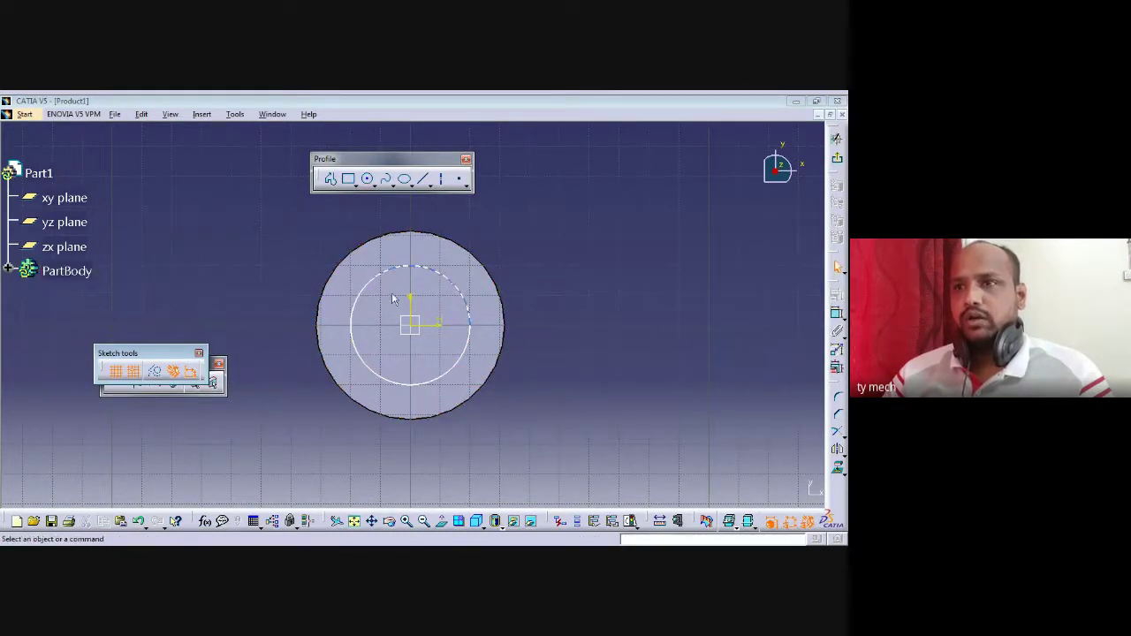
left_click(838, 163)
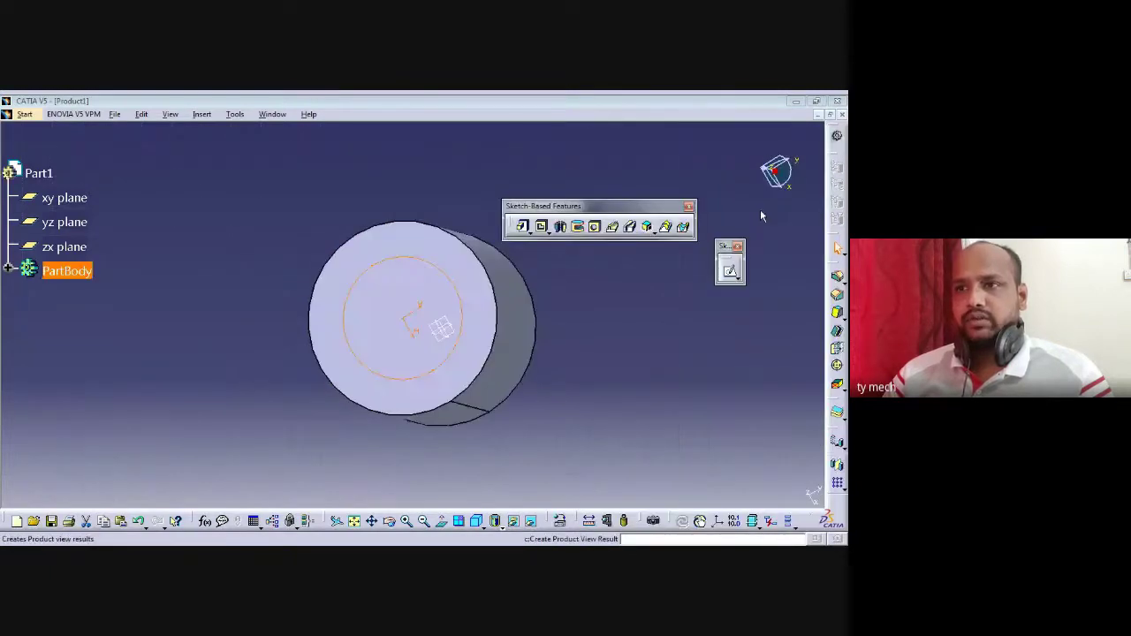
Cut a pocket from the inner circle sketch through the cylinder with a depth of 70 mm
left_click(542, 227)
mouse_move(586, 380)
middle_mouse_down()
mouse_move(543, 324)
mouse_move(457, 306)
mouse_move(480, 336)
middle_mouse_up()
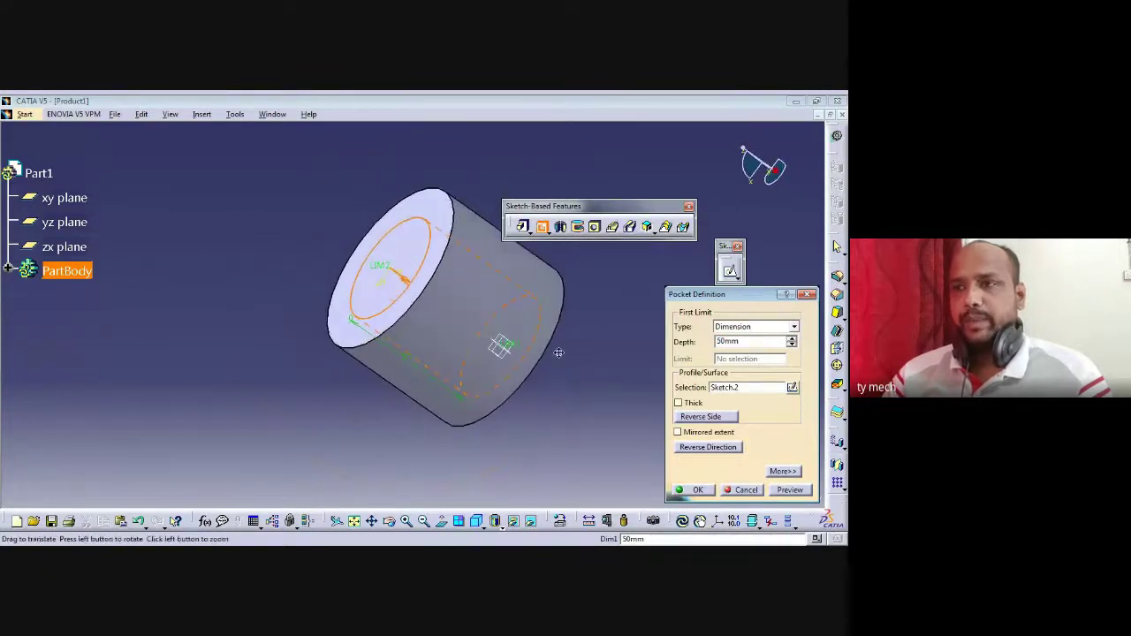
middle_click_drag(558, 351, 512, 371)
key("BackSpace")
key("BackSpace")
key("BackSpace")
key("BackSpace")
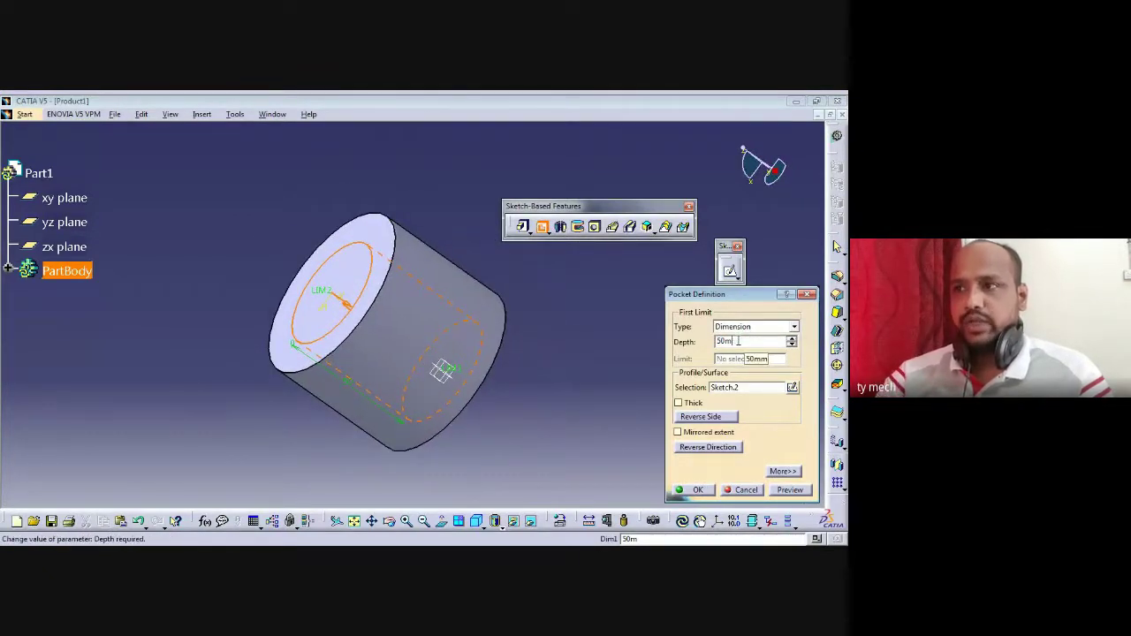
type("70")
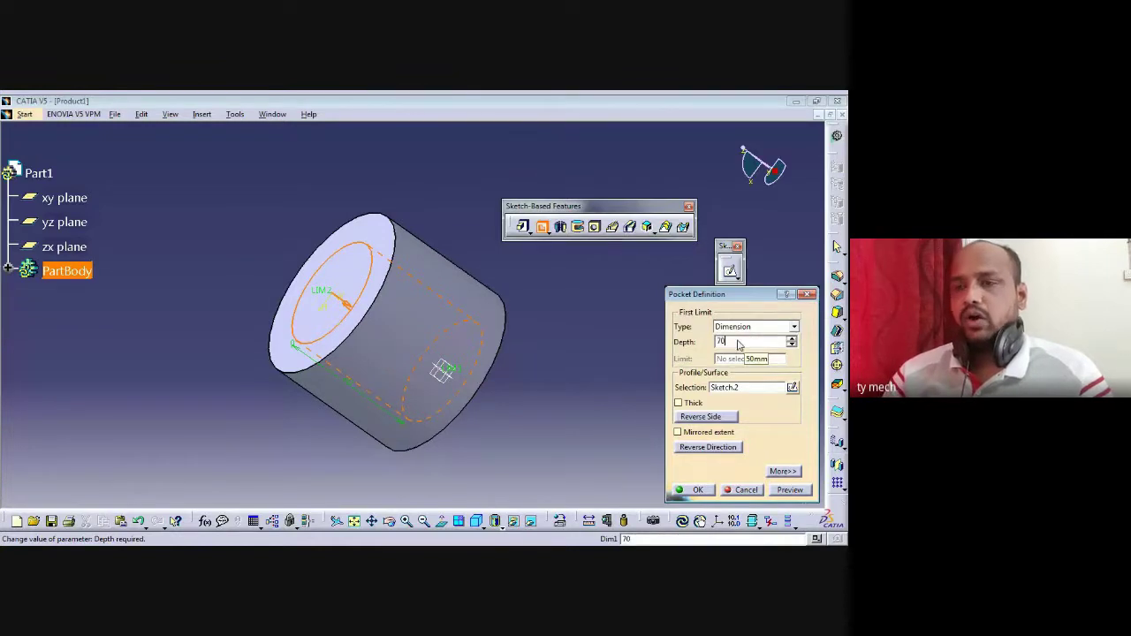
left_click(794, 492)
middle_click_drag(595, 359, 590, 399)
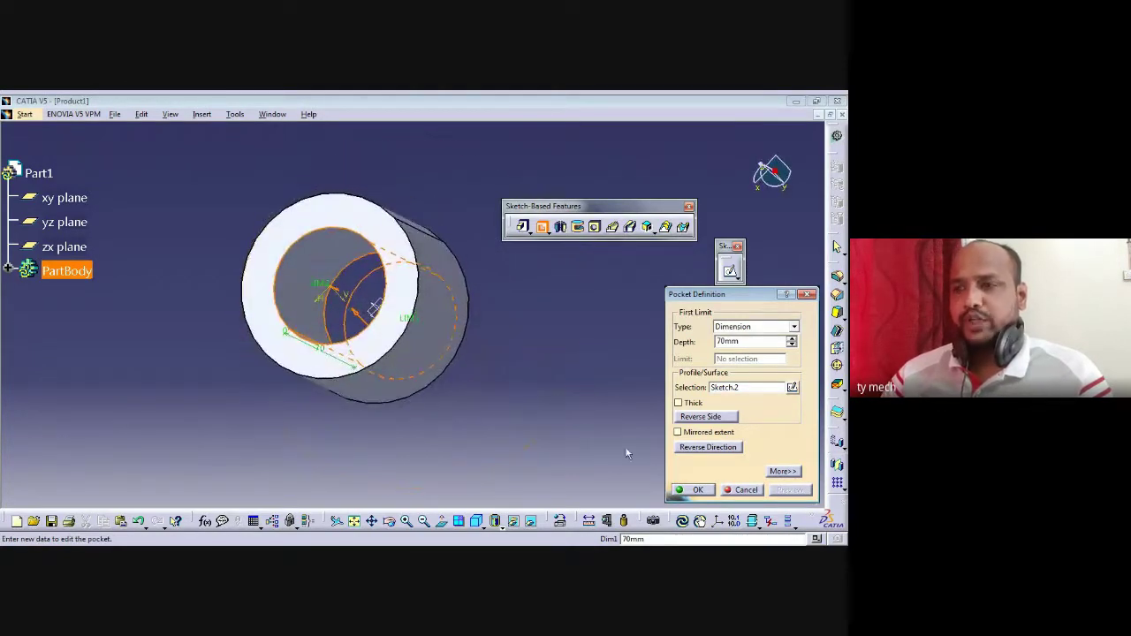
left_click(695, 490)
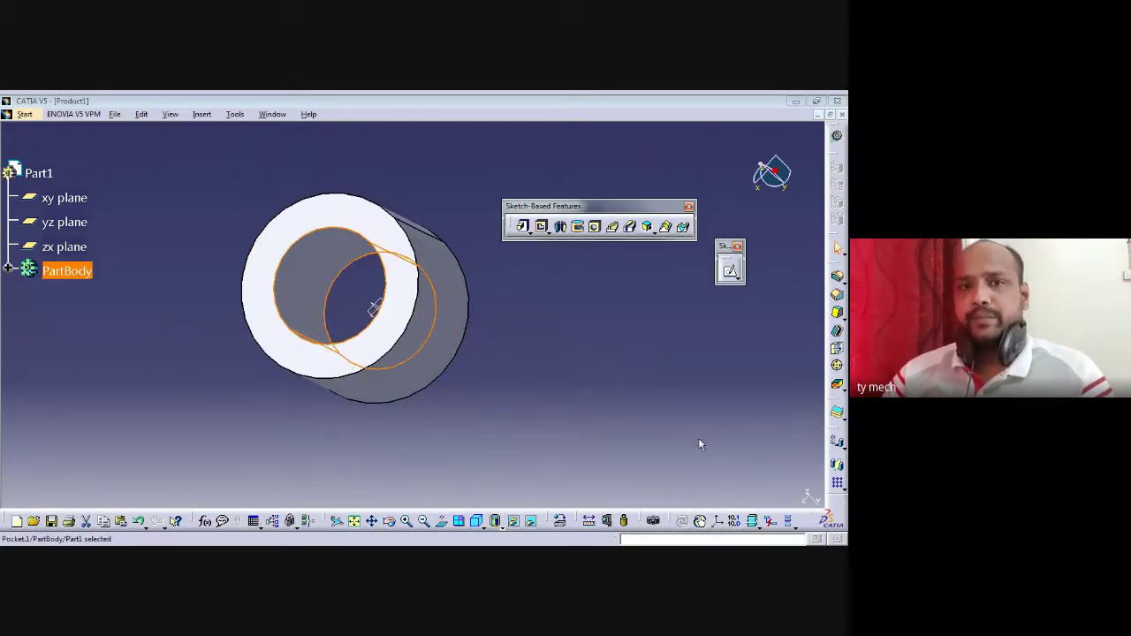
Undo the pocket and delete the inner circle sketch from the cylinder's top face
left_click(557, 402)
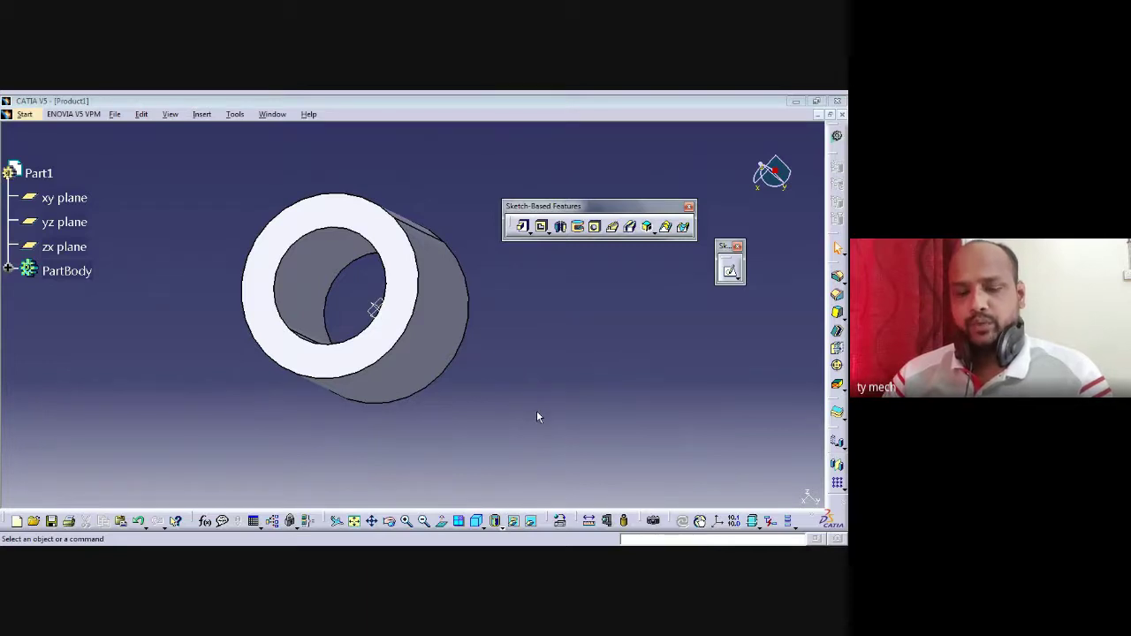
key("ctrl+z")
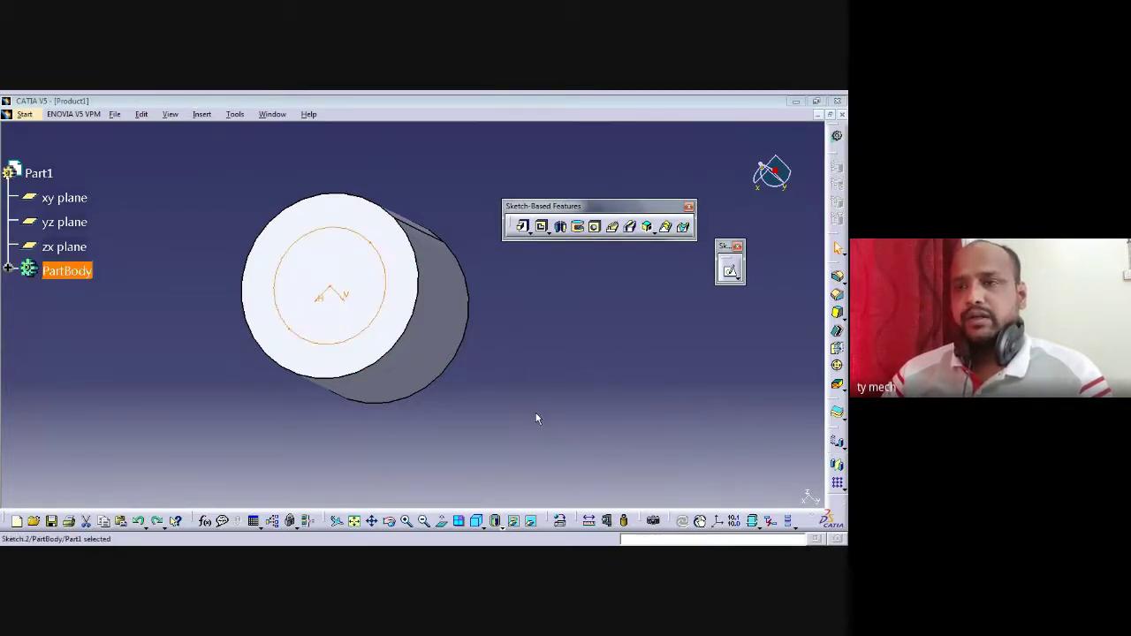
left_click(537, 419)
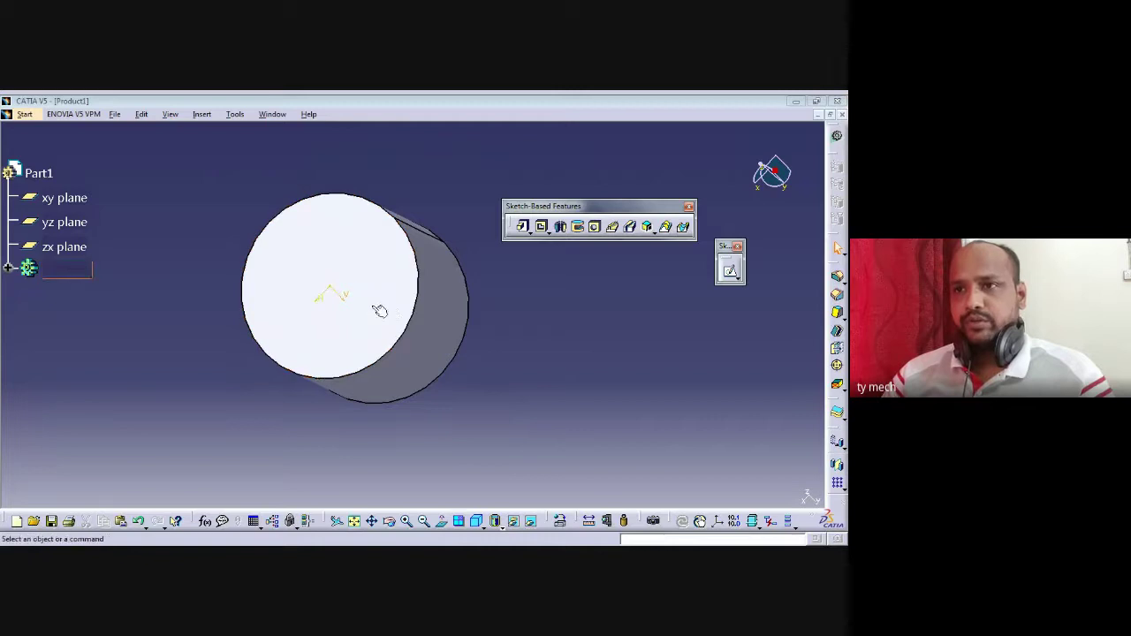
left_click(381, 308)
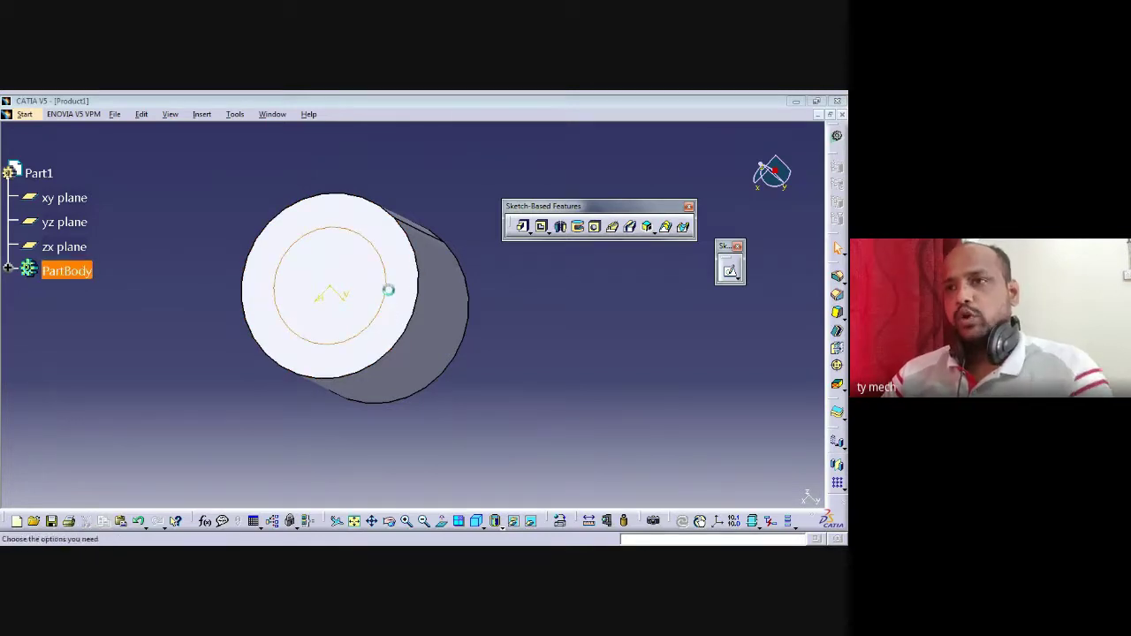
key("Delete")
left_click(745, 485)
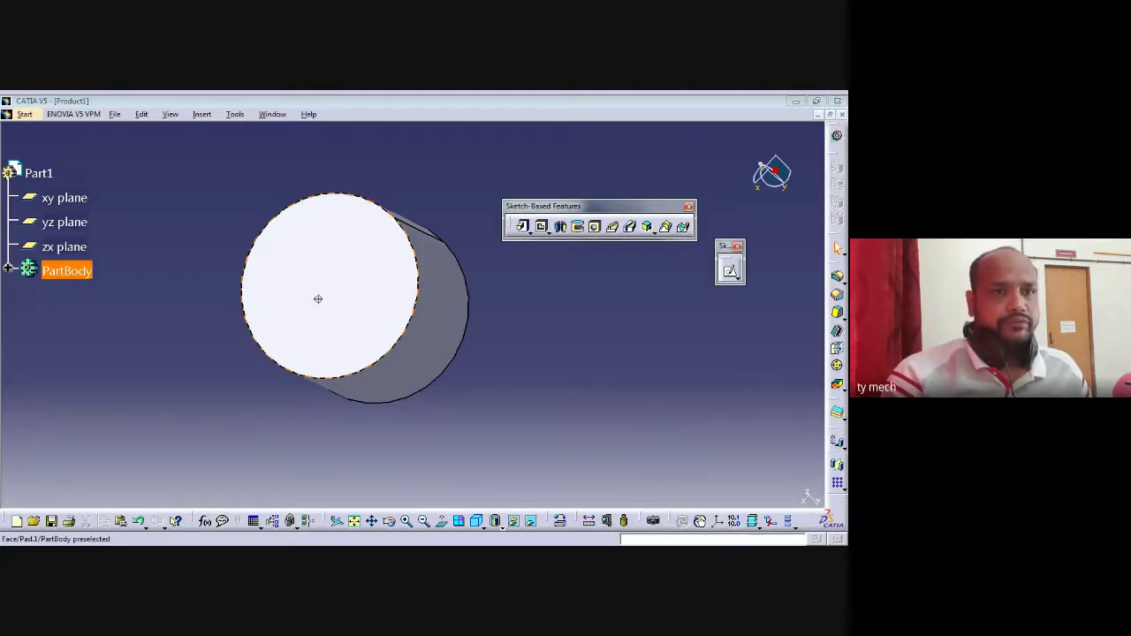
Place a blind hole on the cylinder's top face with the Hole tool
left_click(320, 298)
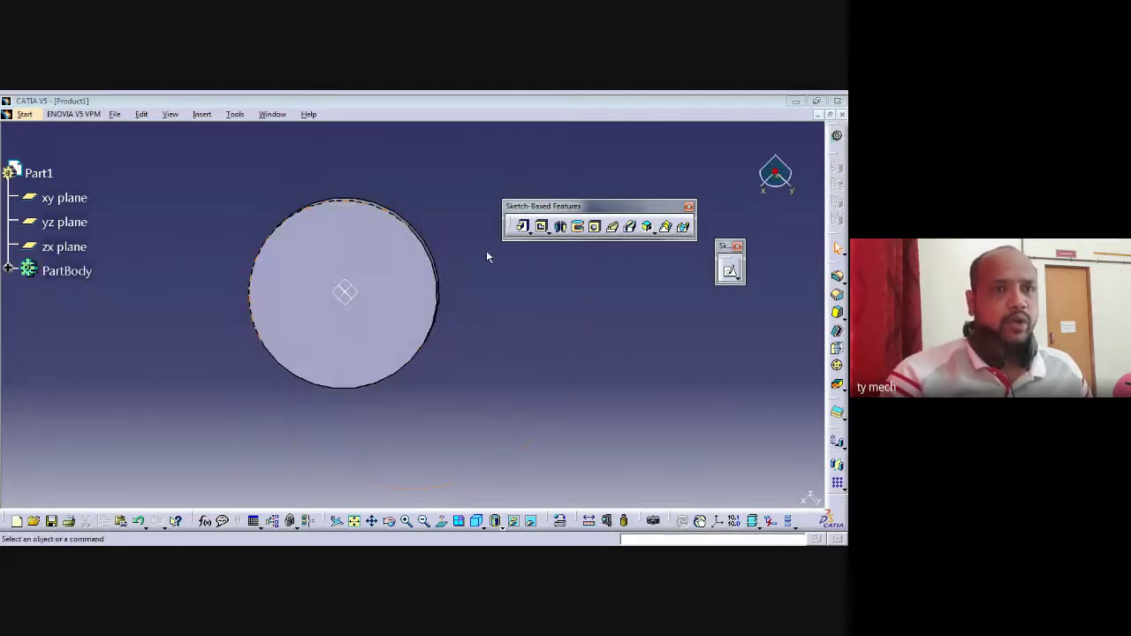
middle_click_drag(536, 368, 544, 303)
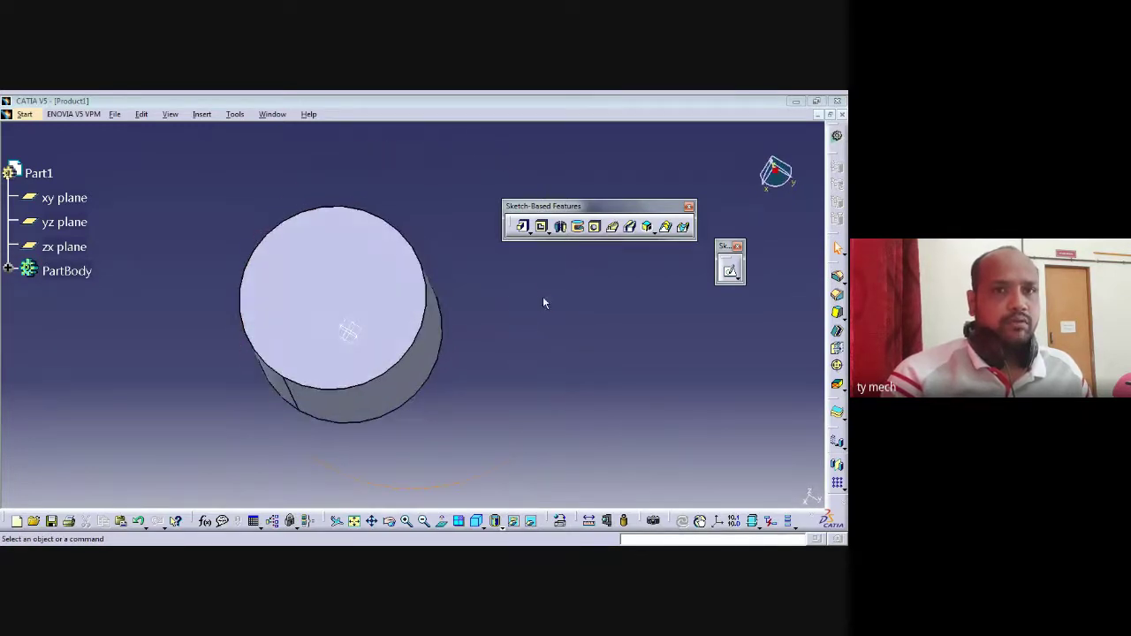
left_click(598, 228)
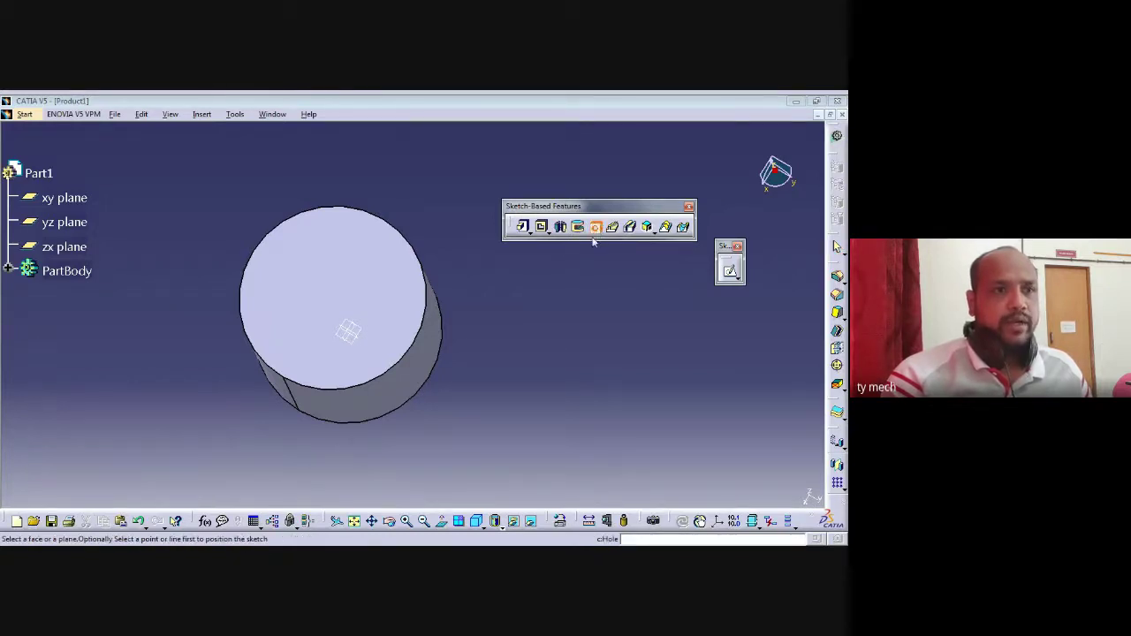
left_click(354, 280)
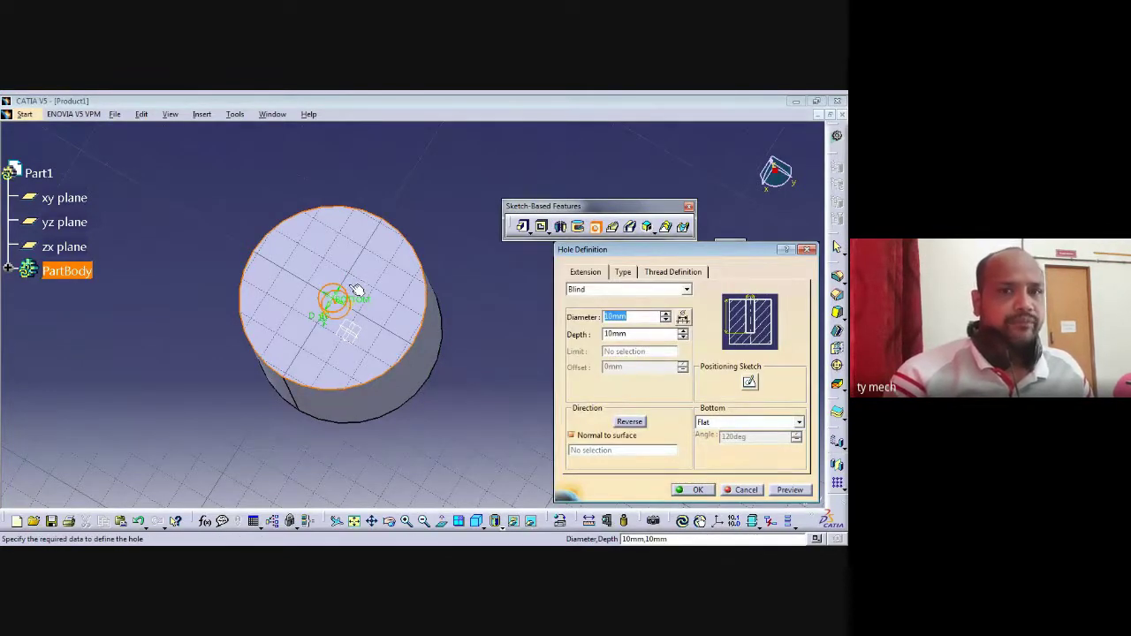
left_click_drag(678, 256, 602, 226)
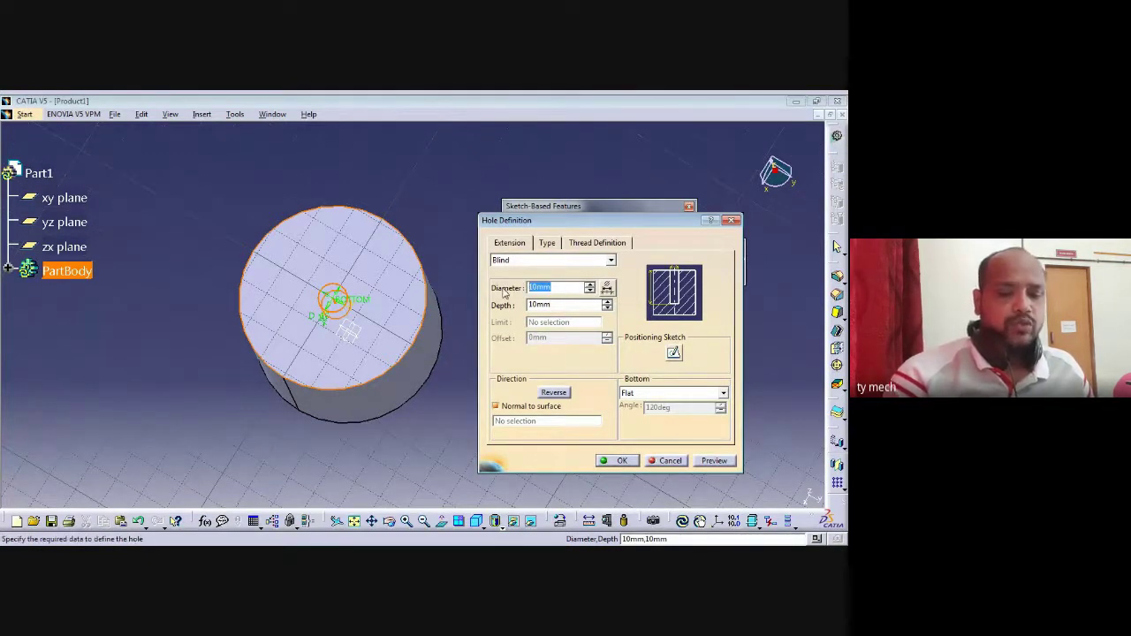
Set the hole's diameter to 20 mm and its depth to 35 mm
type("2")
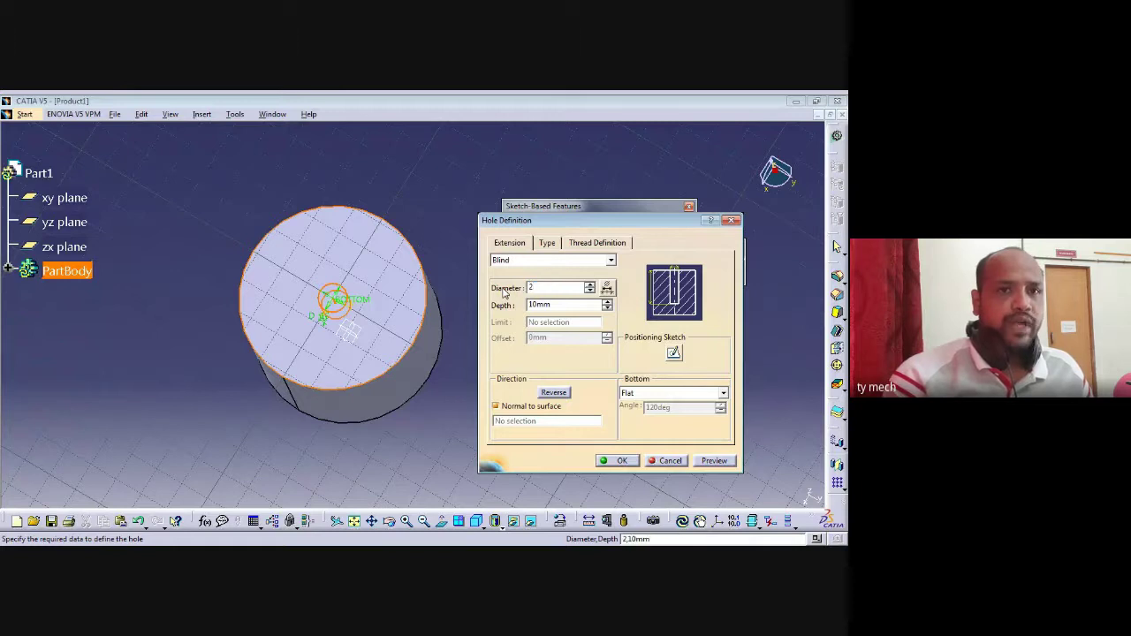
type("0")
left_click(556, 304)
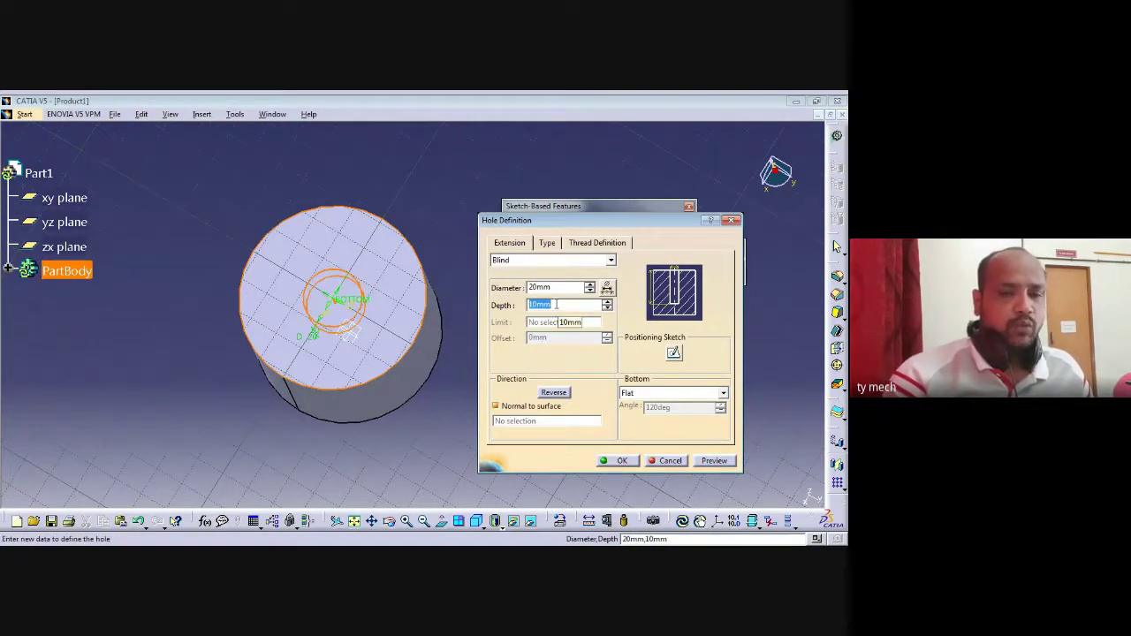
type("40")
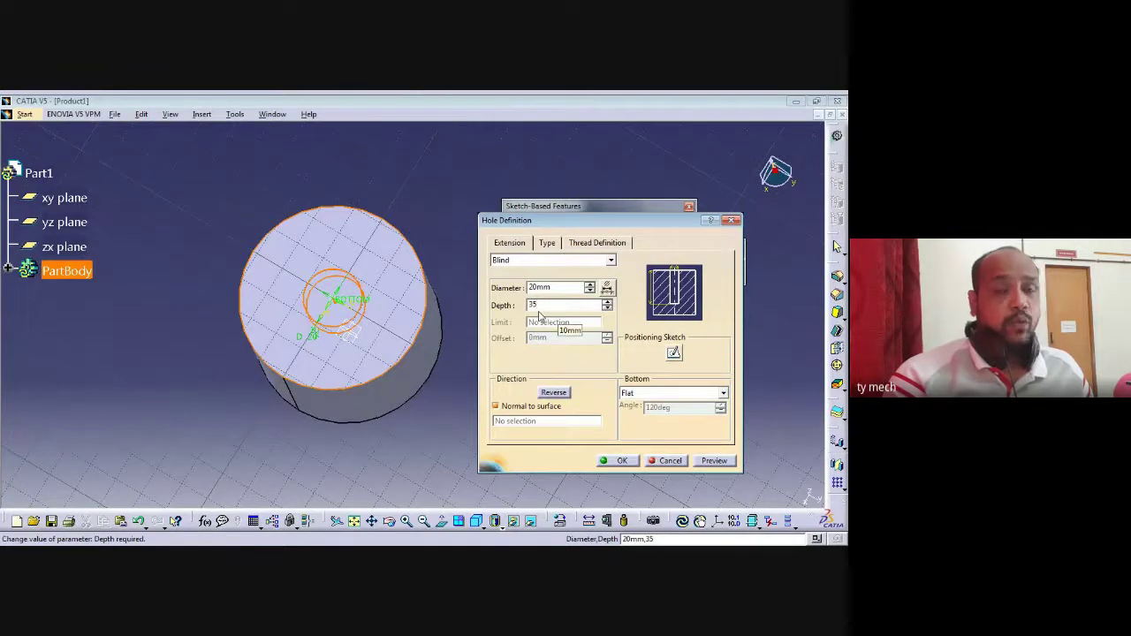
left_click(542, 309)
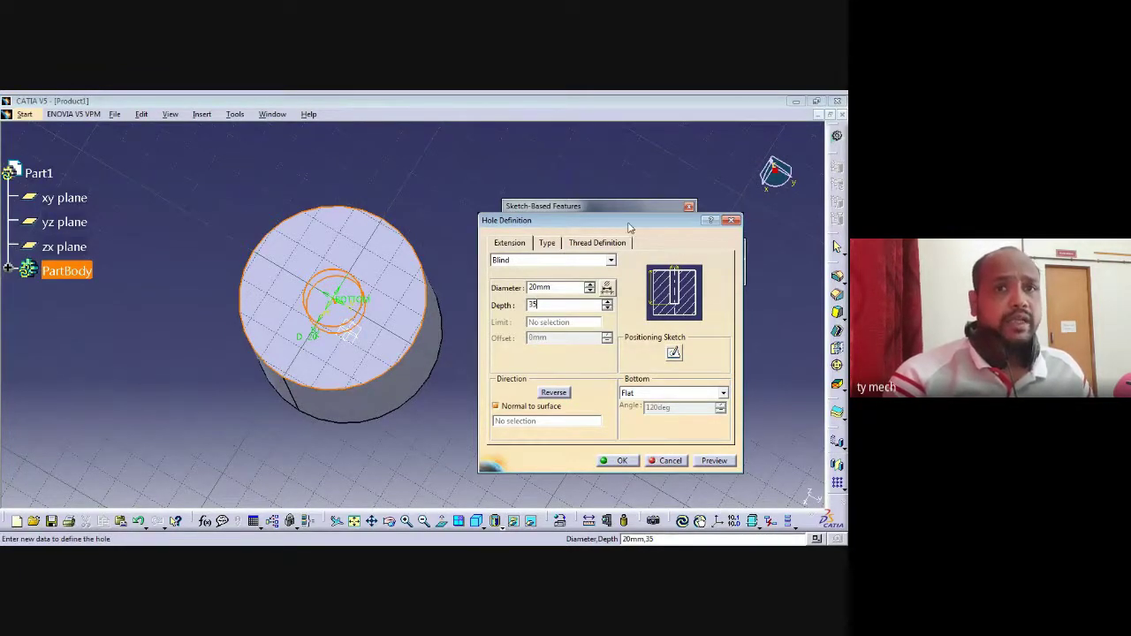
left_click_drag(628, 225, 614, 192)
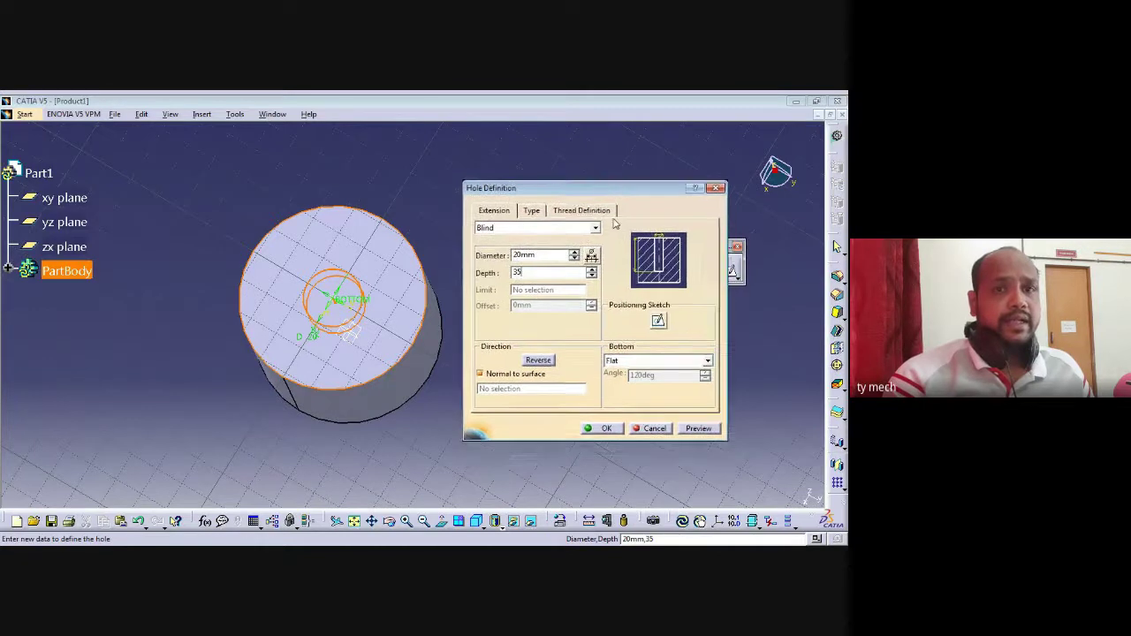
In the hole's positioning sketch, move the centre point one grid square right of and one below the origin, and exit the sketch
left_click(659, 321)
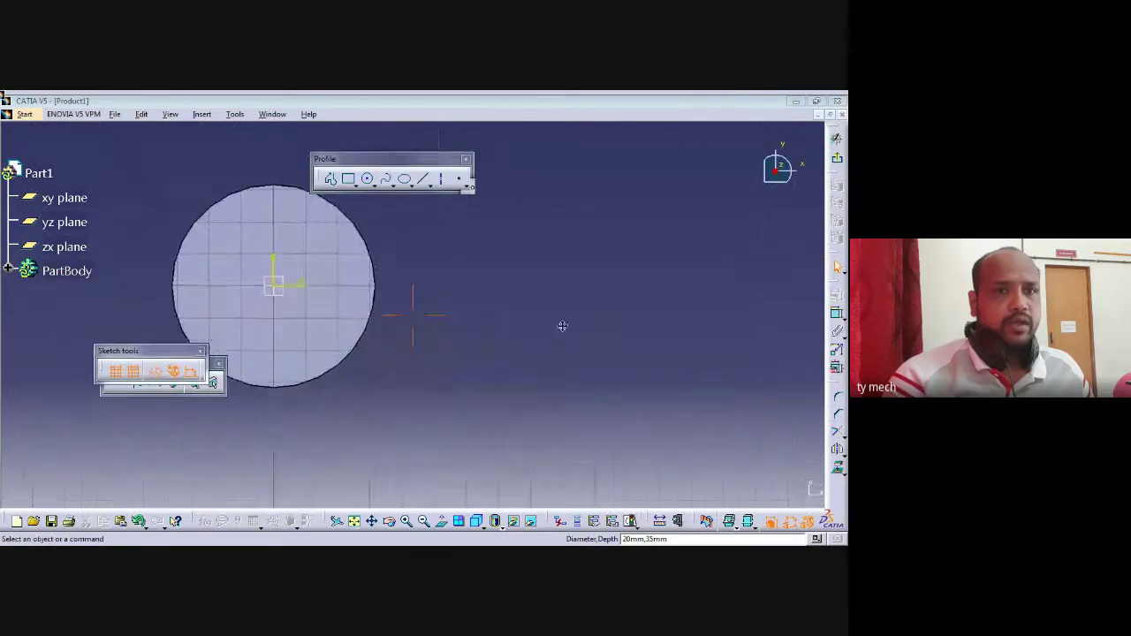
left_click(343, 325)
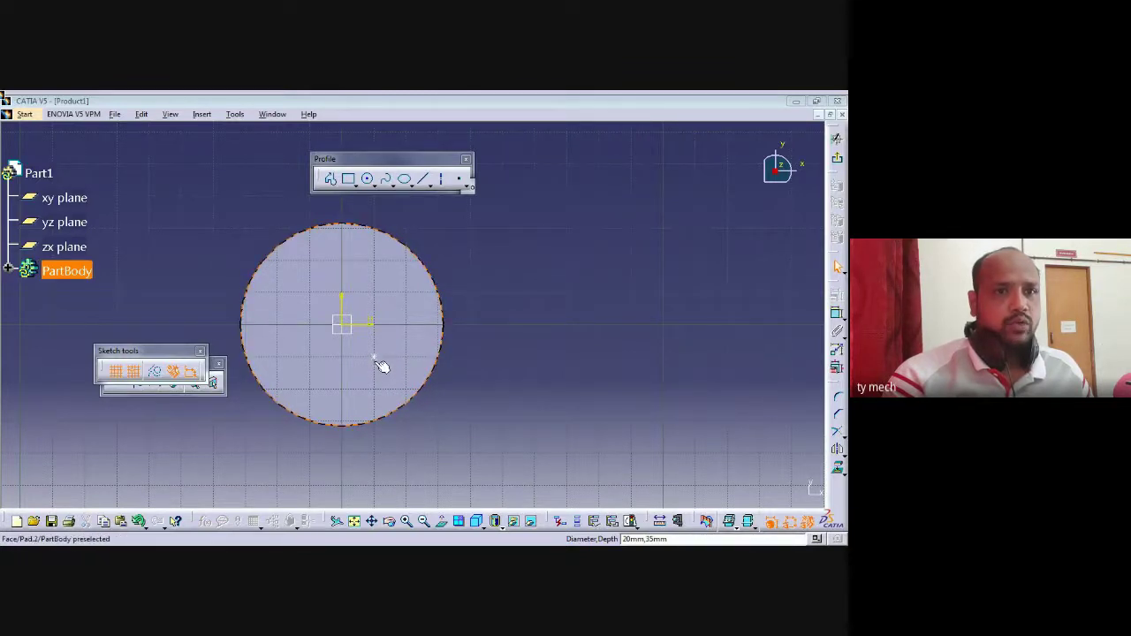
middle_click_drag(439, 414, 353, 397, "ctrl")
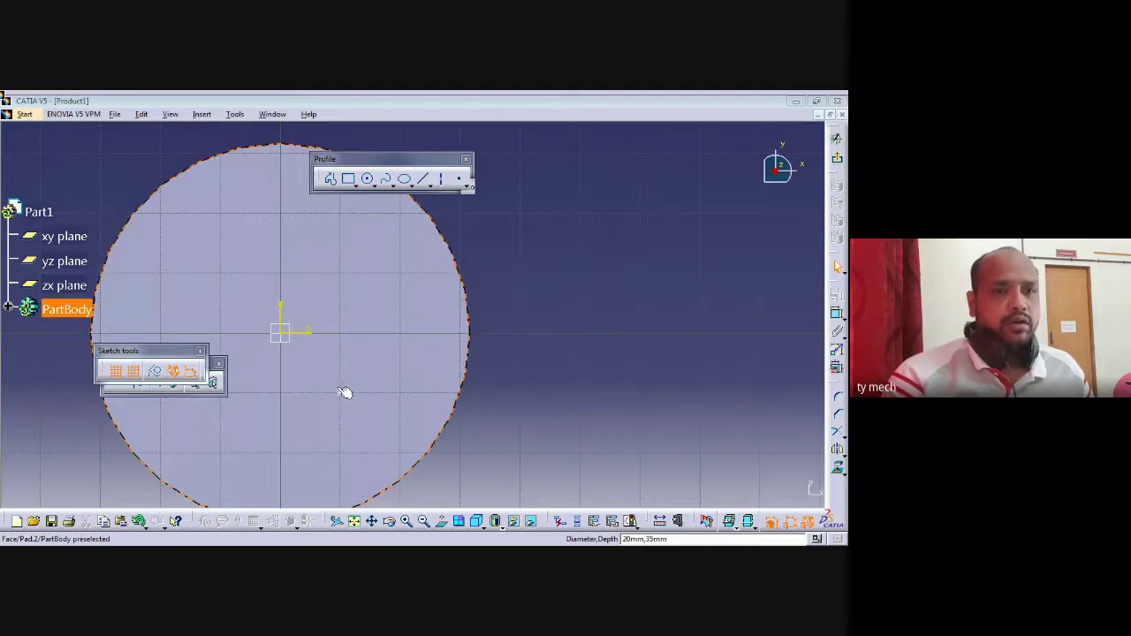
middle_click_drag(379, 426, 403, 412)
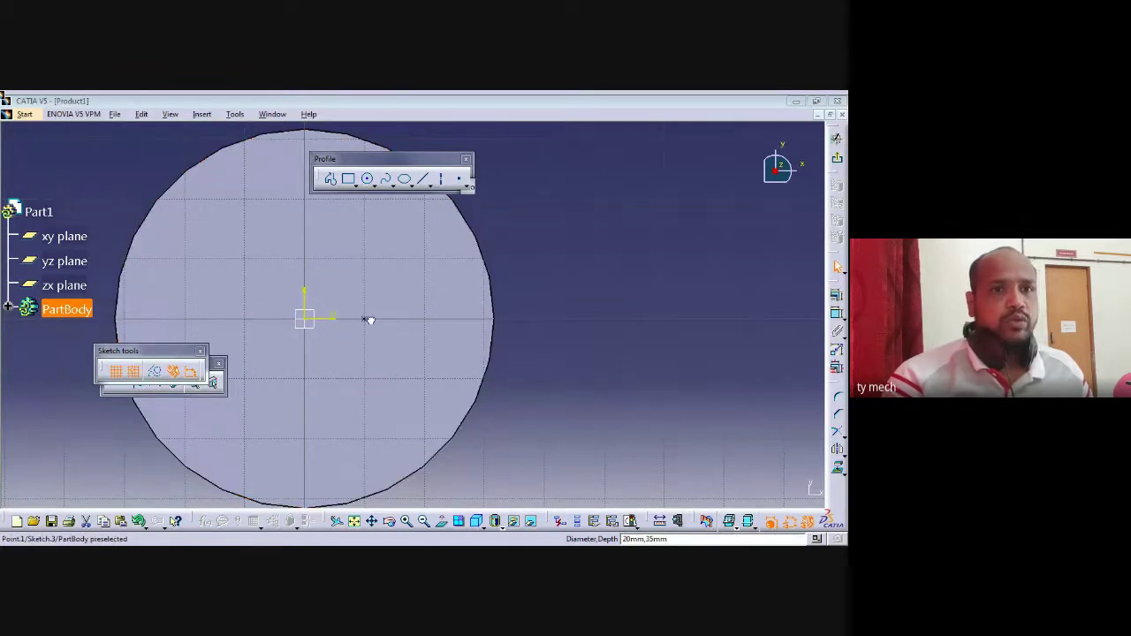
left_click(497, 429)
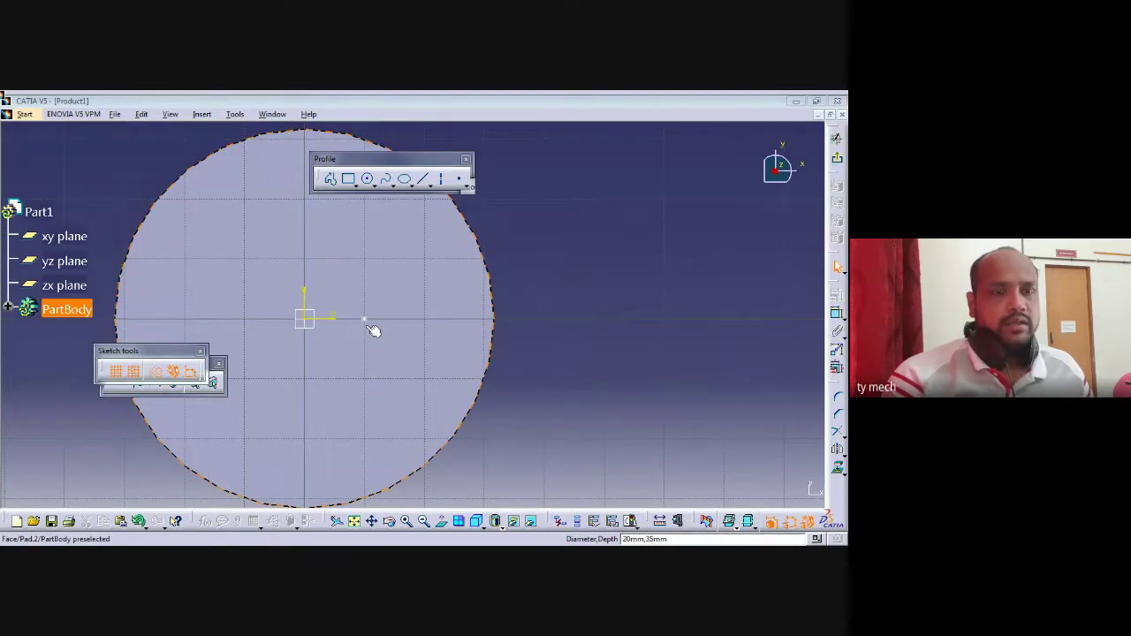
left_click(425, 266)
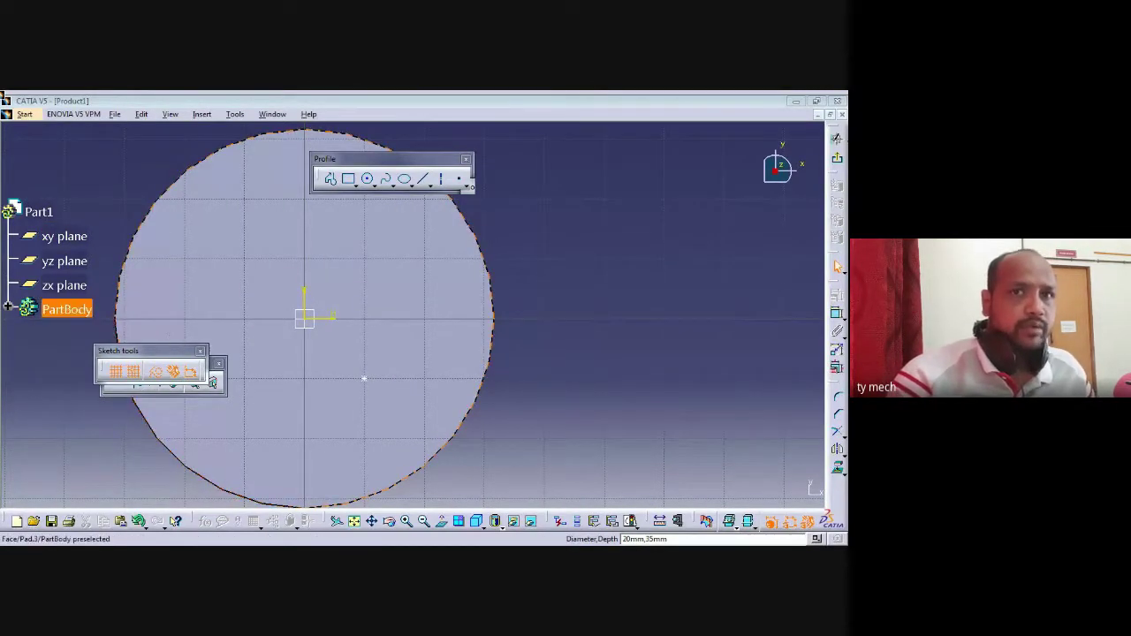
left_click(837, 162)
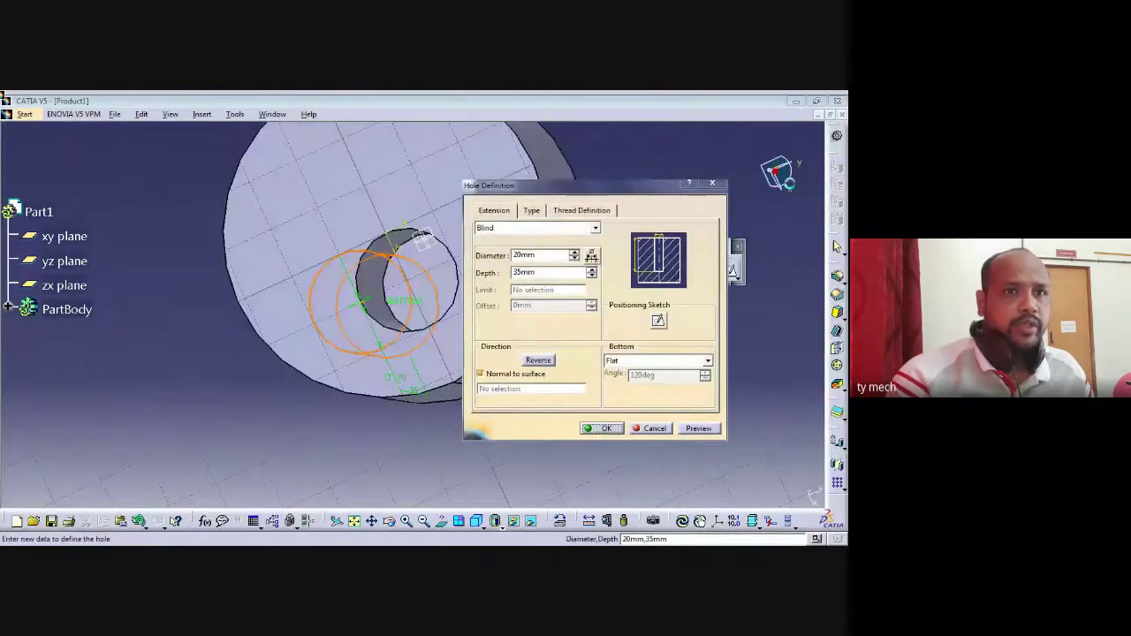
Preview the off-centre blind hole, create it, and inspect the result on the cylinder
left_click(696, 432)
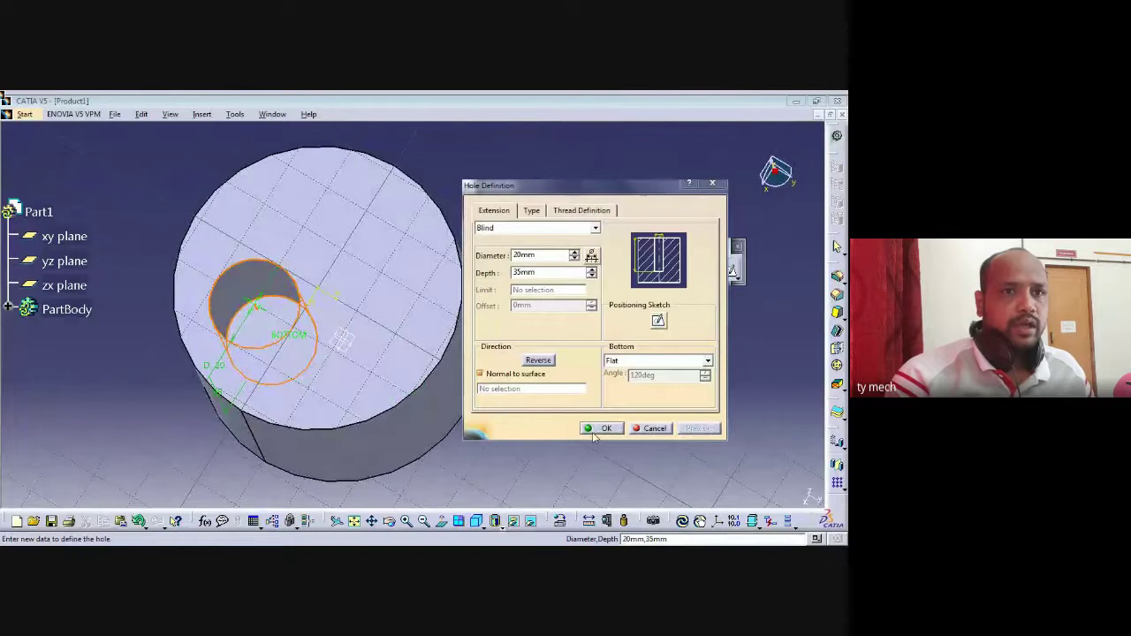
left_click(606, 429)
middle_click_drag(354, 306, 472, 202)
mouse_move(510, 339)
middle_mouse_down()
mouse_move(513, 305)
mouse_move(533, 325)
mouse_move(518, 308)
mouse_move(518, 330)
middle_mouse_up()
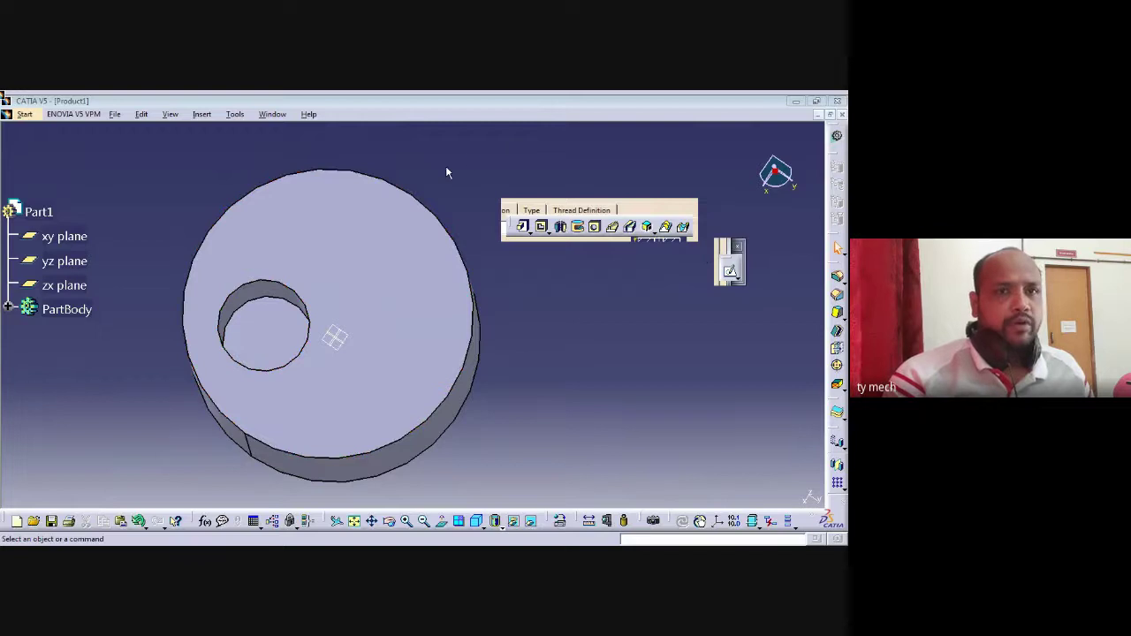
Place a second blind hole on the cylinder's top face and set its diameter to 10 mm
left_click(596, 228)
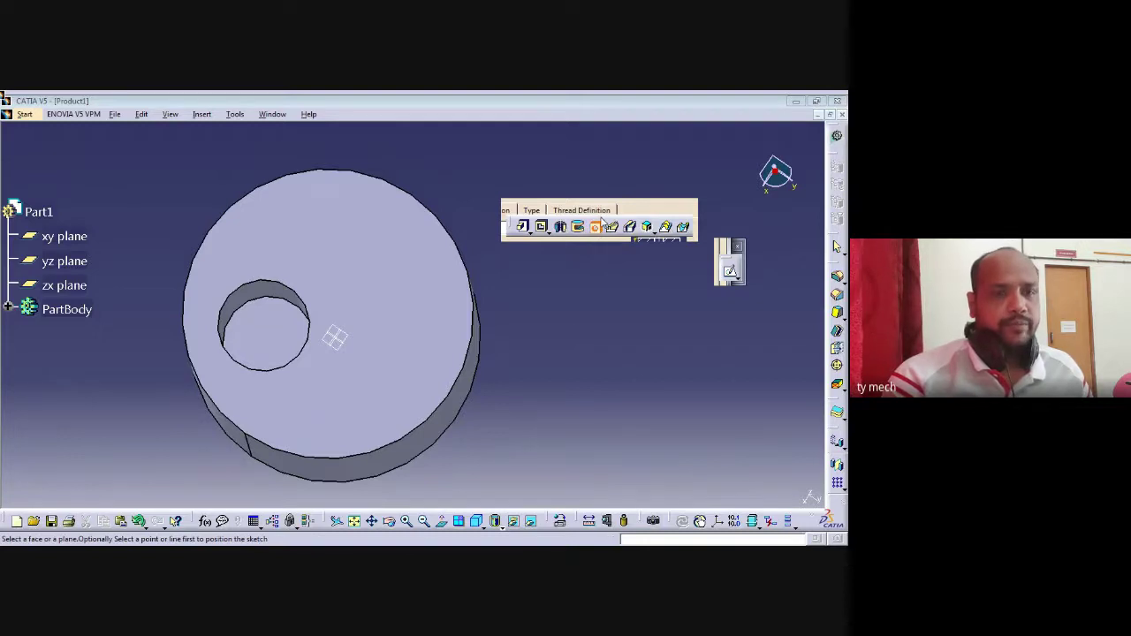
left_click(395, 276)
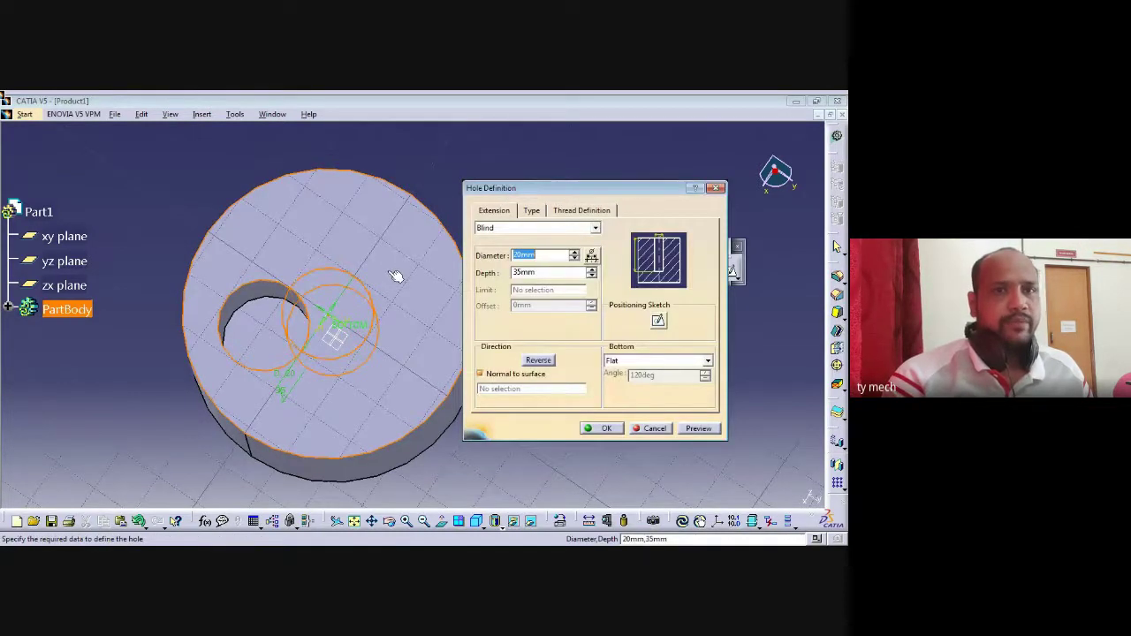
left_click(543, 256)
left_click_drag(544, 255, 510, 257)
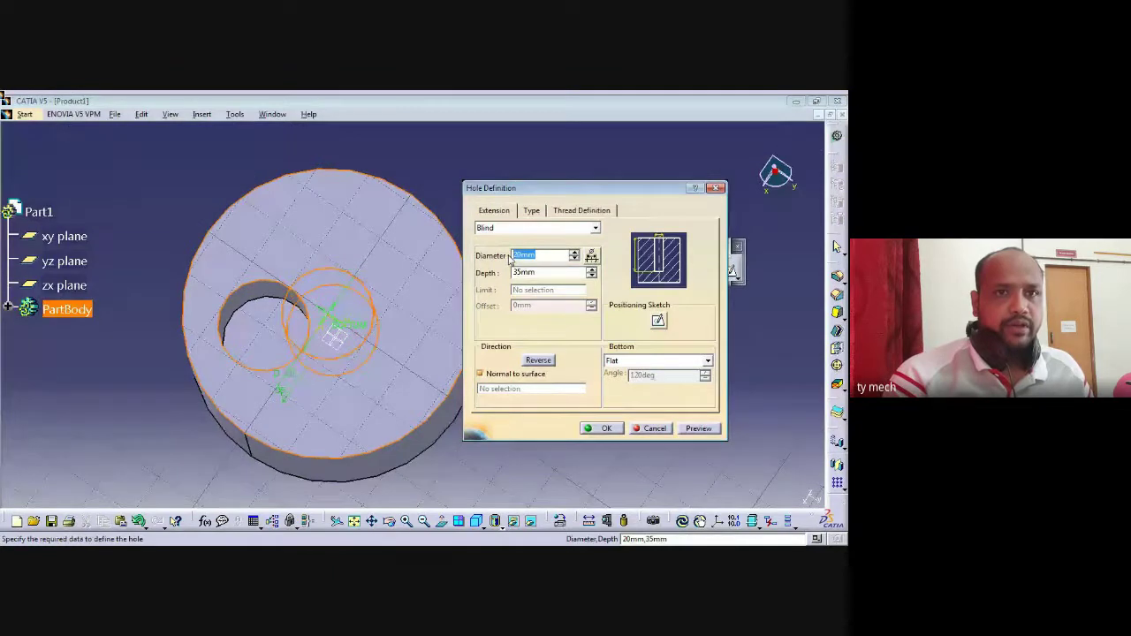
type("10")
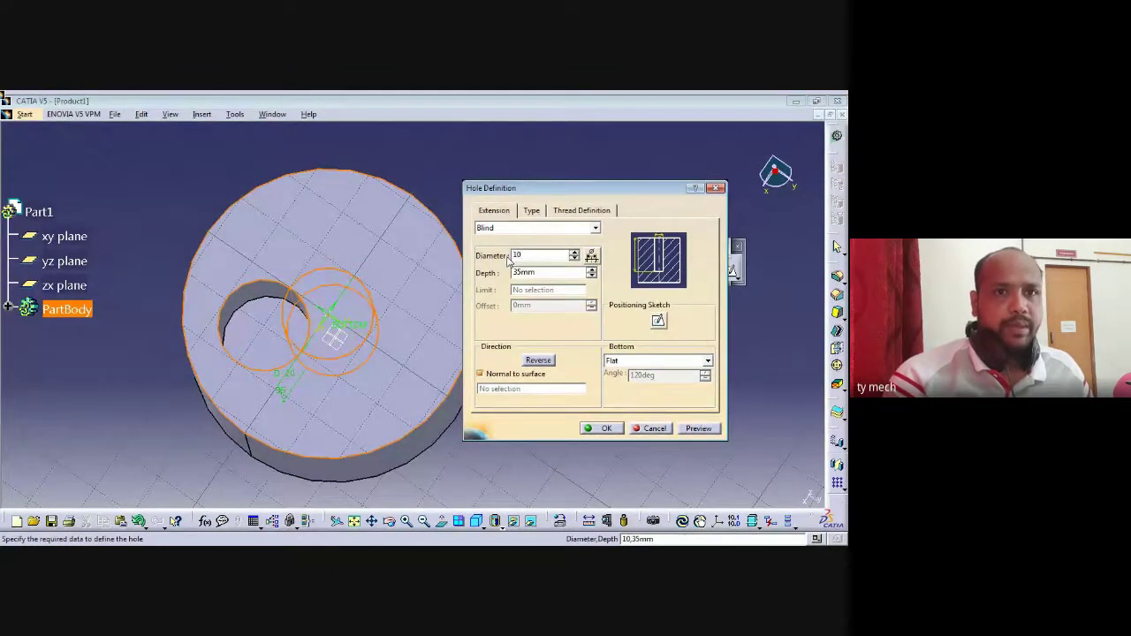
Set the second hole's depth to 100 mm
left_click(537, 274)
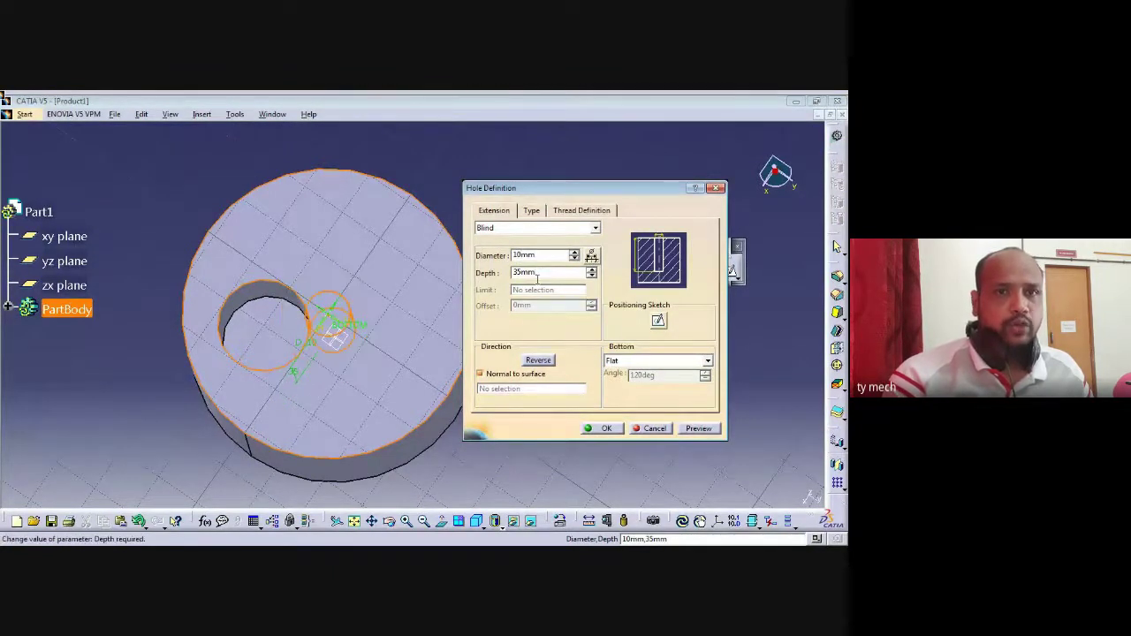
key("BackSpace")
key("BackSpace")
key("BackSpace")
key("BackSpace")
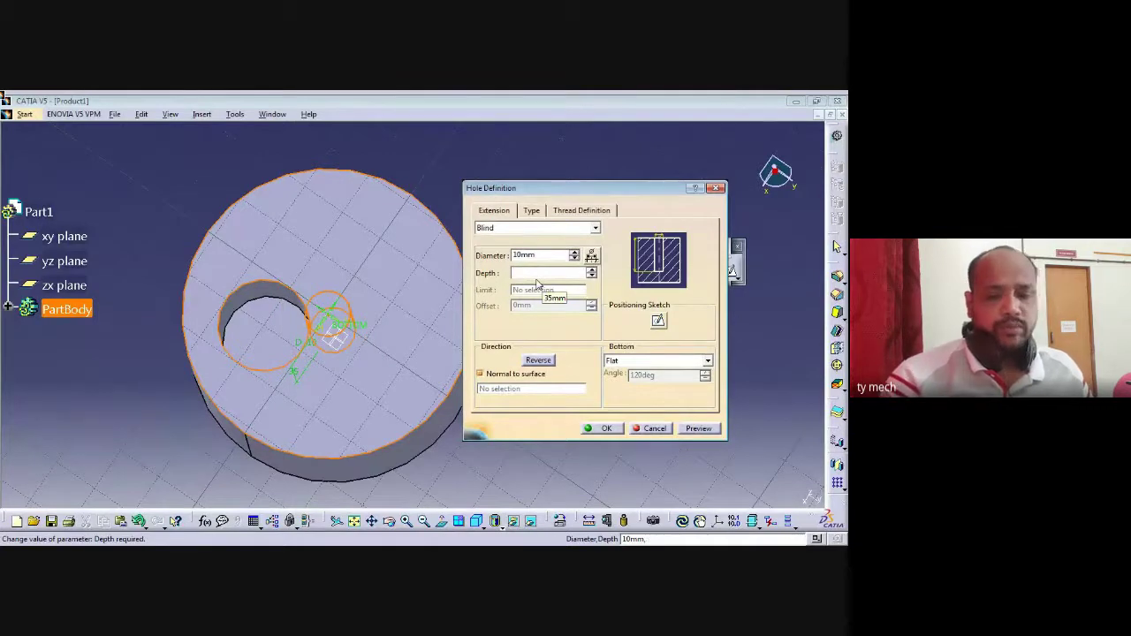
type("100")
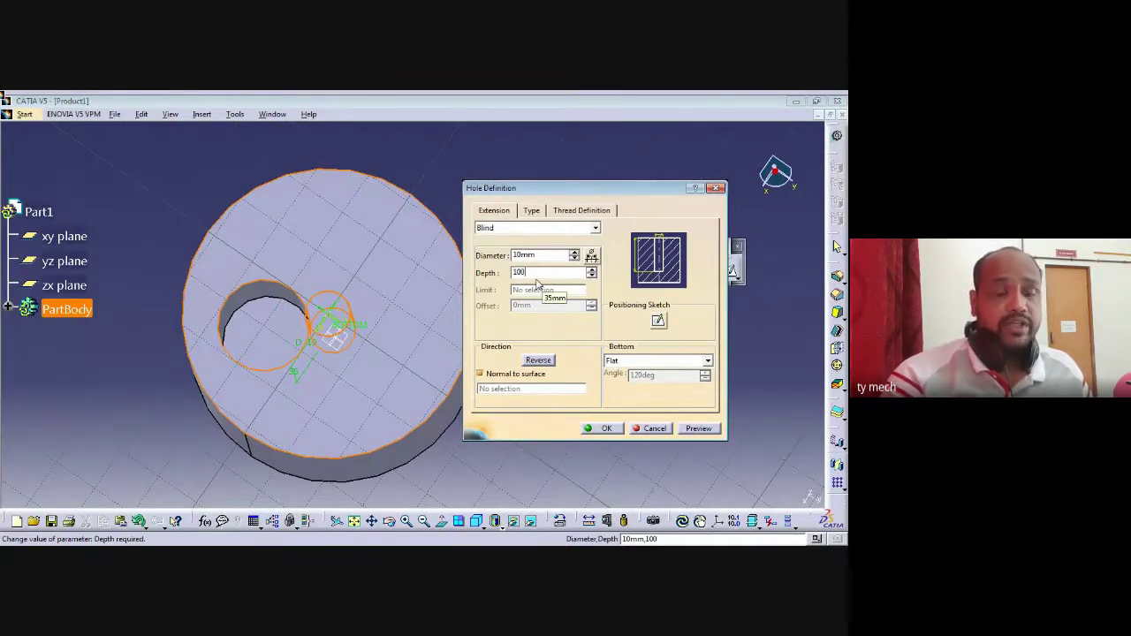
key("Return")
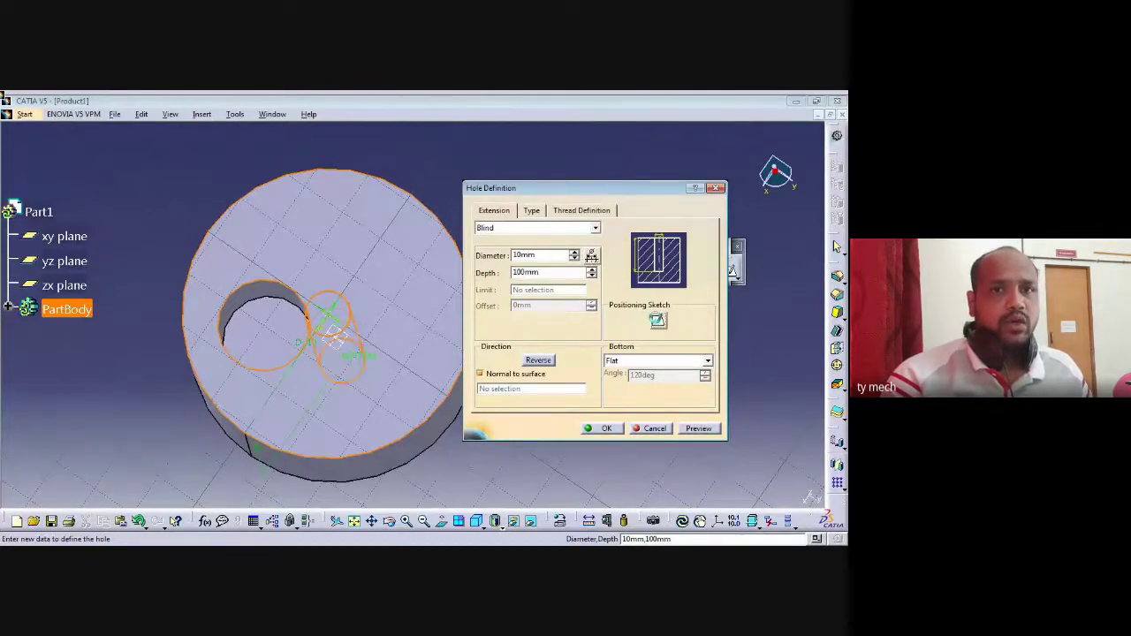
In the hole's positioning sketch, move the centre point one grid square left of and one above the origin, and exit the sketch
left_click(658, 321)
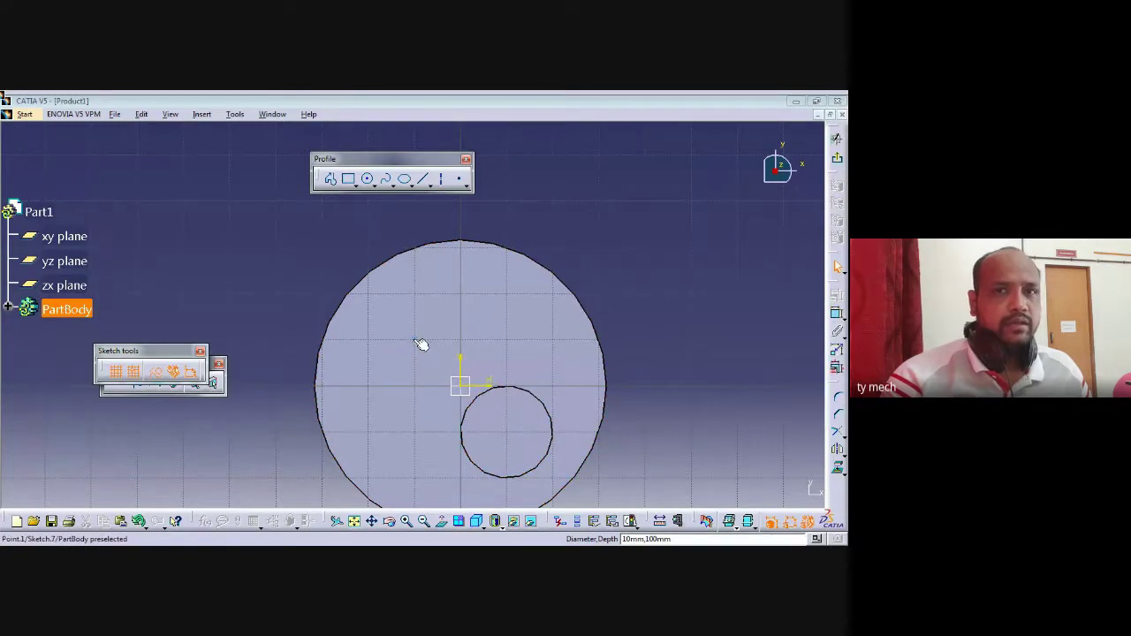
left_click(836, 369)
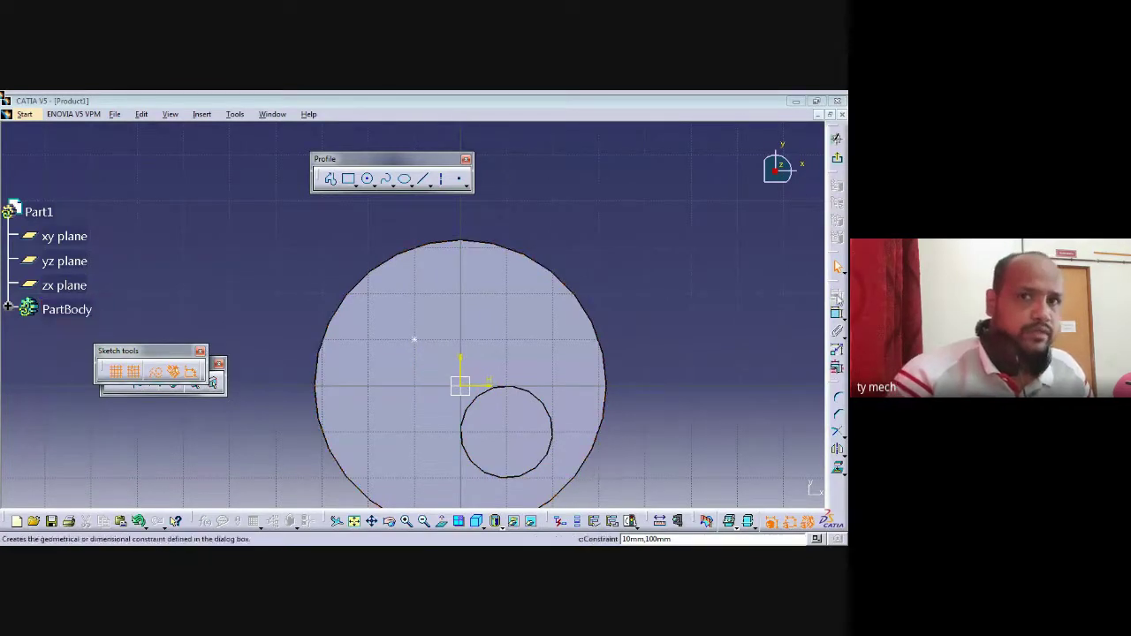
left_click(474, 432)
mouse_move(414, 339)
middle_mouse_down()
mouse_move(366, 380)
mouse_move(328, 330)
mouse_move(310, 340)
middle_mouse_up()
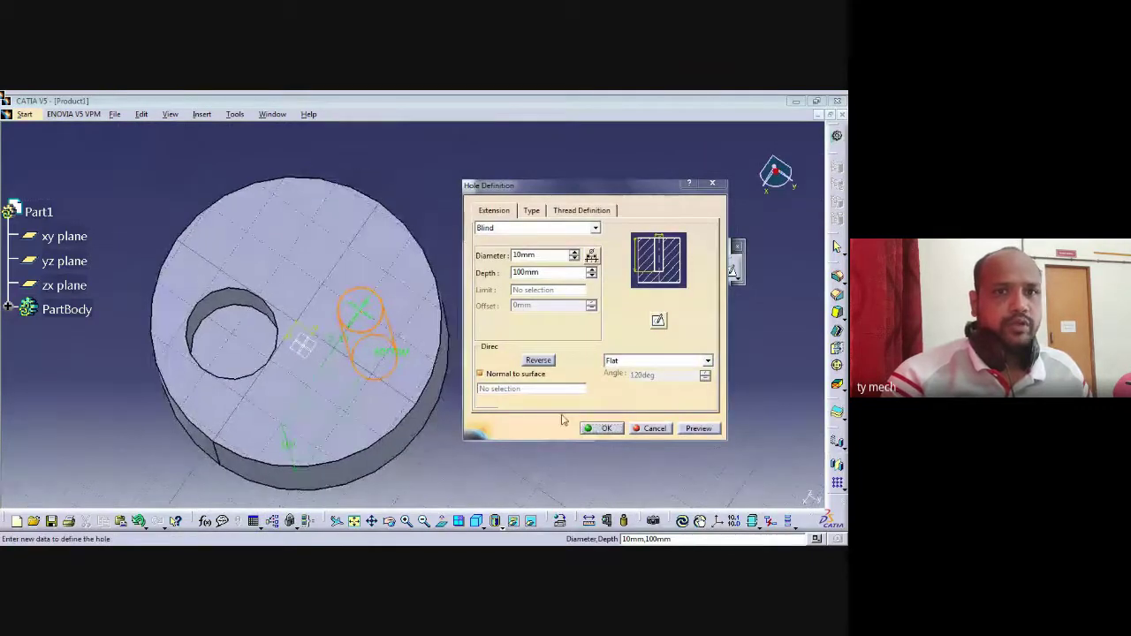
Preview and create the 10 mm hole, and inspect both holes from different angles
left_click(698, 429)
left_click(601, 428)
middle_click_drag(517, 394, 494, 404)
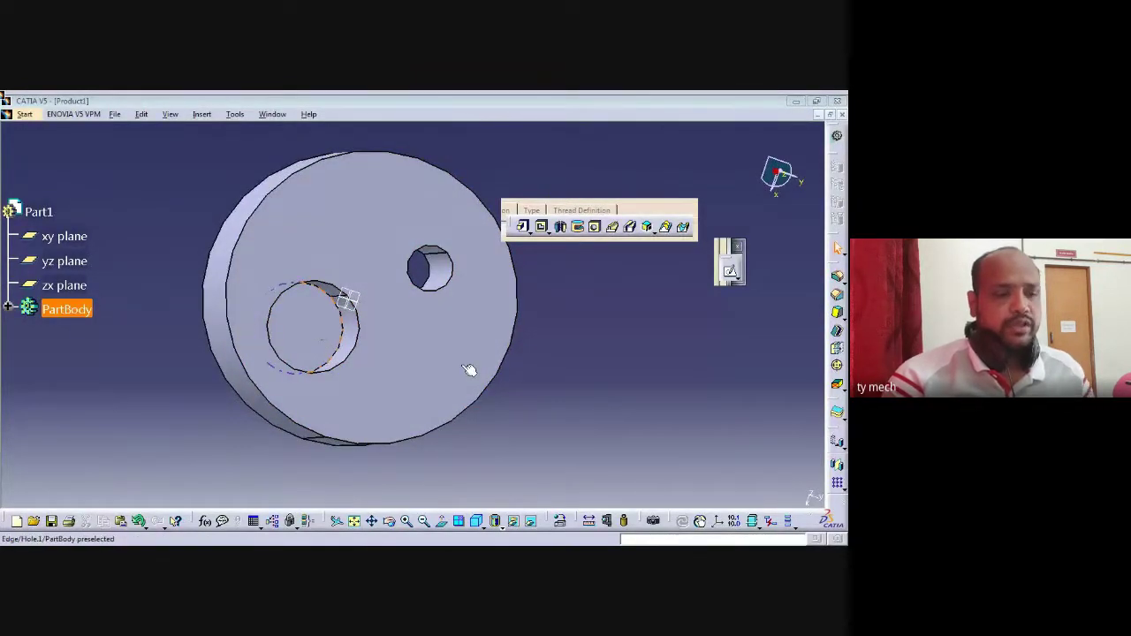
middle_click_drag(536, 376, 521, 305, "ctrl")
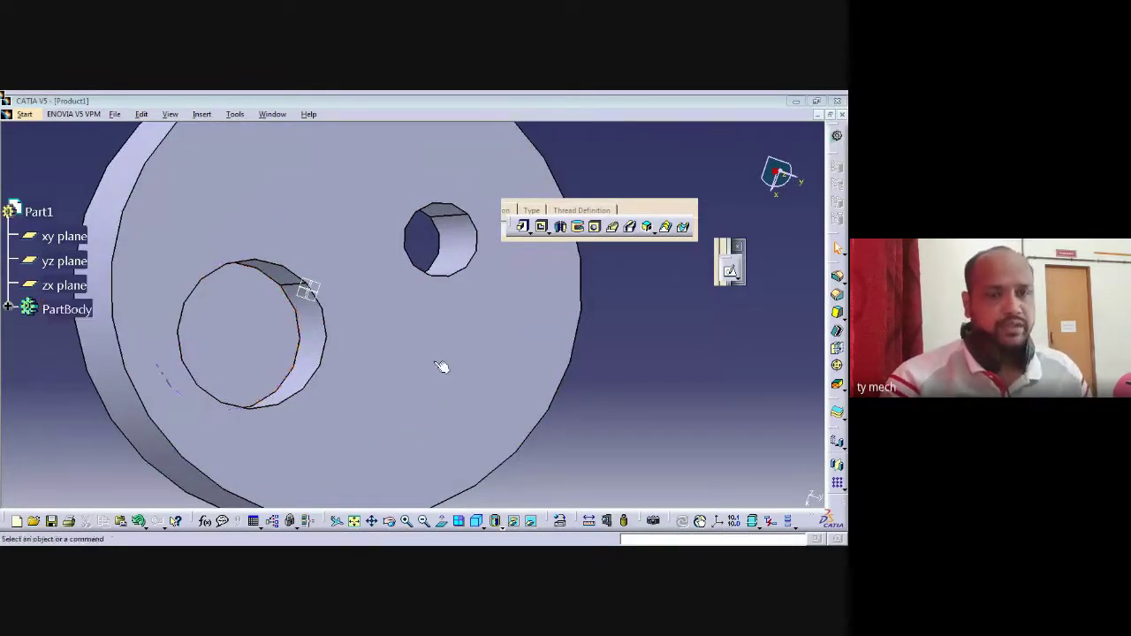
middle_click_drag(667, 335, 652, 335, "ctrl")
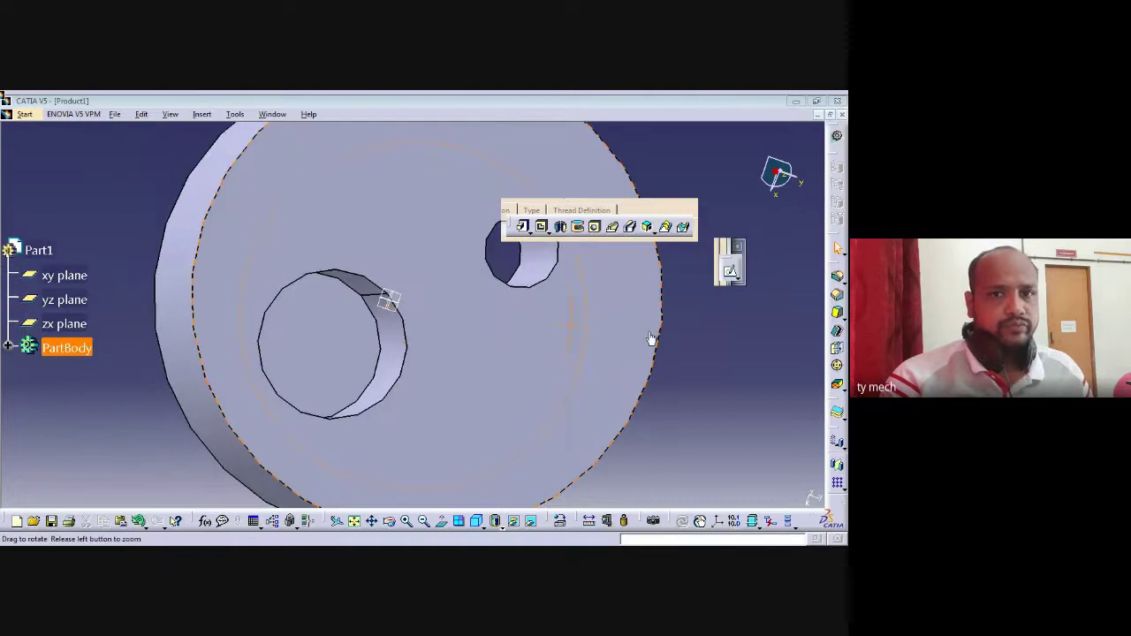
middle_click_drag(613, 412, 560, 392)
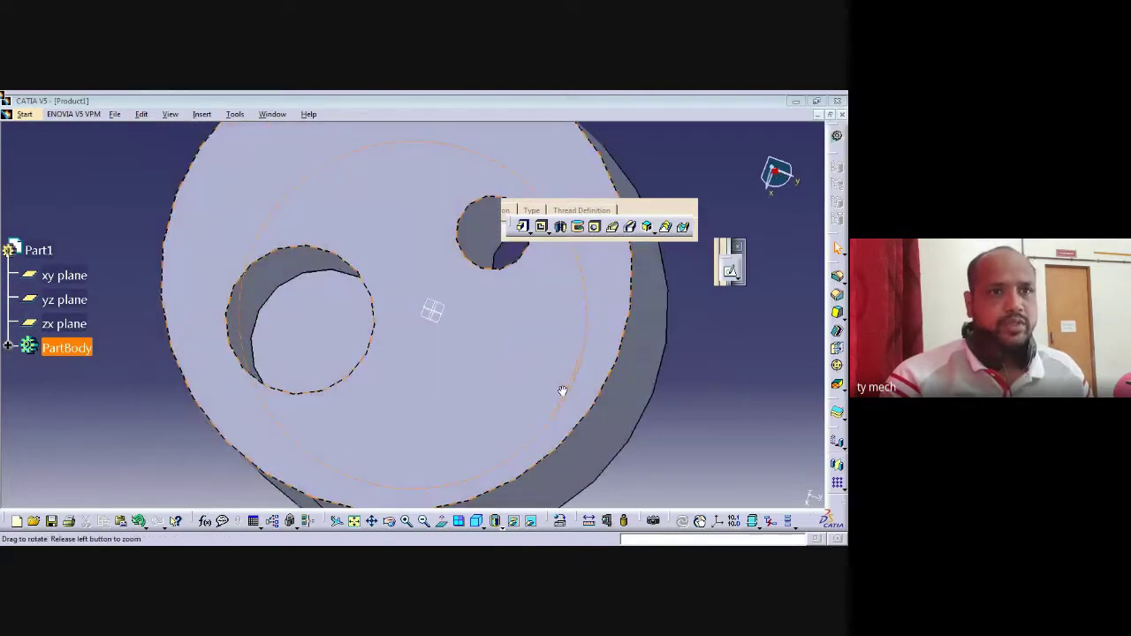
Place a blind hole on the floor of the 20 mm hole and set its diameter to 5 mm
left_click(597, 228)
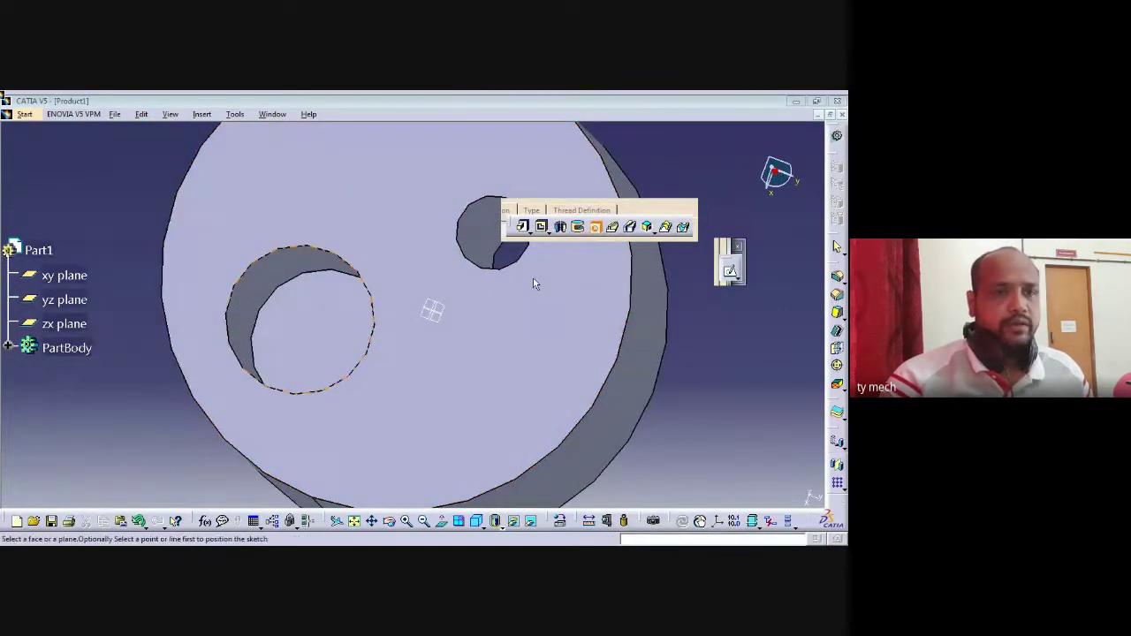
left_click(316, 334)
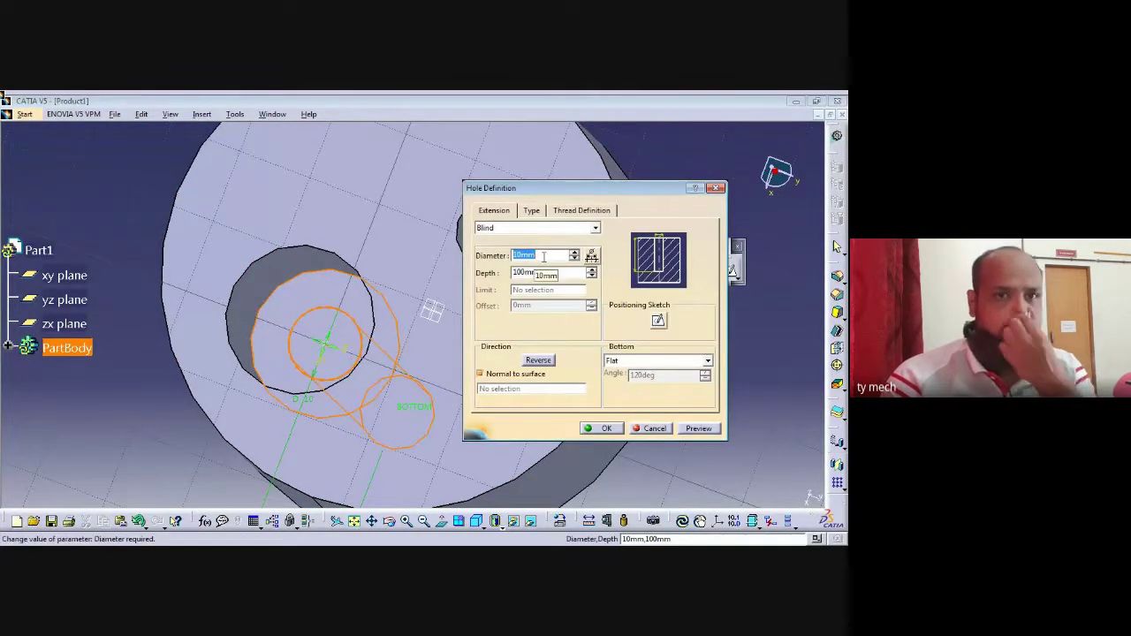
type("5")
left_click(550, 272)
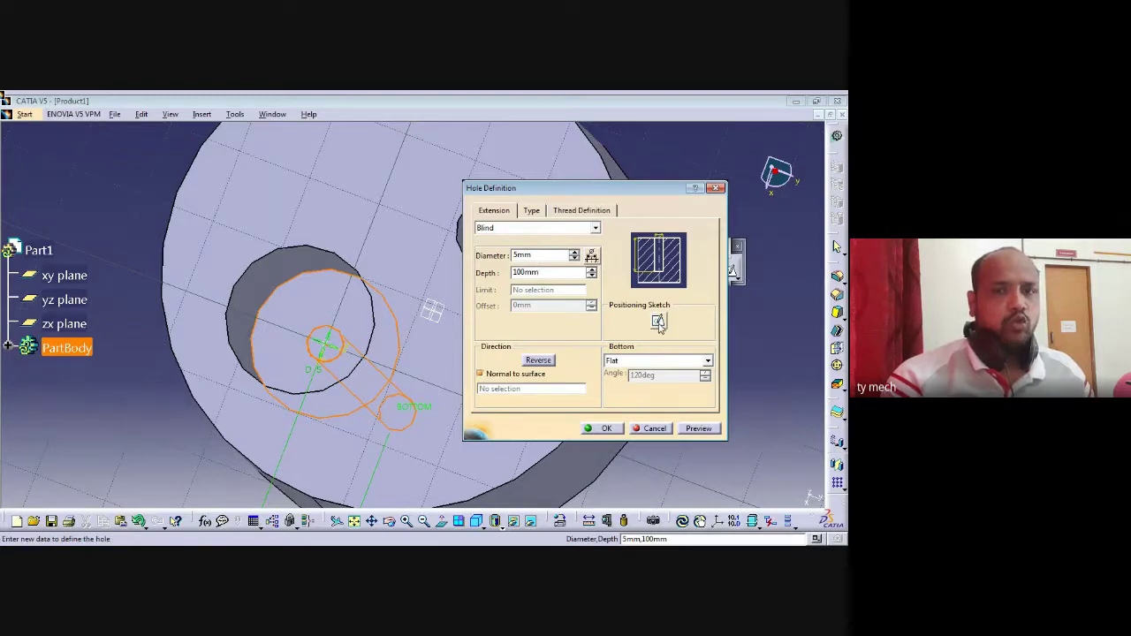
left_click_drag(606, 186, 591, 190)
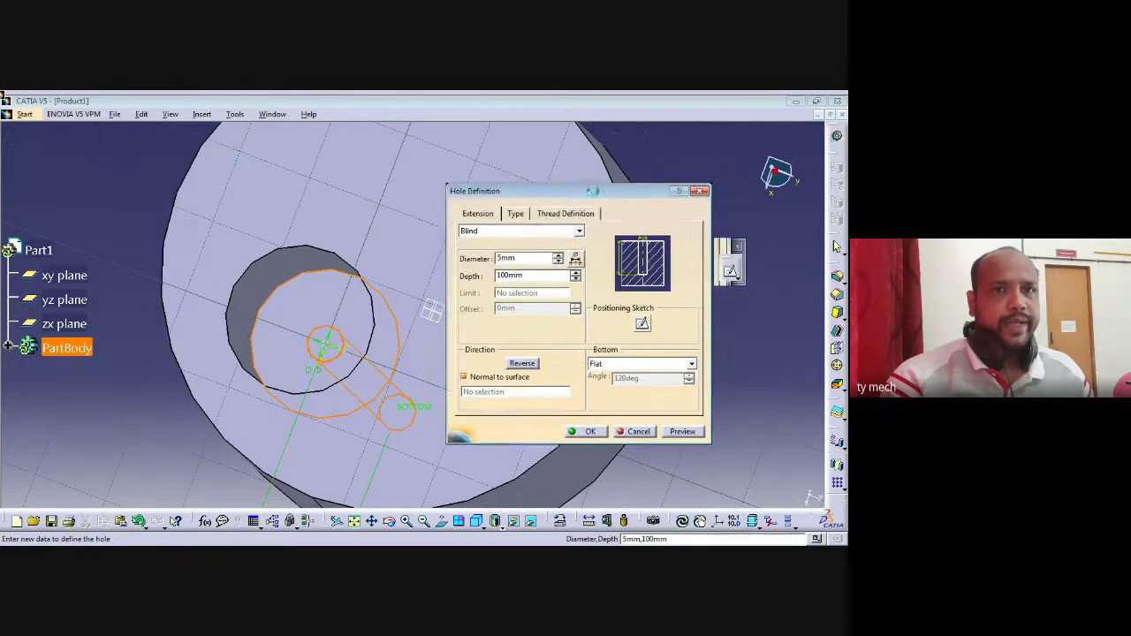
Check the 5 mm hole's centre point in its positioning sketch, exit the sketch, and preview and create the hole
left_click(643, 325)
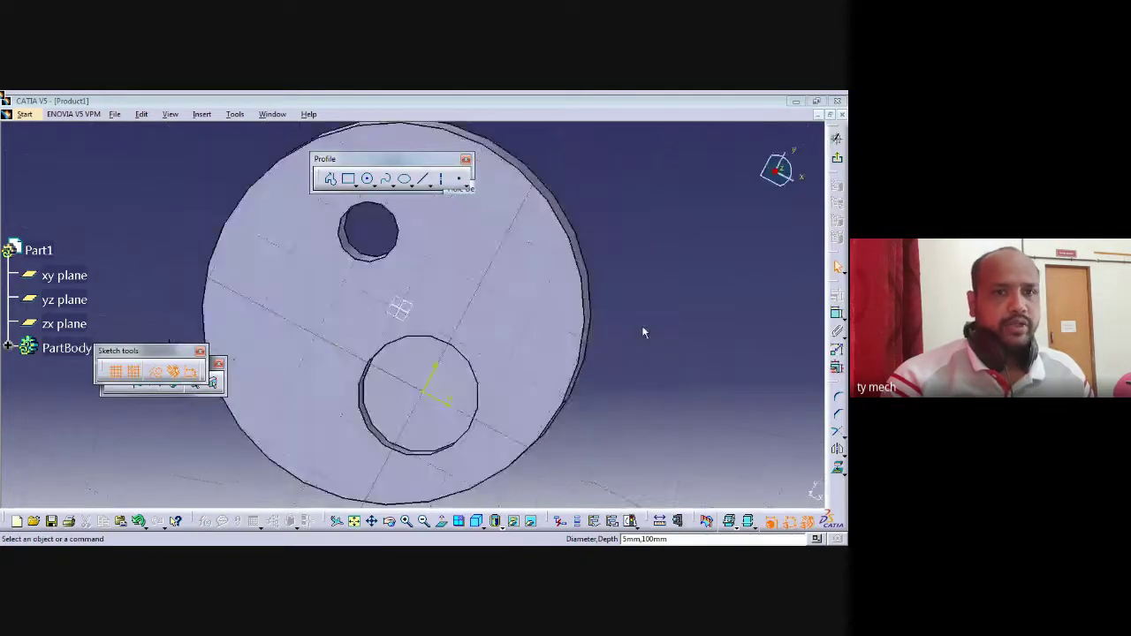
mouse_move(482, 433)
middle_mouse_down()
mouse_move(461, 360)
mouse_move(518, 442)
mouse_move(496, 391)
middle_mouse_up()
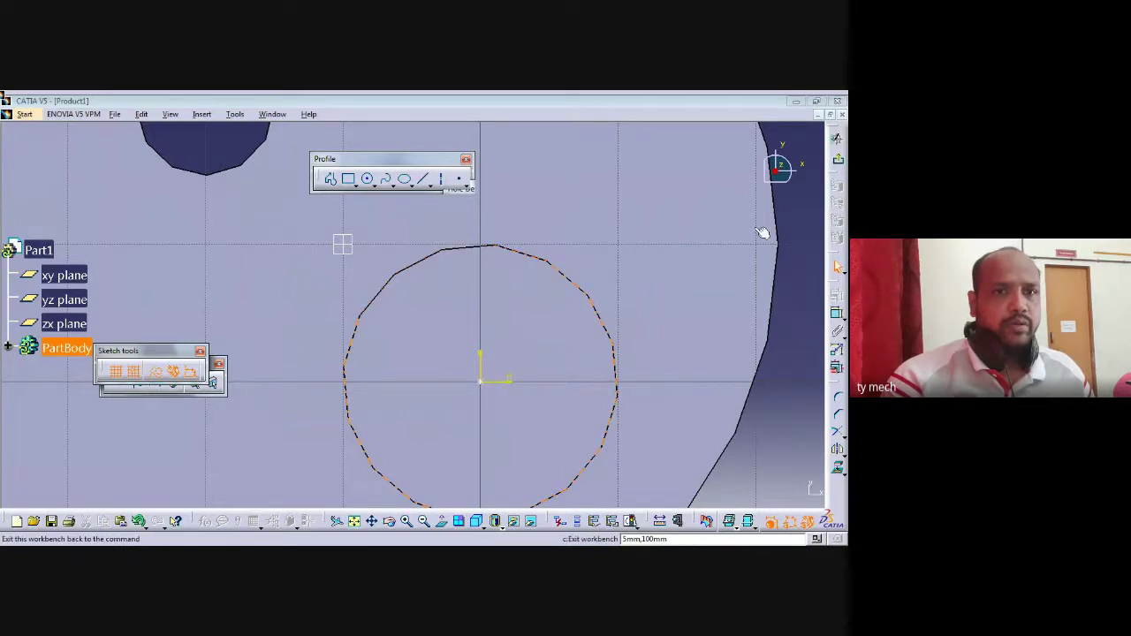
left_click(836, 139)
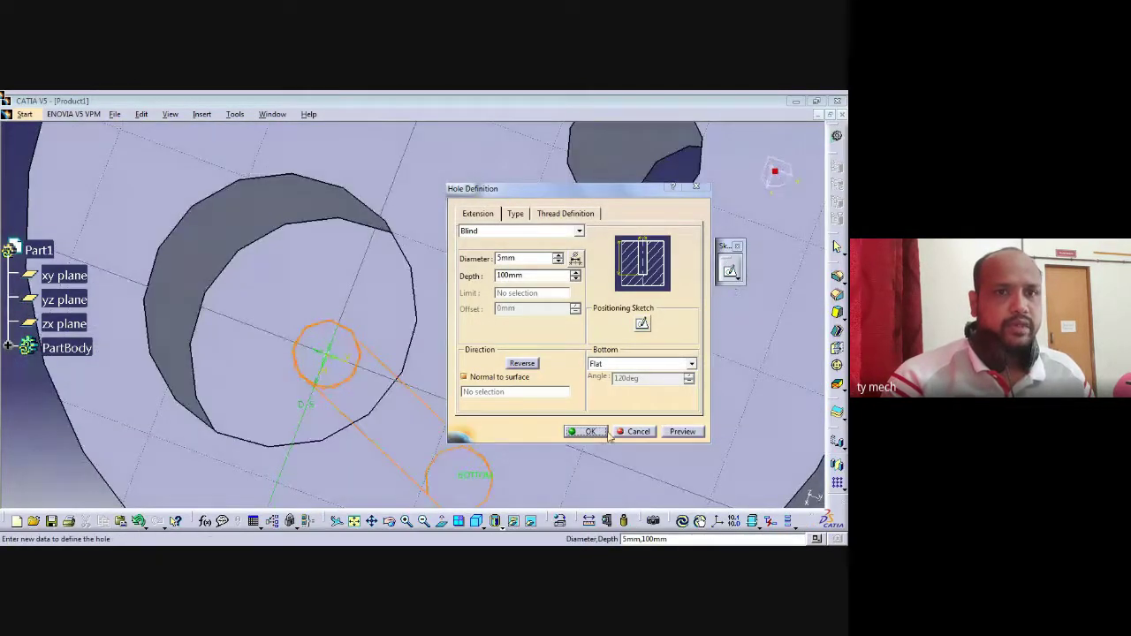
left_click(683, 431)
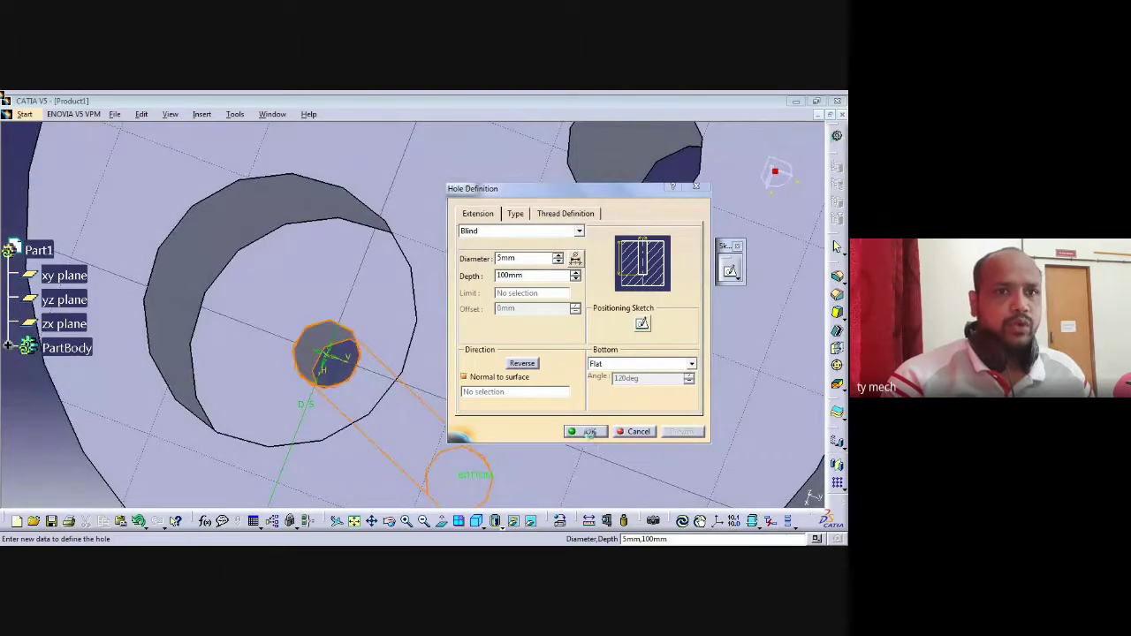
left_click(590, 431)
middle_click_drag(376, 313, 406, 373)
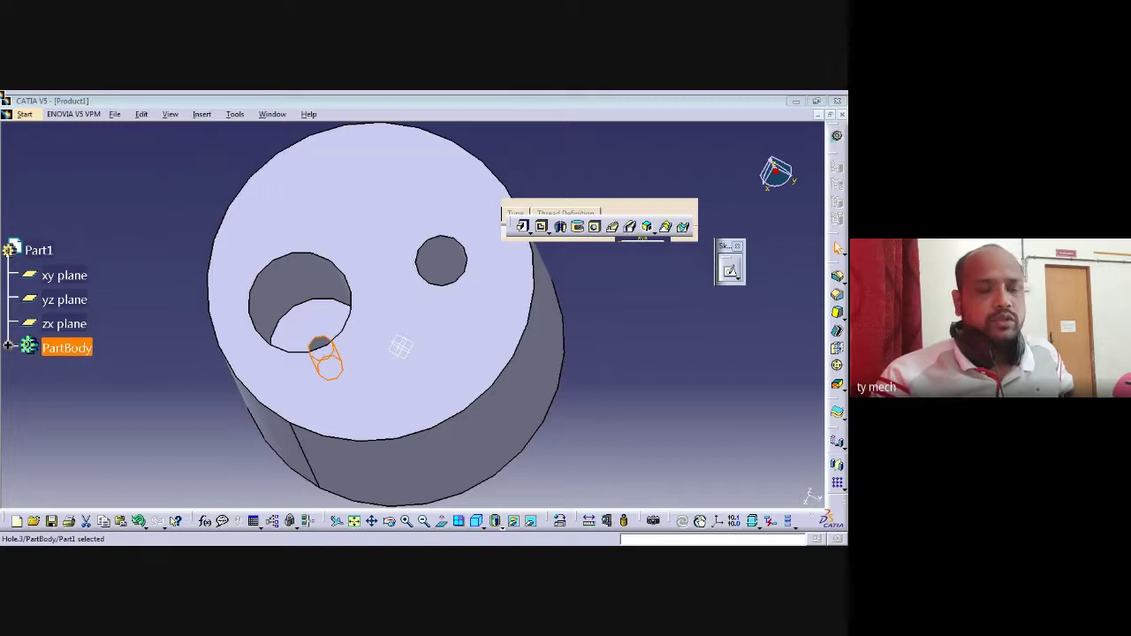
Try to delete the cylinder's top face
left_click(439, 327)
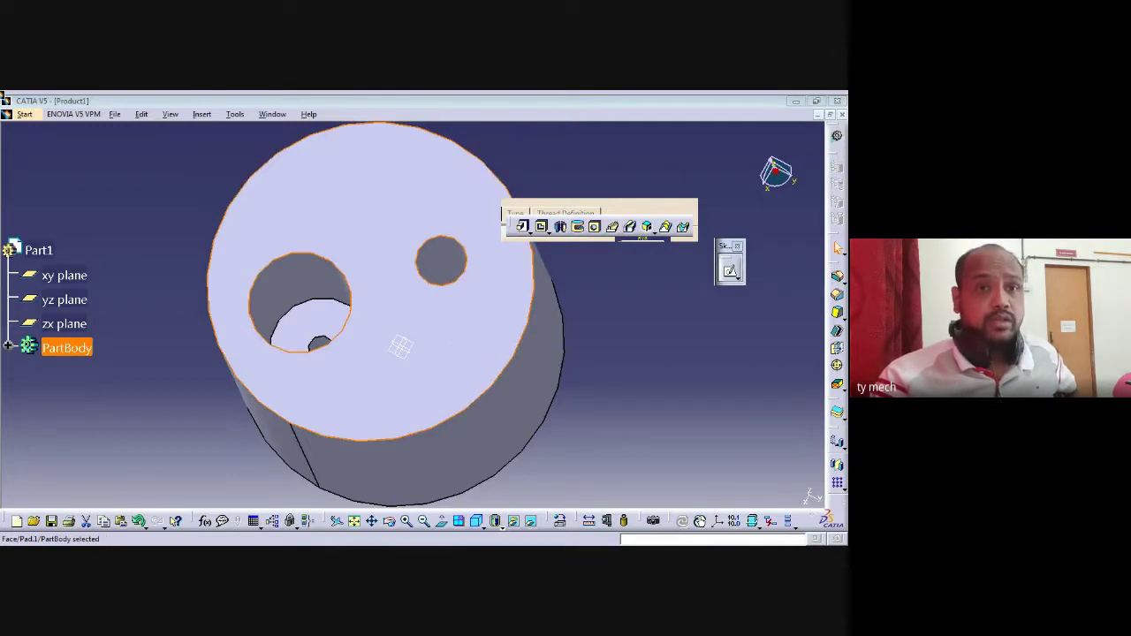
key("Delete")
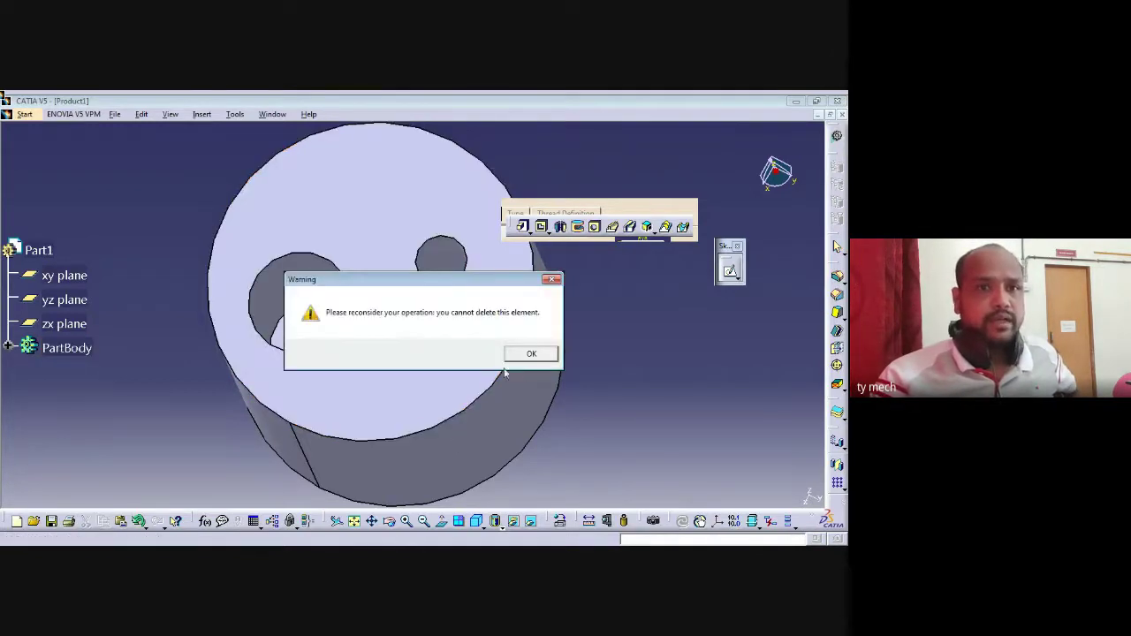
left_click(531, 353)
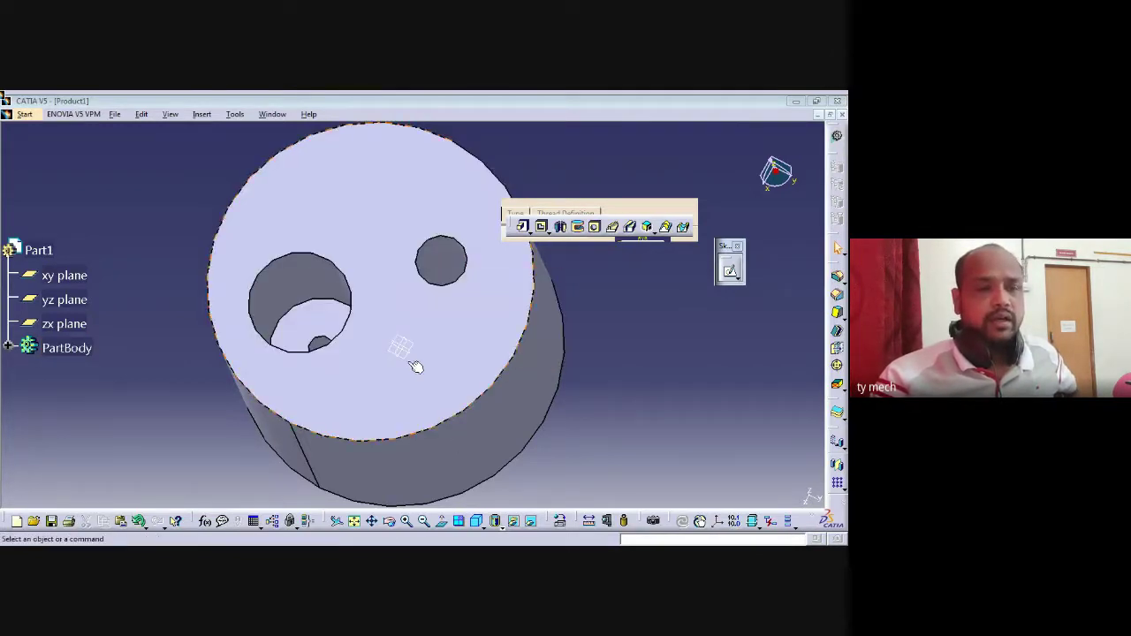
left_click(55, 349)
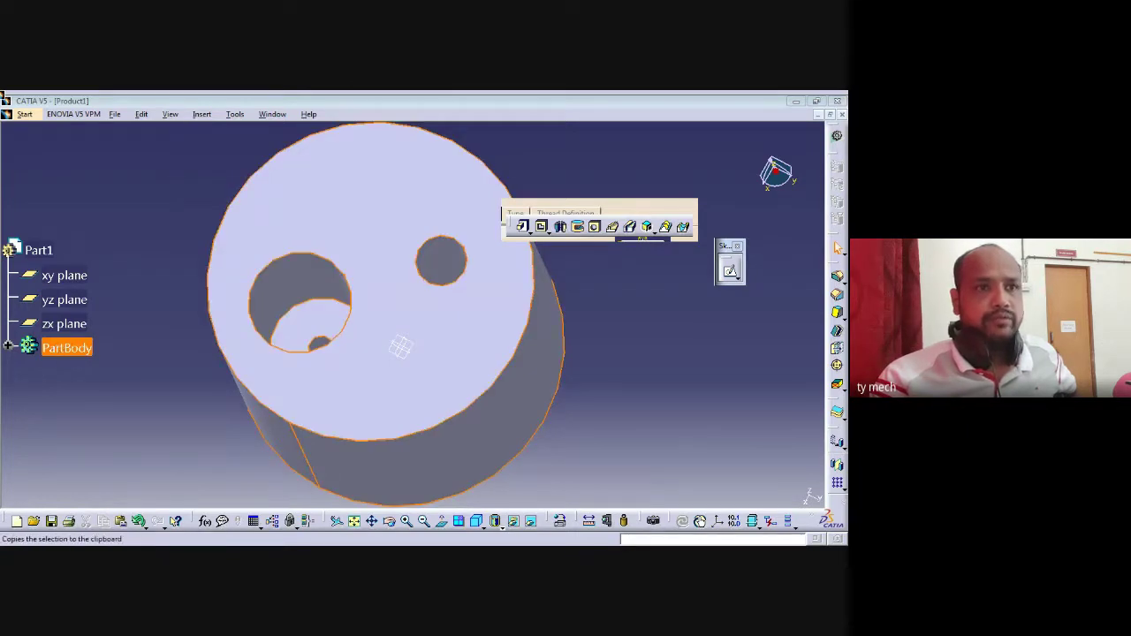
key("Escape")
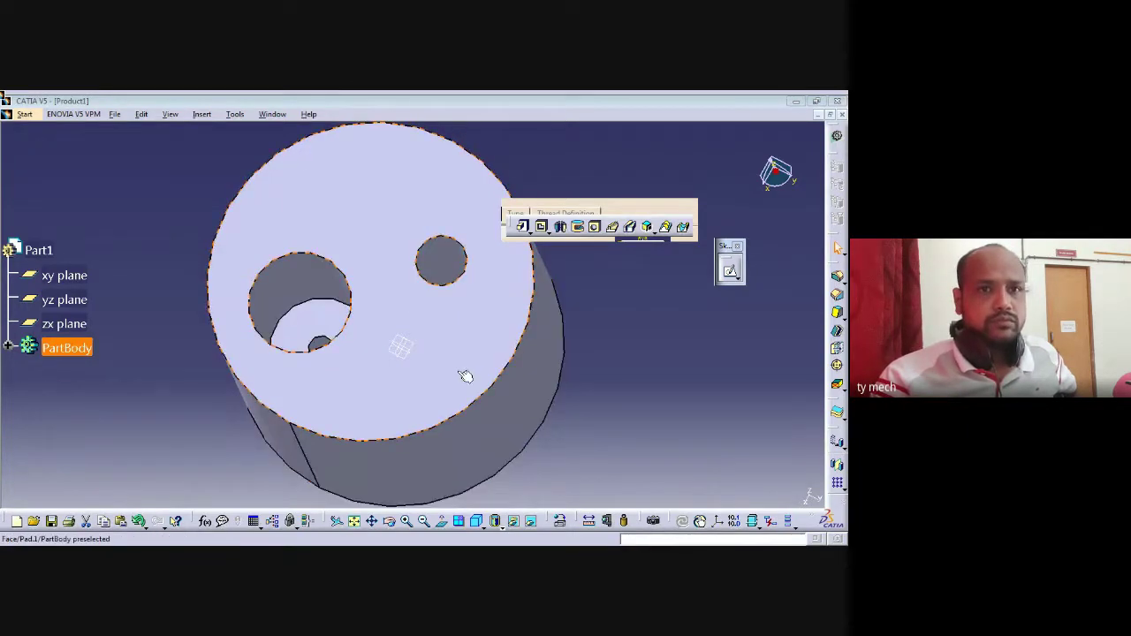
left_click(457, 374)
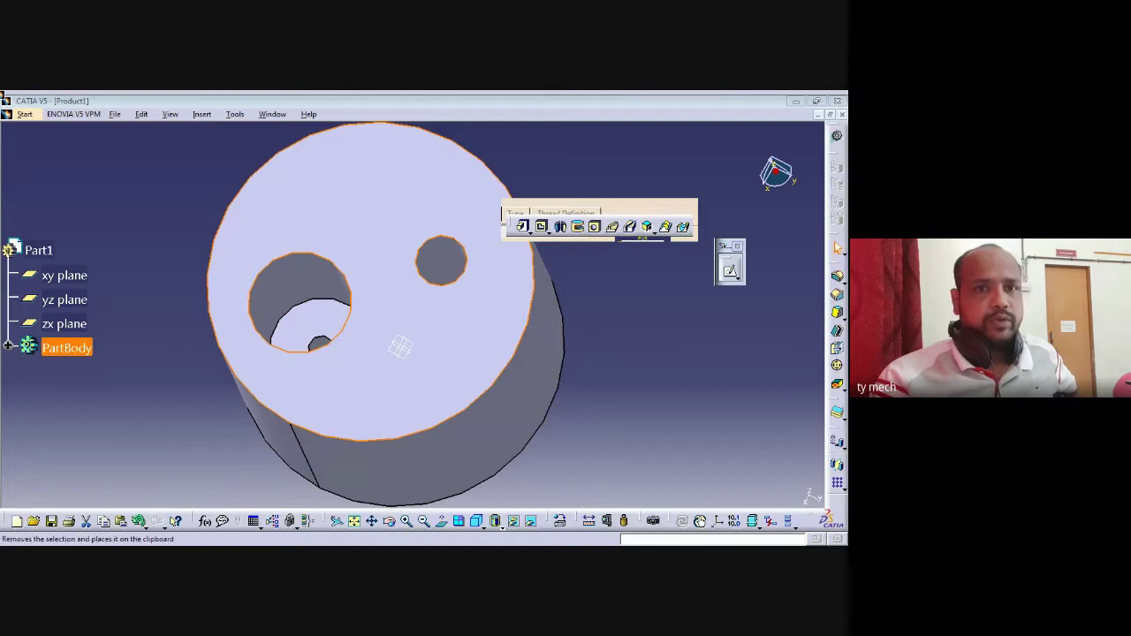
key("Escape")
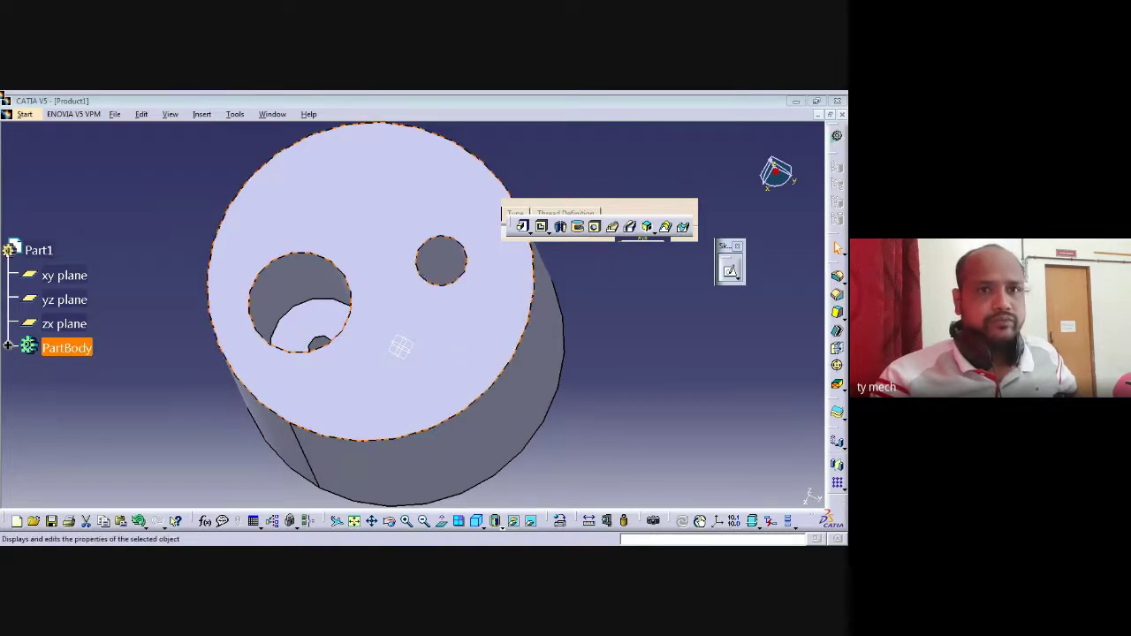
key("Delete")
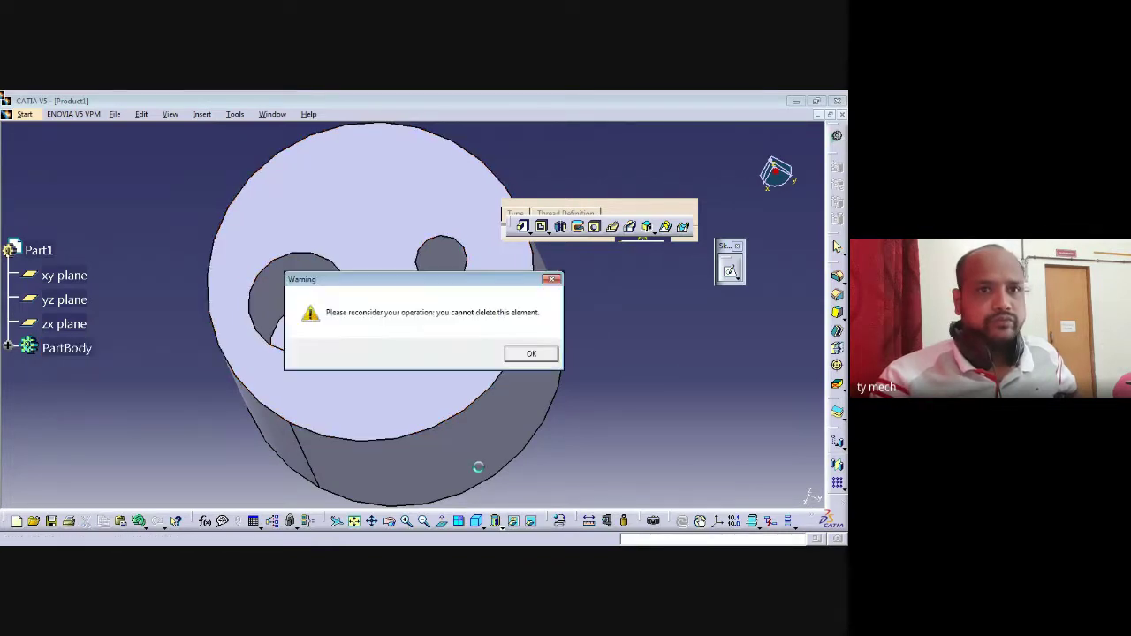
left_click(525, 357)
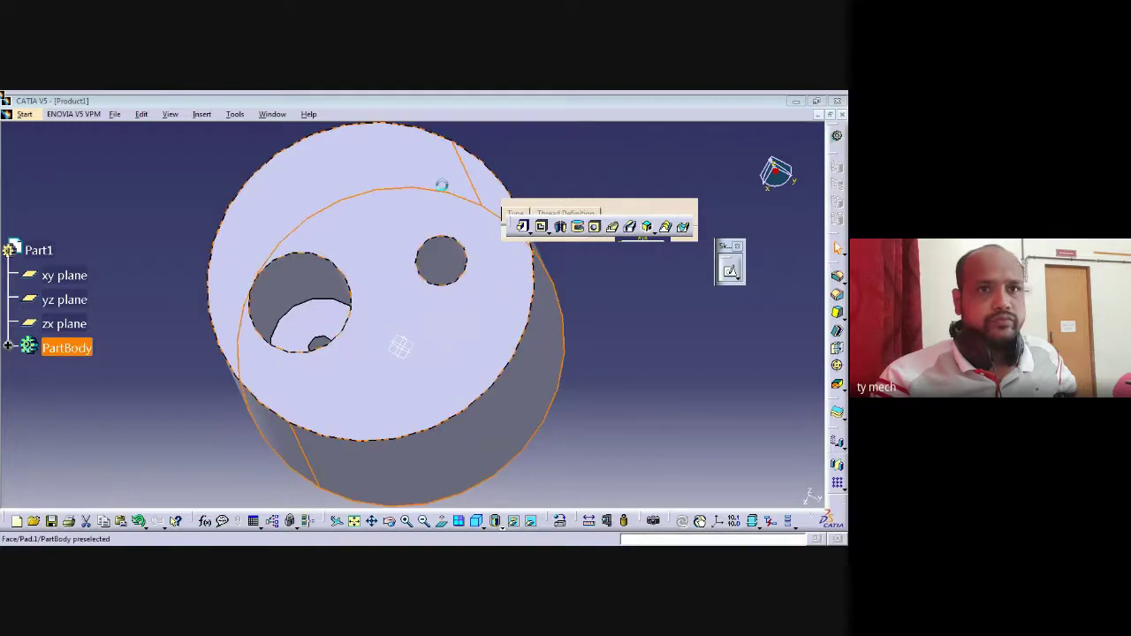
double_click(446, 187)
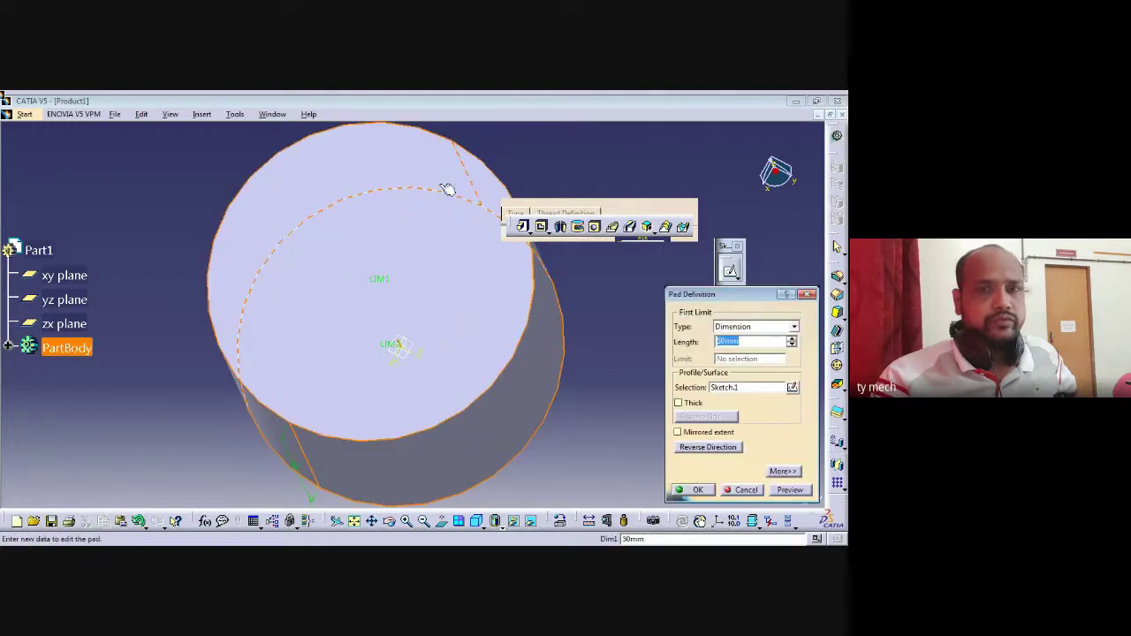
left_click(807, 293)
left_click(453, 354)
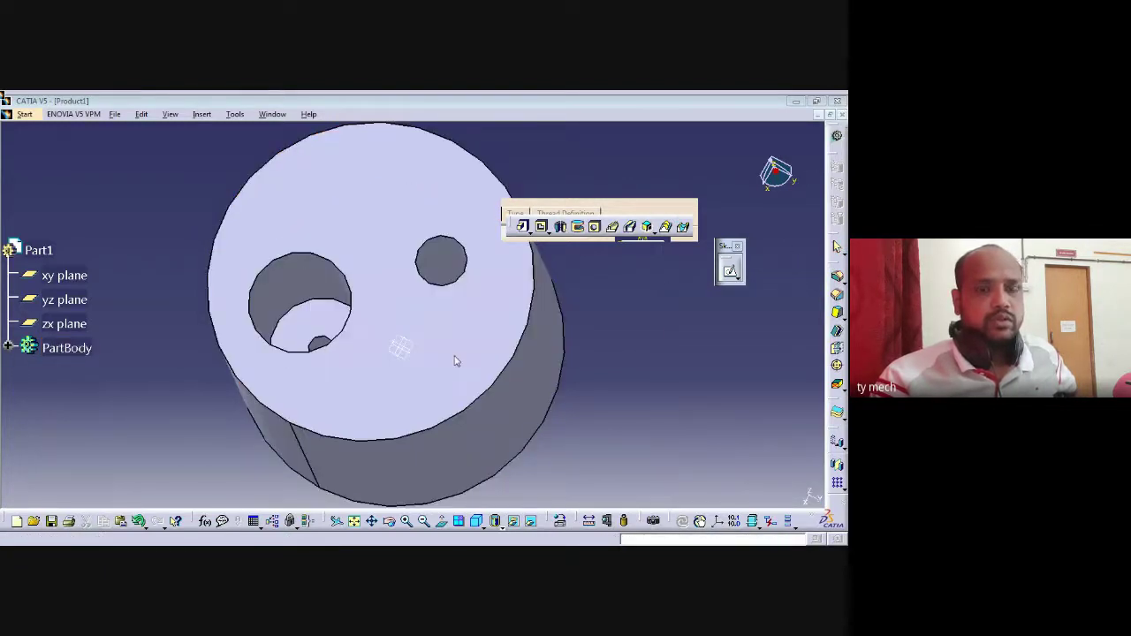
Create a new Part Design part named Part1 with hybrid design enabled, and open a sketch on its xy plane
left_click(12, 115)
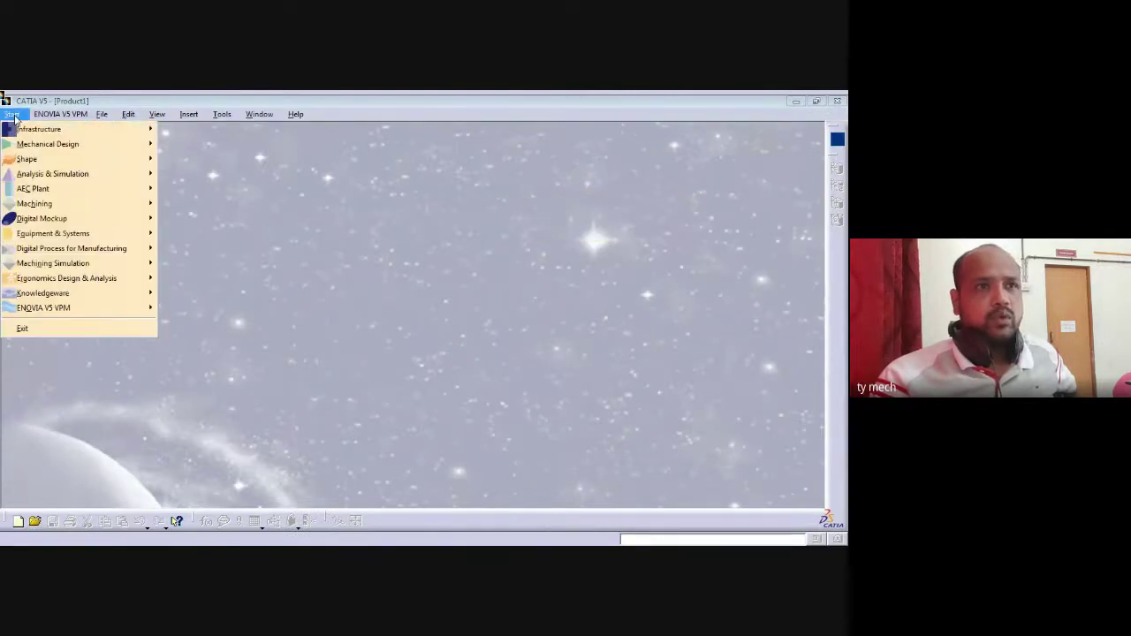
mouse_move(35, 146)
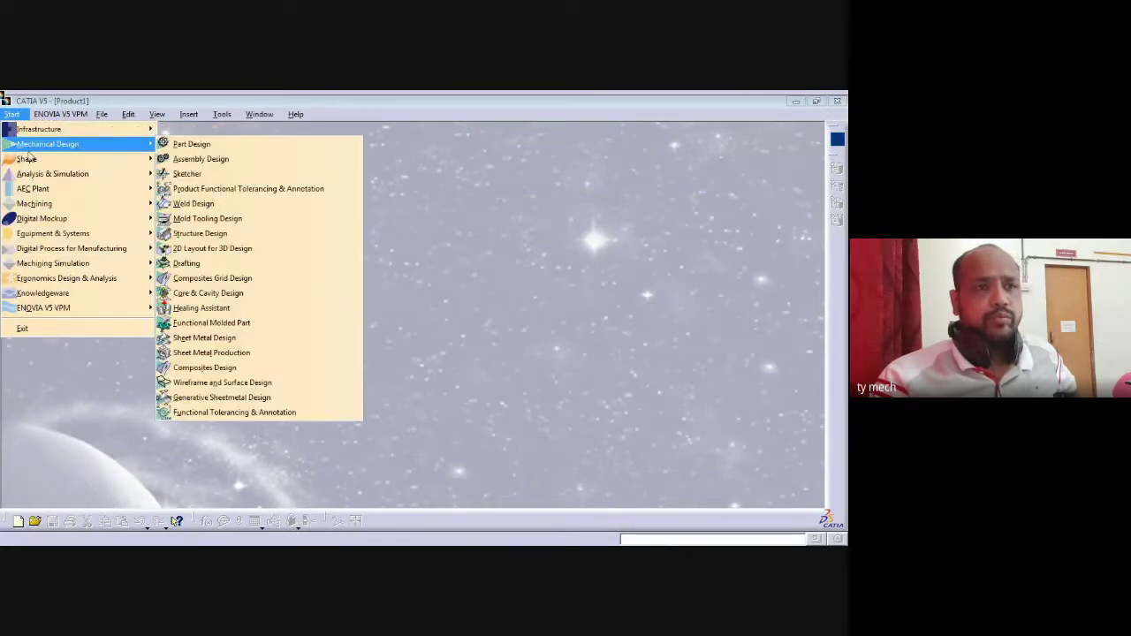
left_click(192, 147)
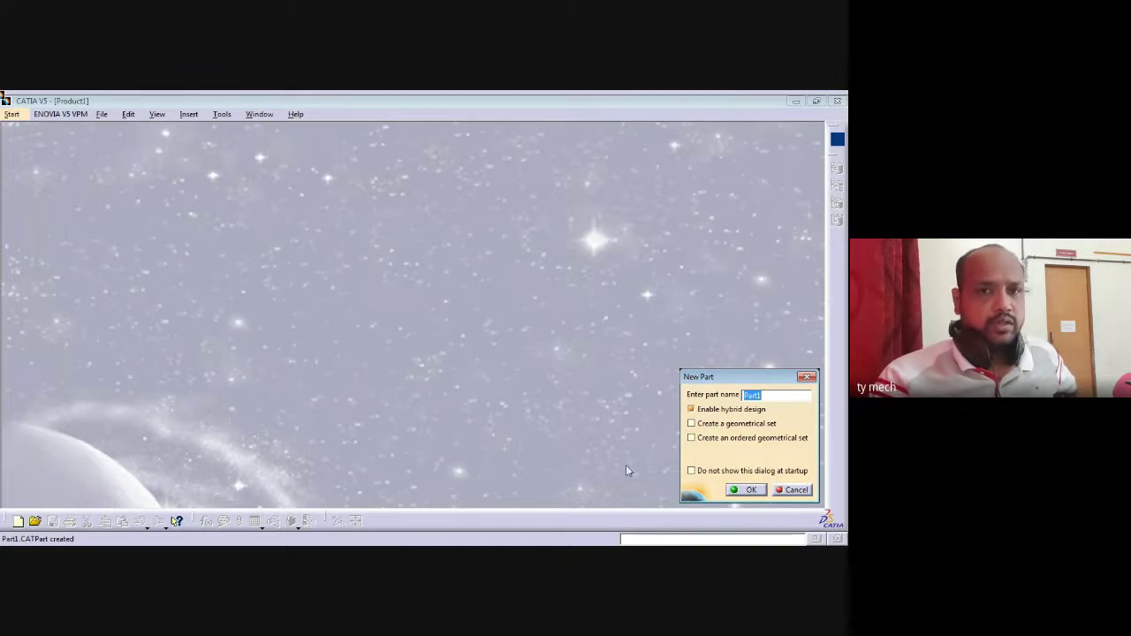
left_click(746, 489)
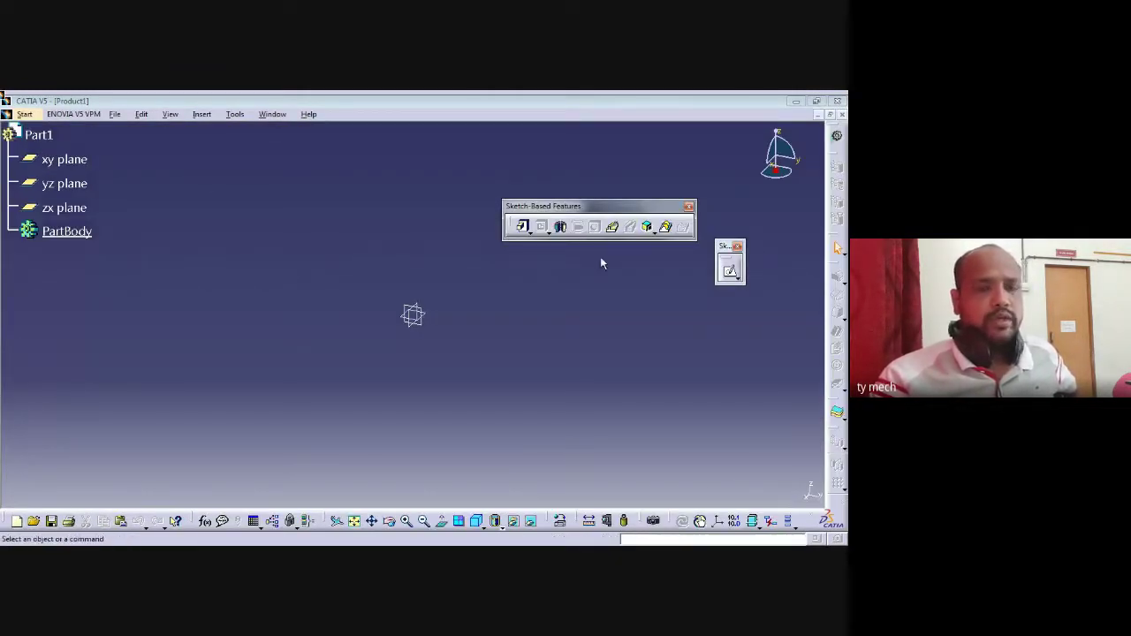
left_click(74, 161)
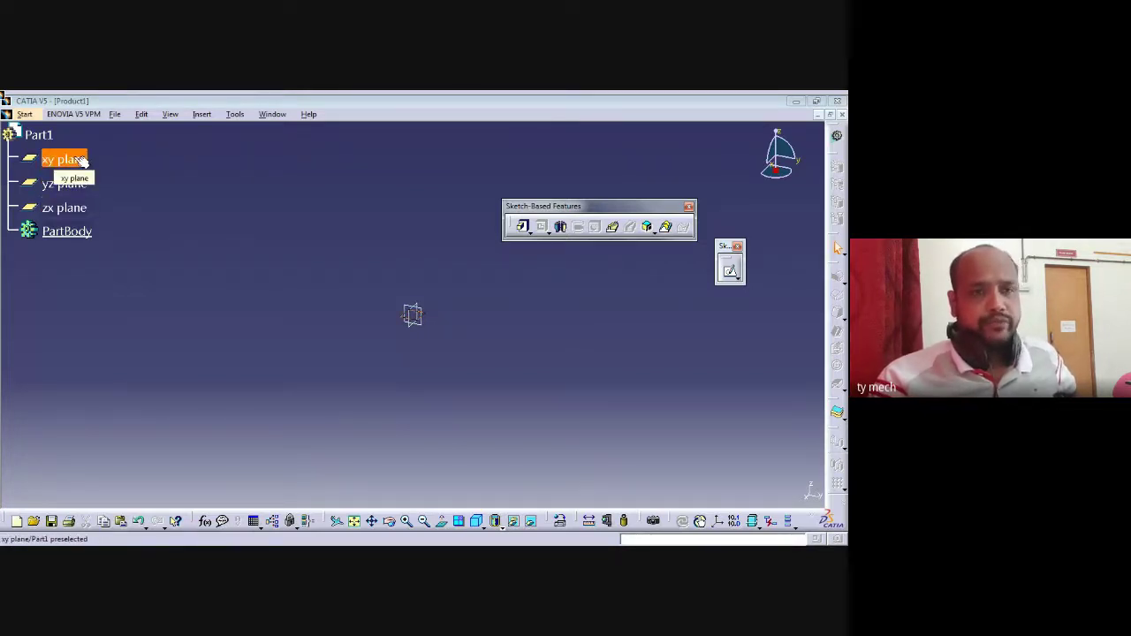
left_click(732, 274)
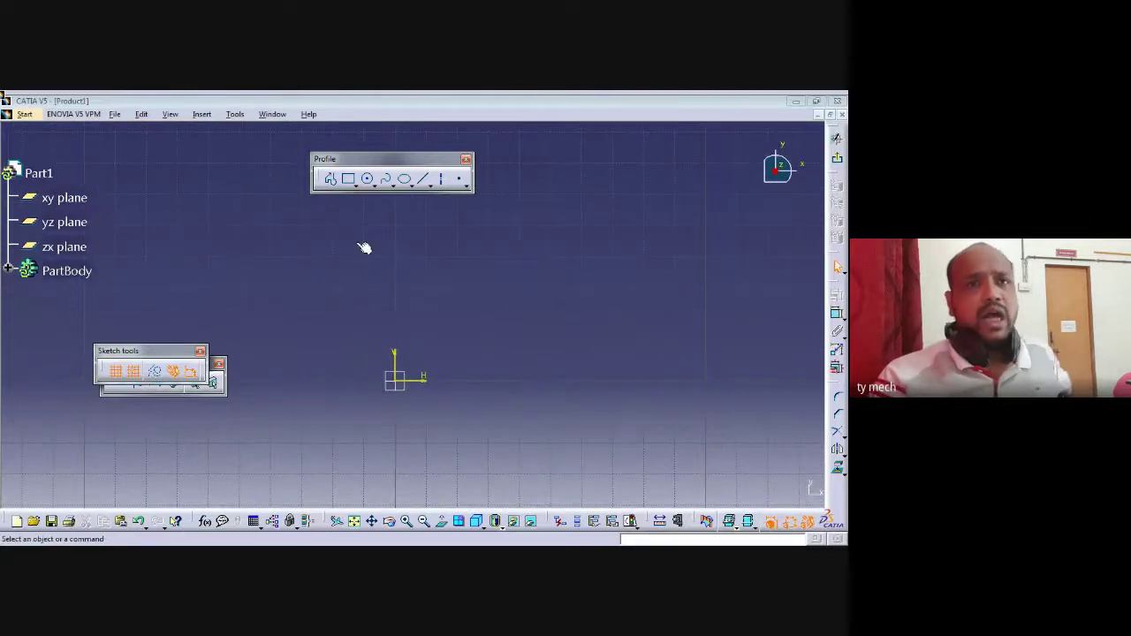
left_click(388, 181)
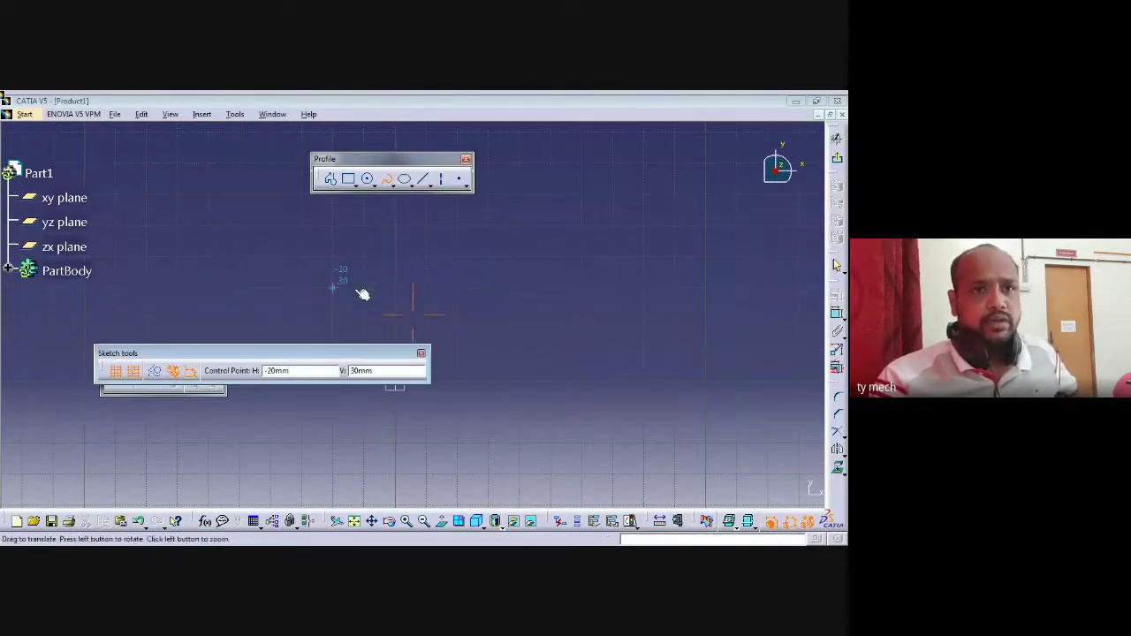
left_click(239, 198)
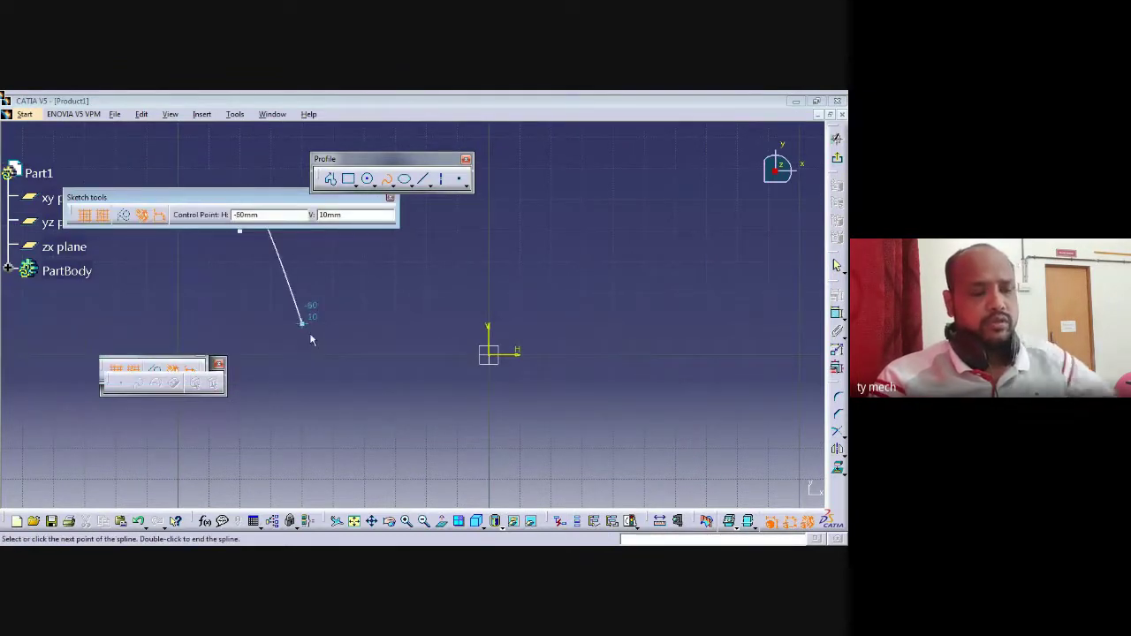
key("Escape")
key("ctrl+z")
Sketch an open S-shaped spline through four points across the origin, ending at H 100 mm, V 30 mm, and exit the sketch
left_click(385, 178)
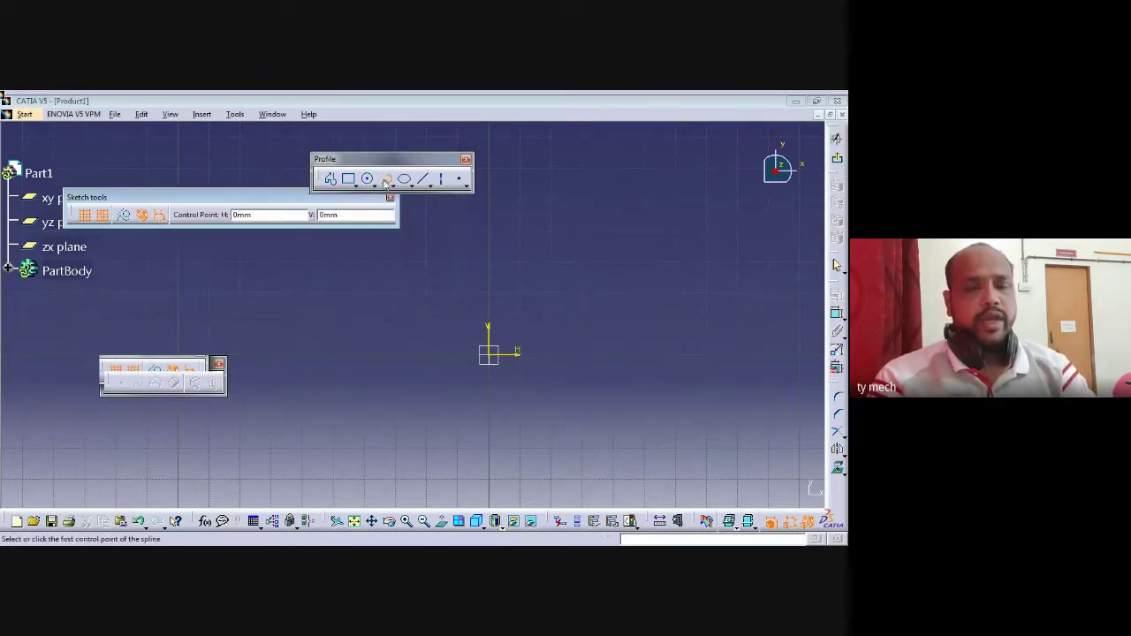
left_click(244, 357)
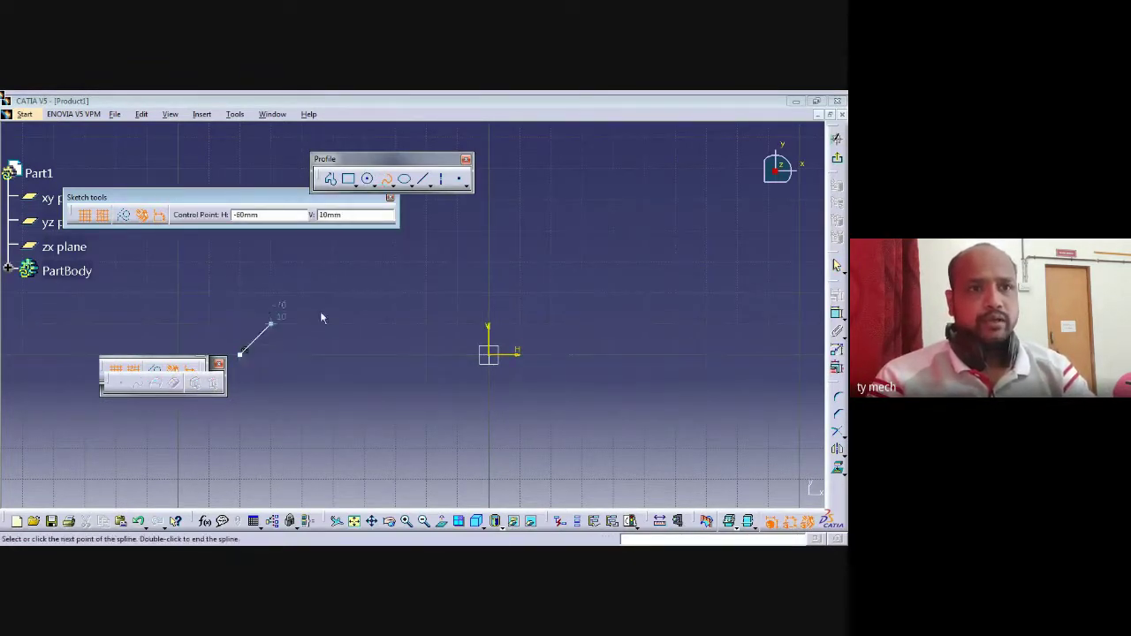
left_click(337, 298)
left_click(520, 386)
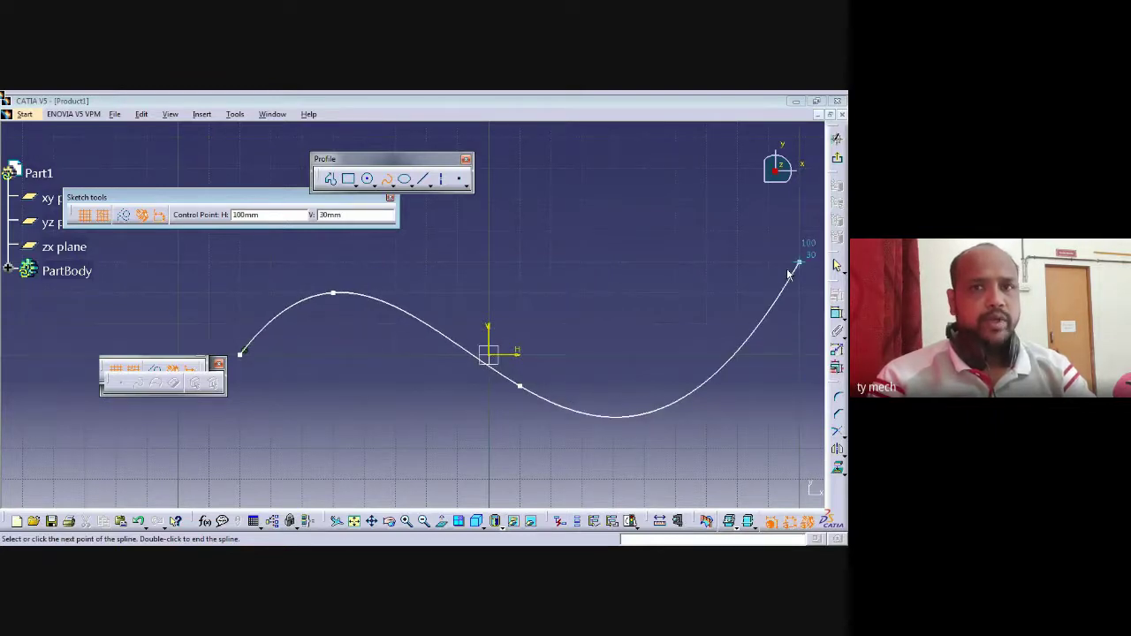
double_click(800, 265)
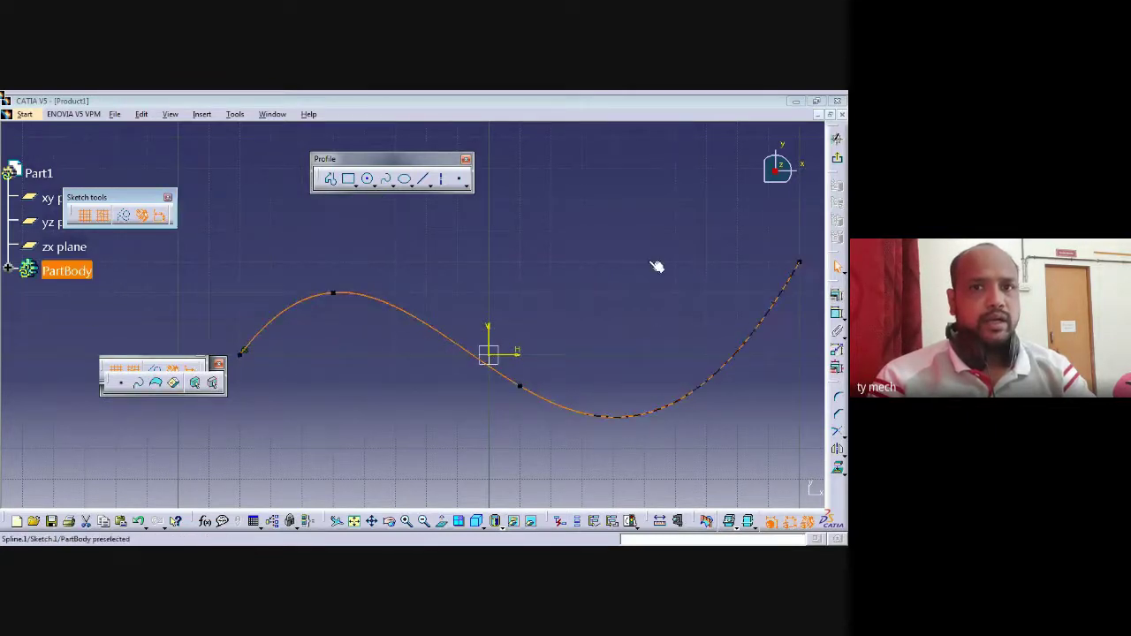
mouse_move(633, 267)
middle_mouse_down()
mouse_move(511, 273)
mouse_move(487, 255)
middle_mouse_up()
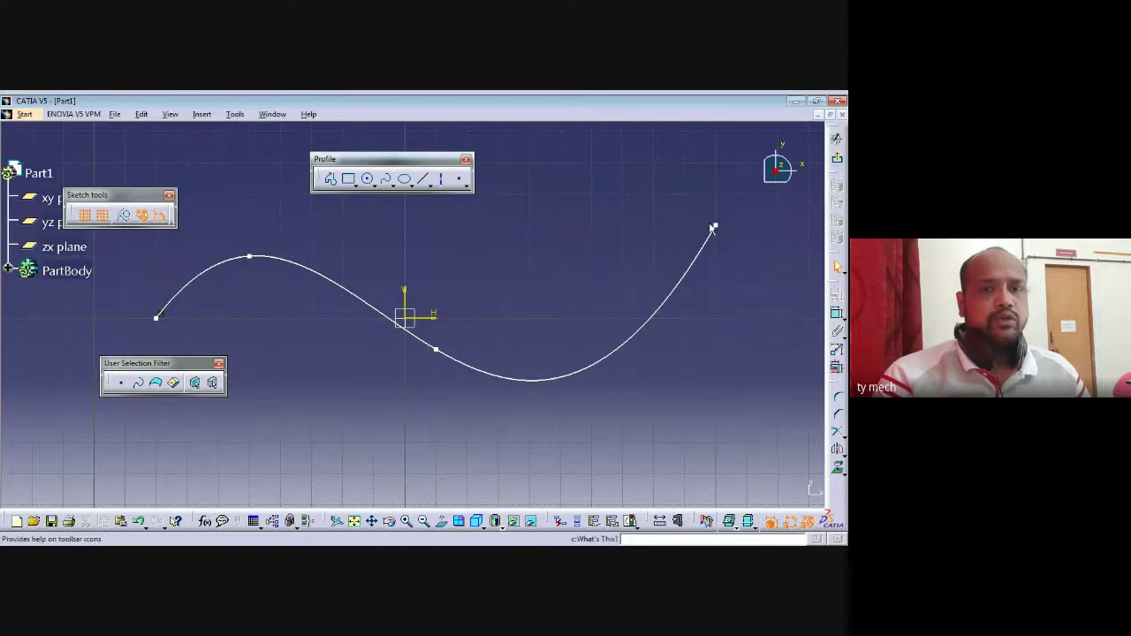
left_click(837, 162)
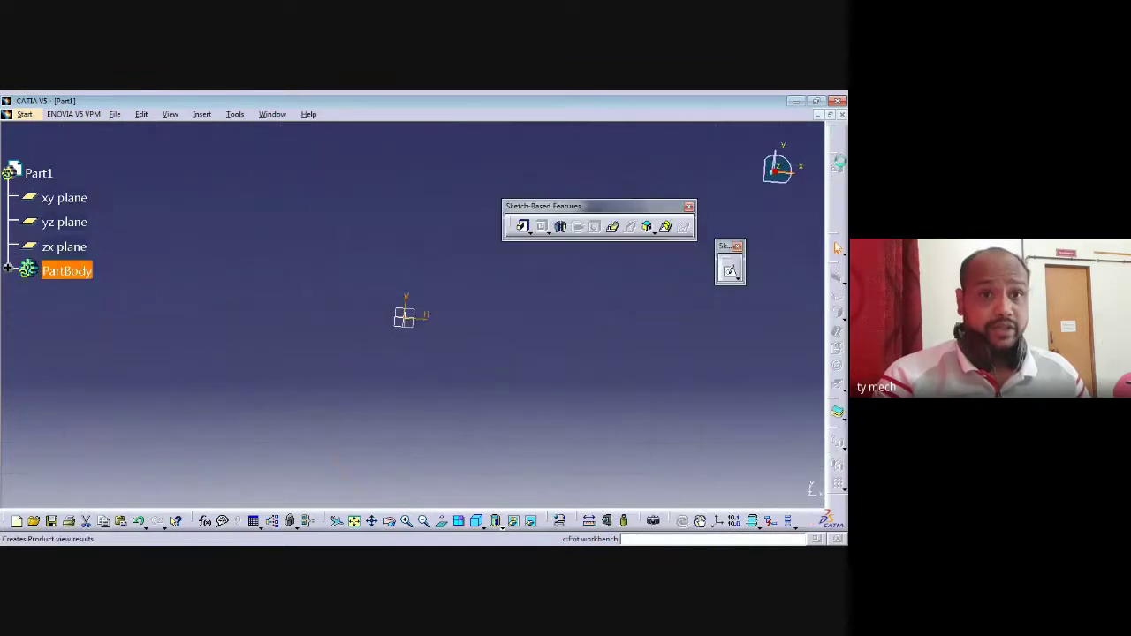
Open a sketch on the yz plane and draw a circle of about 10 mm radius centred on the spline's projected endpoint
middle_click_drag(447, 396, 419, 415)
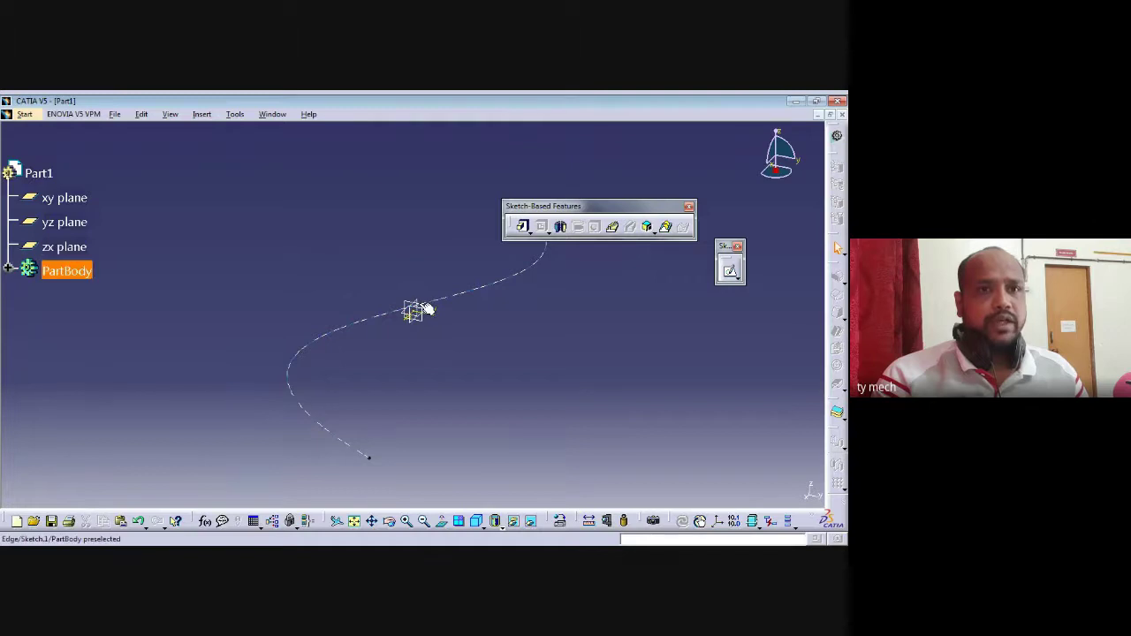
middle_click_drag(483, 393, 477, 303)
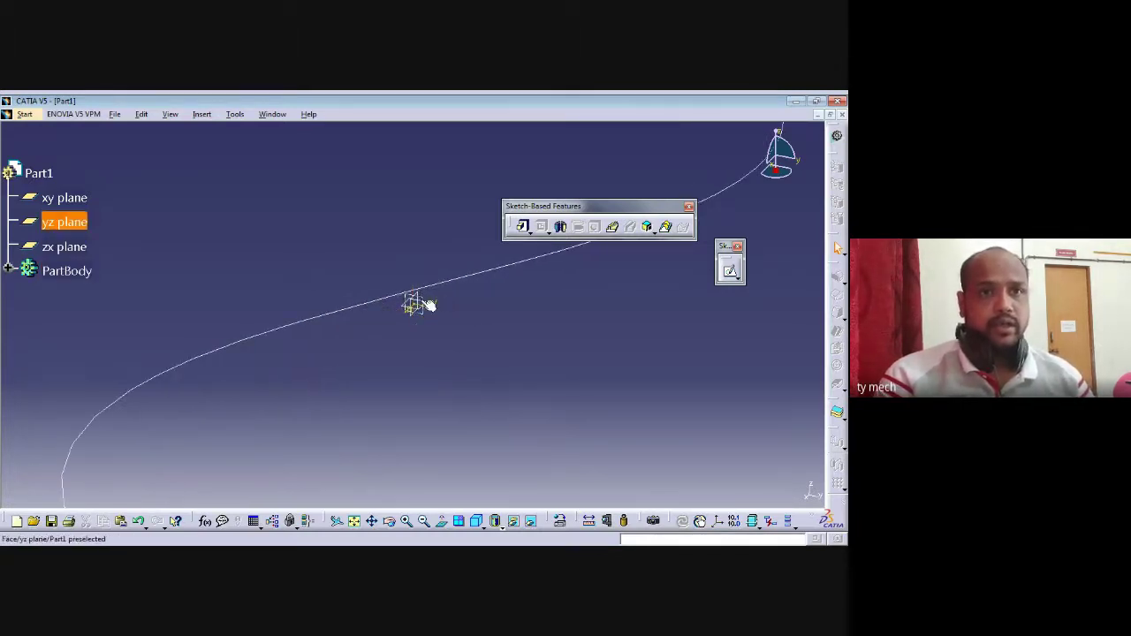
left_click(51, 225)
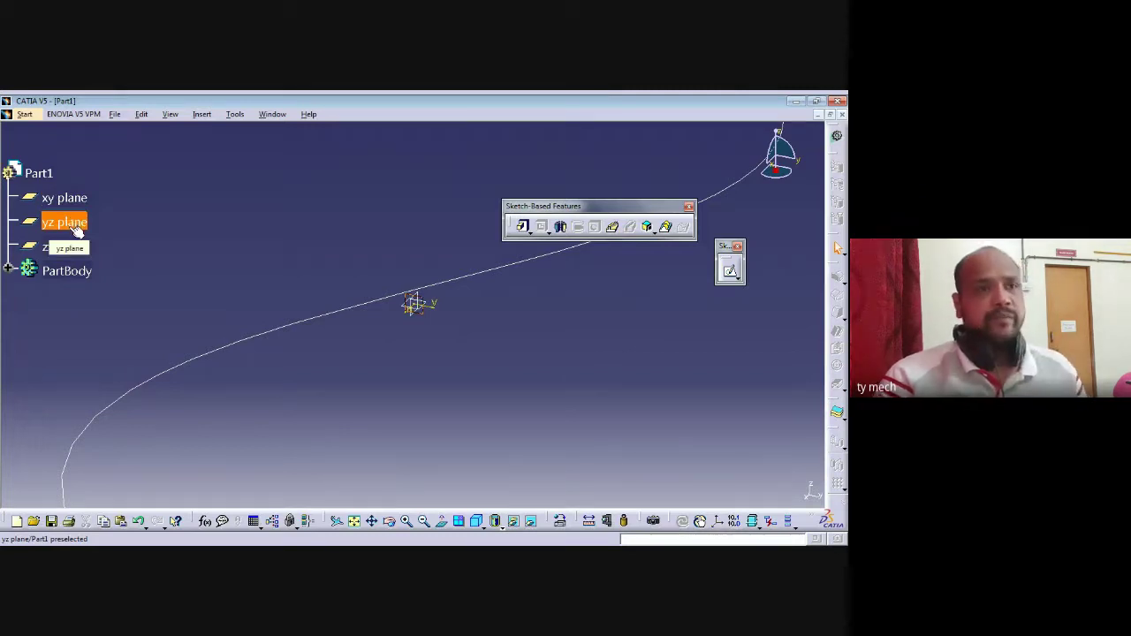
left_click(730, 271)
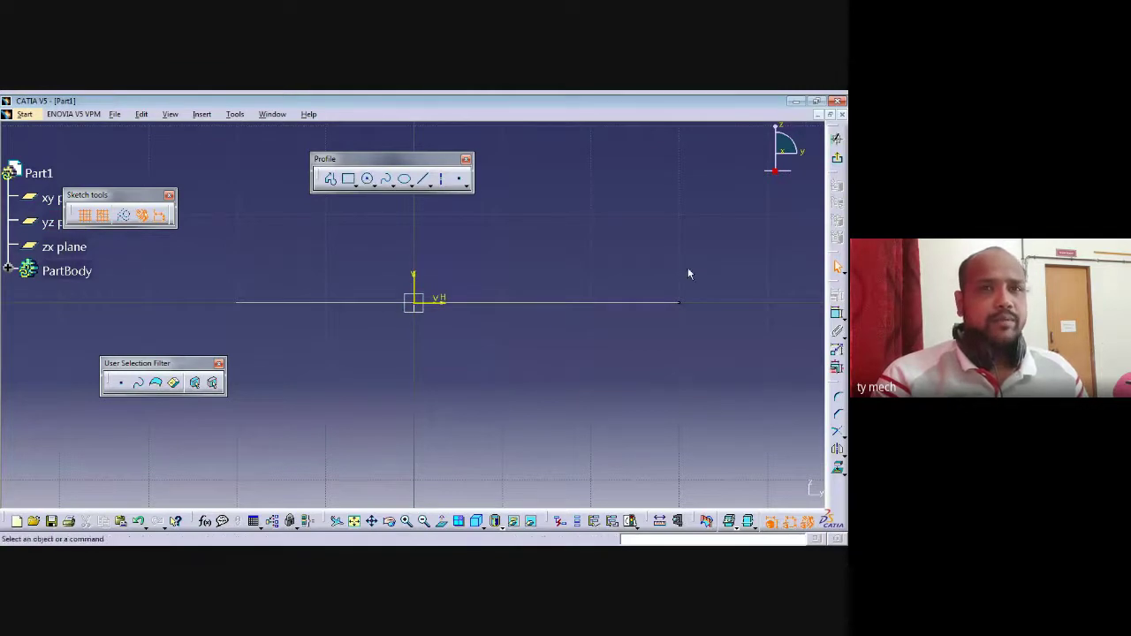
left_click(367, 179)
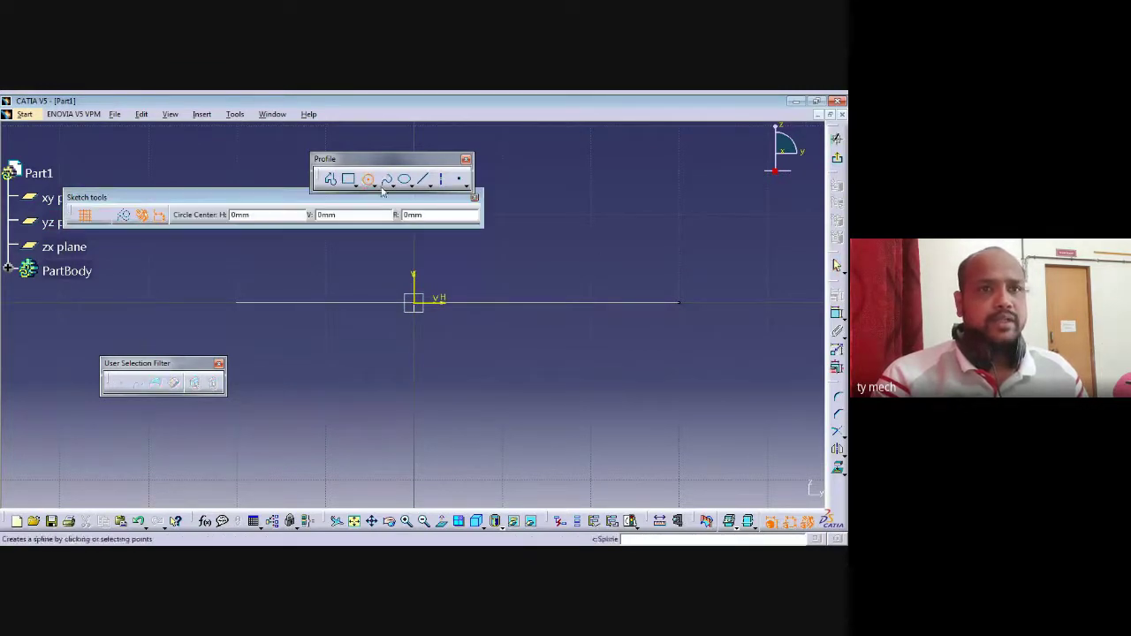
left_click(680, 305)
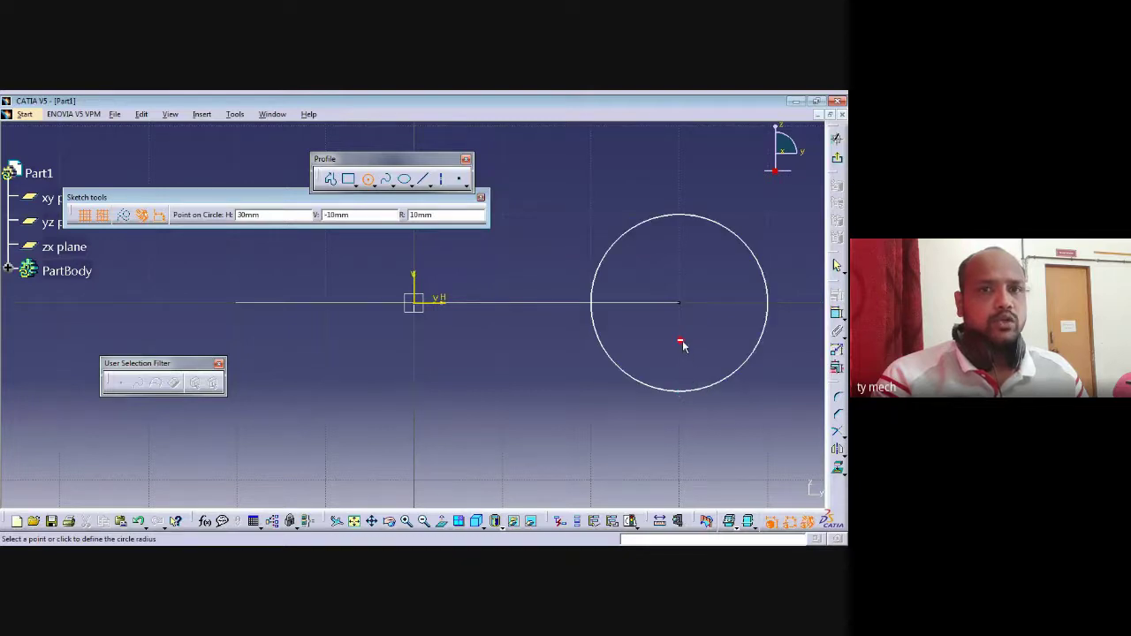
left_click(703, 387)
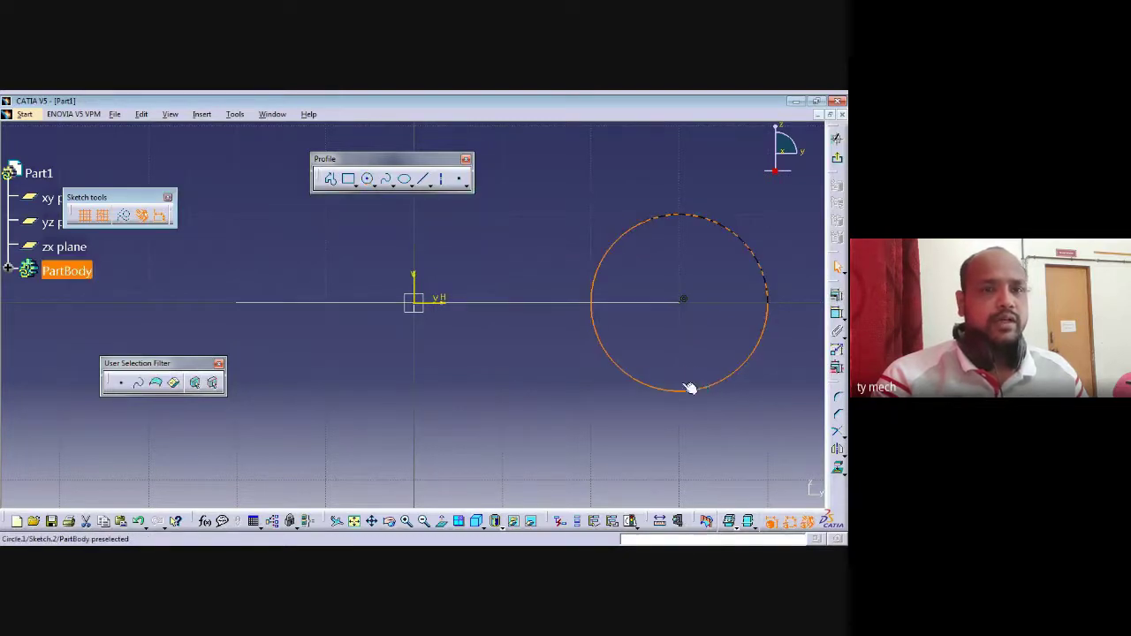
Dimension the circle with a diameter of 10 mm and exit the sketch
middle_click_drag(718, 193, 537, 207)
left_click(566, 256)
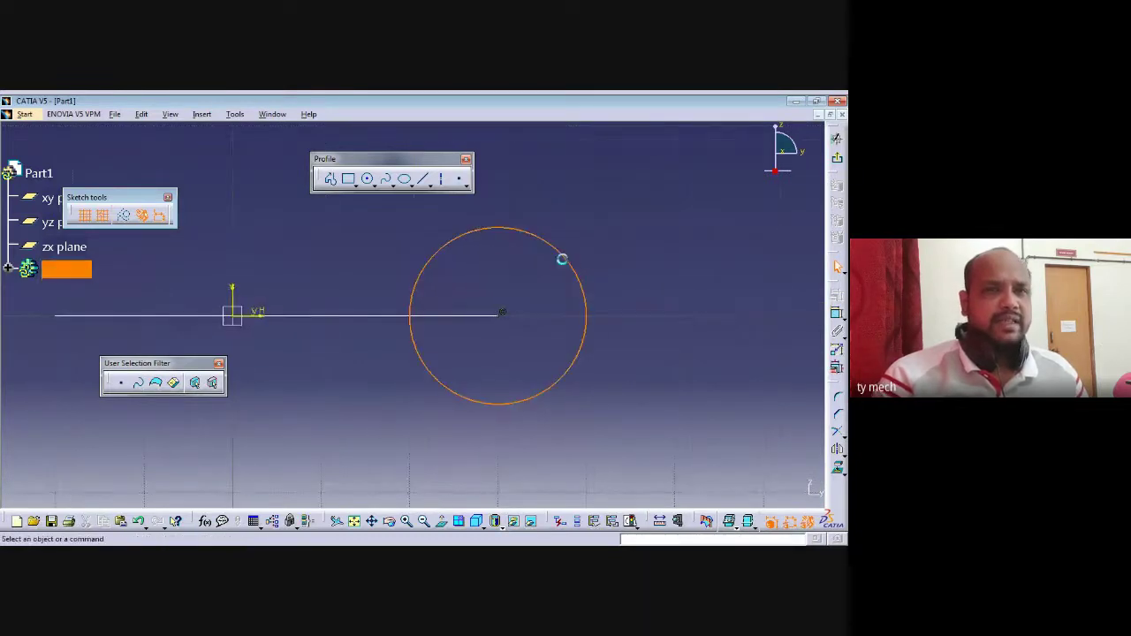
left_click(837, 322)
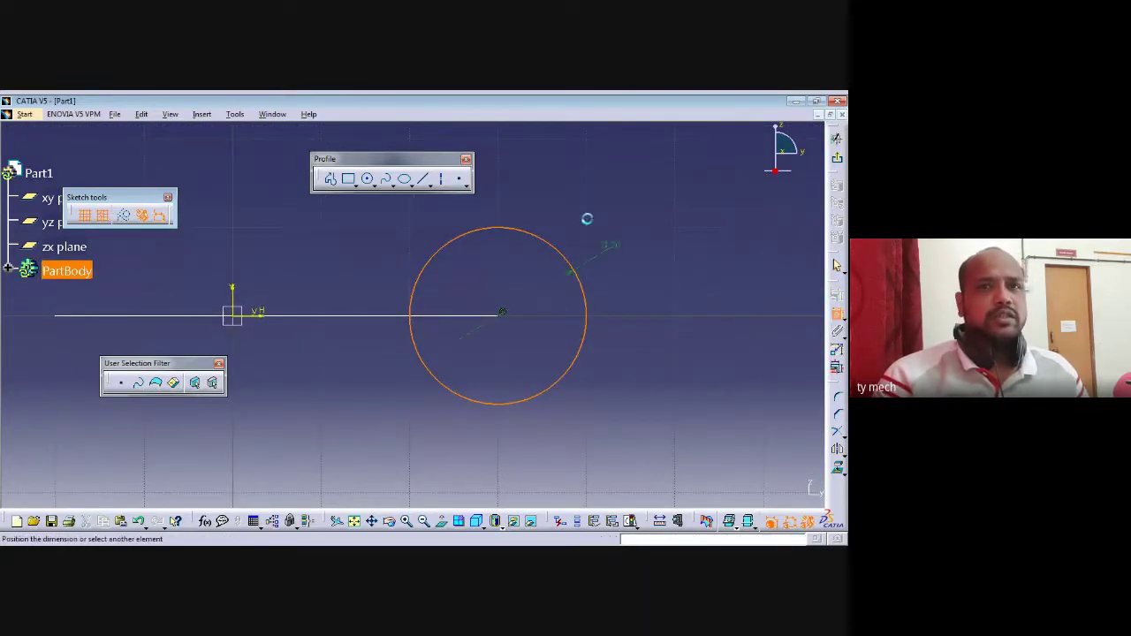
double_click(598, 205)
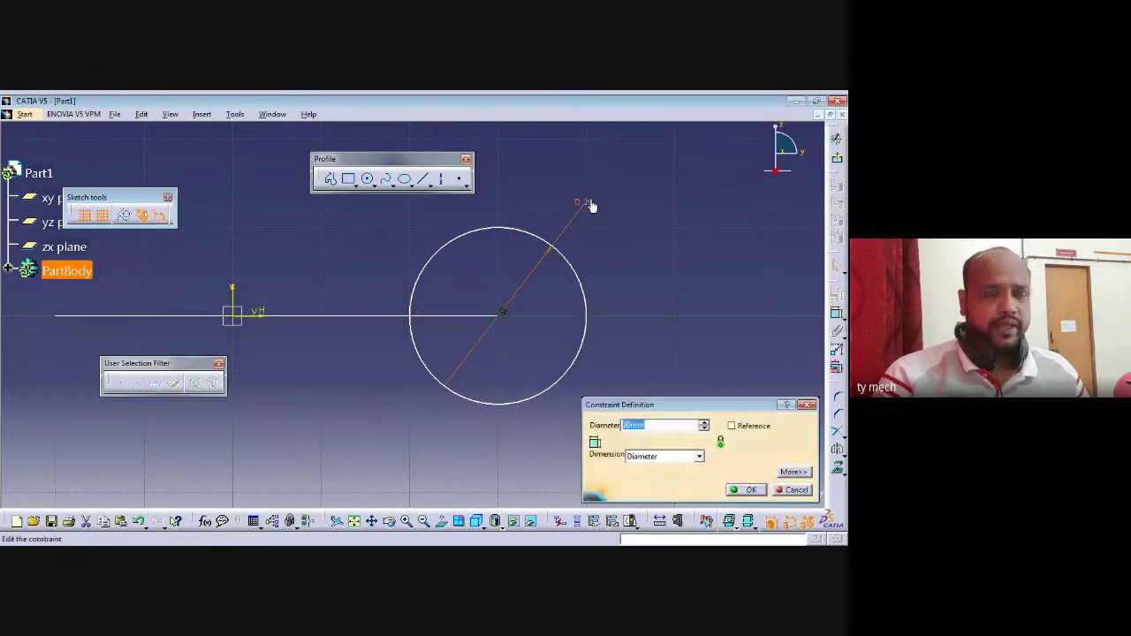
type("10")
key("Return")
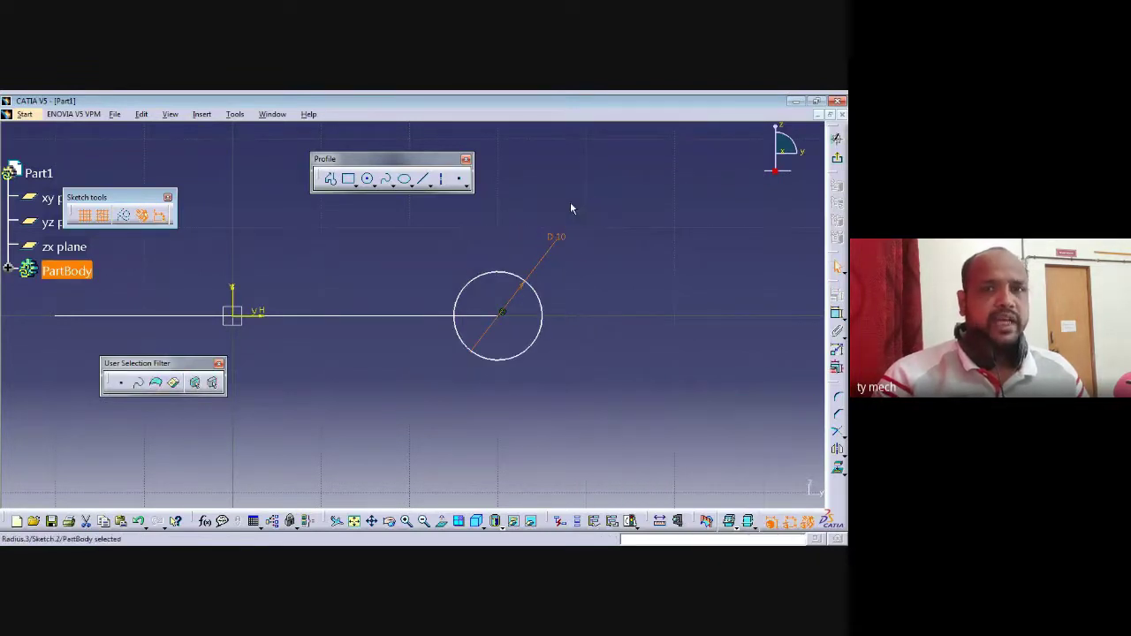
left_click(566, 303)
left_click(837, 157)
left_click(561, 345)
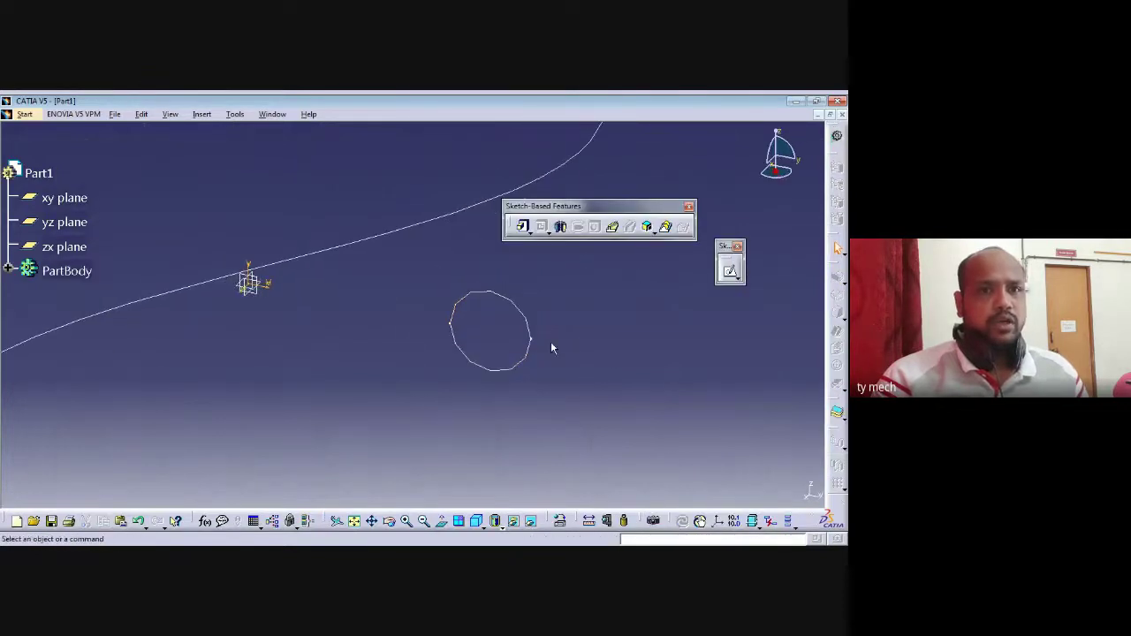
Create a rib with the circle sketch as profile, the spline as center curve and Keep angle control, and inspect it from several angles
middle_click_drag(568, 330, 548, 397)
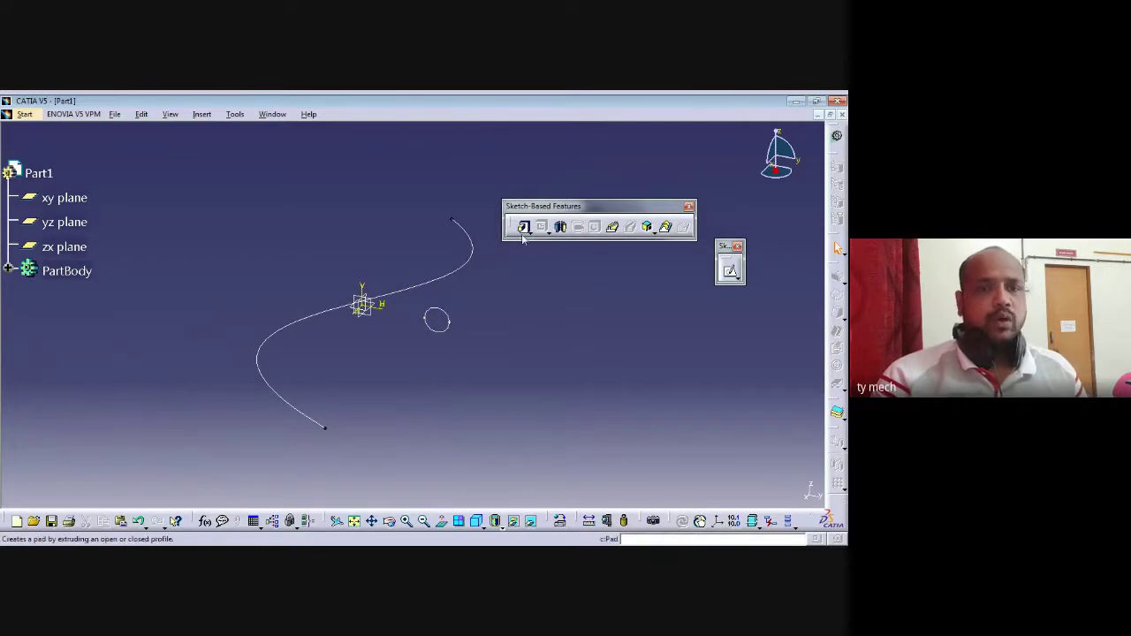
left_click(613, 228)
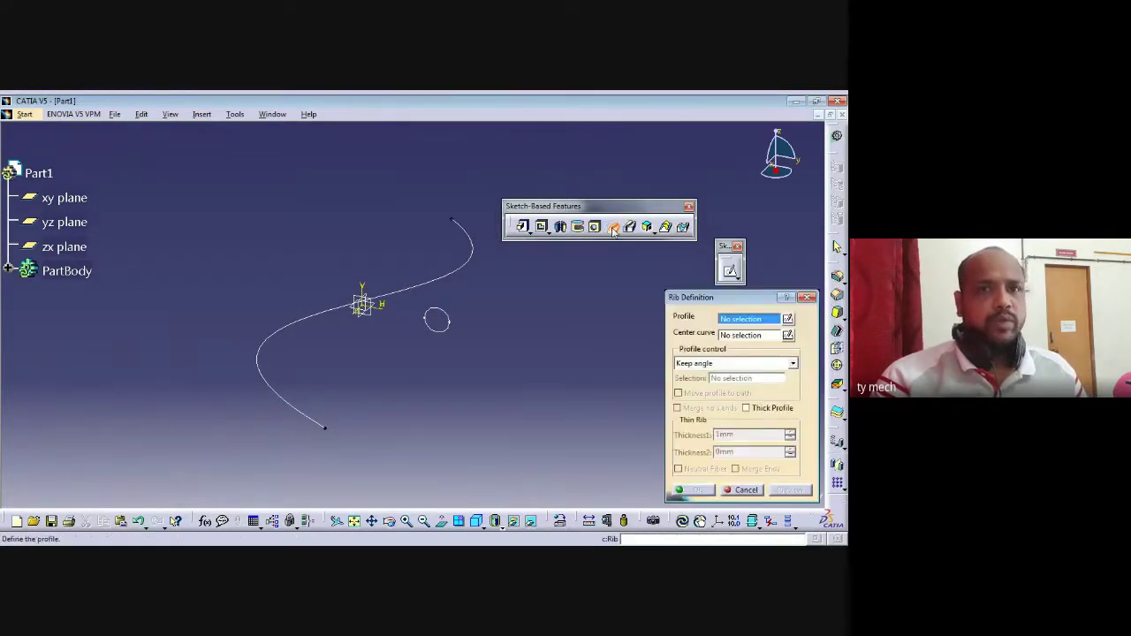
left_click(449, 319)
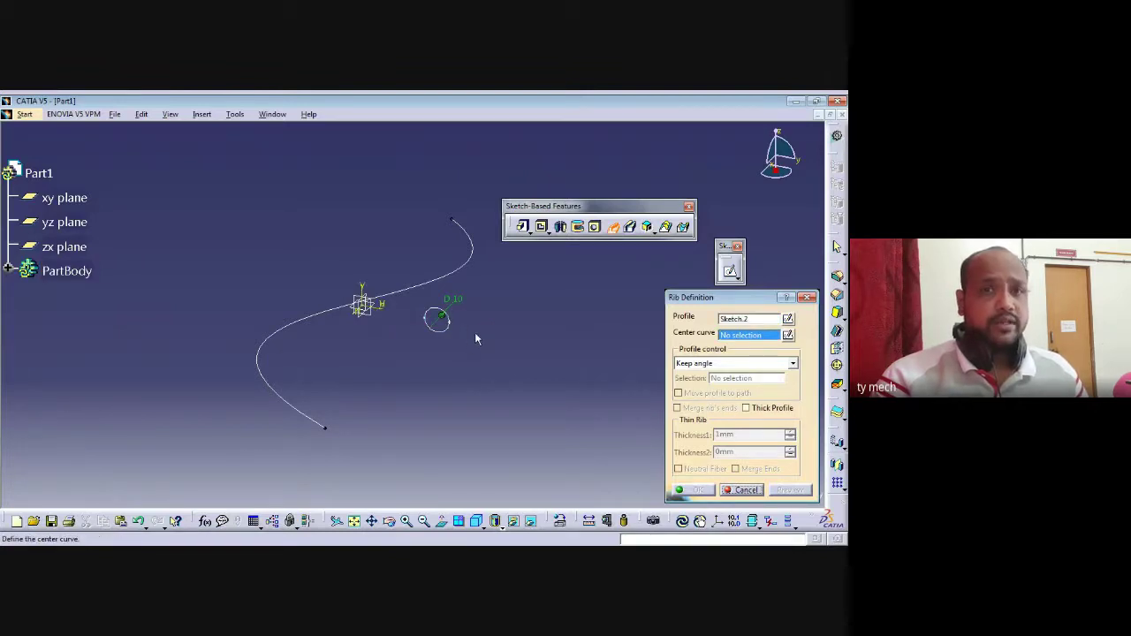
left_click(292, 331)
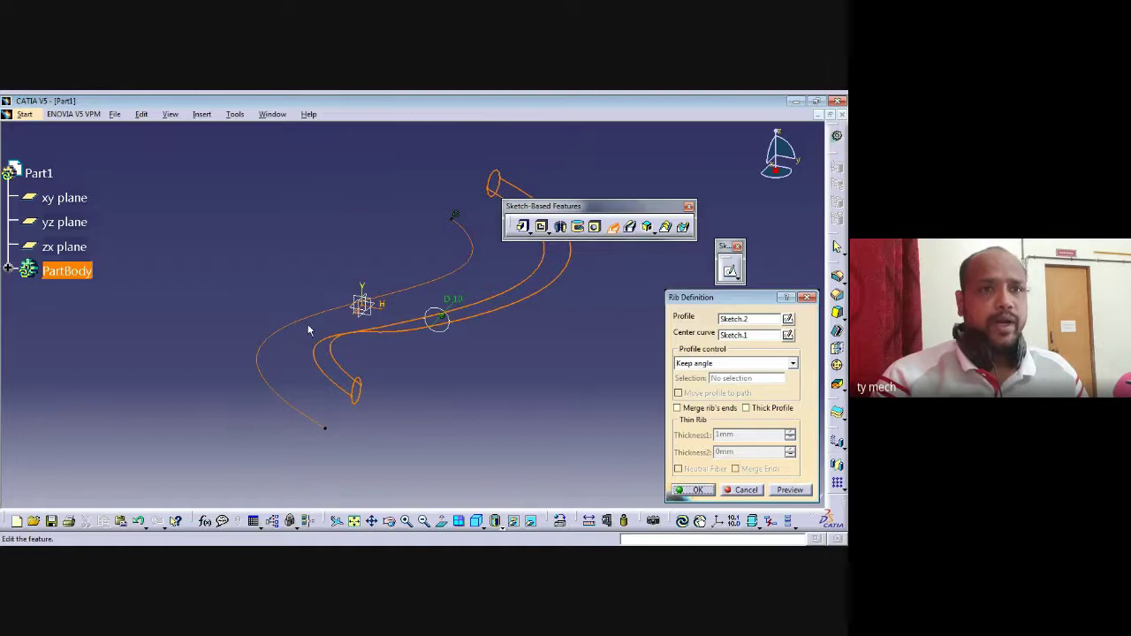
left_click(693, 490)
middle_click_drag(566, 386, 345, 466)
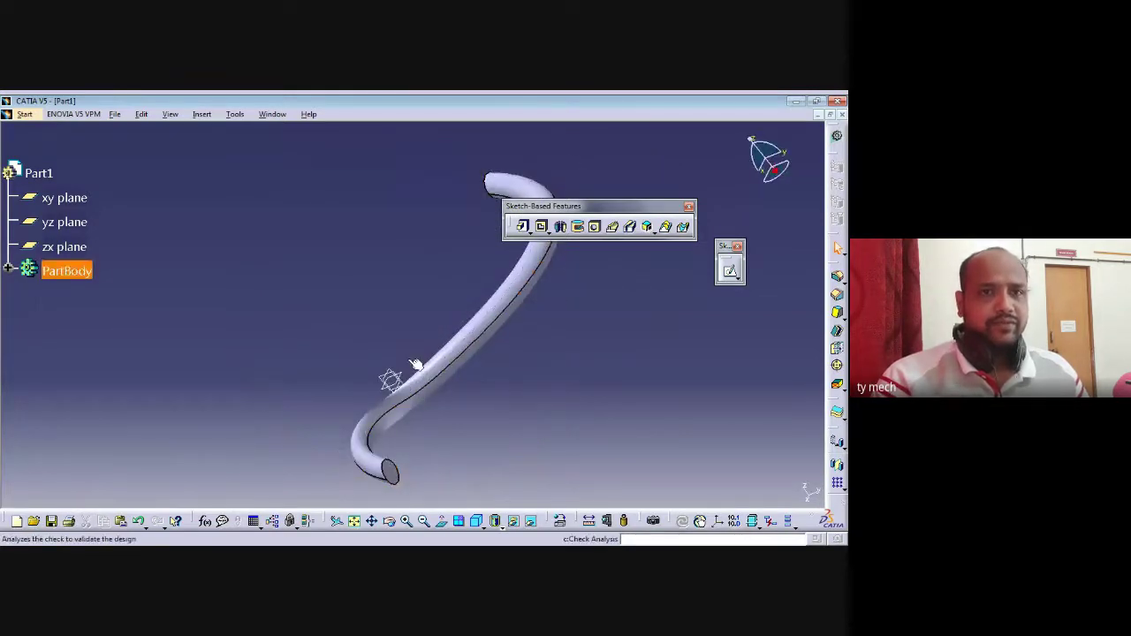
middle_click_drag(434, 391, 336, 332)
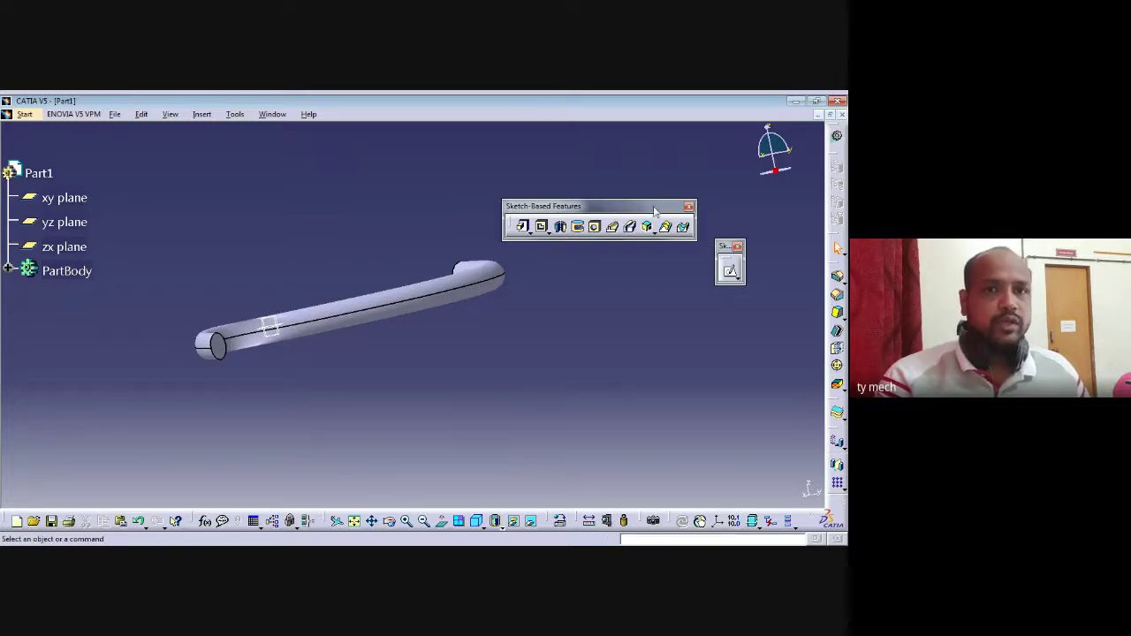
Close the current part without saving and create a new part named Part1 in Part Design with hybrid design enabled
left_click(842, 115)
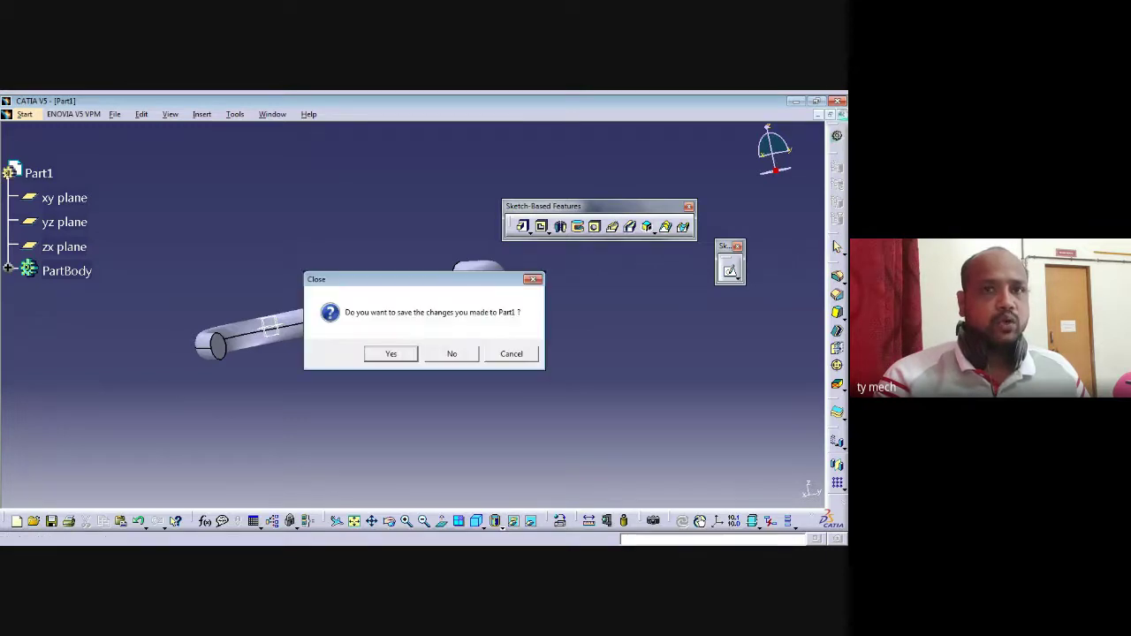
left_click(448, 353)
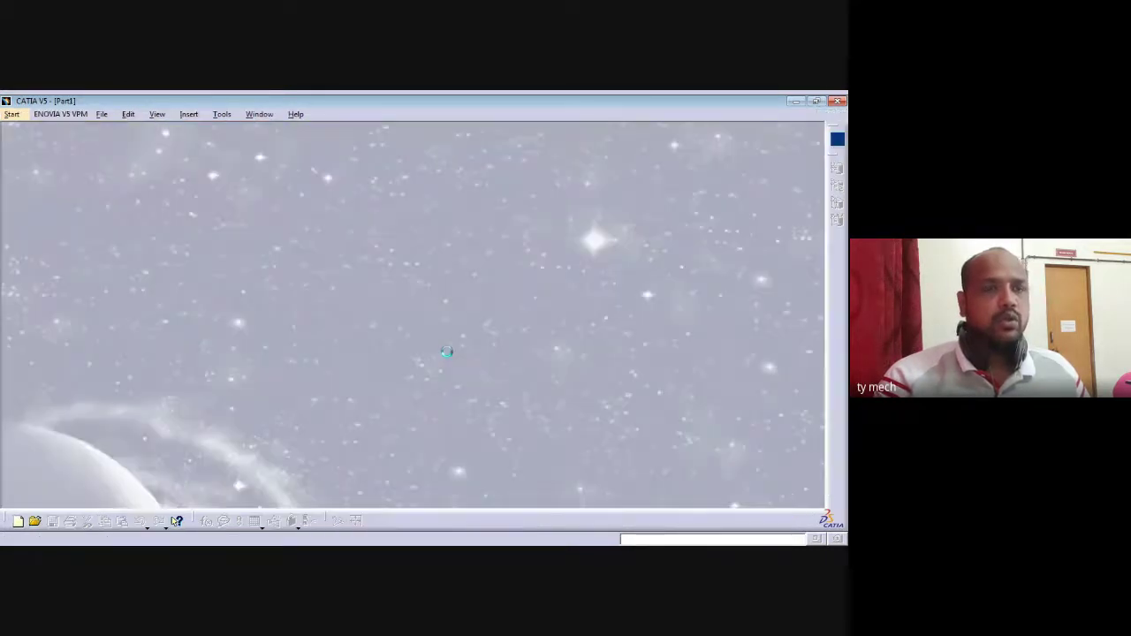
left_click(11, 115)
mouse_move(53, 144)
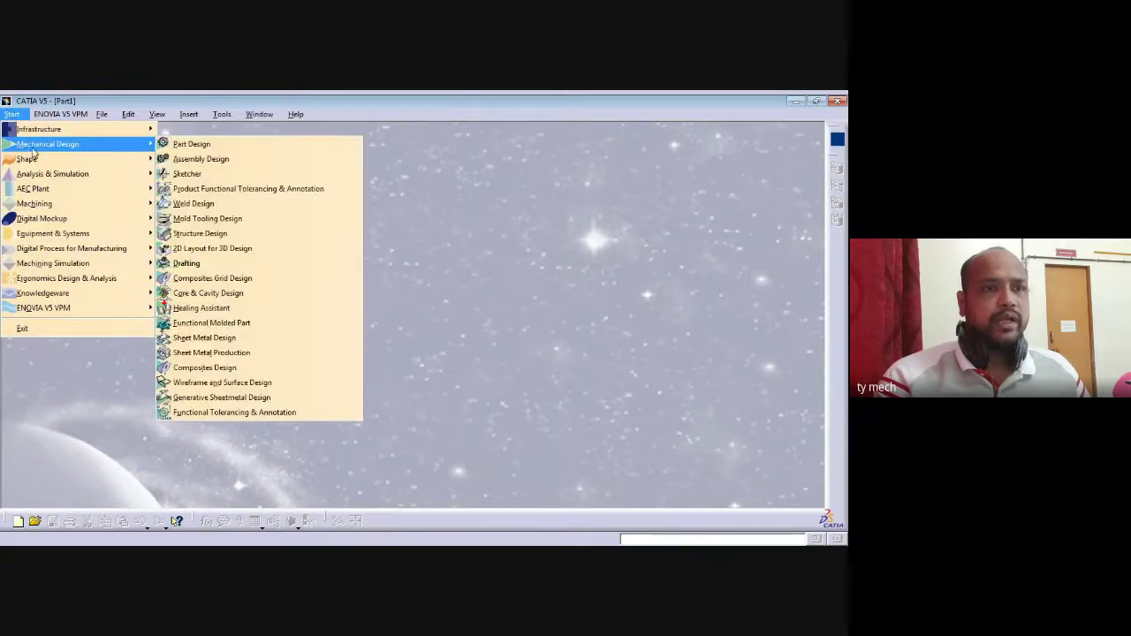
left_click(186, 148)
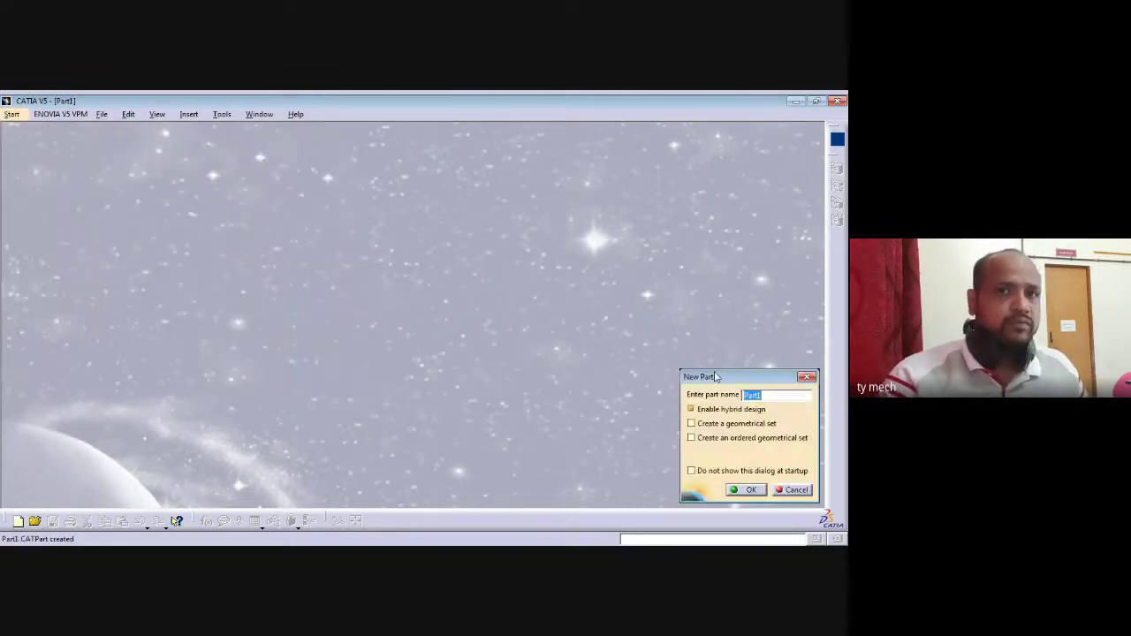
left_click_drag(716, 378, 286, 292)
left_click(315, 406)
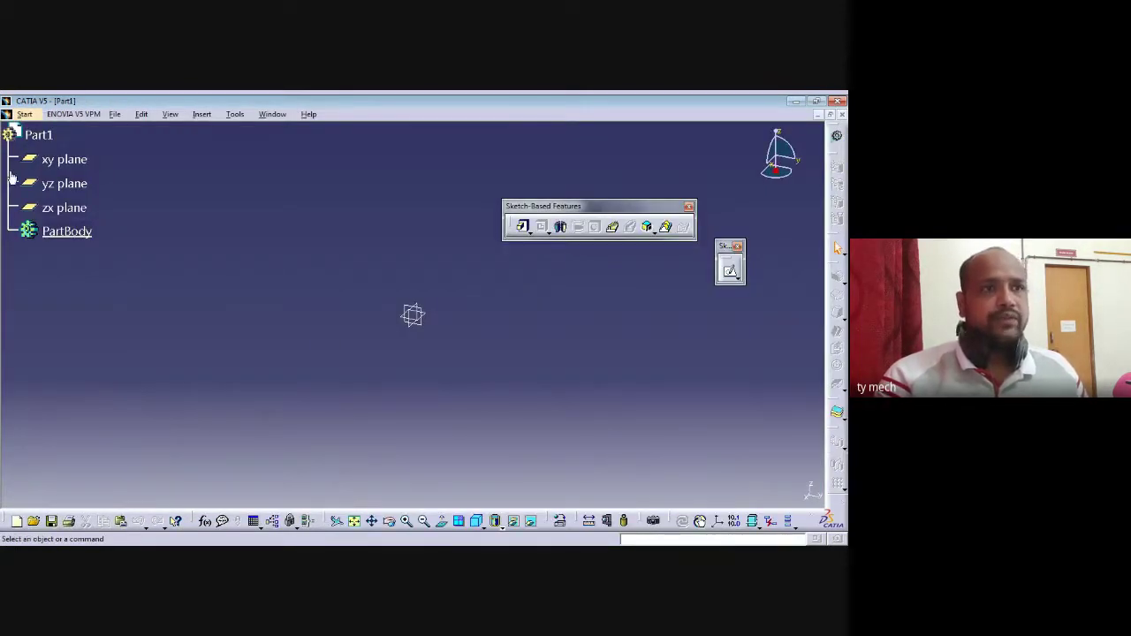
Sketch an open wavy spline through five points across the origin on the xy plane and exit the sketch
left_click(60, 159)
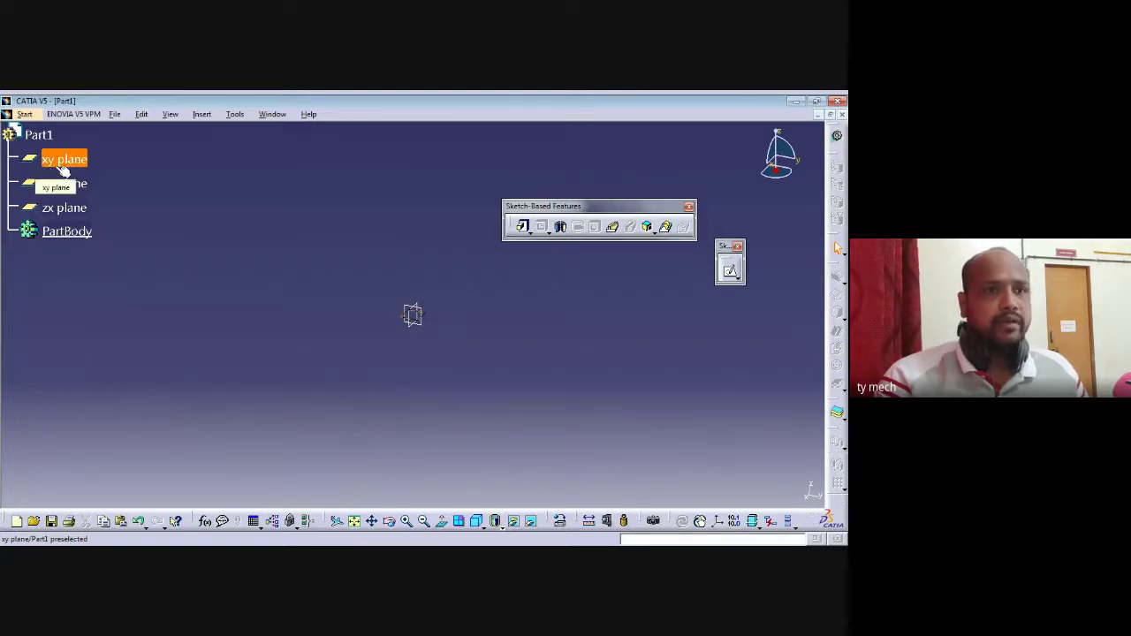
left_click(730, 273)
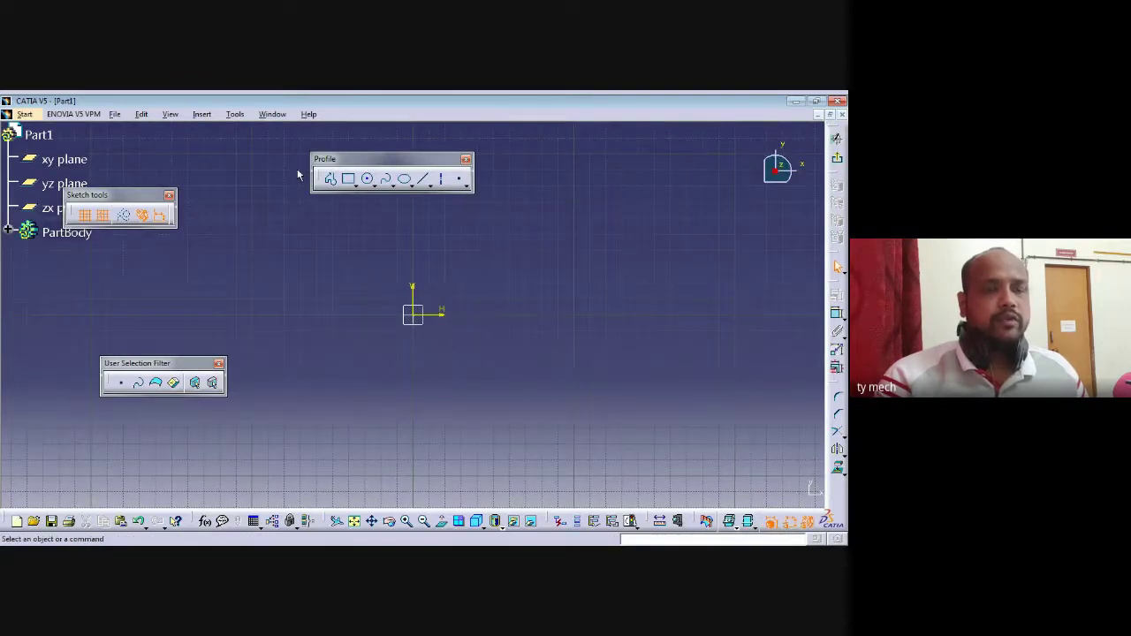
left_click_drag(359, 166, 289, 155)
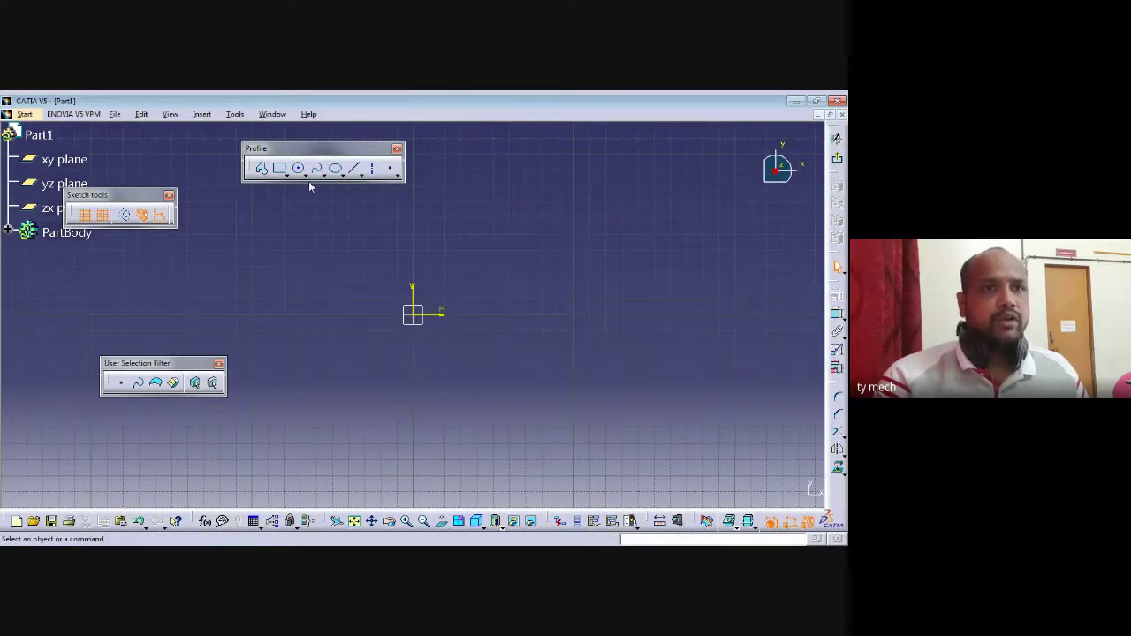
left_click(315, 171)
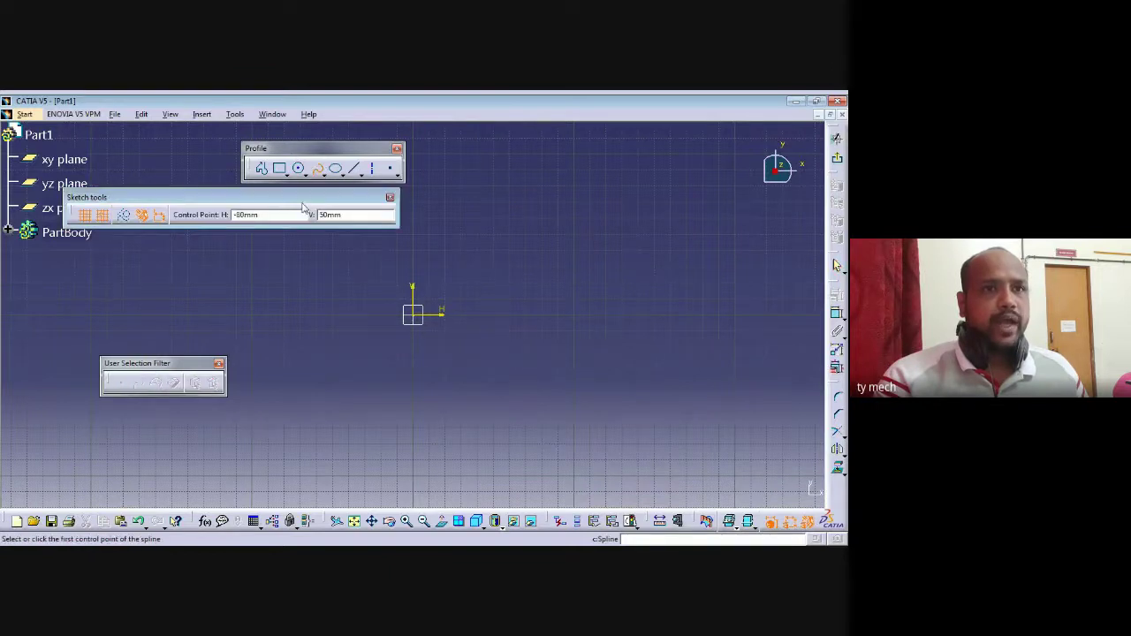
left_click(253, 312)
left_click(332, 266)
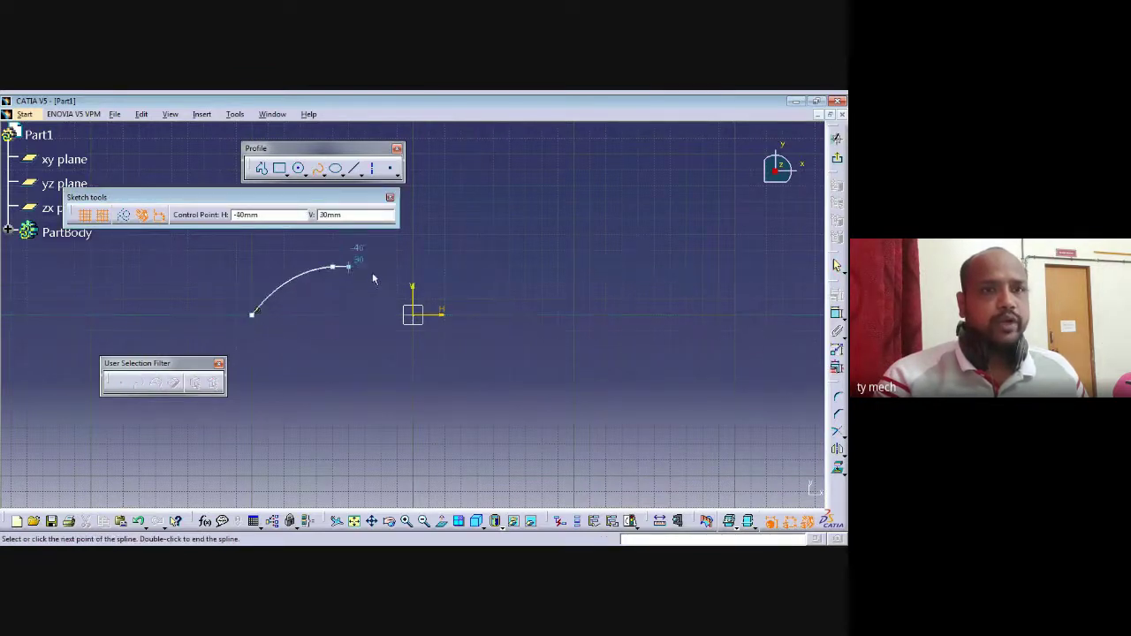
left_click(493, 363)
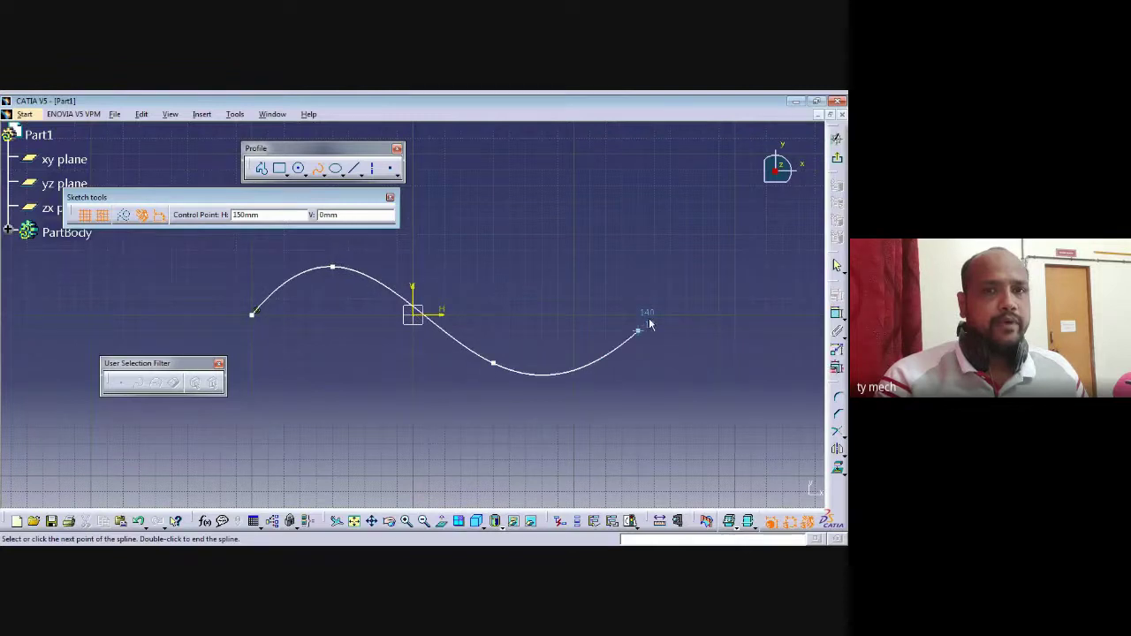
left_click(702, 284)
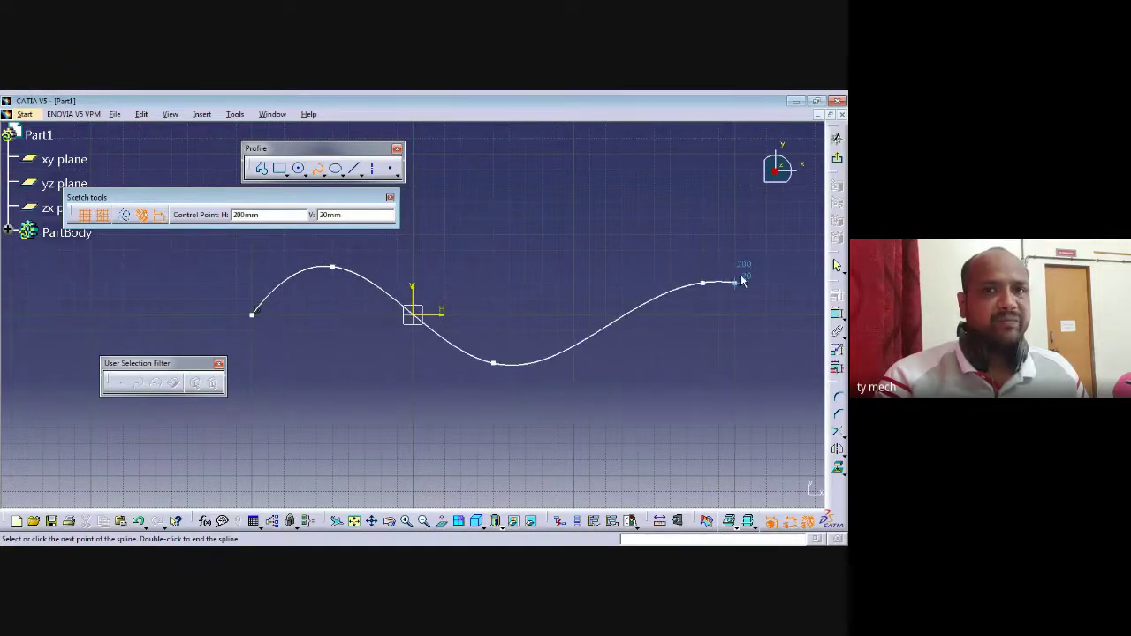
double_click(812, 313)
mouse_move(720, 354)
middle_mouse_down()
mouse_move(611, 353)
mouse_move(553, 375)
middle_mouse_up()
left_click(553, 376)
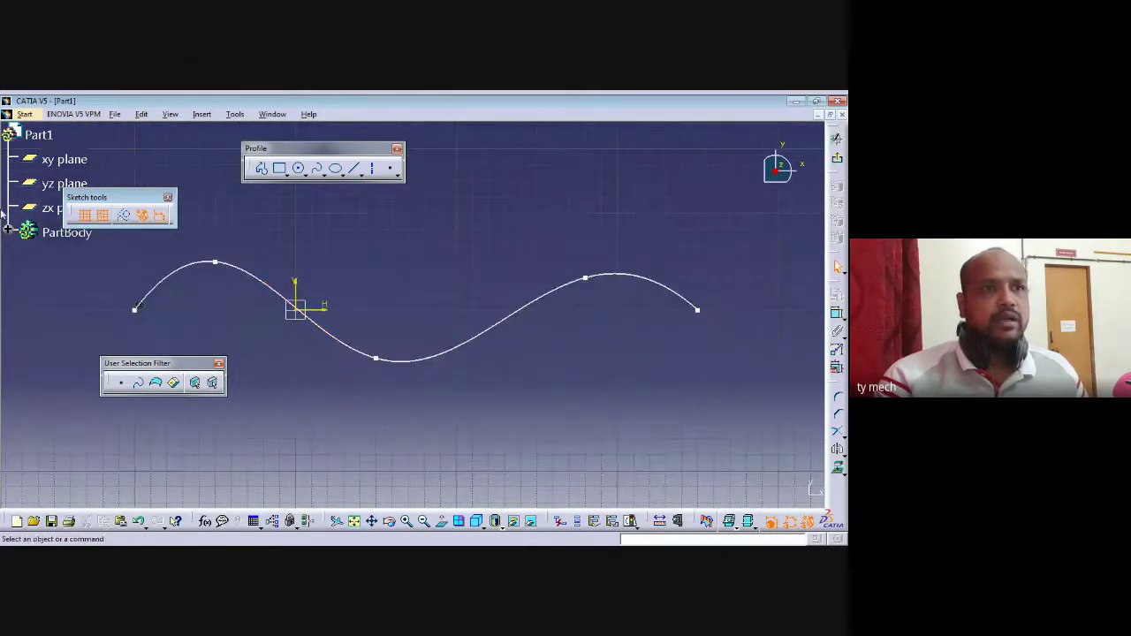
left_click(838, 159)
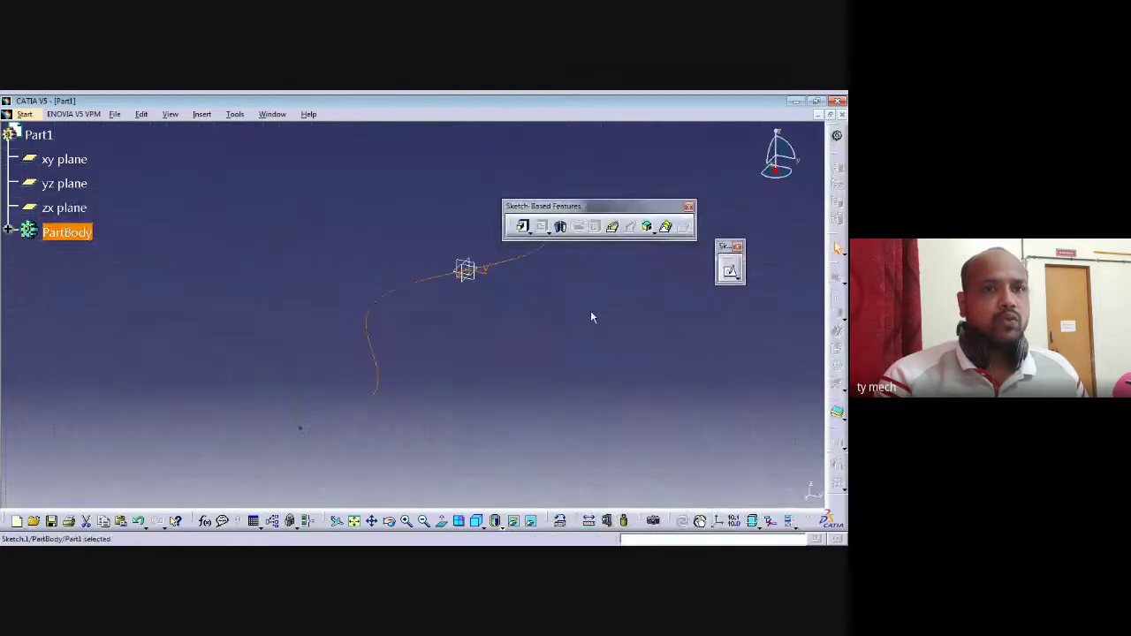
Create a reference plane normal to the spline at the endpoint farthest from the origin
middle_click_drag(524, 355, 391, 338)
left_click(384, 351)
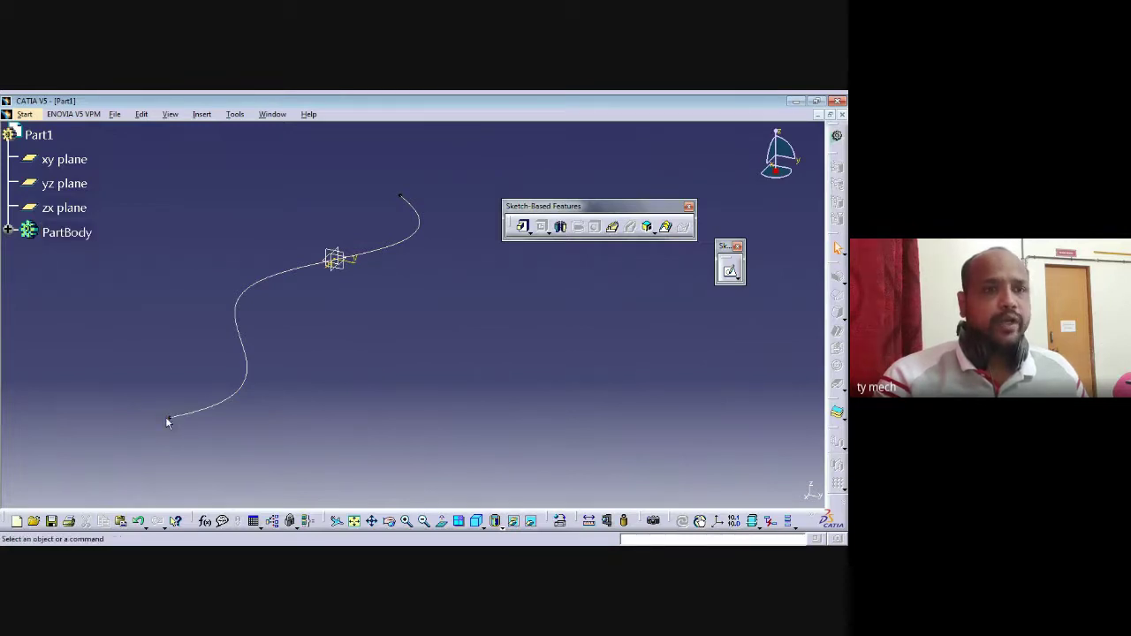
mouse_move(169, 453)
middle_mouse_down()
mouse_move(156, 383)
mouse_move(508, 293)
mouse_move(288, 397)
mouse_move(250, 383)
middle_mouse_up()
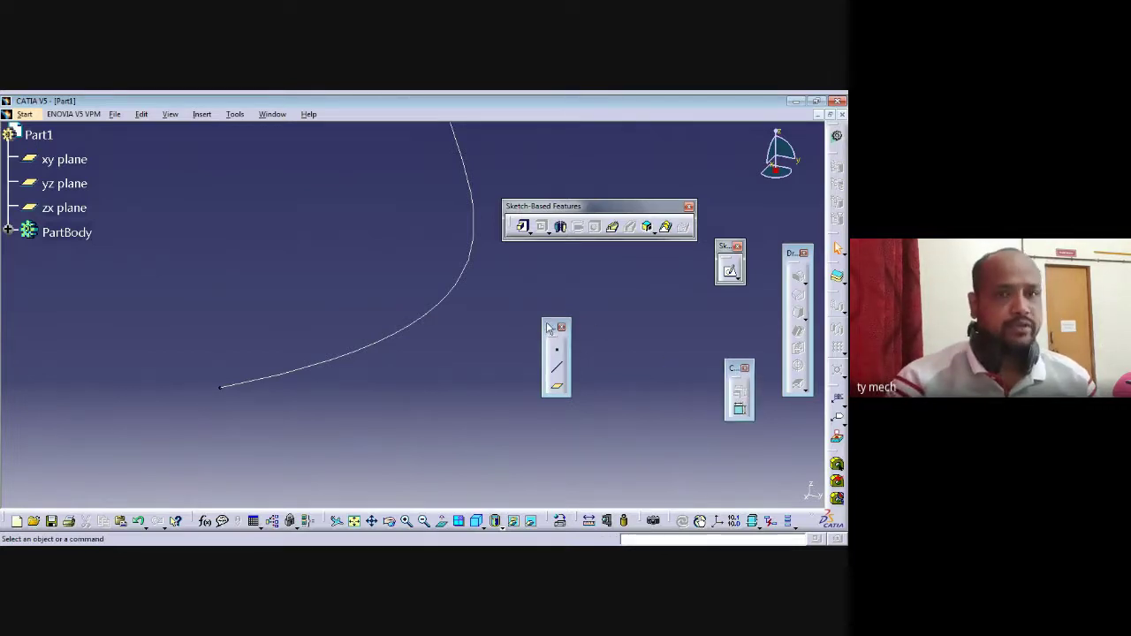
left_click_drag(548, 328, 477, 353)
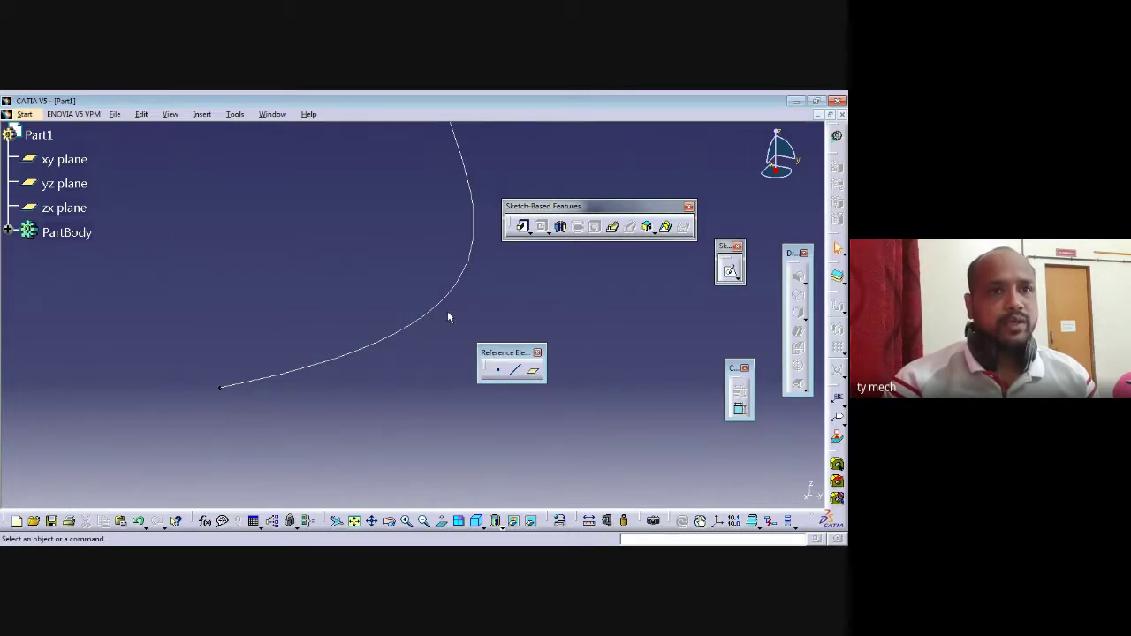
middle_click_drag(493, 271, 429, 334)
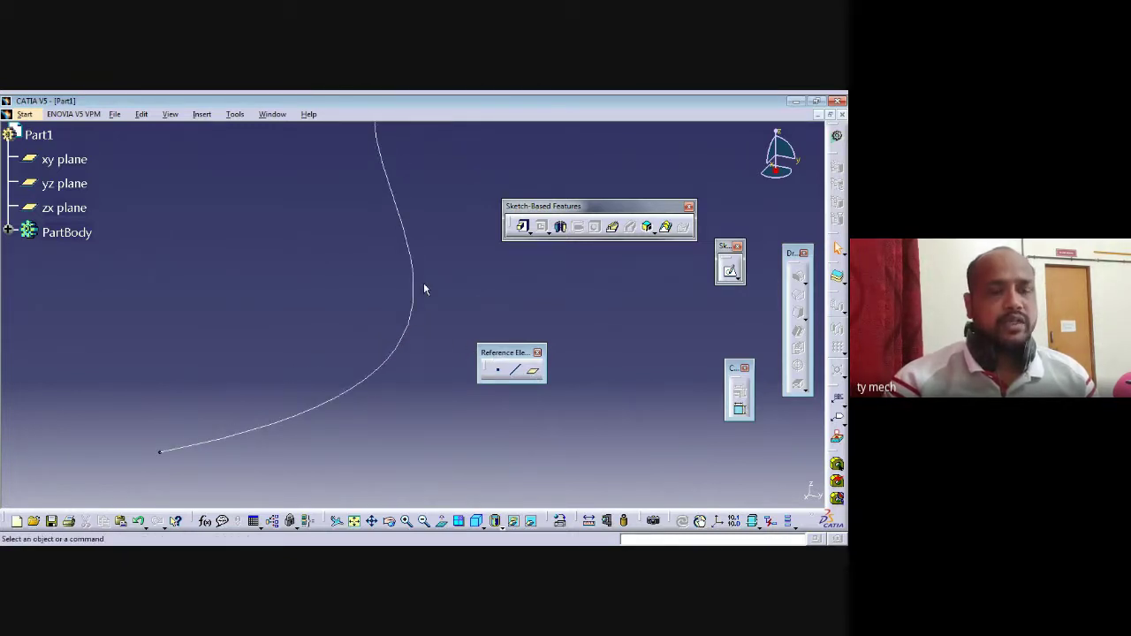
mouse_move(429, 285)
middle_mouse_down()
mouse_move(414, 386)
mouse_move(467, 274)
mouse_move(399, 313)
middle_mouse_up()
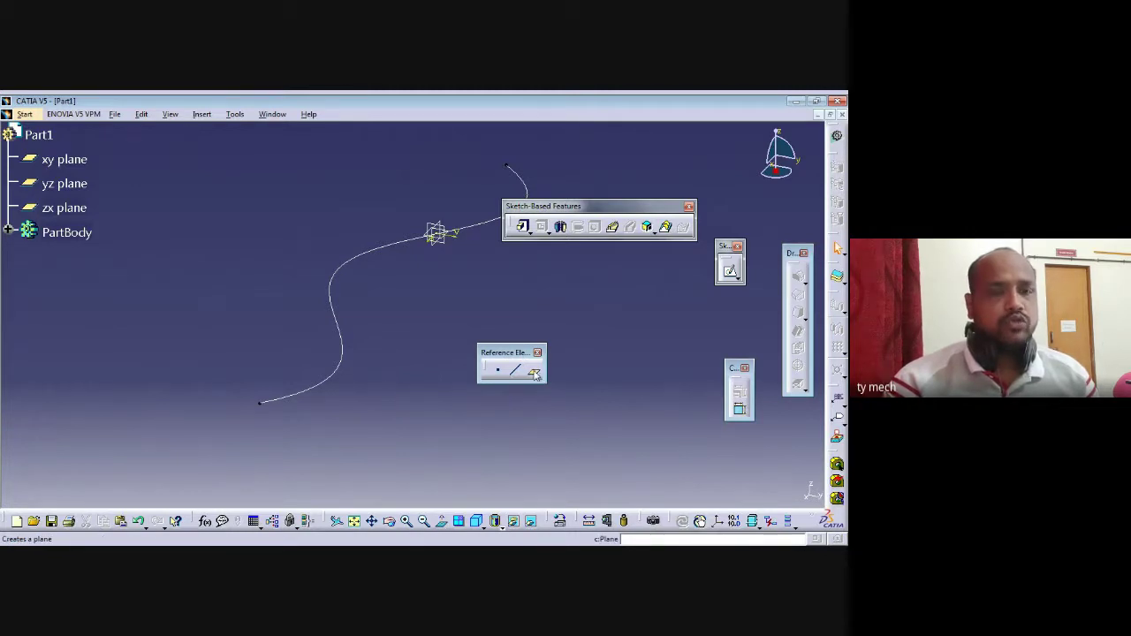
left_click(535, 374)
left_click_drag(713, 389, 508, 376)
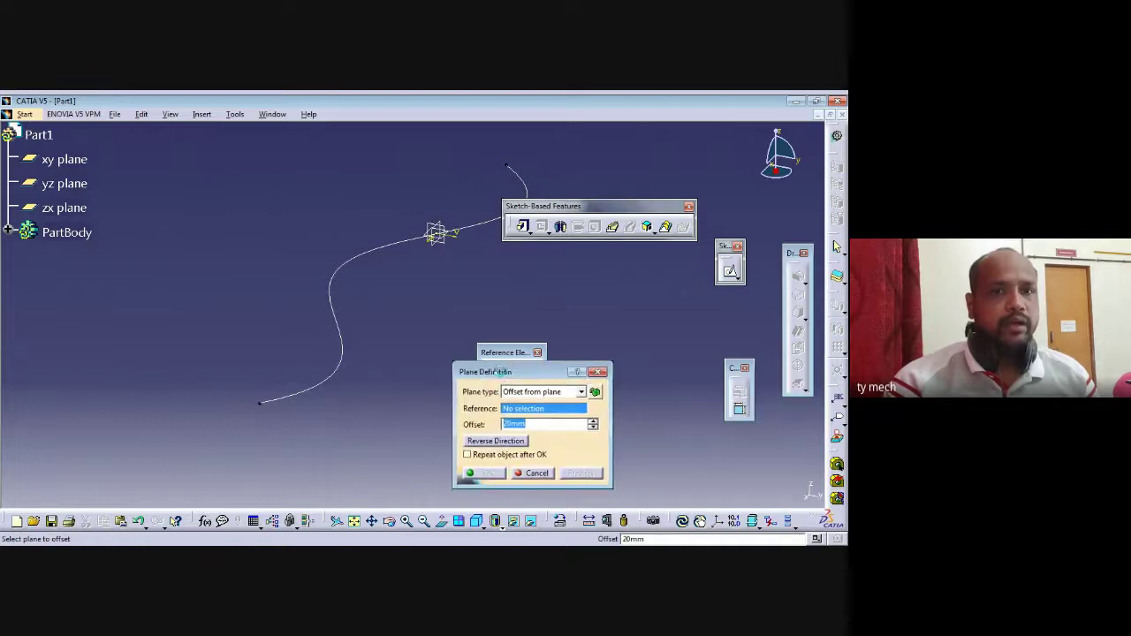
left_click(267, 406)
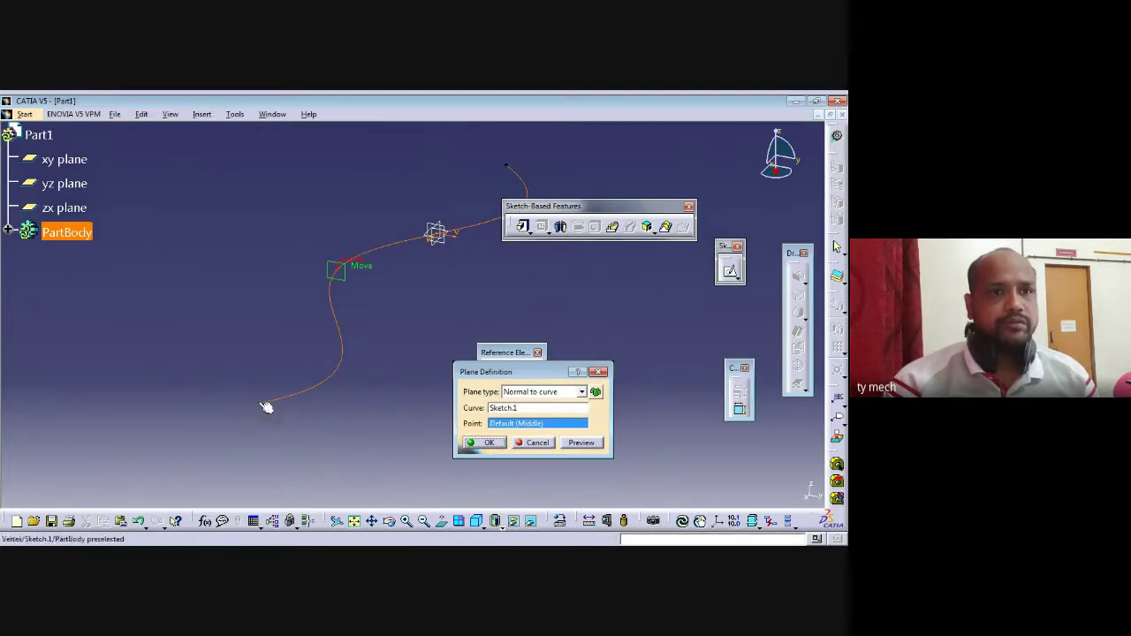
left_click(261, 403)
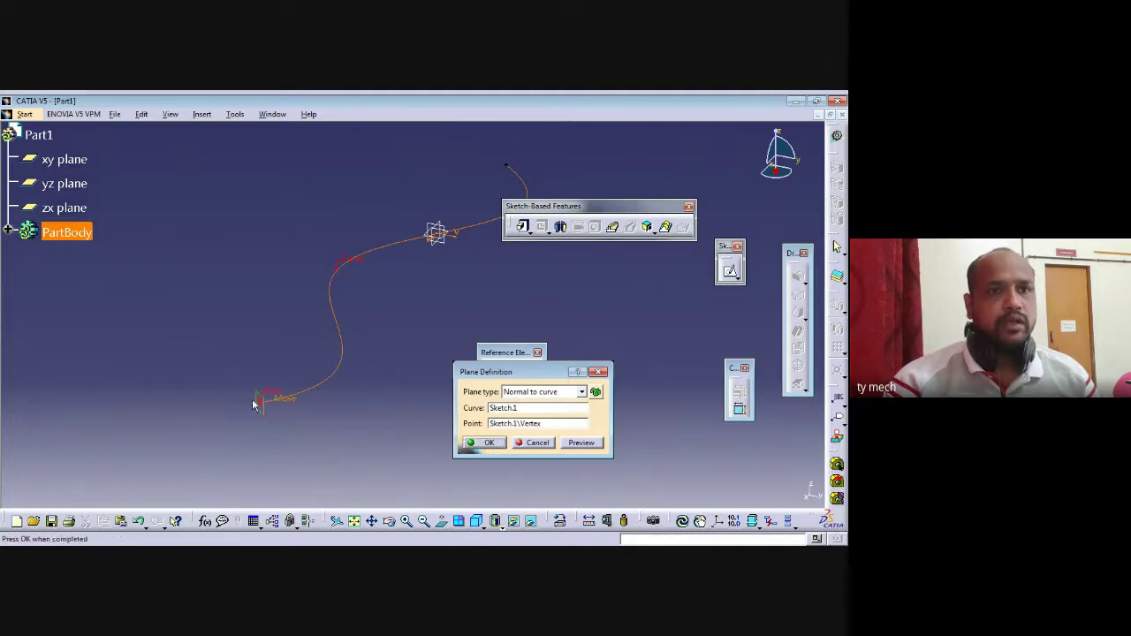
middle_click_drag(258, 423, 327, 385)
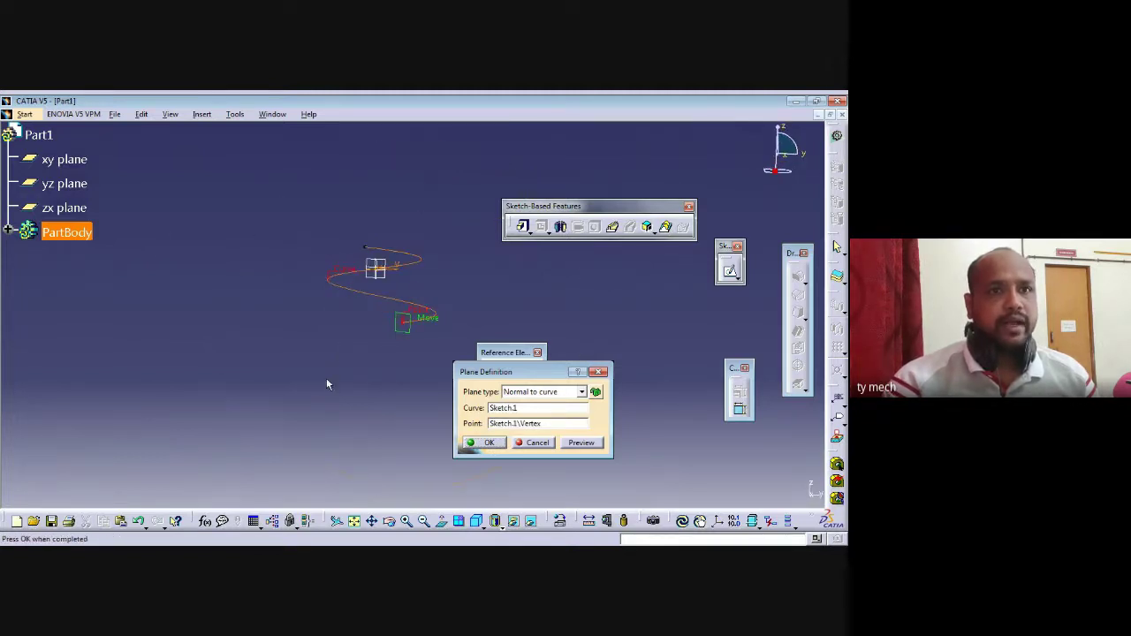
middle_click_drag(394, 341, 280, 379)
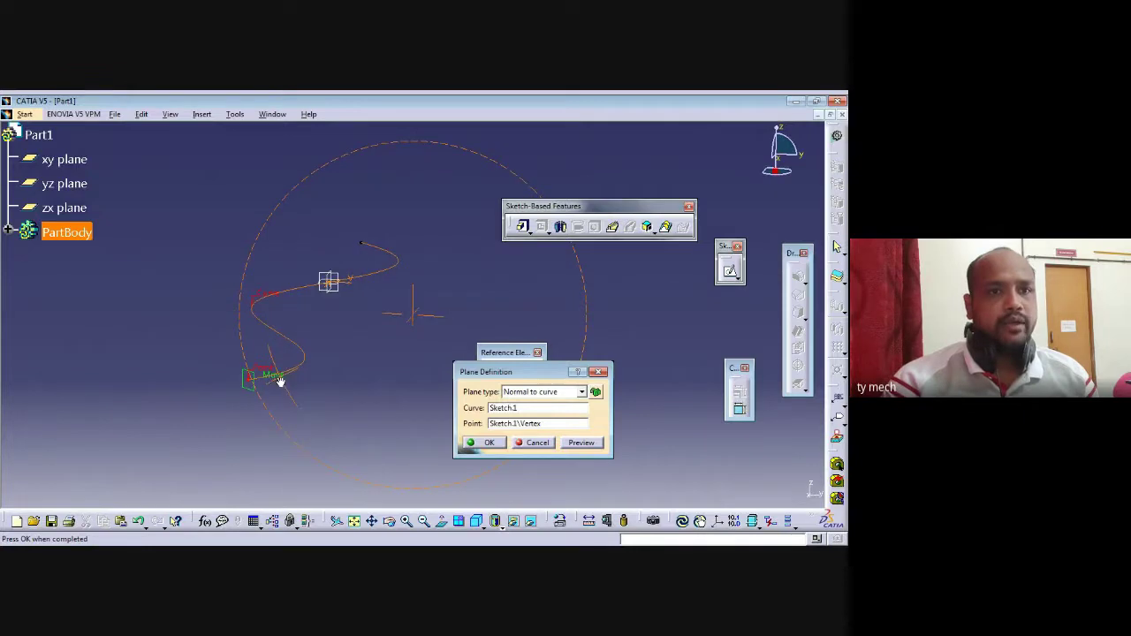
left_click(489, 443)
Open a sketch on the new normal plane and draw a circle of about 10 mm radius near the spline's endpoint
middle_click_drag(363, 376, 441, 365)
scroll(361, 397, "up", 3)
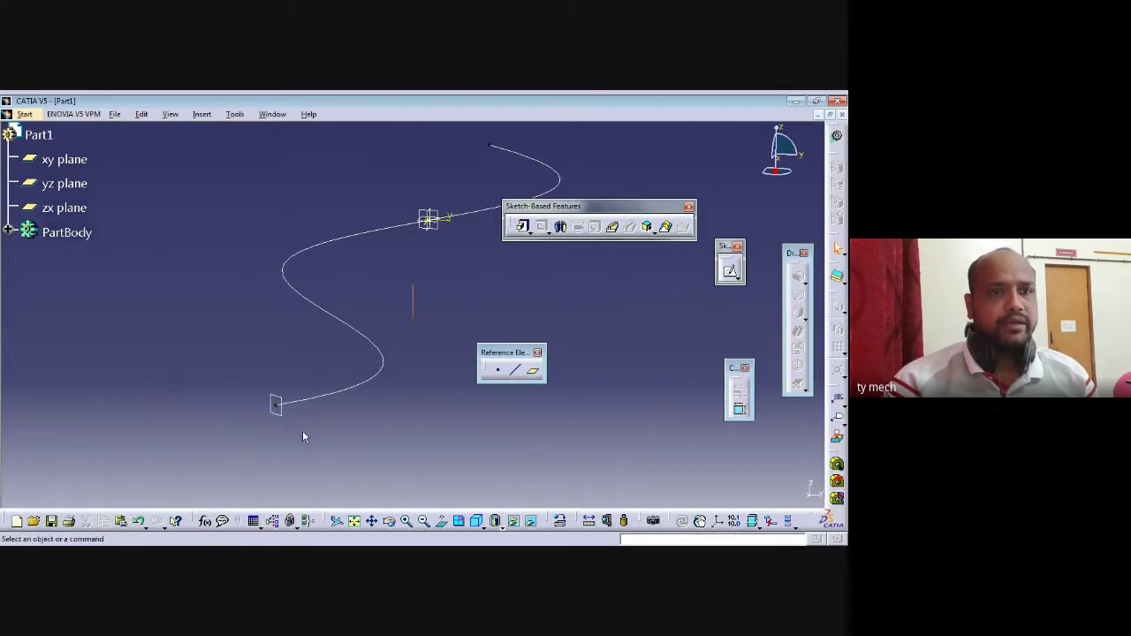
middle_click_drag(302, 436, 296, 392)
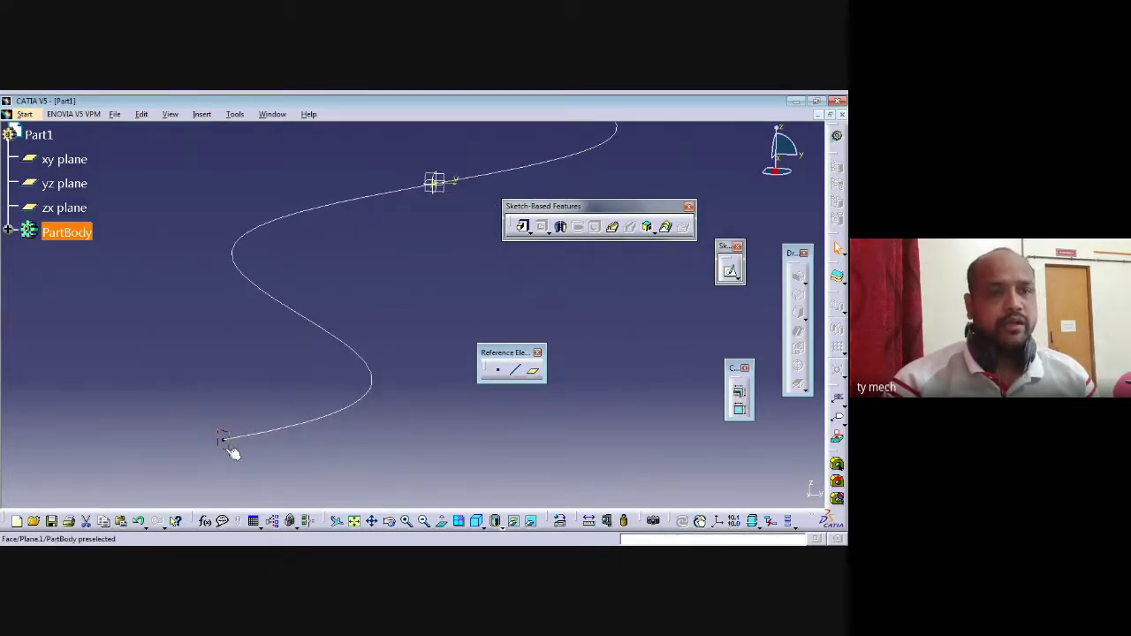
left_click(733, 275)
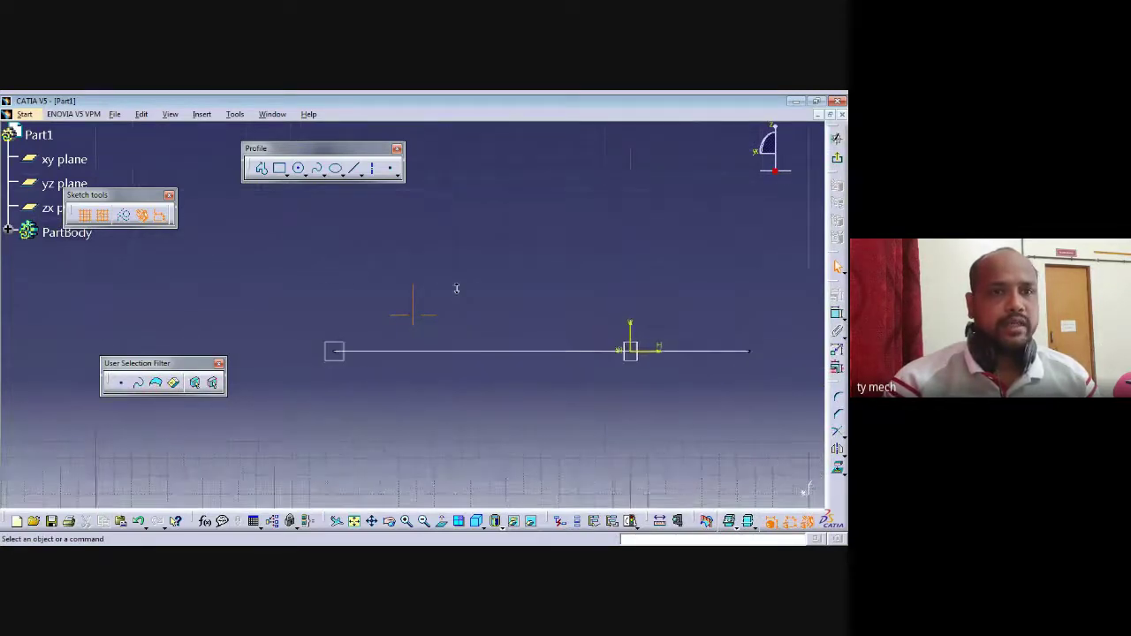
left_click(300, 168)
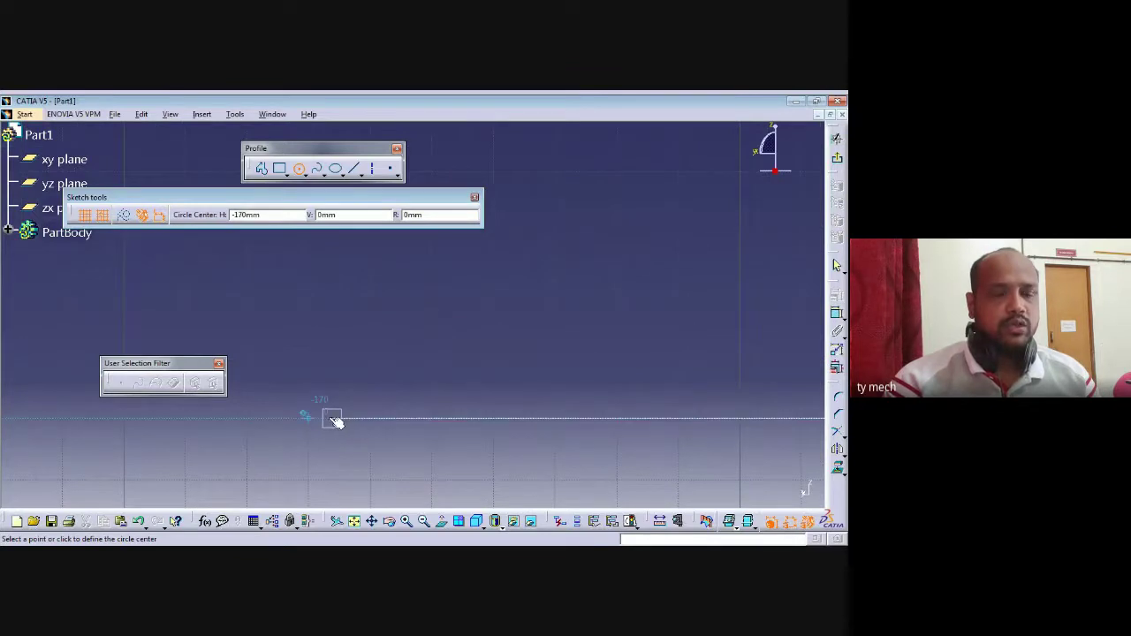
left_click(321, 422)
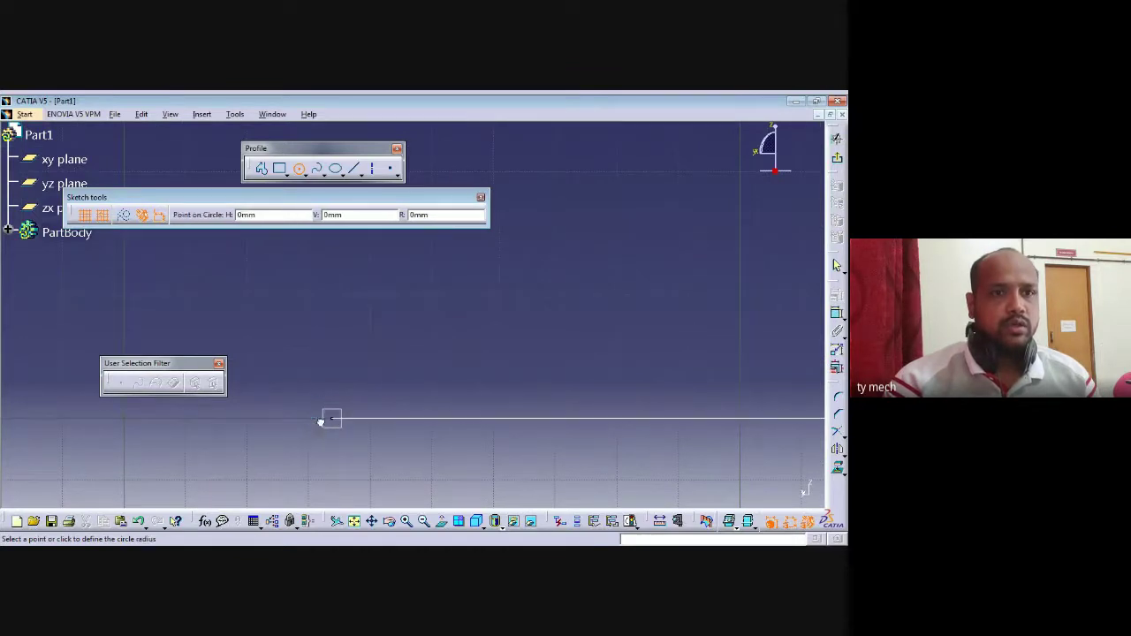
left_click(326, 476)
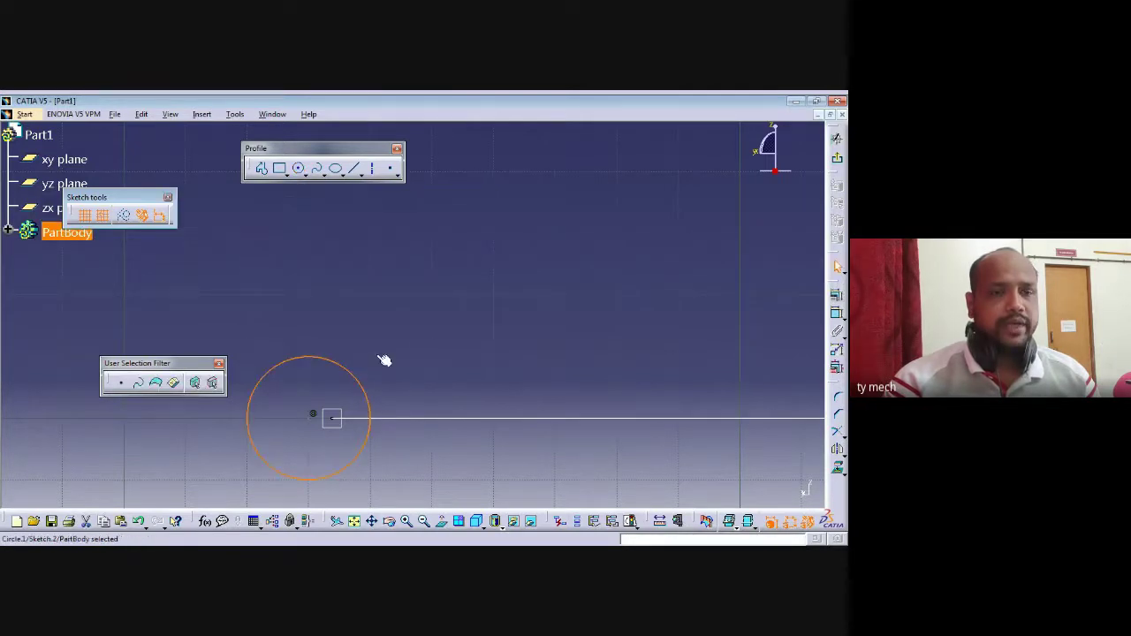
Dimension the circle with a diameter of 10 mm
left_click(349, 371)
left_click(836, 313)
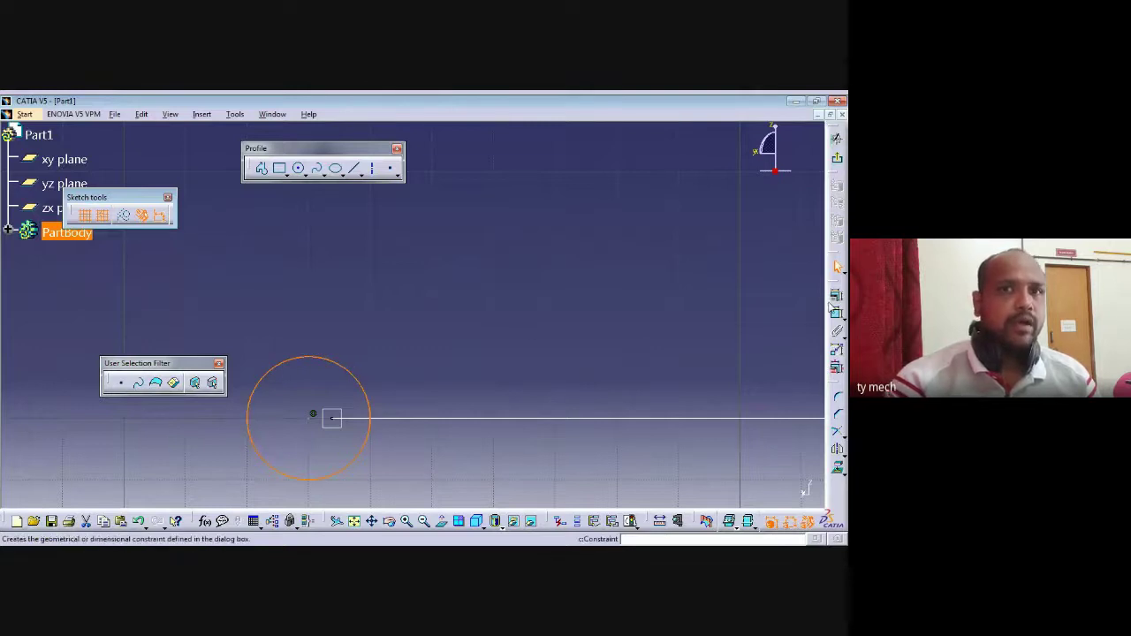
left_click(327, 262)
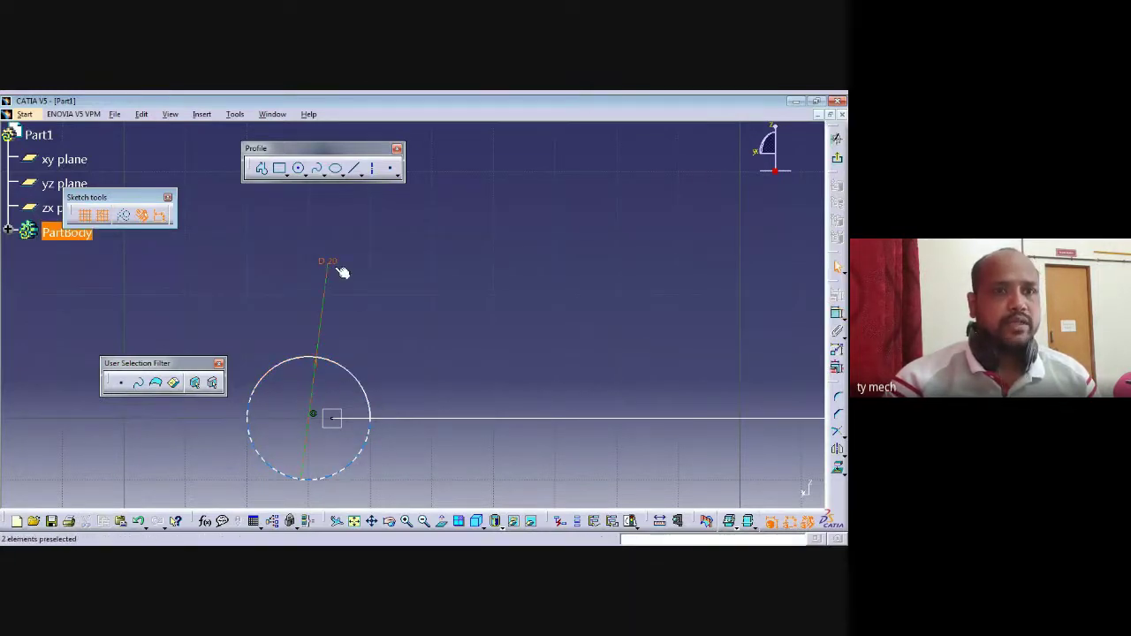
double_click(332, 263)
type("10mm")
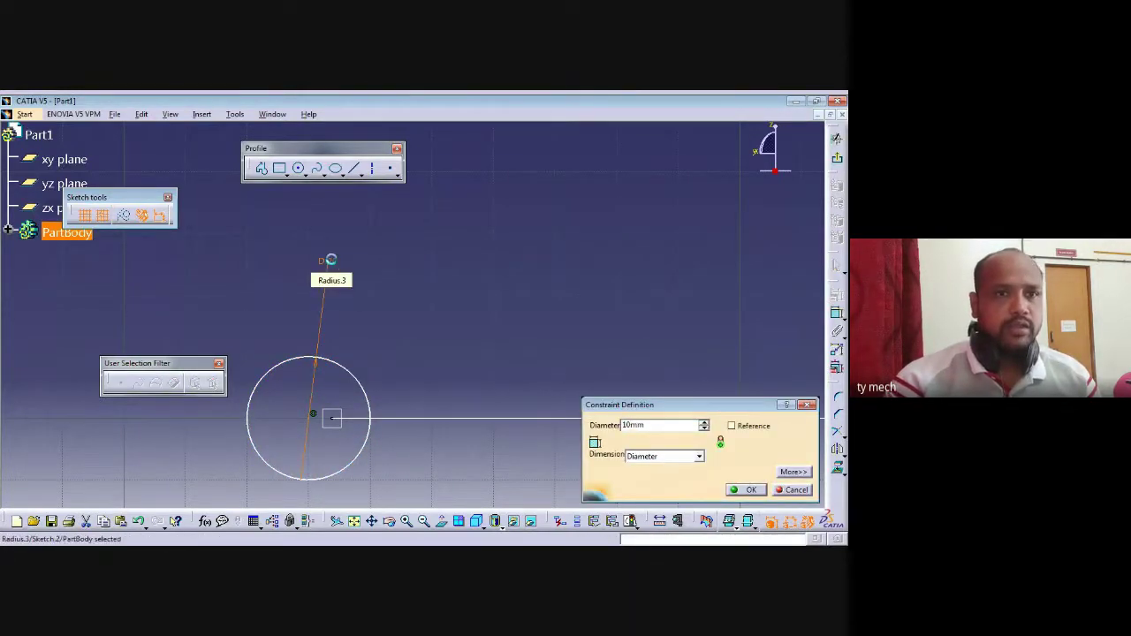
key("Return")
Undock the Select and Constraint toolbars so that both float over the sketch area
mouse_move(386, 413)
middle_mouse_down()
mouse_move(339, 412)
mouse_move(411, 306)
mouse_move(542, 212)
middle_mouse_up()
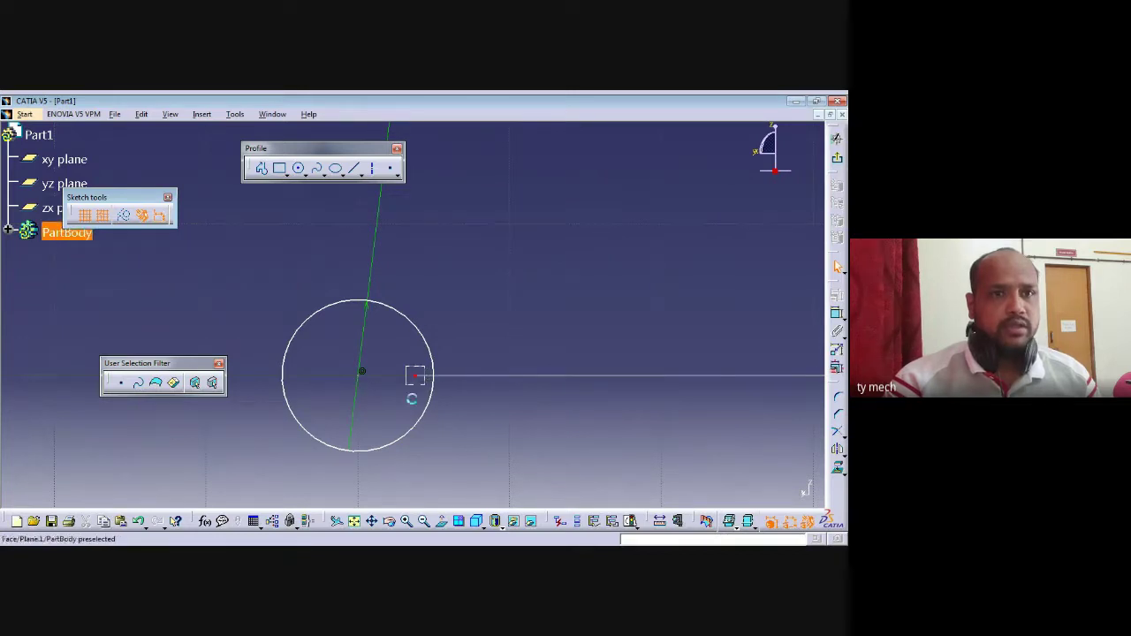
left_click(363, 378)
left_click(404, 411, "ctrl")
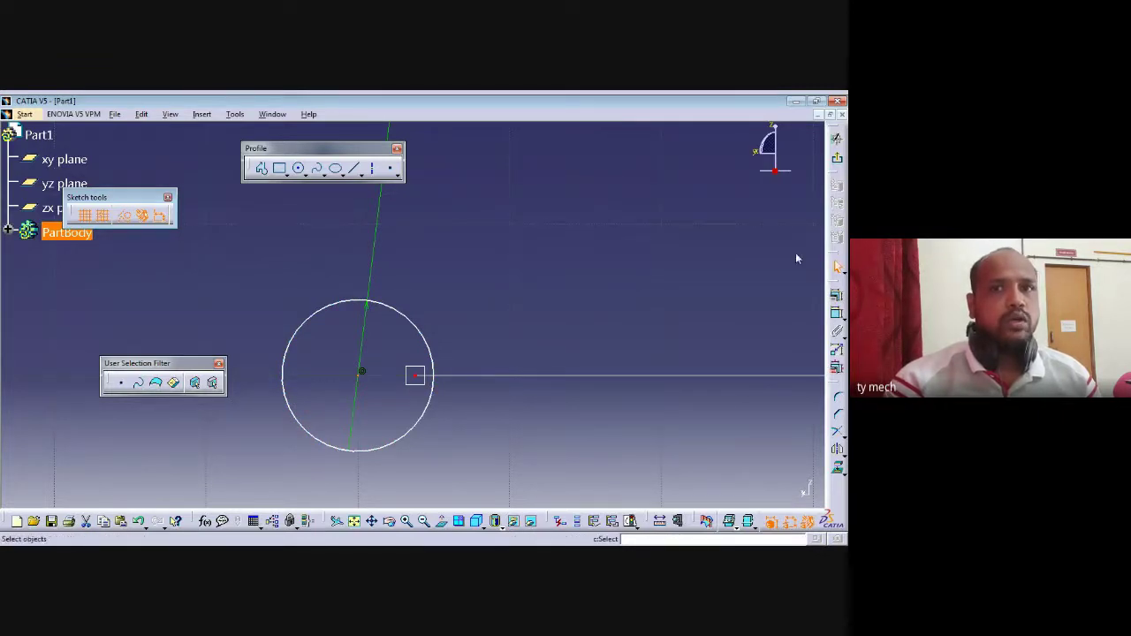
left_click_drag(837, 262, 743, 259)
left_click(711, 246)
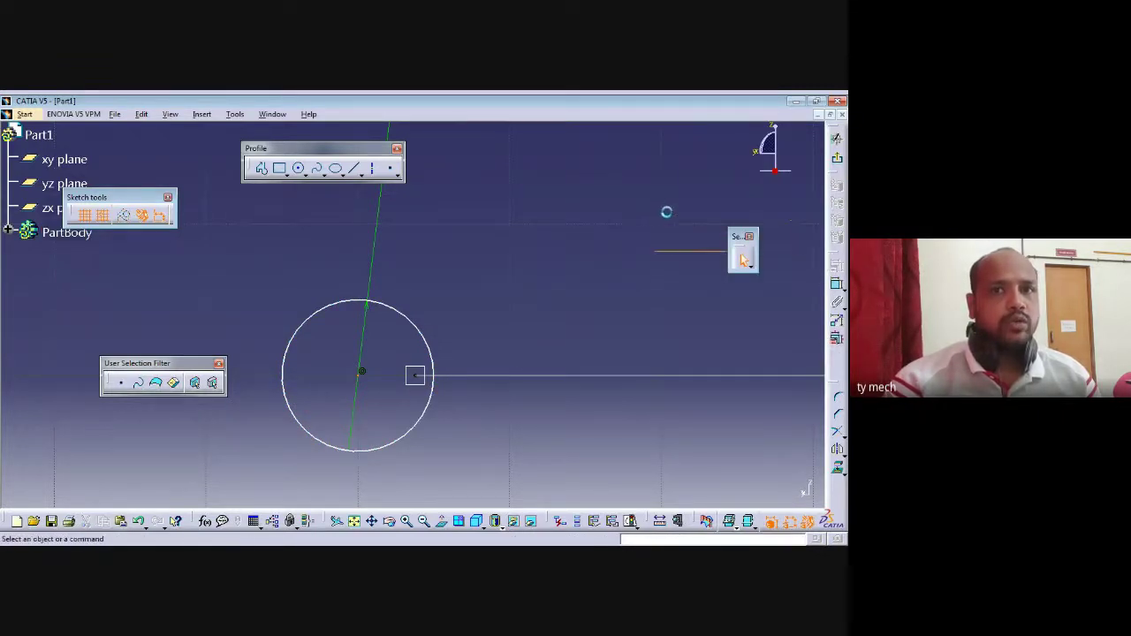
double_click(831, 273)
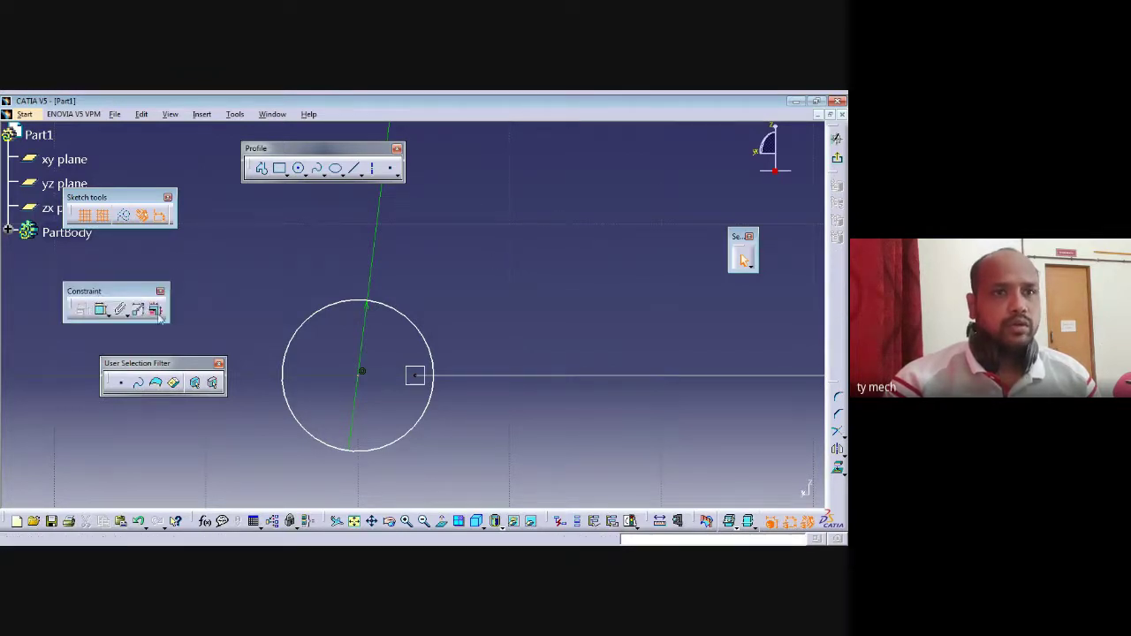
Constrain the circle's centre to be coincident with the spline's endpoint and exit the sketch
left_click(363, 373)
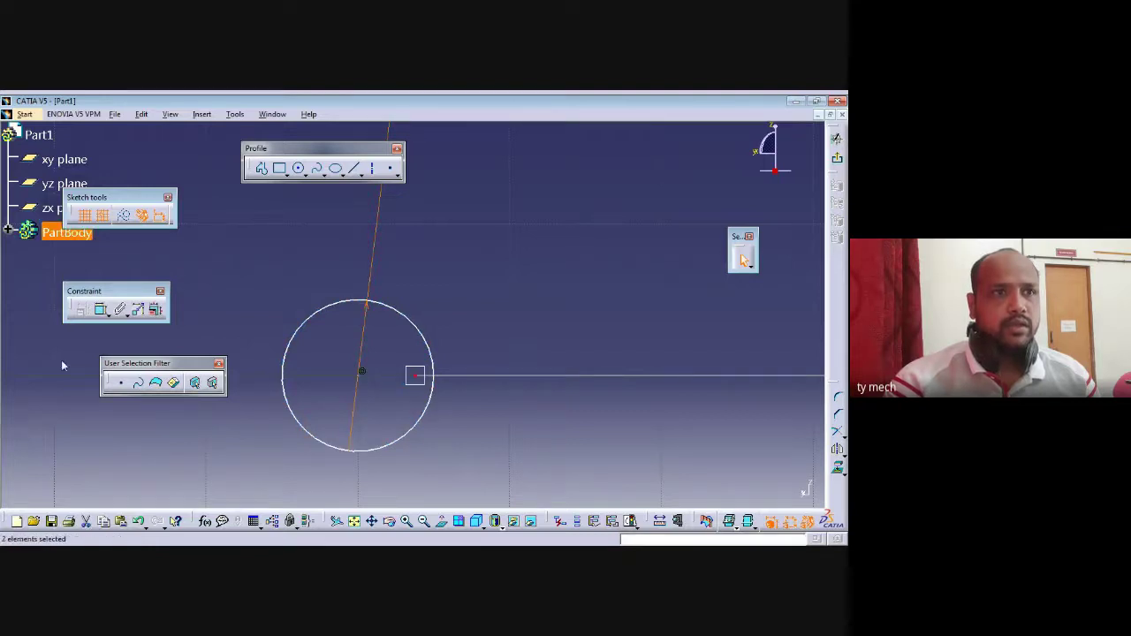
left_click(291, 440)
left_click(358, 375)
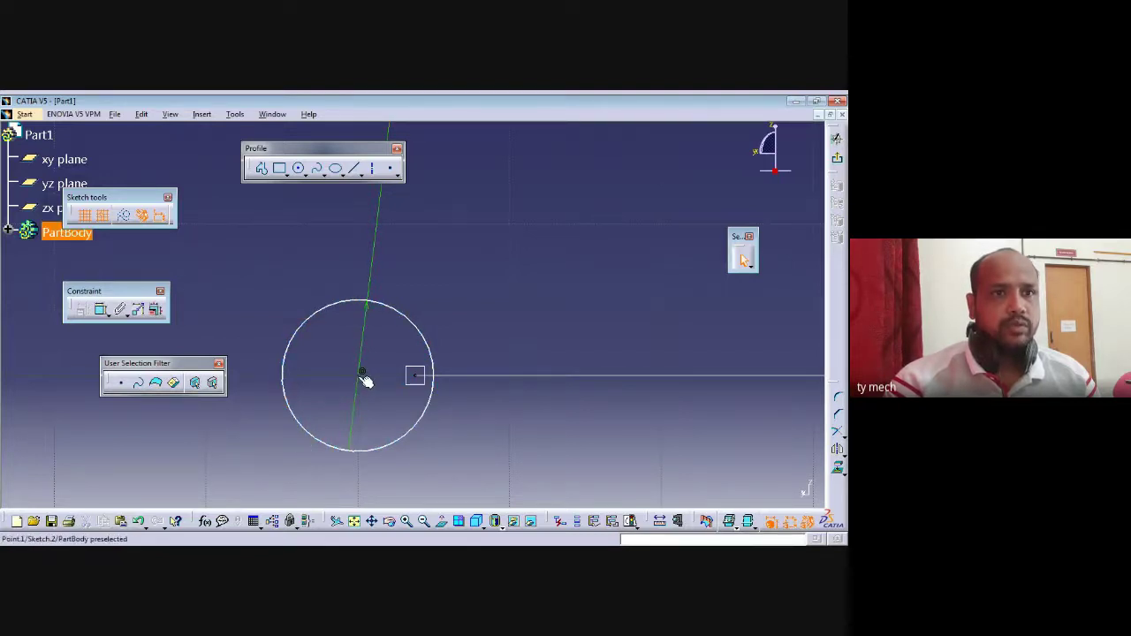
left_click(415, 377, "ctrl")
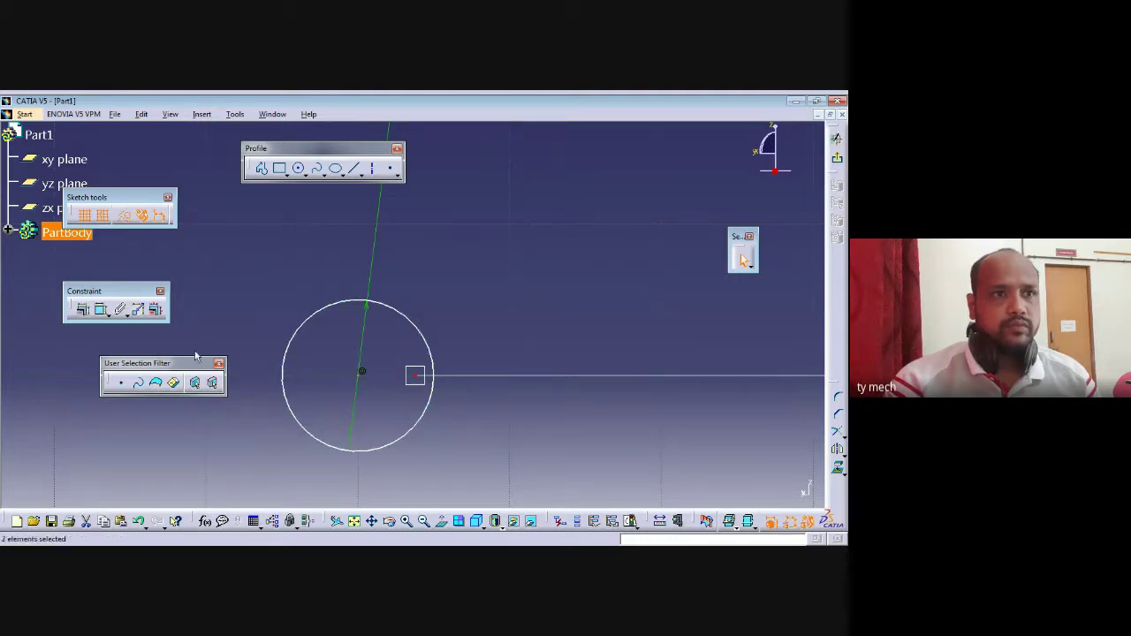
left_click(83, 311)
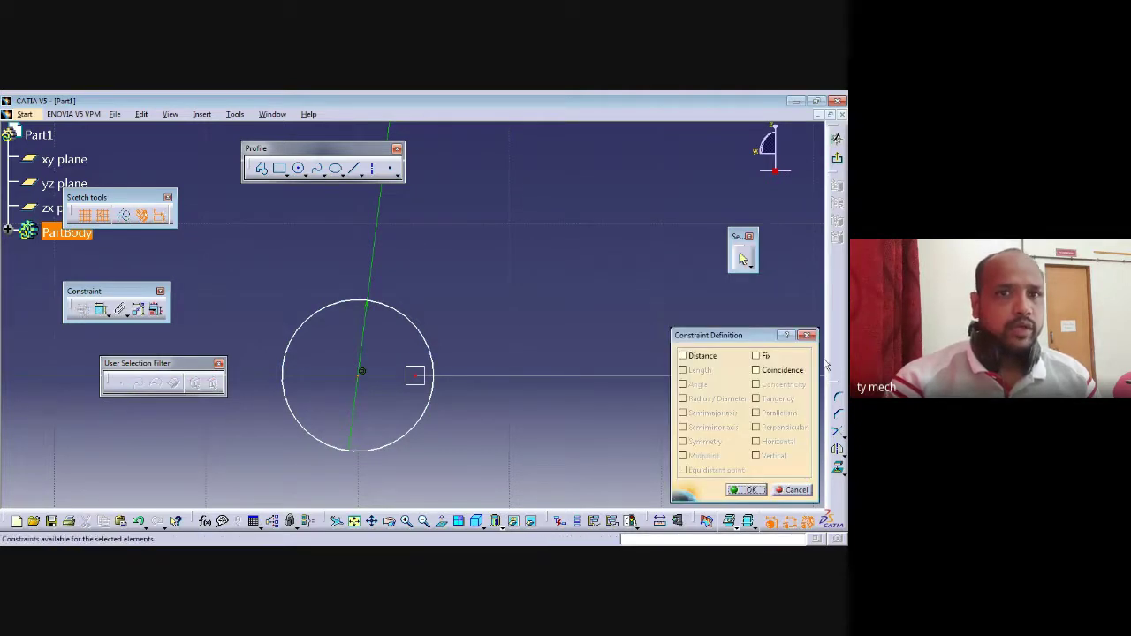
left_click(780, 371)
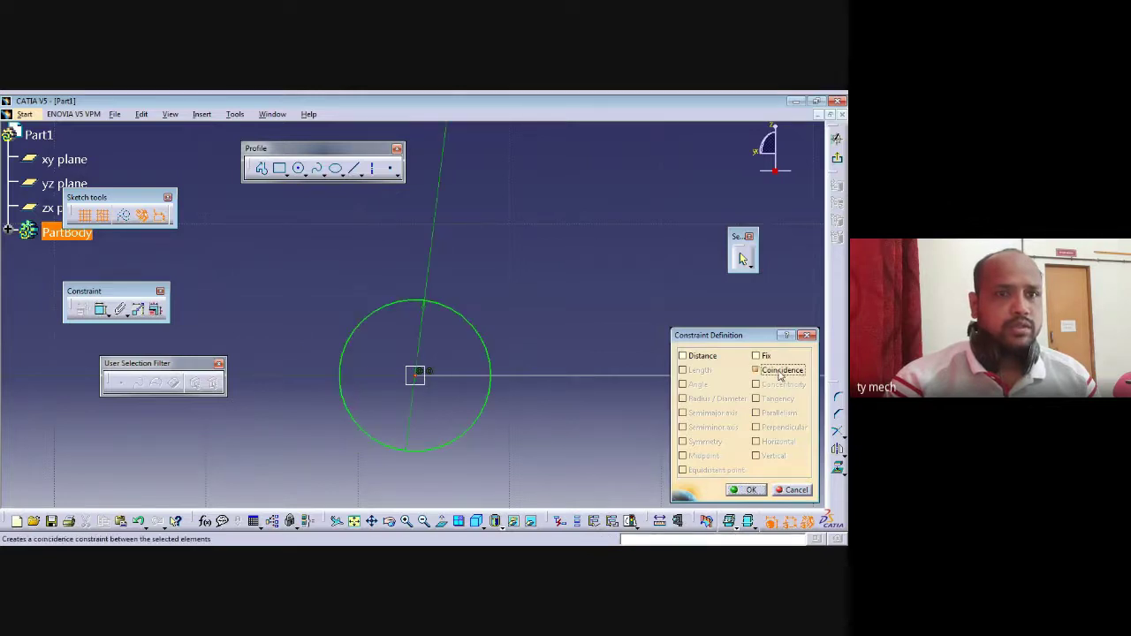
left_click(747, 489)
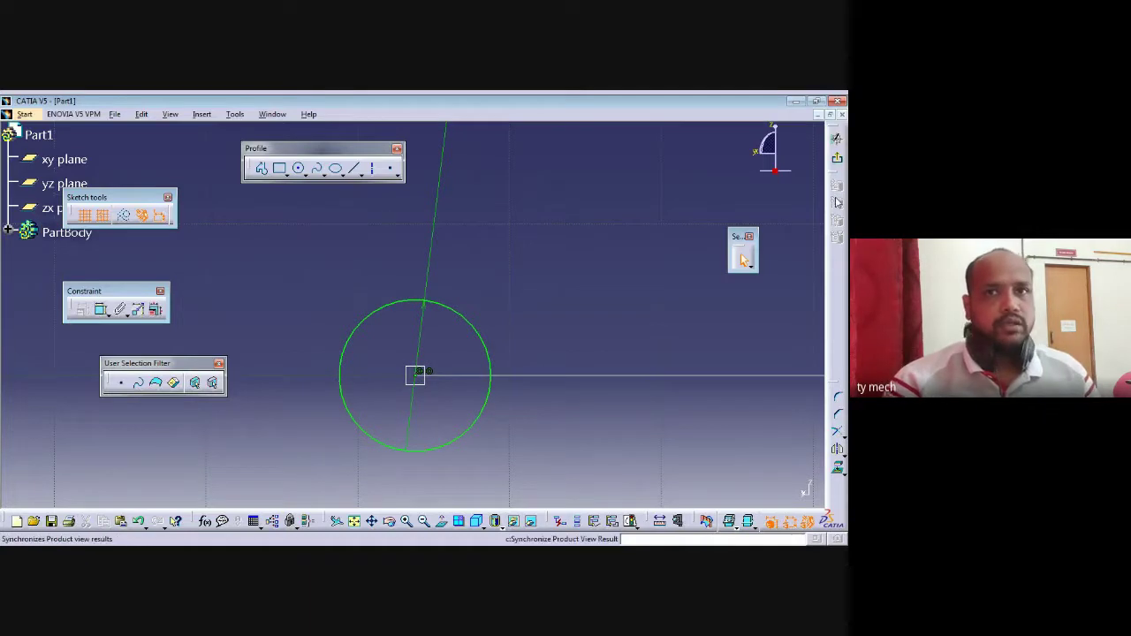
left_click(837, 160)
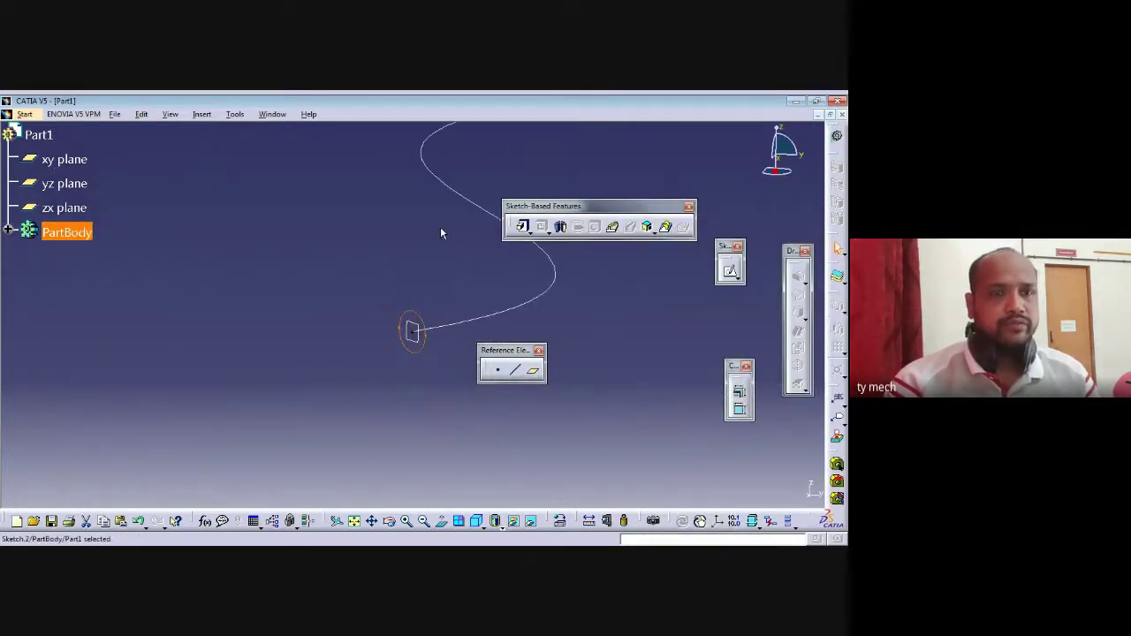
Create a rib with the circle sketch as profile and the wavy spline as centre curve, using Keep angle profile control
middle_click_drag(341, 262, 208, 287)
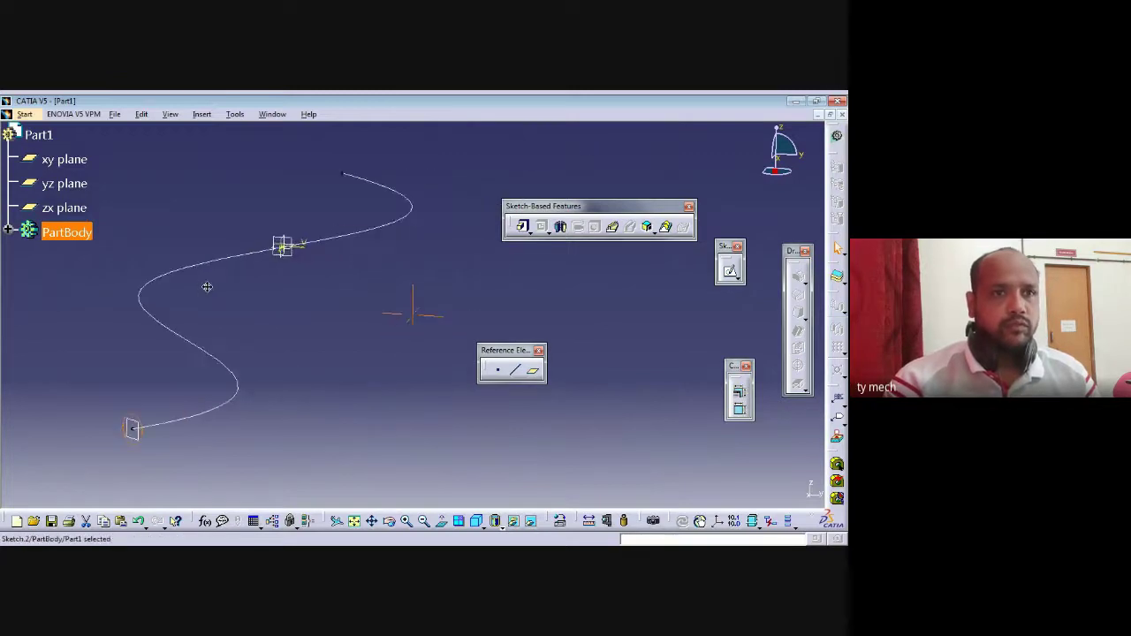
left_click(152, 443)
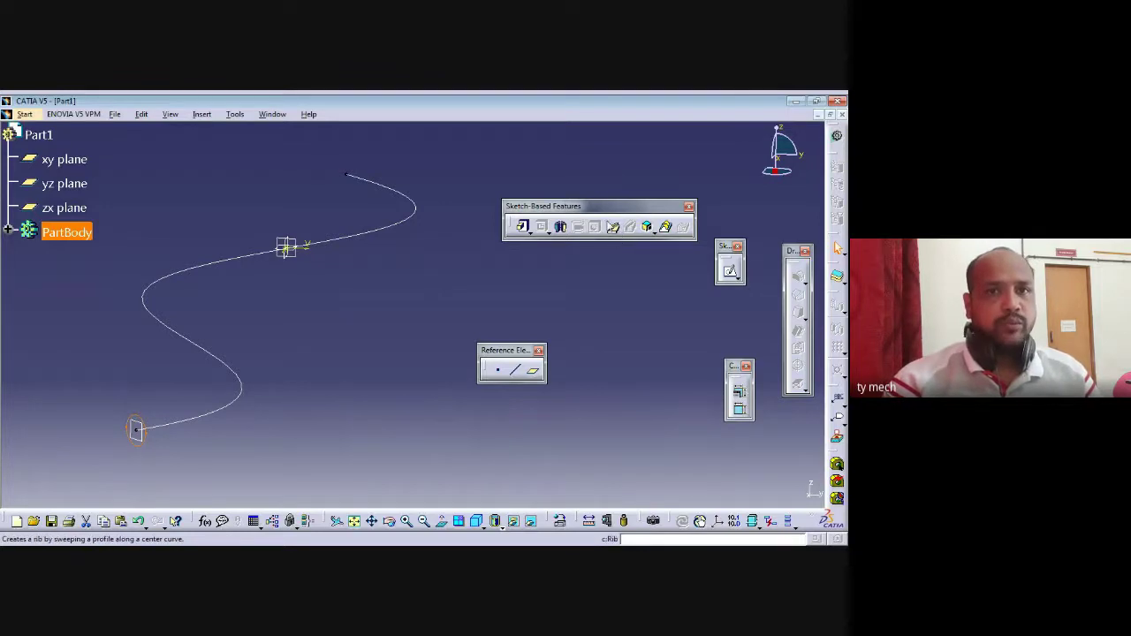
left_click(614, 227)
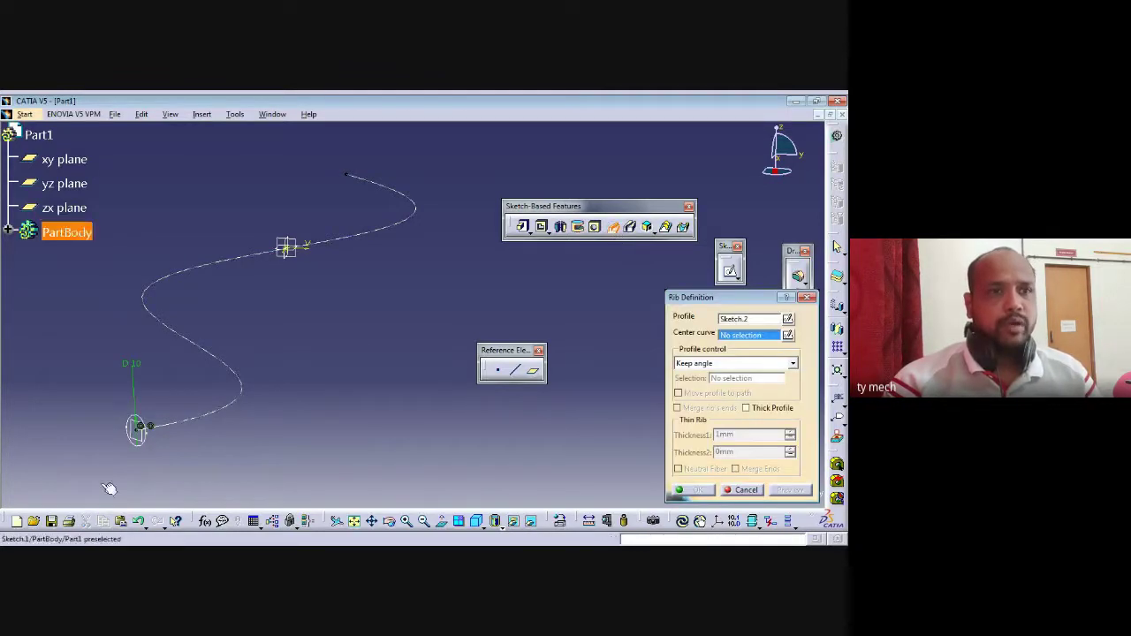
left_click(733, 322)
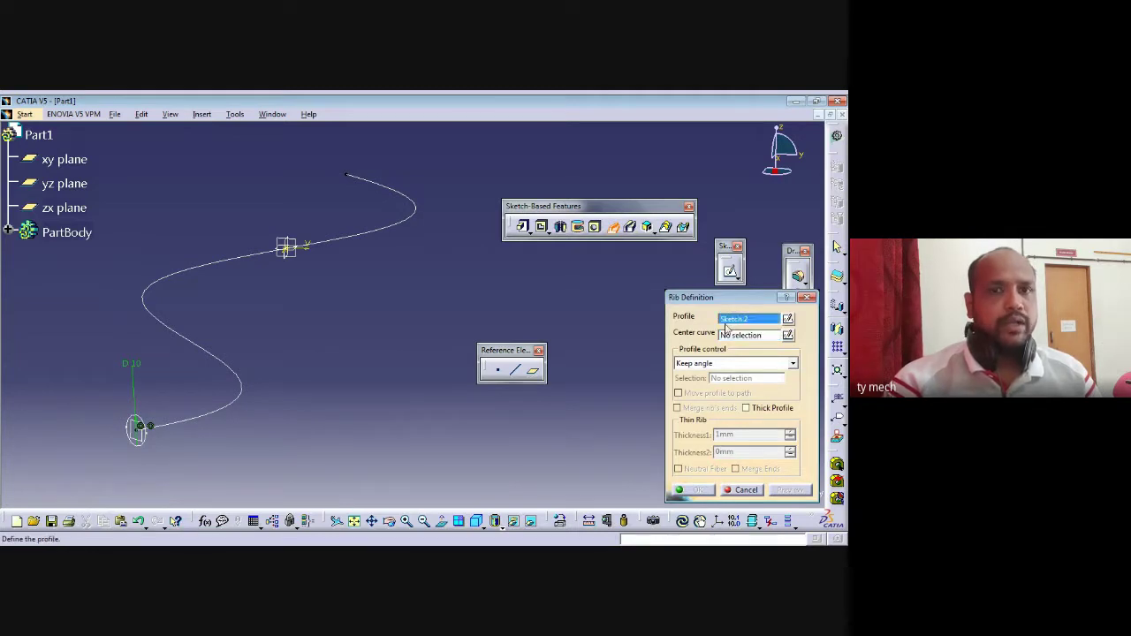
left_click(140, 448)
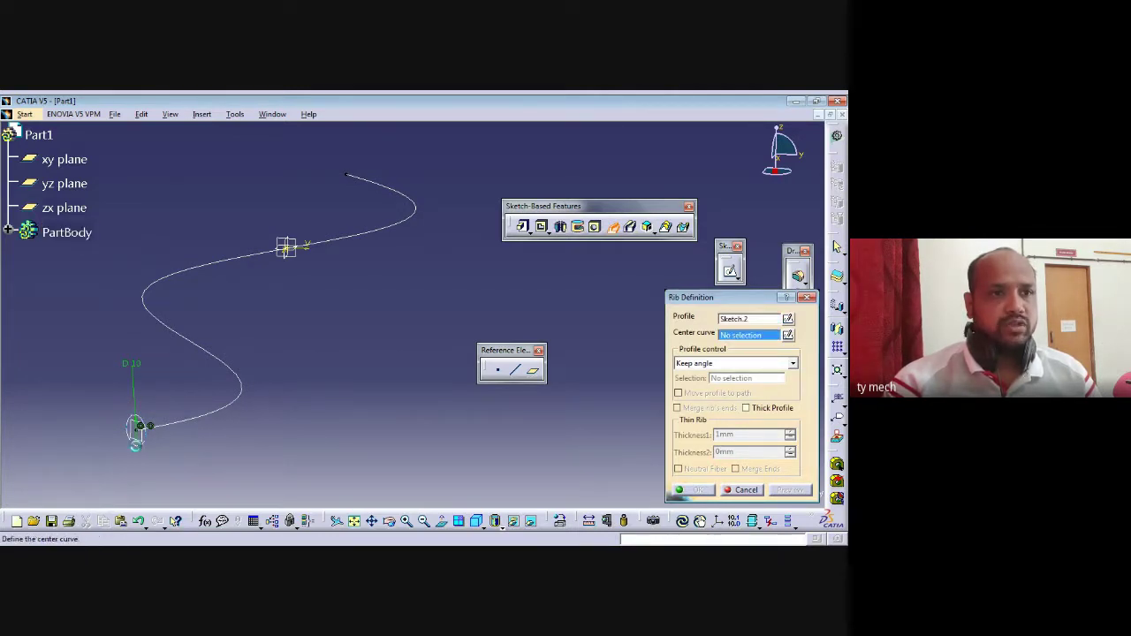
left_click(237, 375)
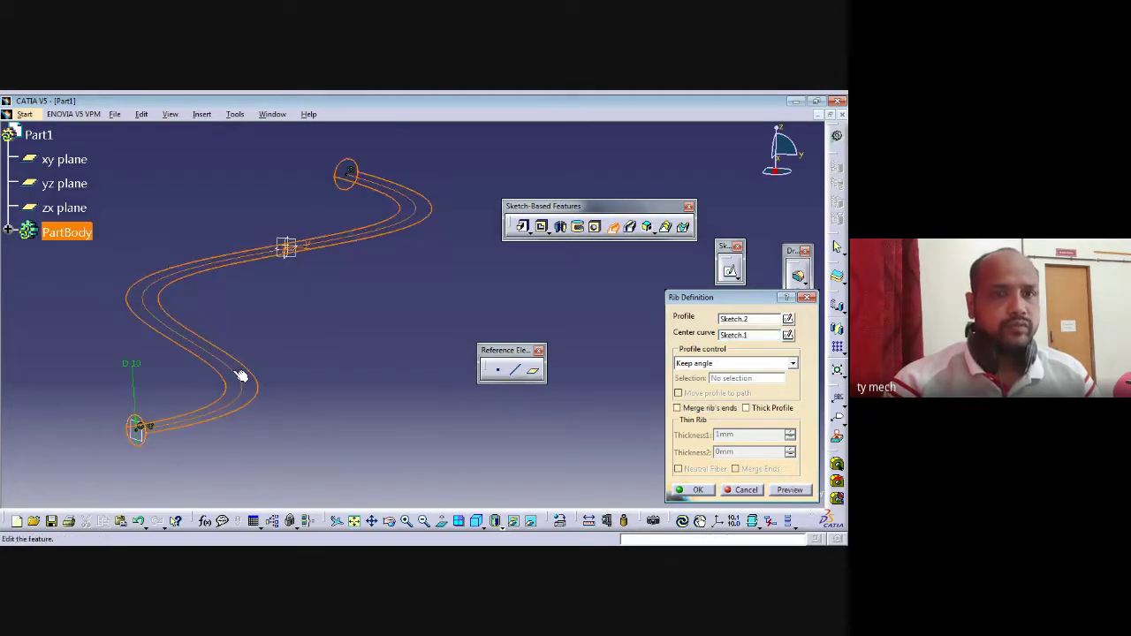
left_click(707, 488)
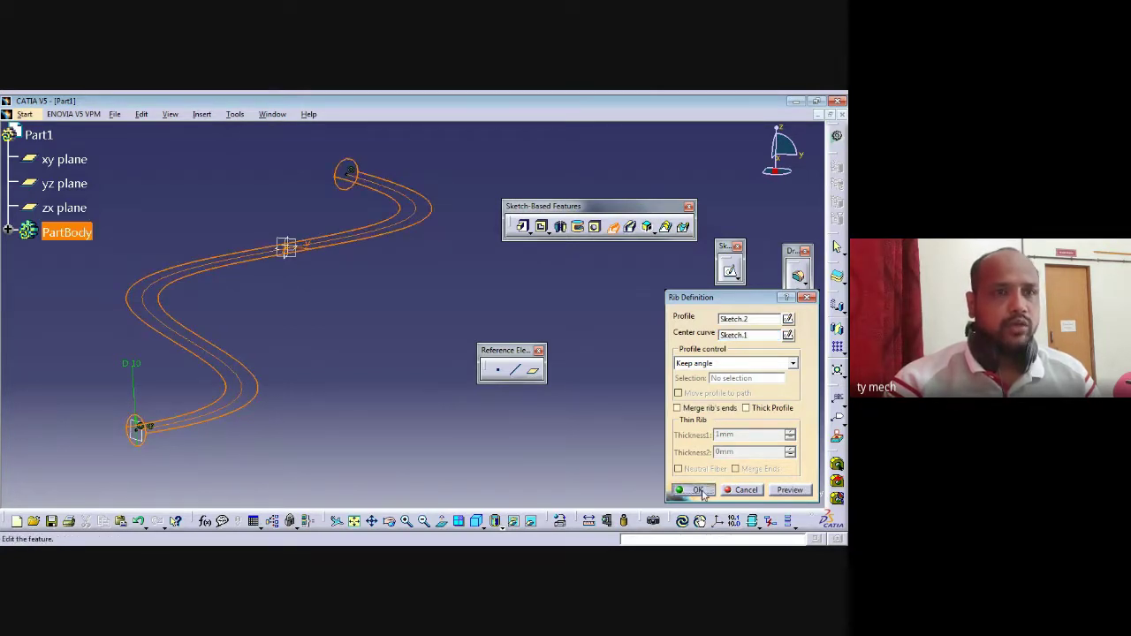
middle_click_drag(272, 365, 276, 414)
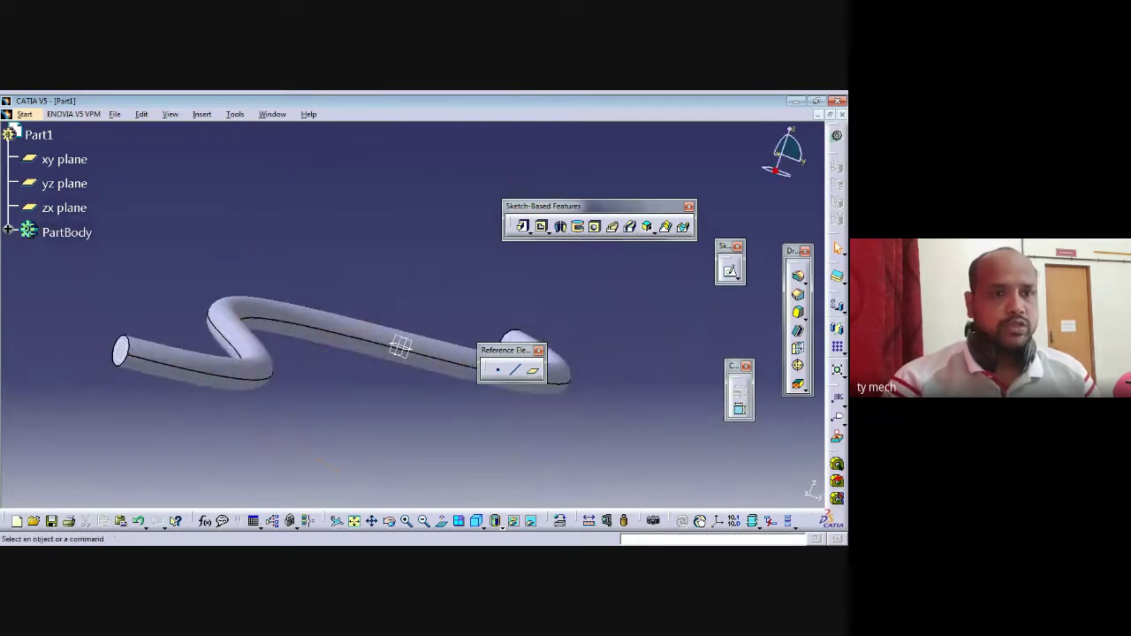
left_click(523, 339)
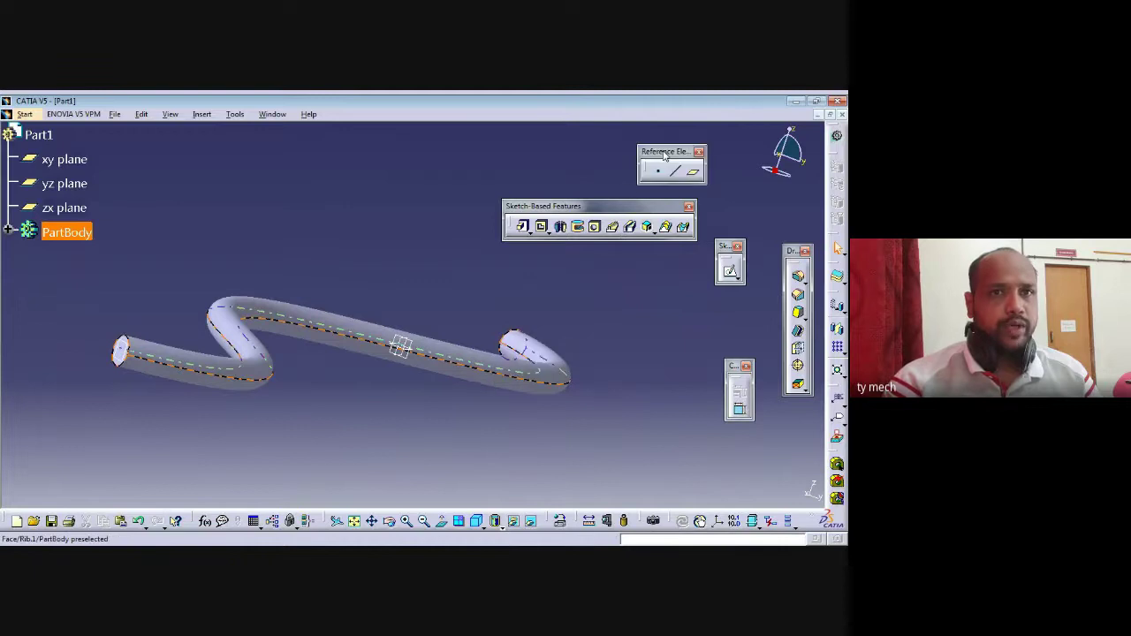
left_click(265, 473)
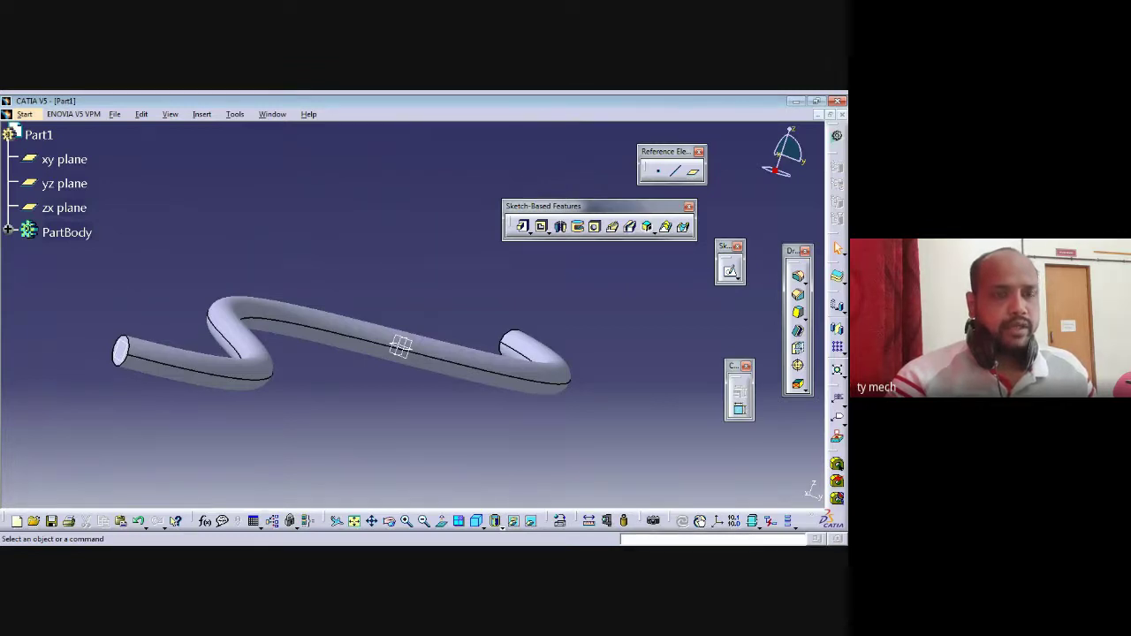
Delete the rib with its circle sketch and the spline sketch with all its children
left_click(202, 372)
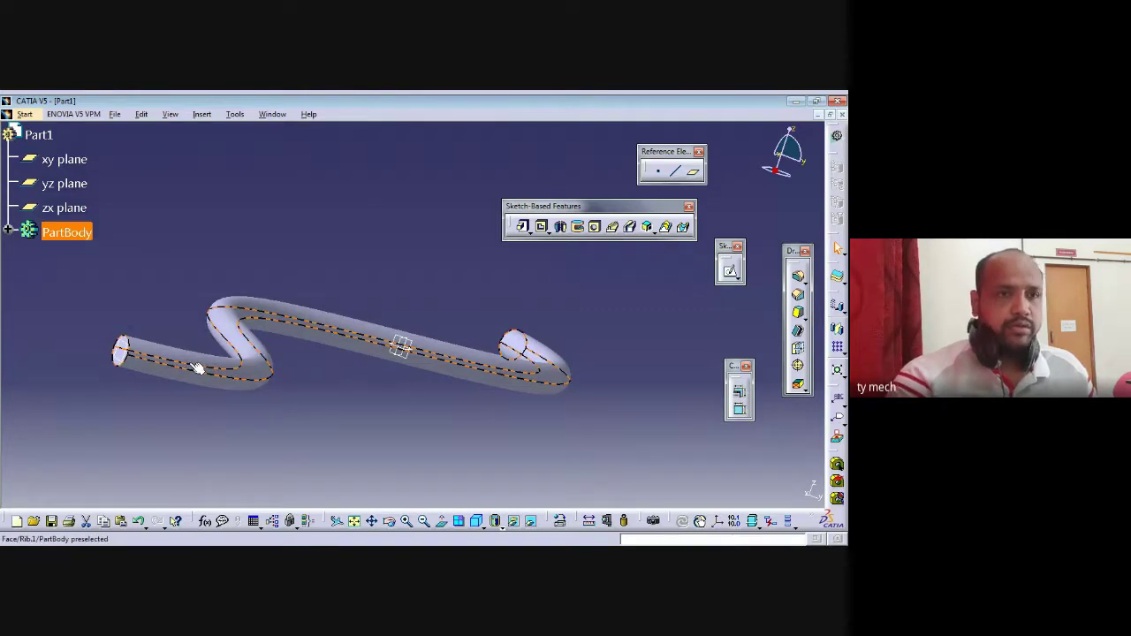
key("Delete")
left_click_drag(690, 358, 359, 203)
left_click(416, 331)
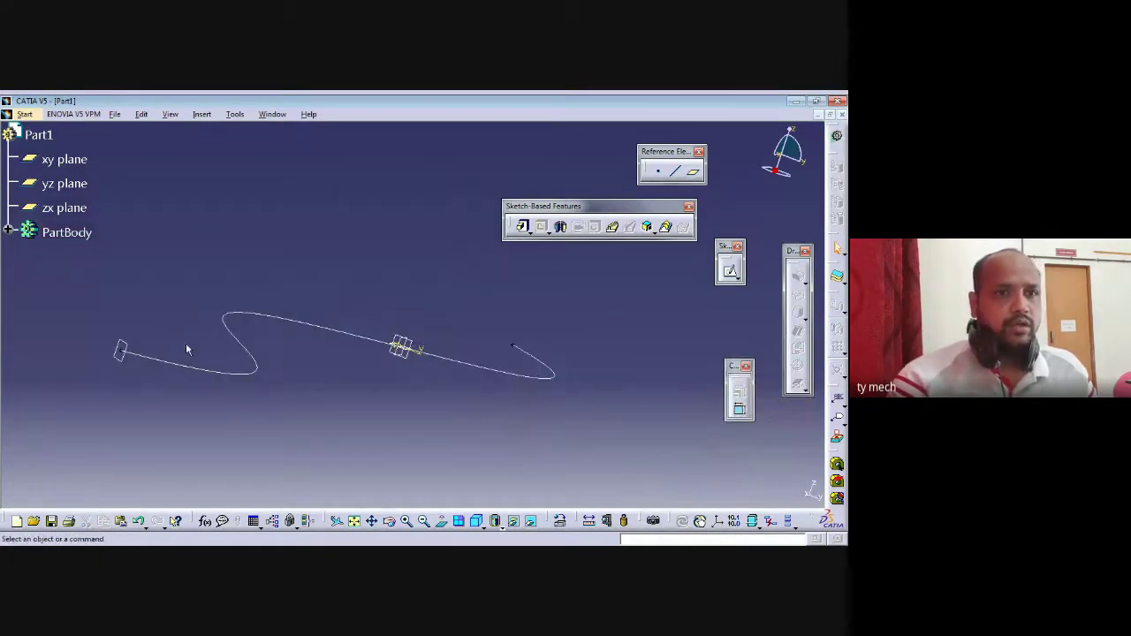
left_click(197, 367)
key("Delete")
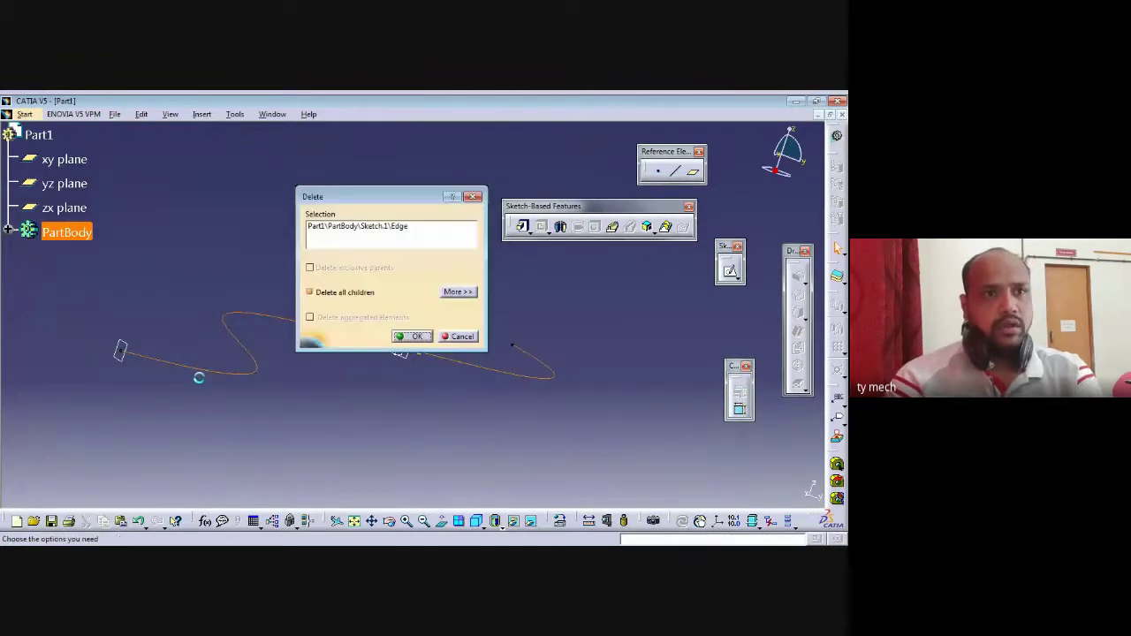
left_click(414, 336)
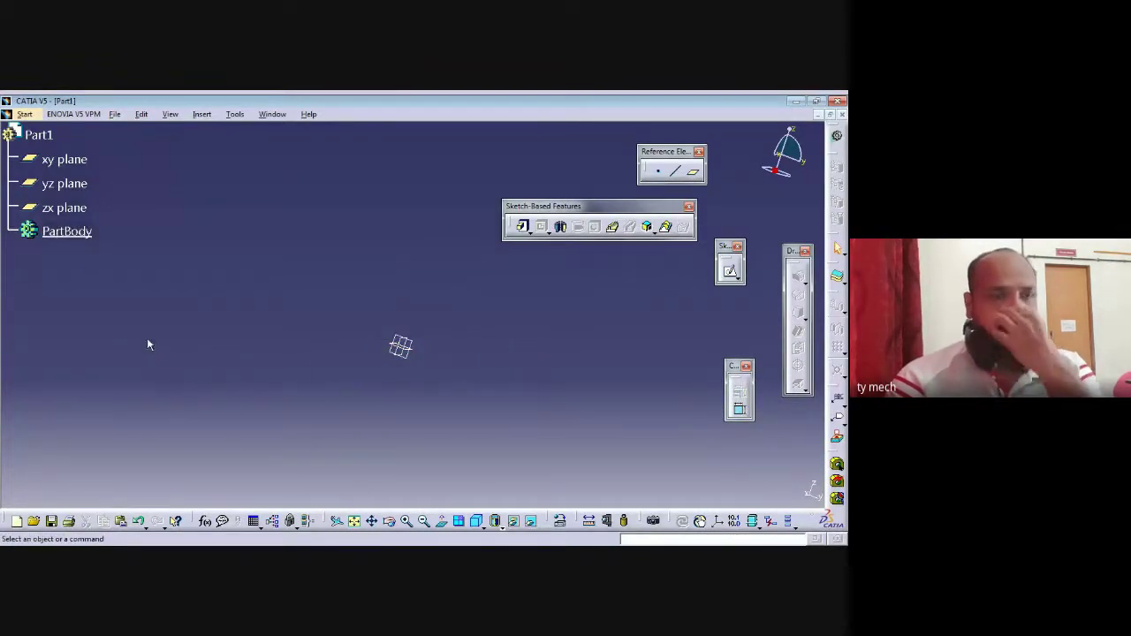
Set the axis system display size to 70 mm in the Part Infrastructure display options
left_click(234, 115)
left_click(241, 366)
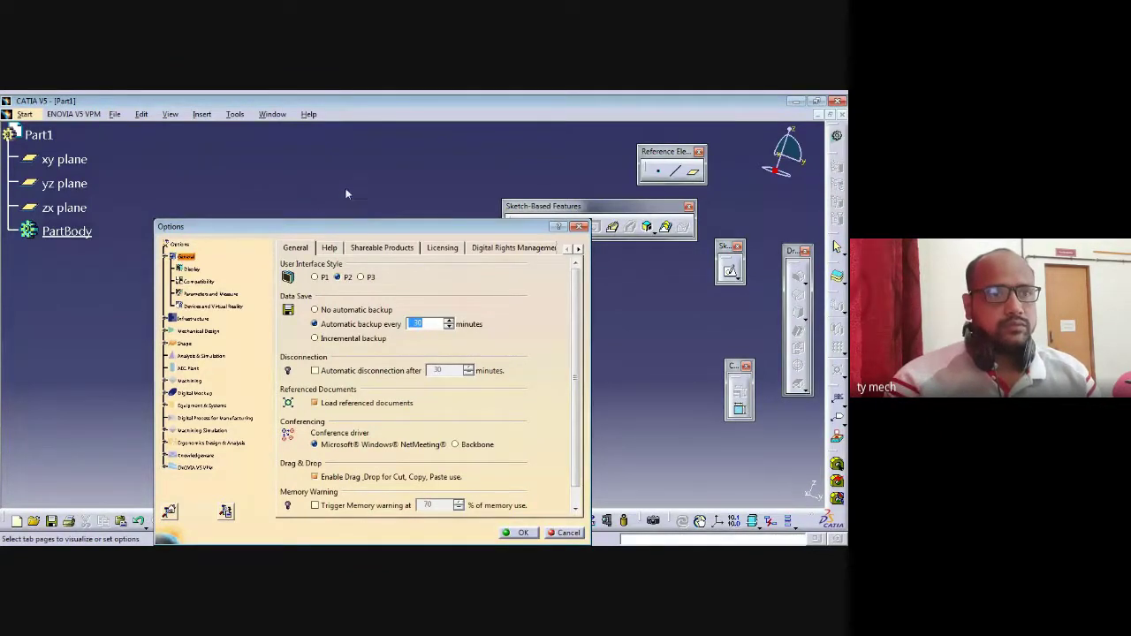
left_click(195, 319)
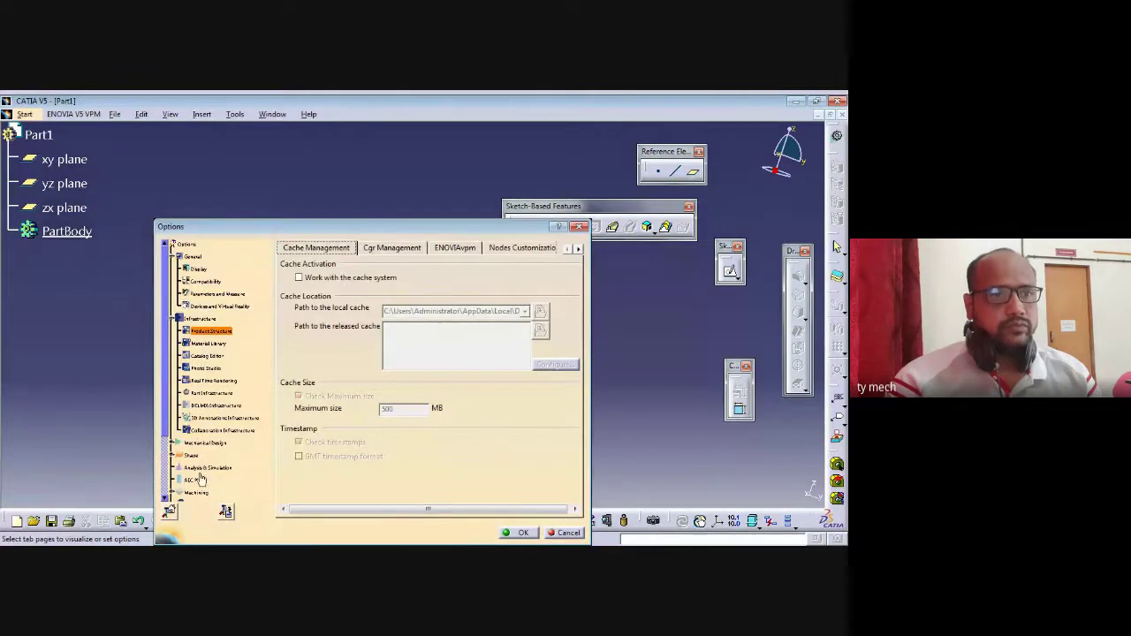
left_click(198, 393)
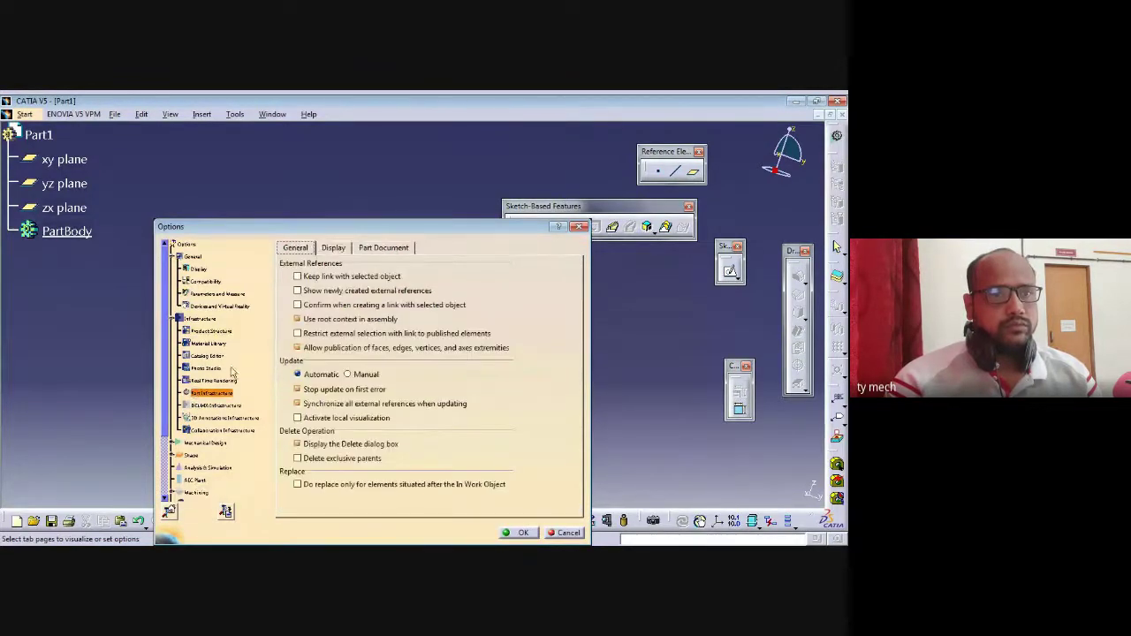
left_click(333, 248)
left_click_drag(409, 447, 442, 445)
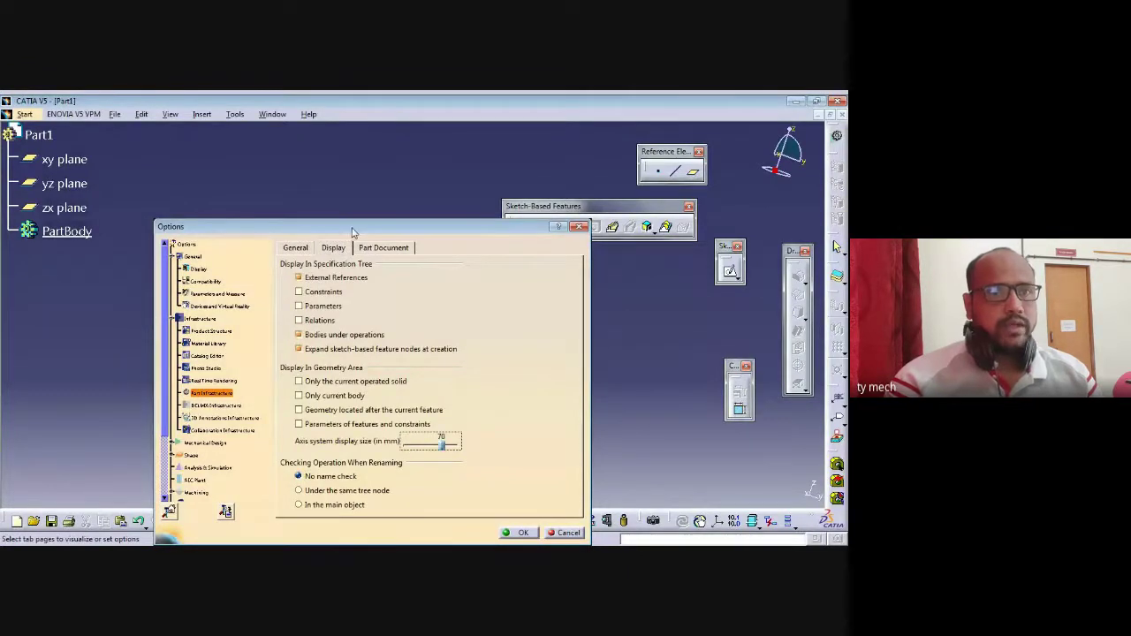
left_click_drag(206, 228, 166, 154)
left_click(478, 458)
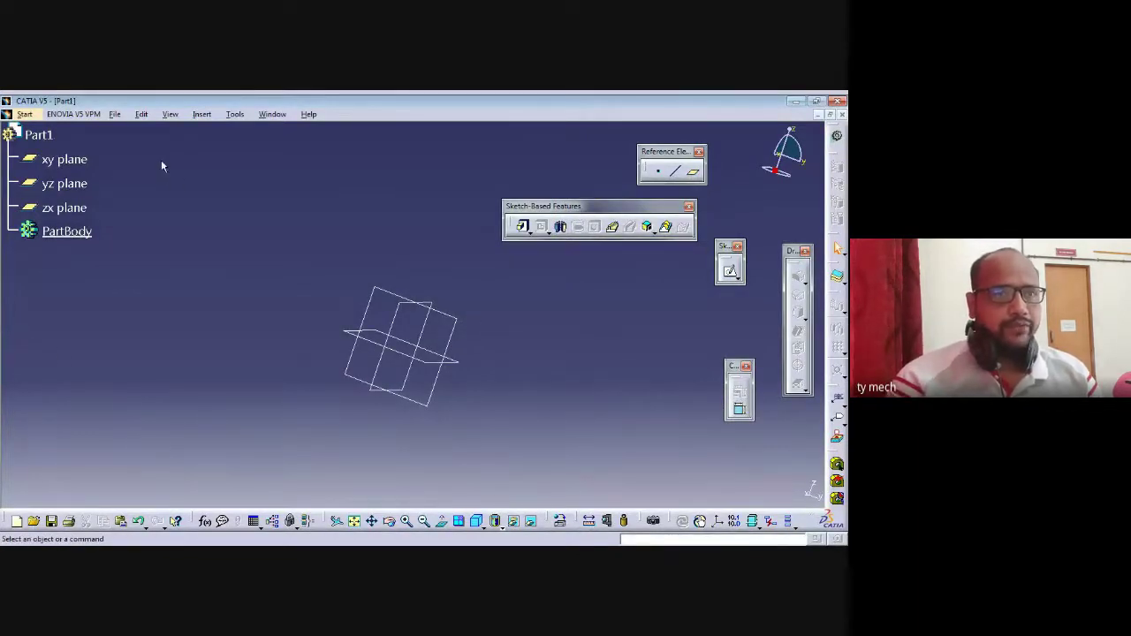
Open a new sketch on the xy plane and move the User Selection Filter toolbar clear of the sketch geometry
middle_click_drag(374, 263, 422, 373)
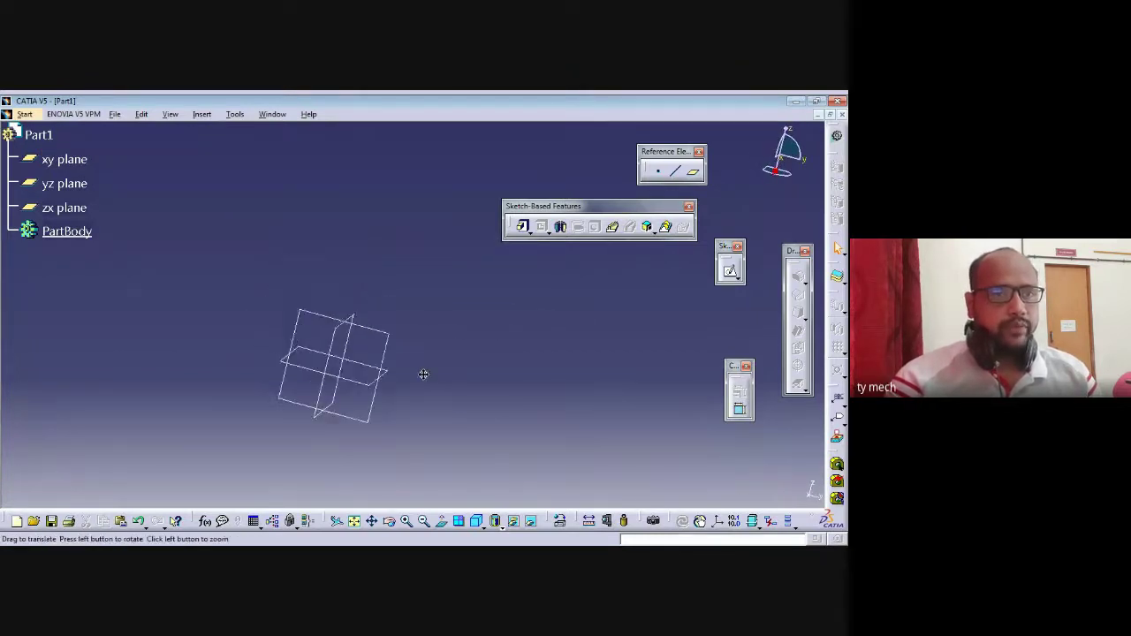
left_click(69, 159)
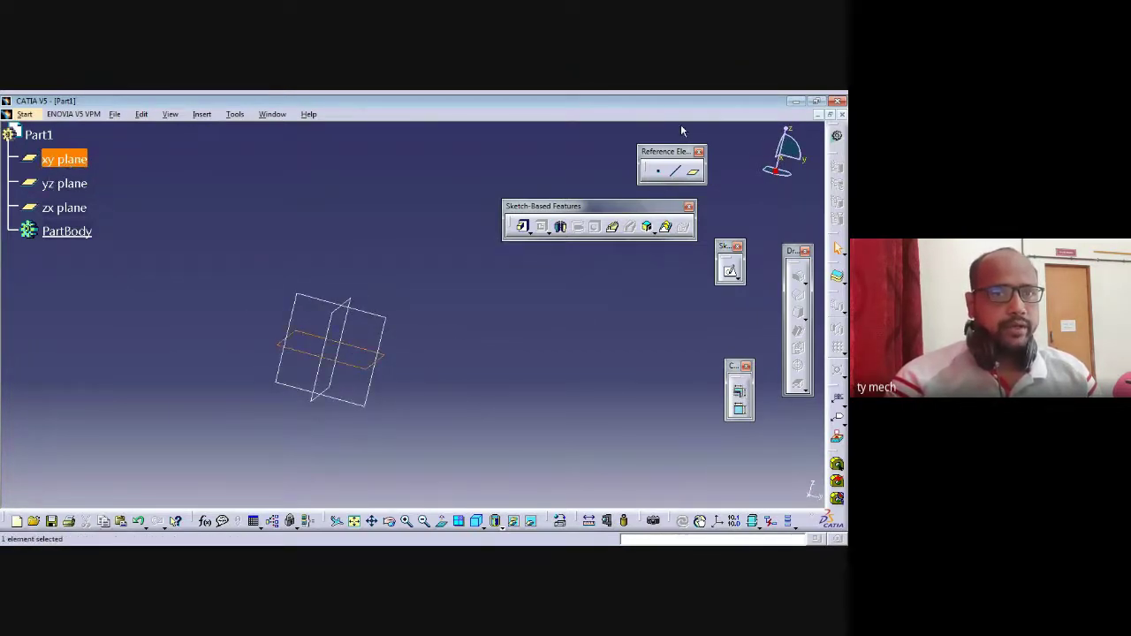
left_click(731, 274)
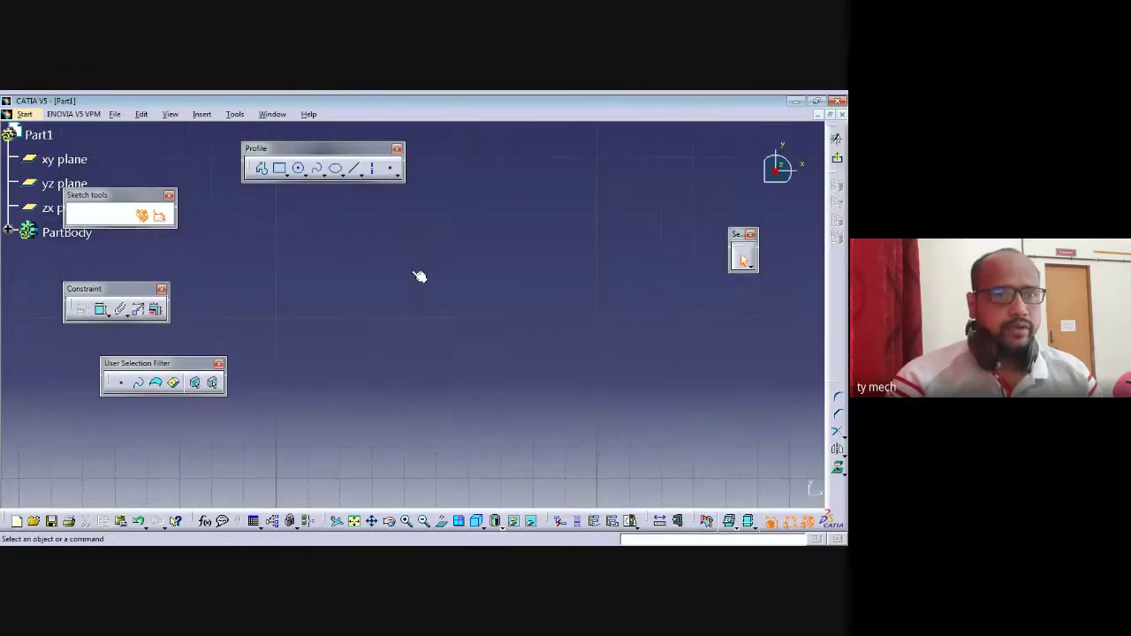
left_click(354, 521)
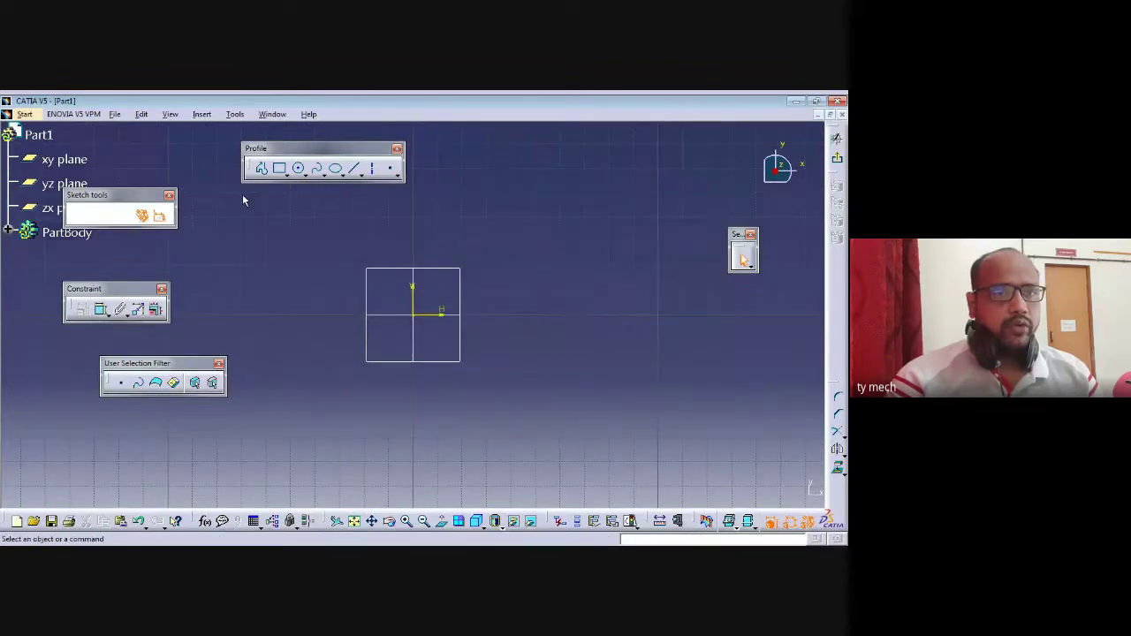
left_click_drag(171, 362, 75, 394)
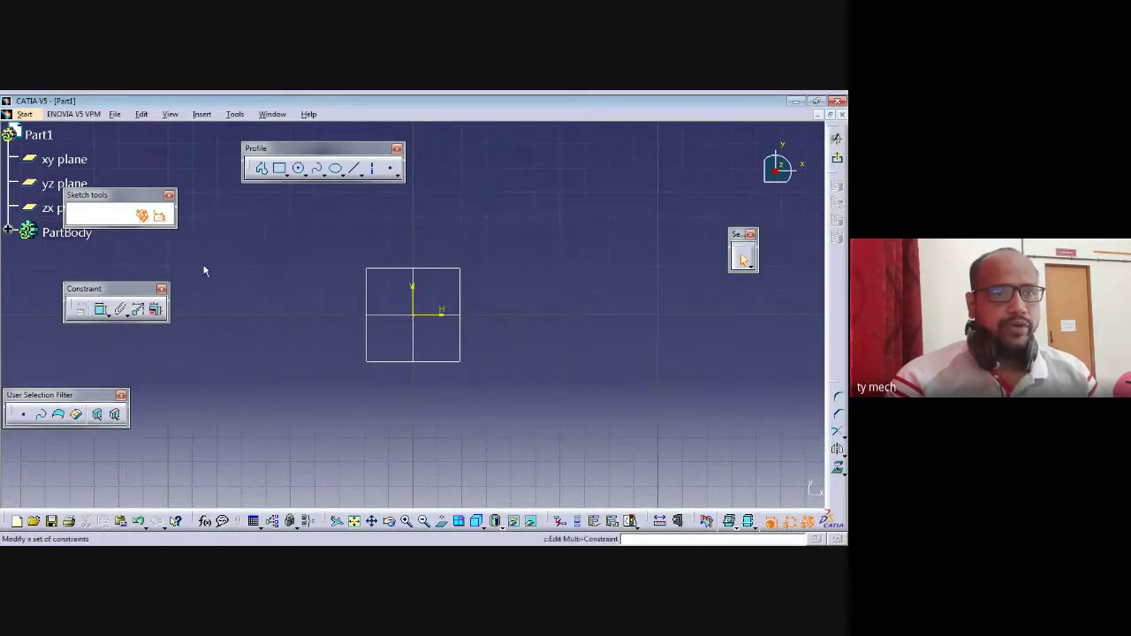
Sketch an open wavy spline through six points, running from beside the origin planes down to the far side, and exit the sketch
left_click(318, 174)
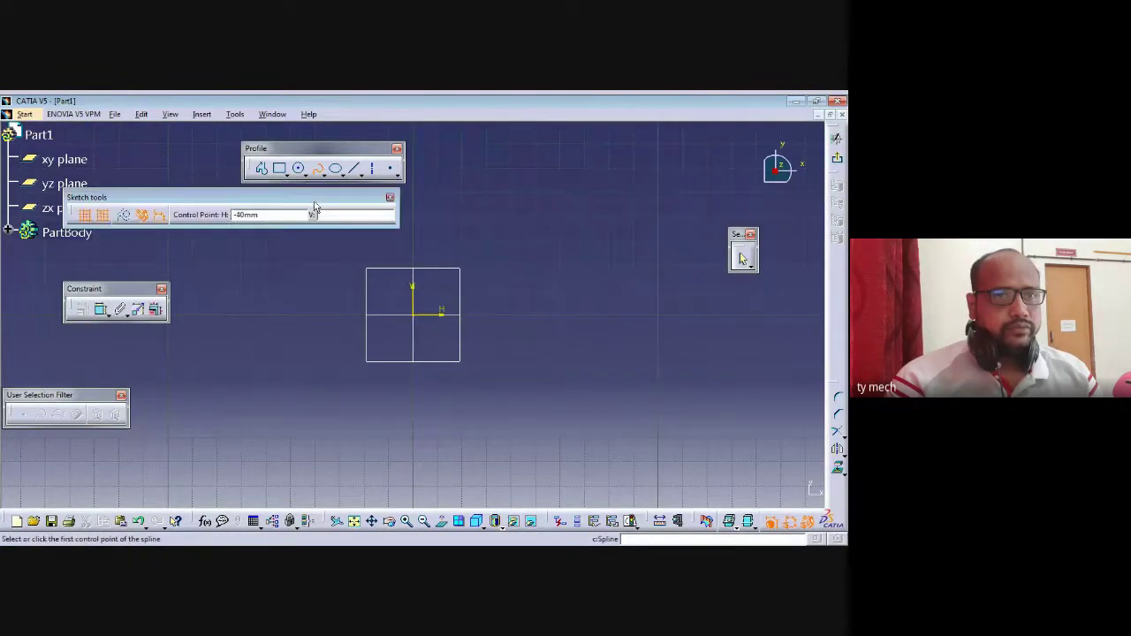
left_click(218, 362)
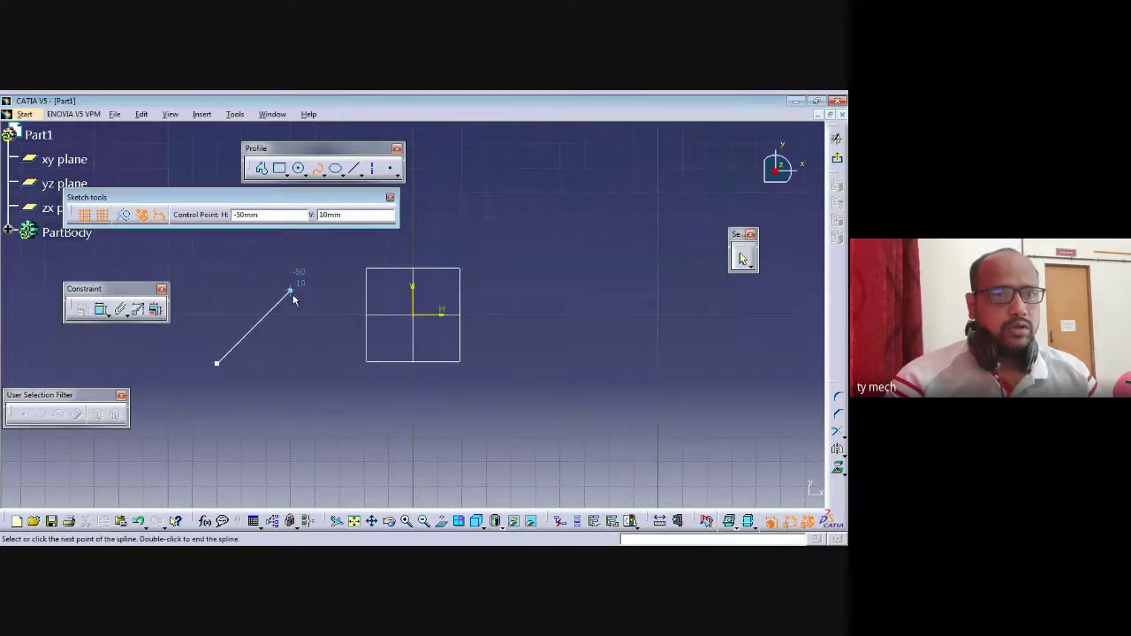
left_click(364, 266)
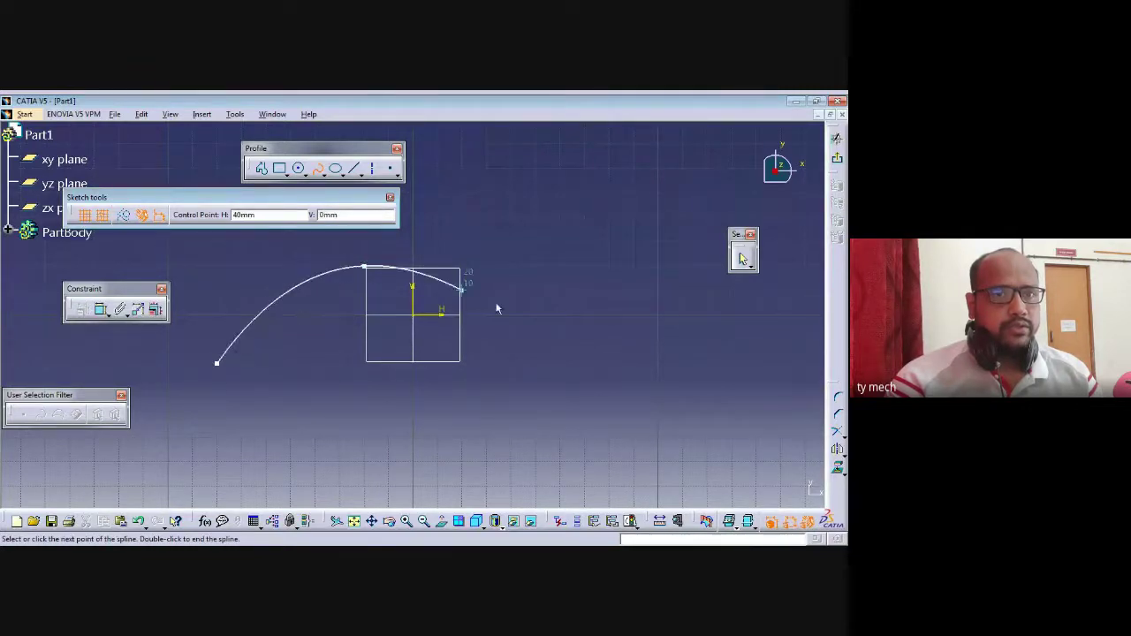
left_click(611, 365)
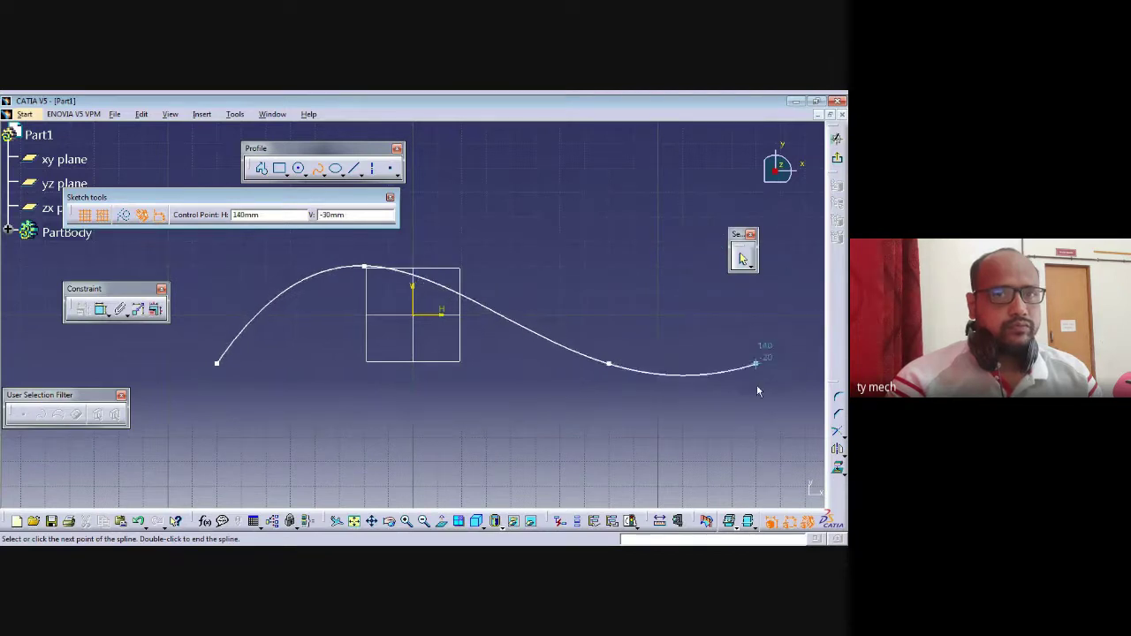
left_click(708, 461)
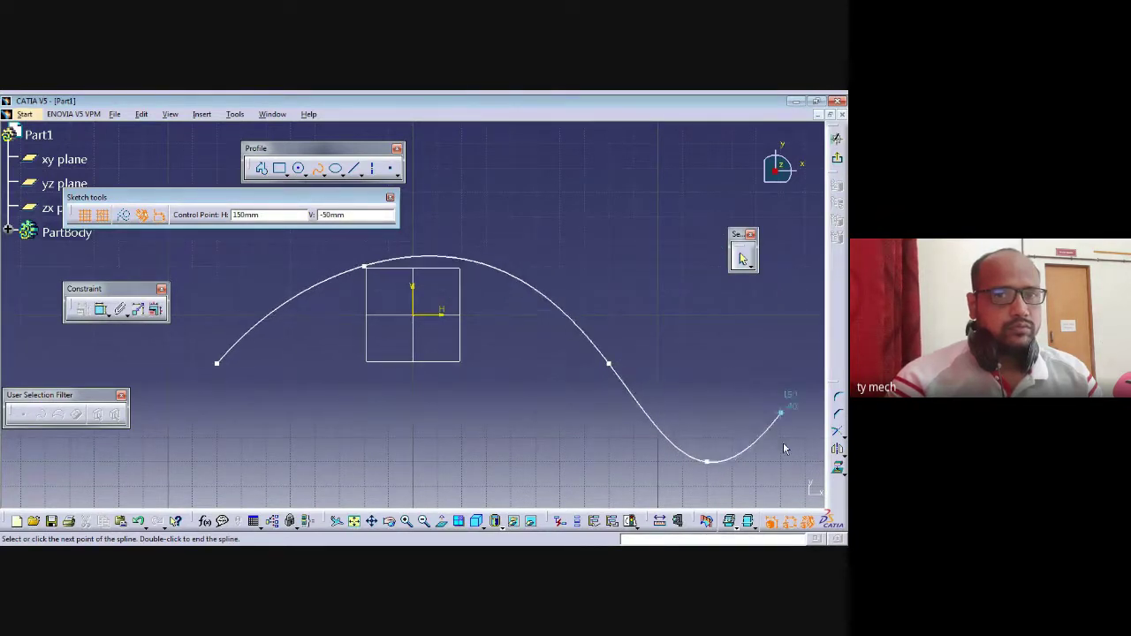
double_click(781, 485)
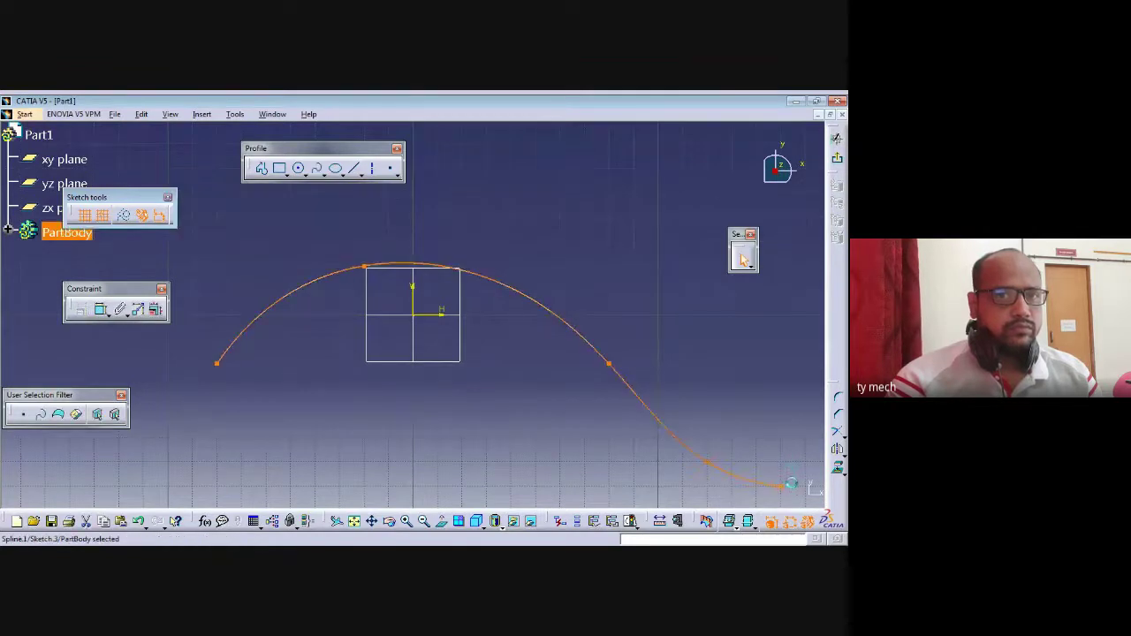
mouse_move(631, 327)
middle_mouse_down()
mouse_move(565, 280)
mouse_move(610, 315)
middle_mouse_up()
left_click(839, 163)
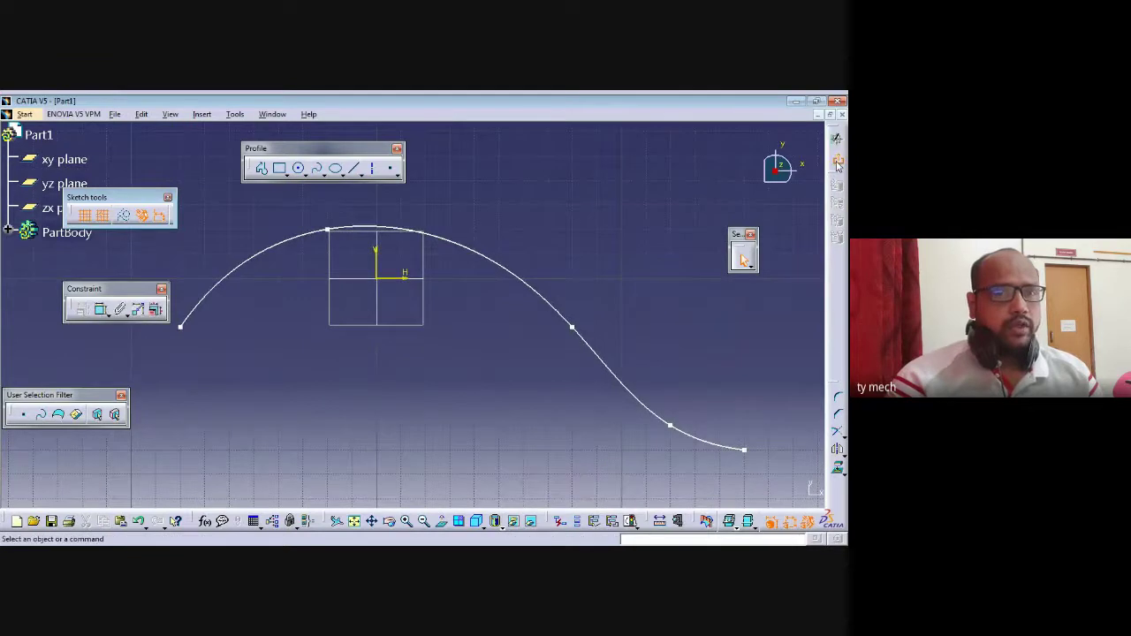
left_click(532, 410)
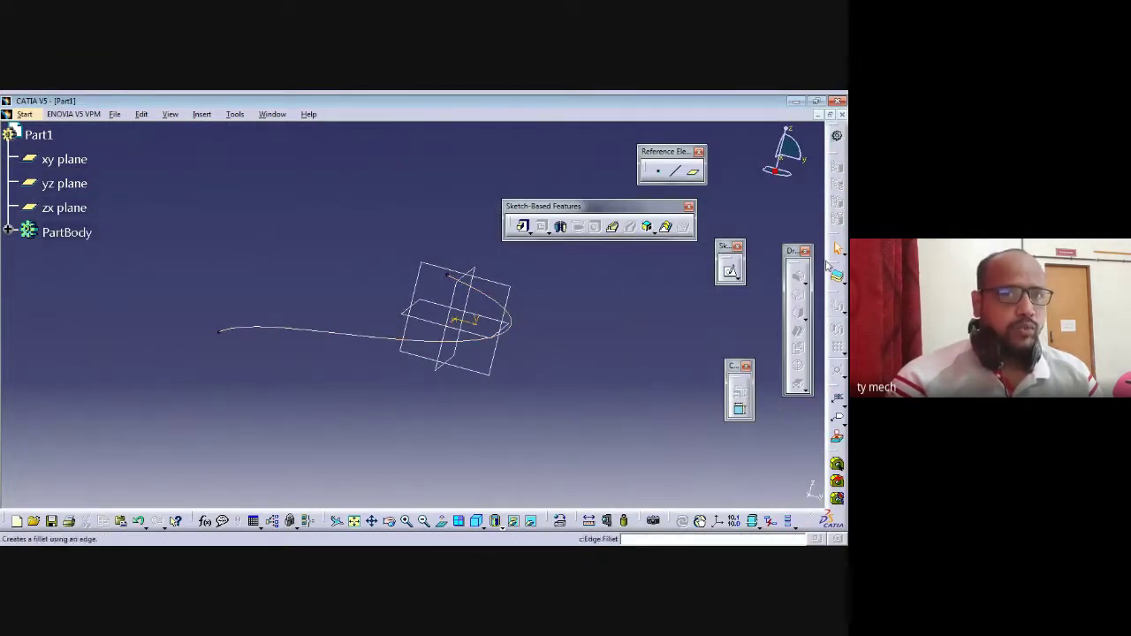
Start a reference plane from the spline's free end point and set its plane type to Normal to curve
mouse_move(667, 154)
left_mouse_down()
mouse_move(454, 151)
mouse_move(445, 172)
mouse_move(662, 155)
left_mouse_up()
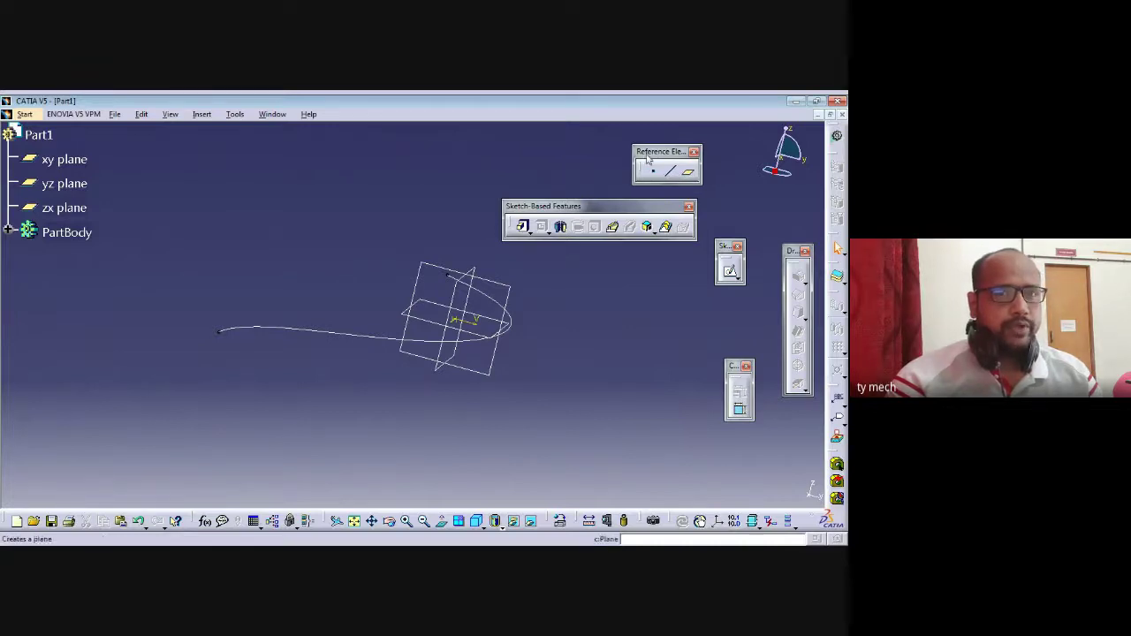
left_click(690, 174)
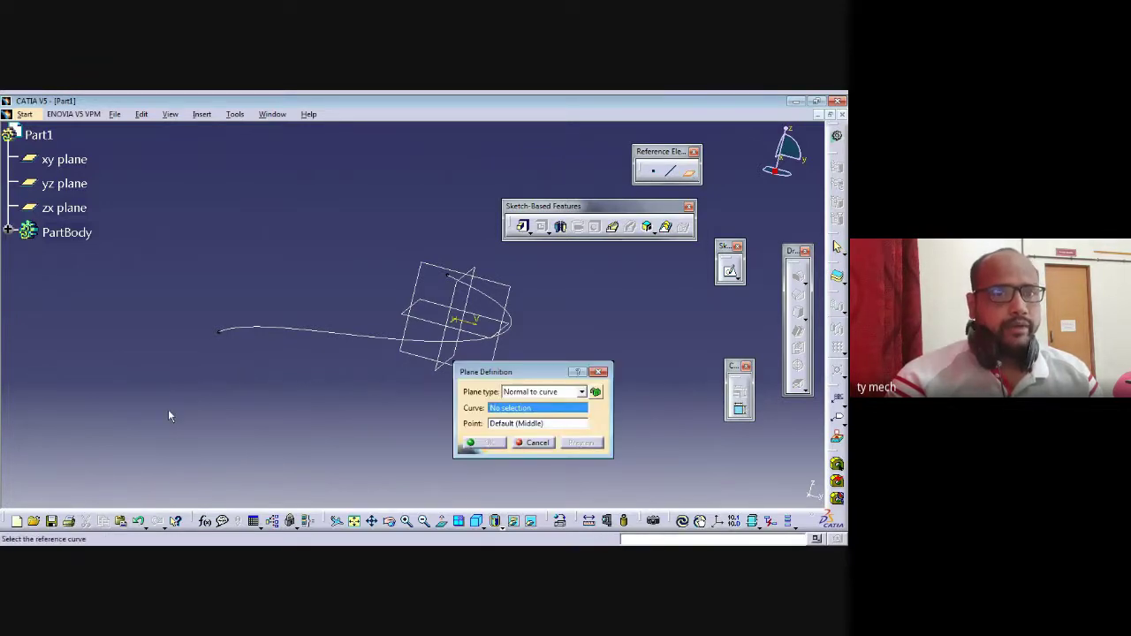
left_click(217, 331)
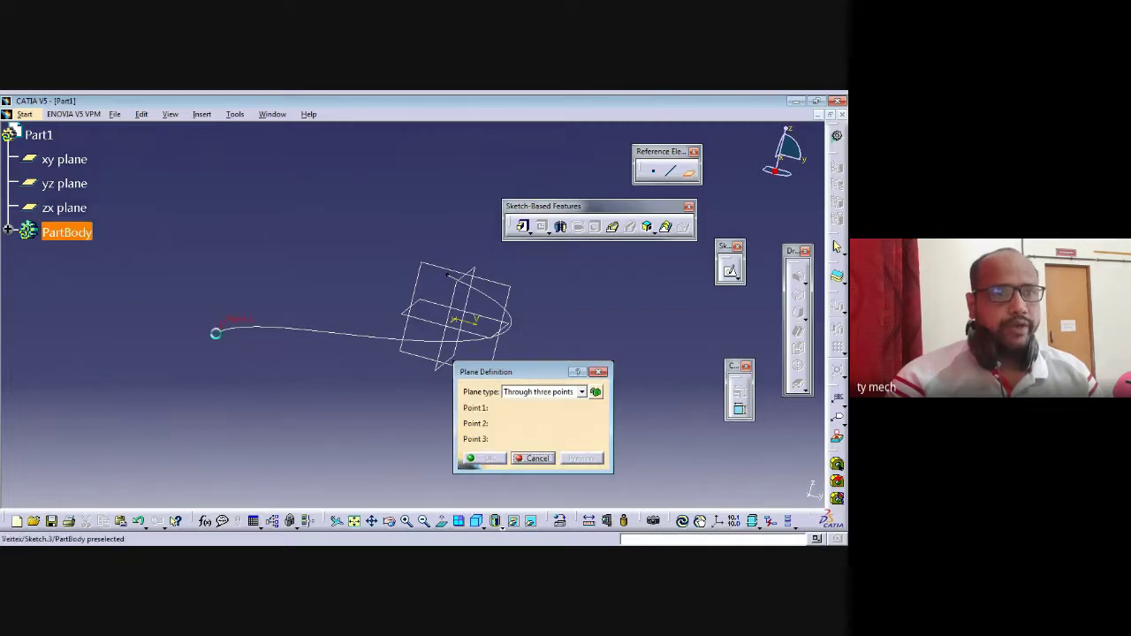
left_click(223, 334)
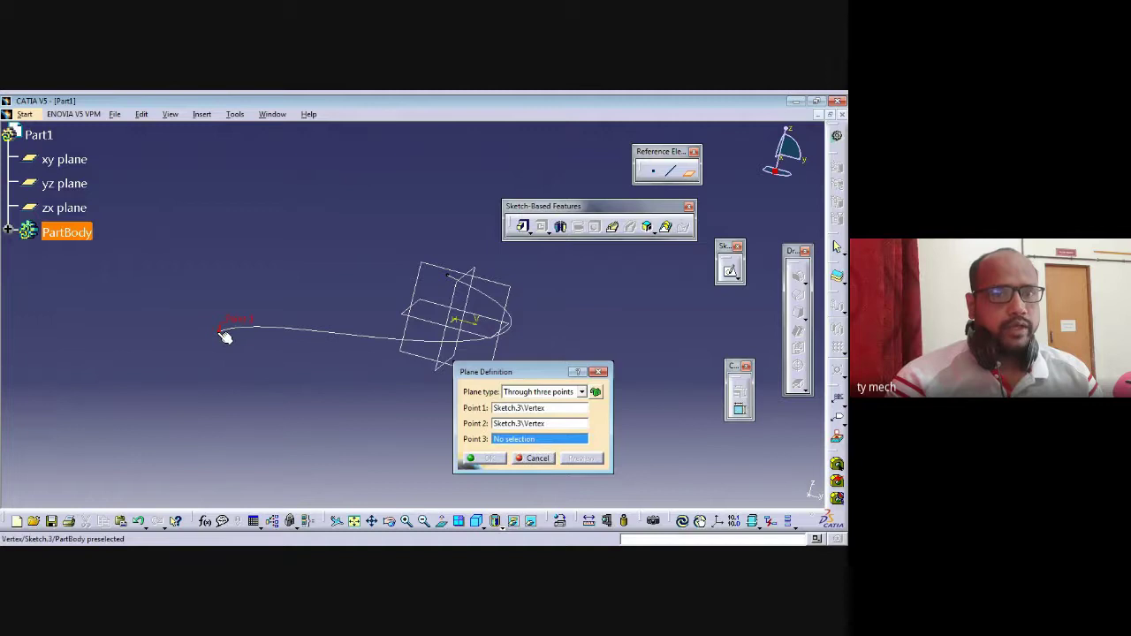
left_click(223, 335)
left_click(506, 271)
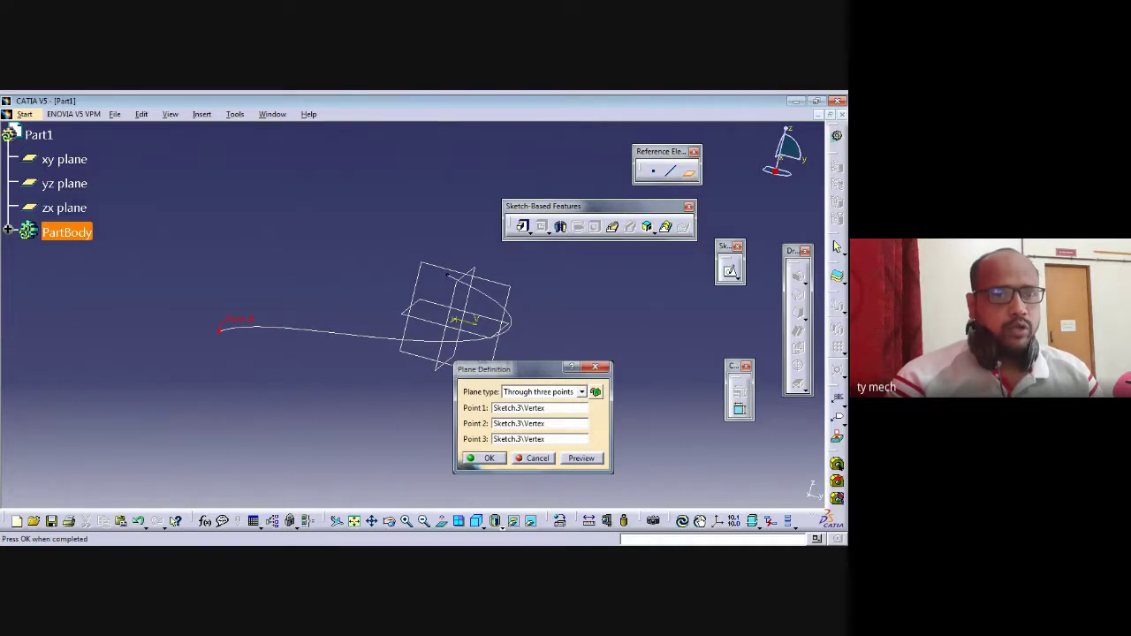
key("Down")
key("Down")
key("Down")
key("Down")
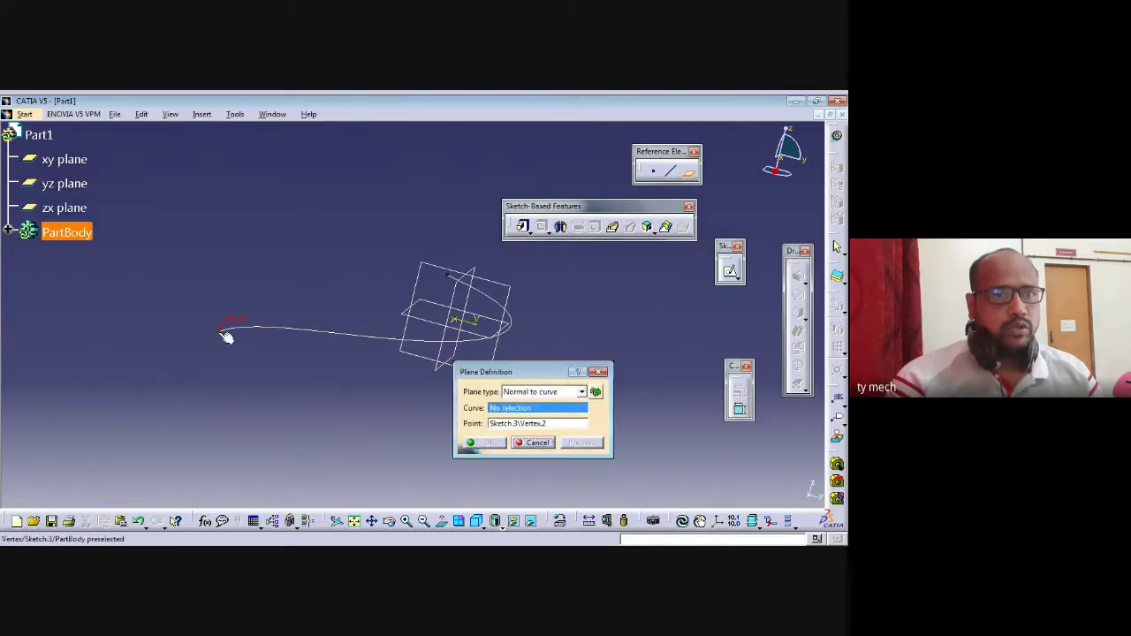
Reselect the spline's end point, restore the Normal to curve type, and create the plane with the spline as its curve
key("Up")
key("Up")
key("Up")
key("Up")
left_click(225, 334)
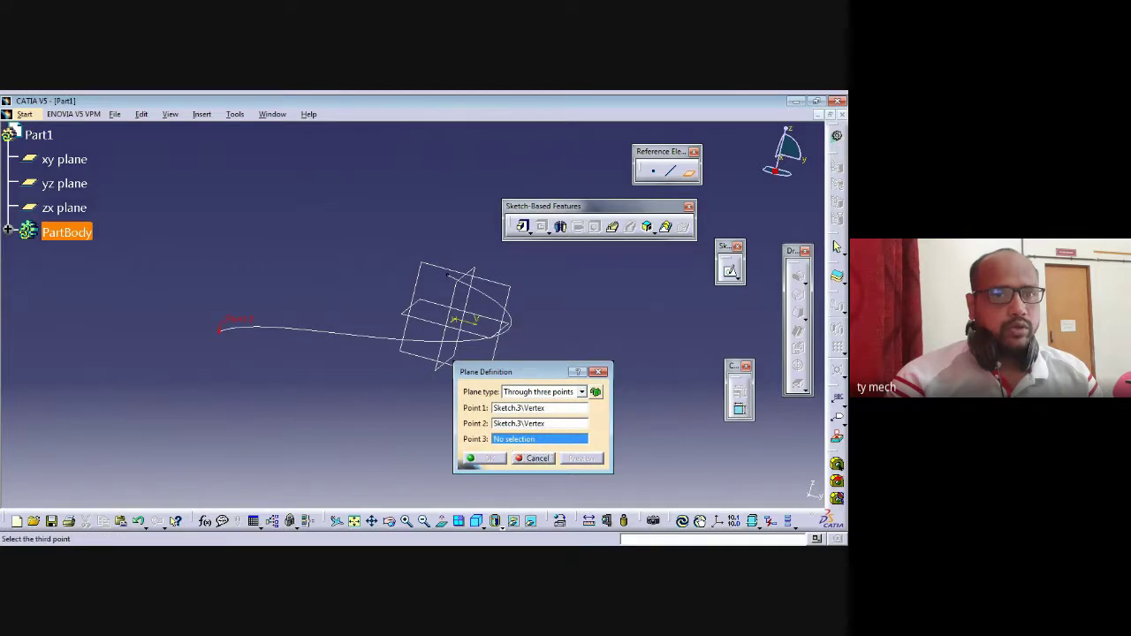
key("Down")
key("Down")
key("Down")
key("Down")
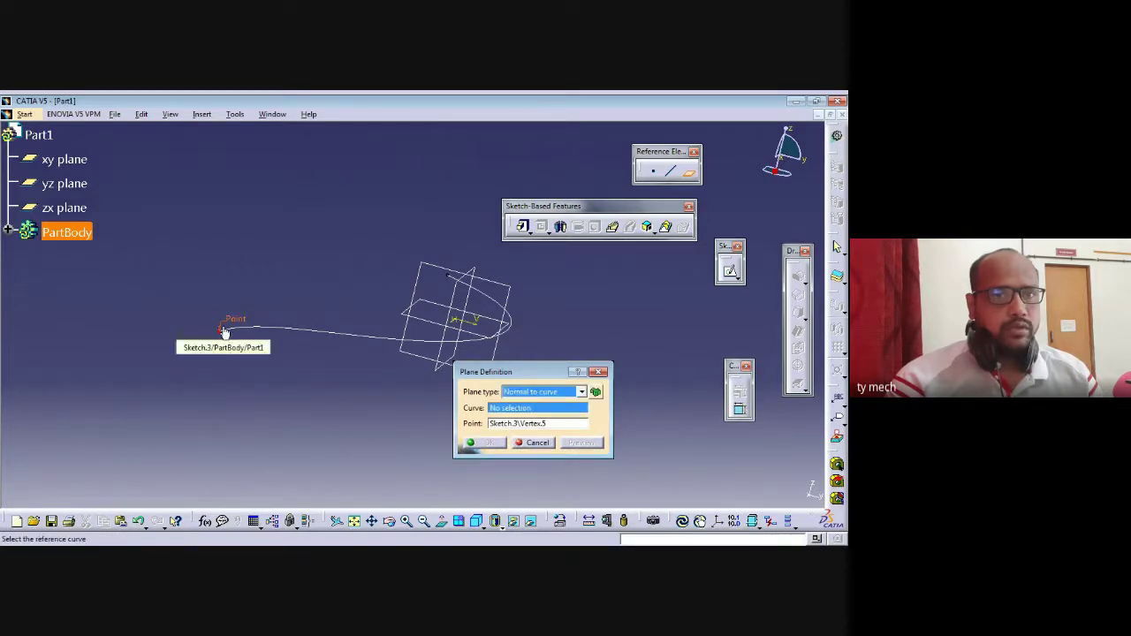
left_click(290, 329)
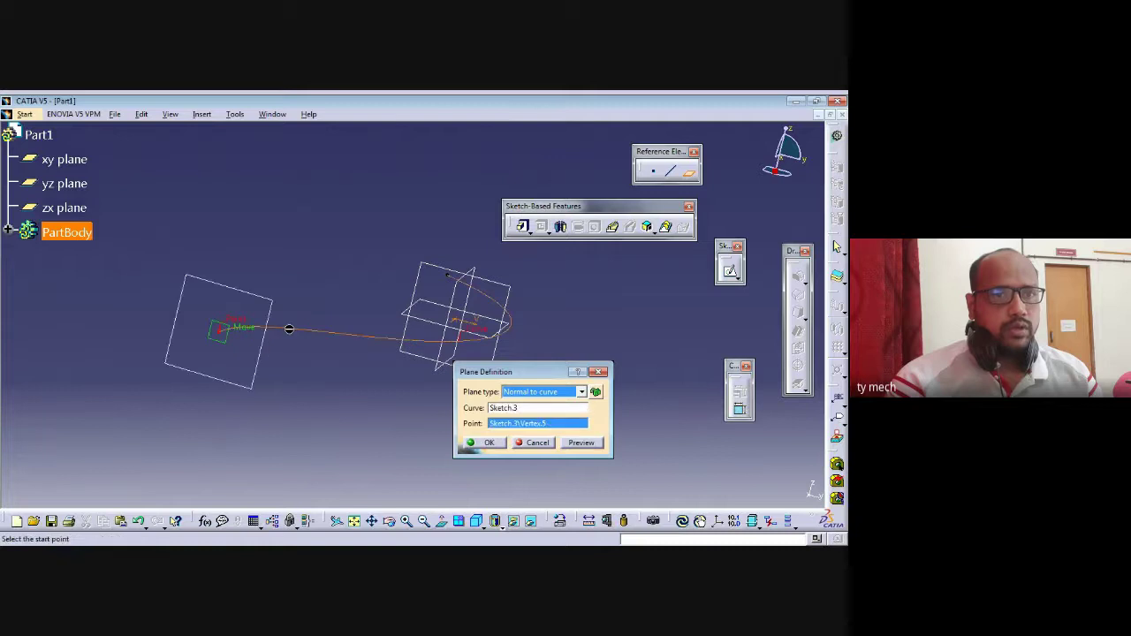
left_click(485, 443)
Open a sketch on the plane normal to the spline's end and draw a small circle above the end point
middle_click_drag(361, 452, 326, 457)
left_click(172, 421)
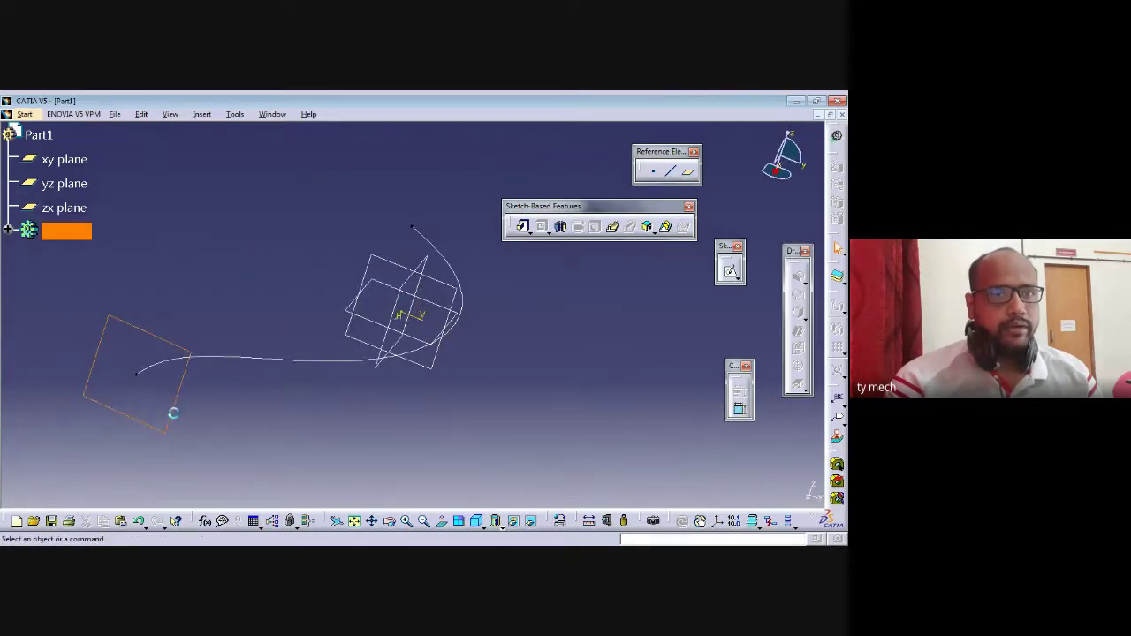
left_click(731, 273)
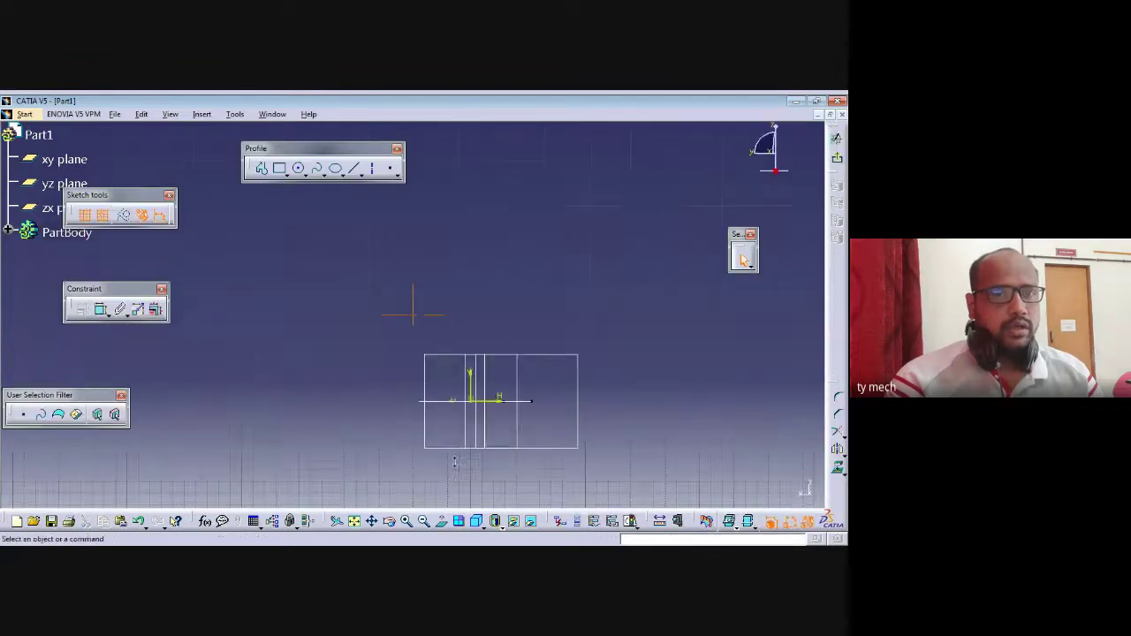
middle_click_drag(598, 383, 542, 371)
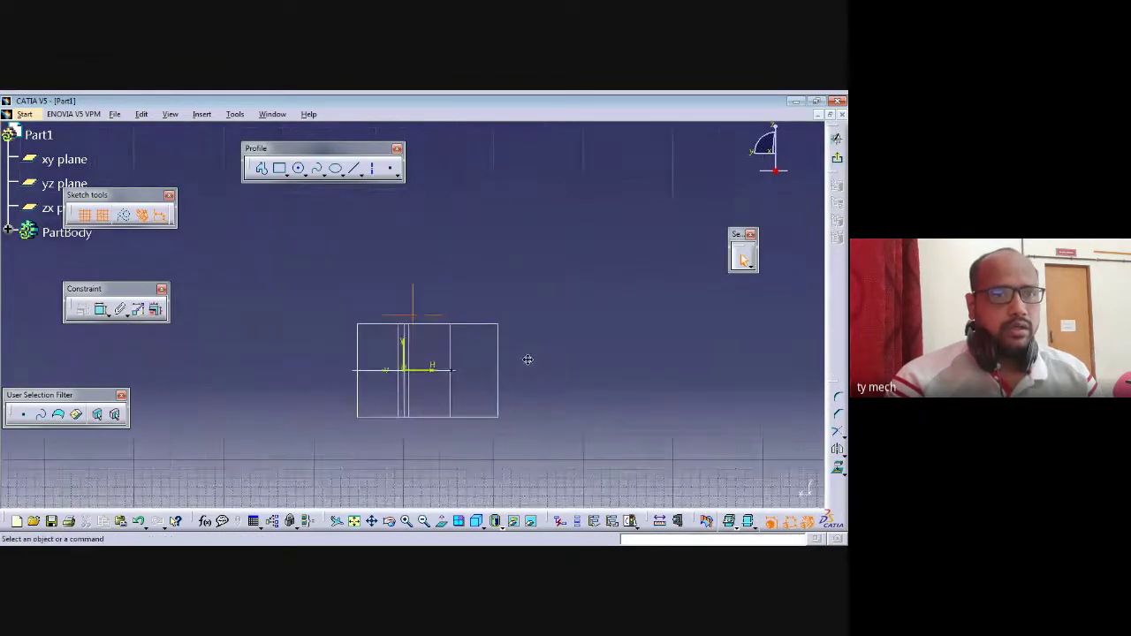
left_click(300, 170)
mouse_move(412, 310)
middle_mouse_down()
mouse_move(535, 434)
mouse_move(522, 379)
mouse_move(470, 328)
mouse_move(410, 331)
middle_mouse_up()
left_click(299, 169)
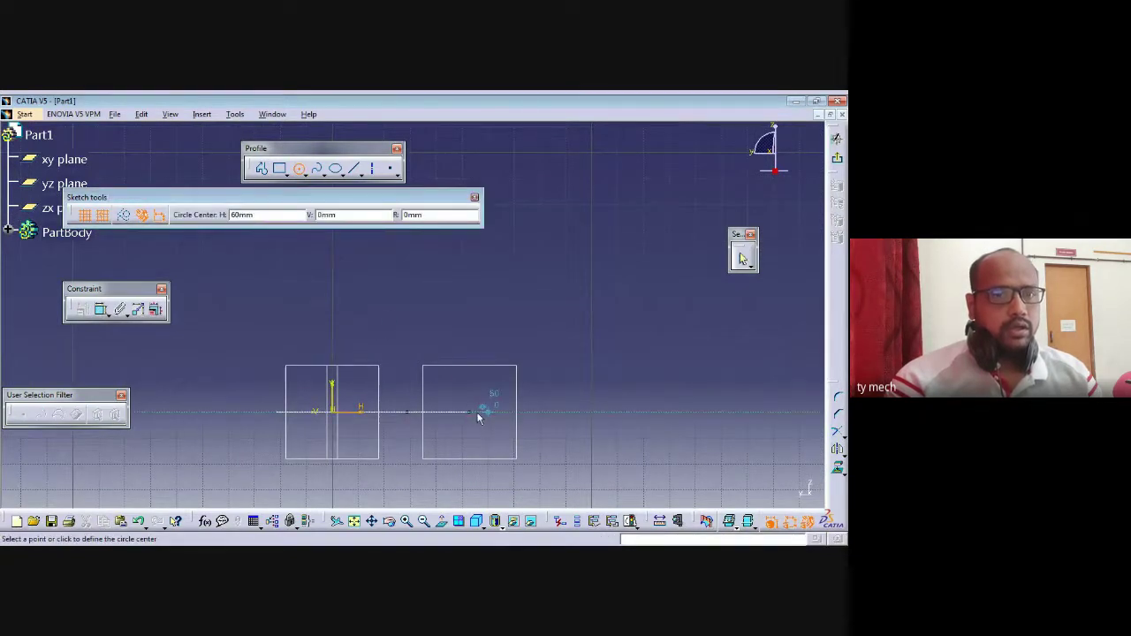
left_click(487, 335)
left_click(510, 323)
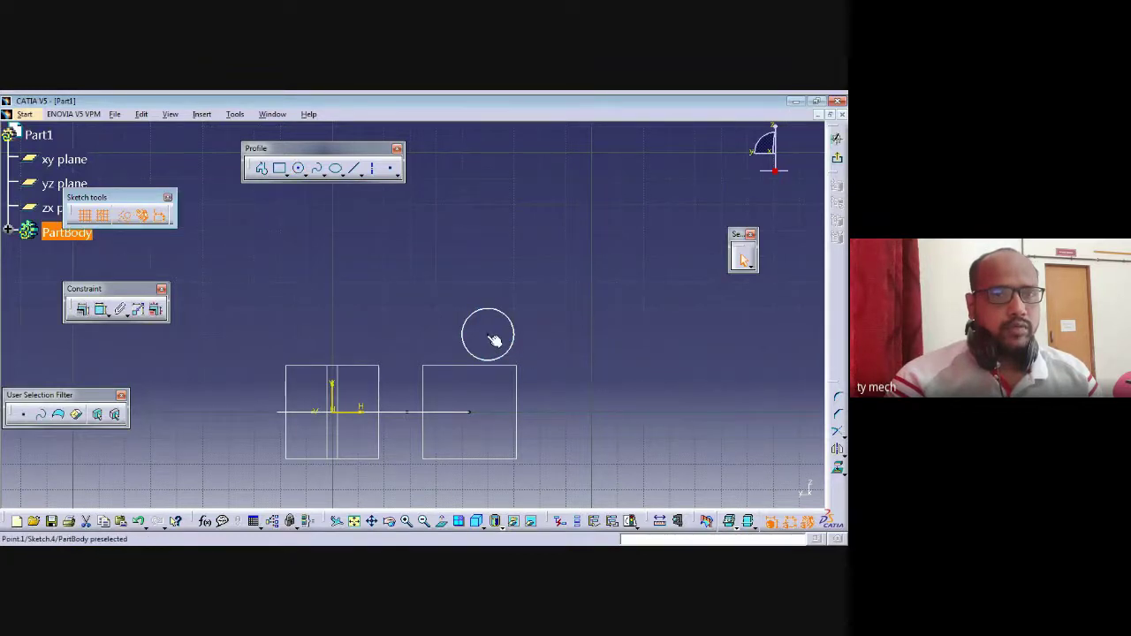
Make the circle's centre coincident with the spline's end point and exit the sketch
left_click(469, 410, "ctrl")
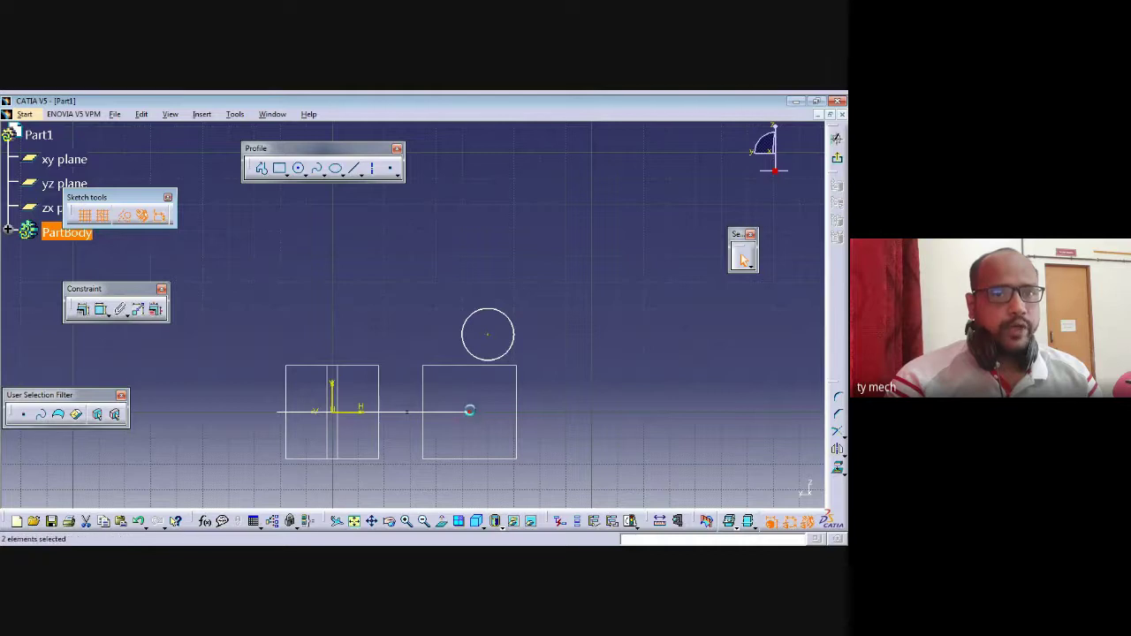
left_click(82, 311)
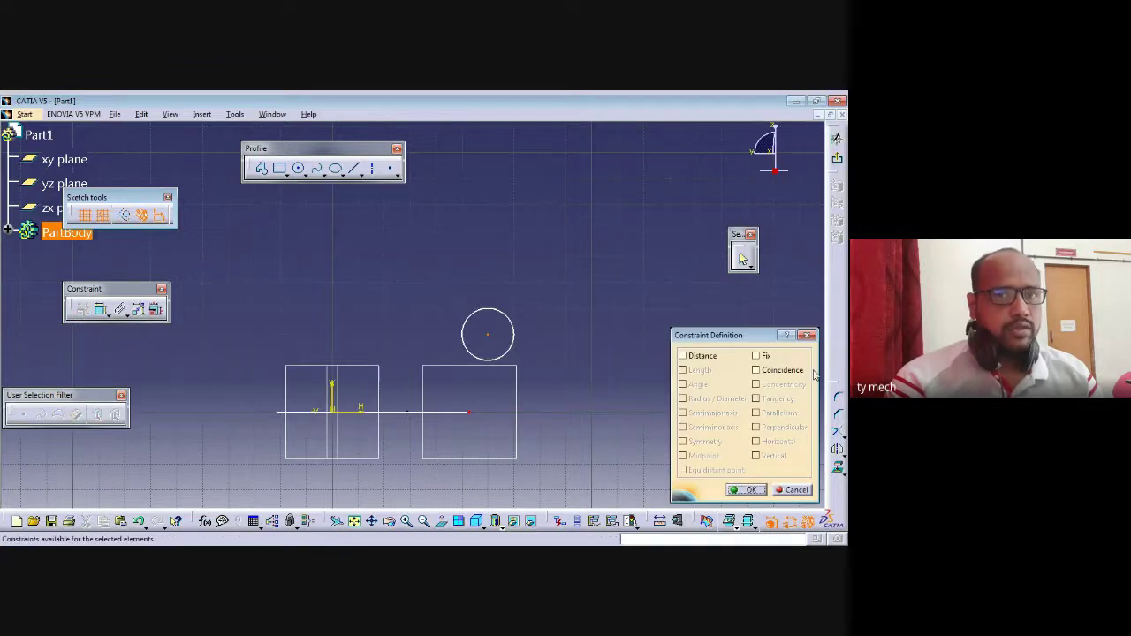
left_click(764, 372)
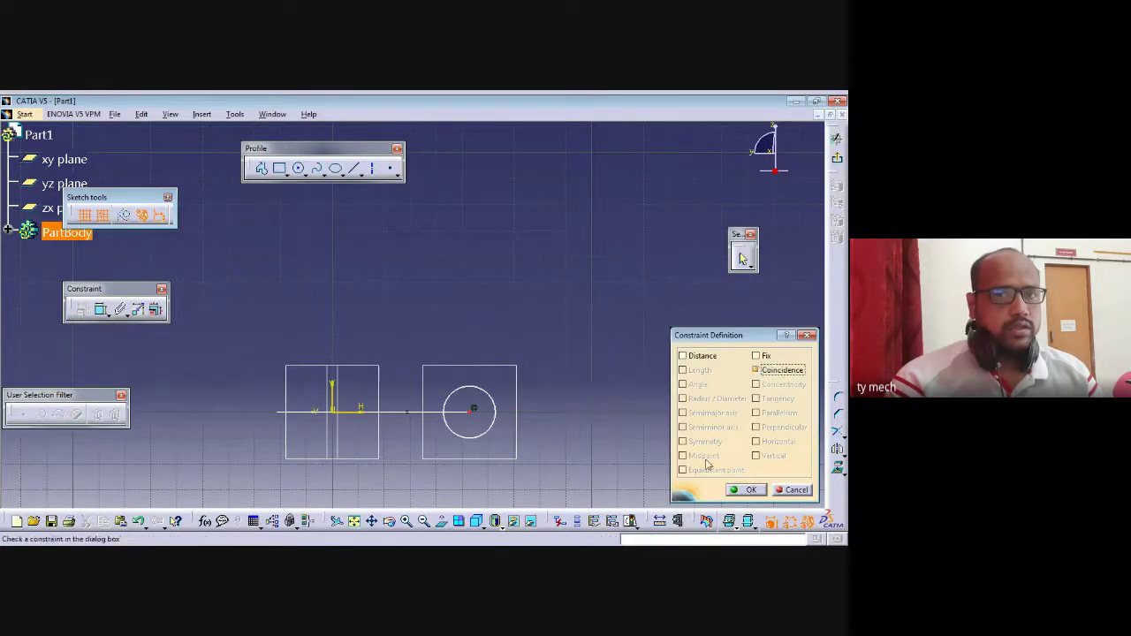
left_click(746, 490)
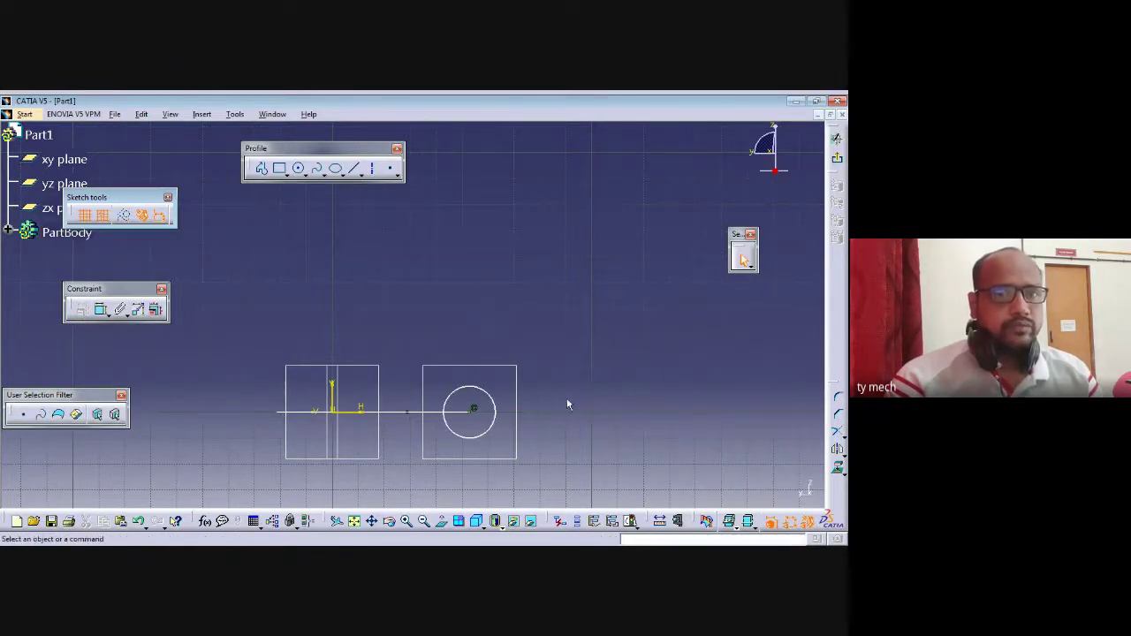
left_click(837, 139)
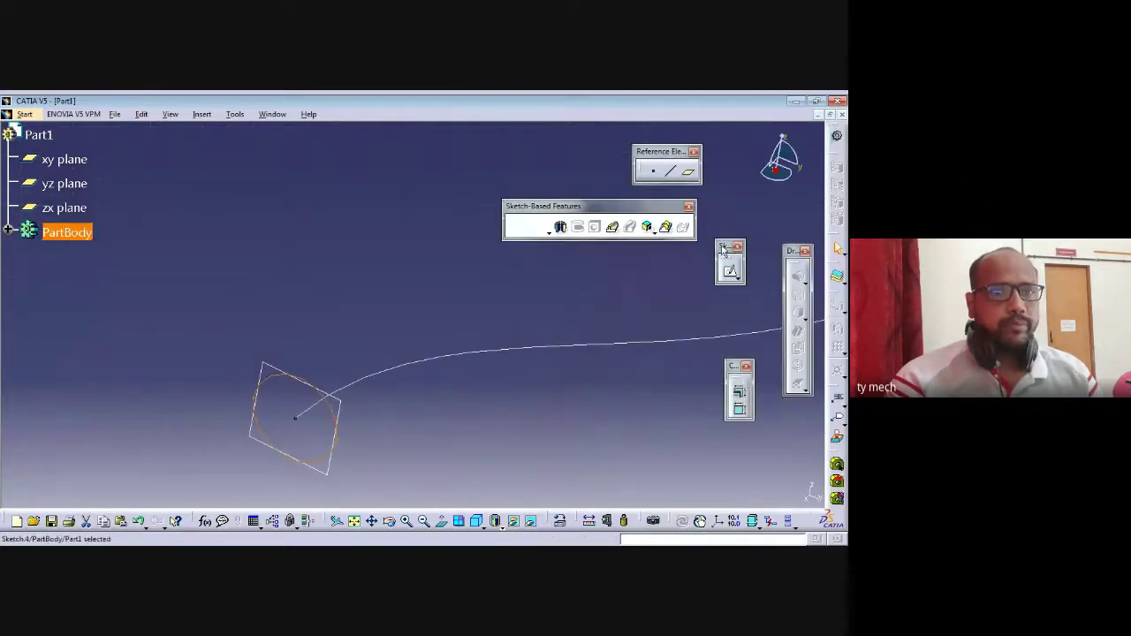
Create a rib with the circle sketch as profile and the open spline as centre curve, using Keep angle profile control
middle_click_drag(362, 315, 344, 316)
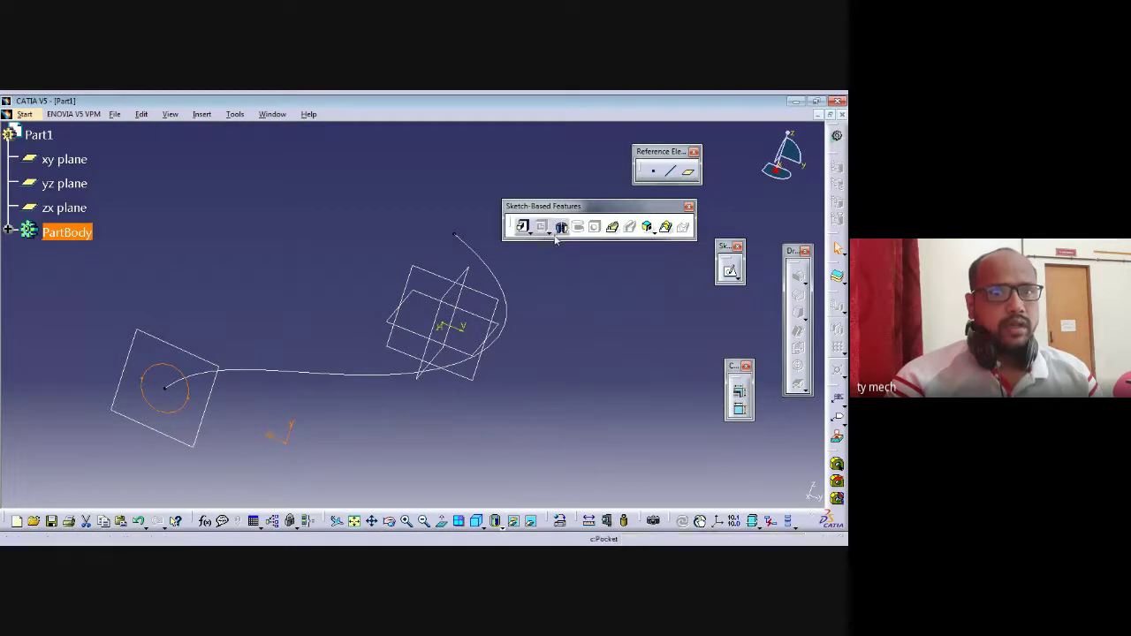
left_click(612, 228)
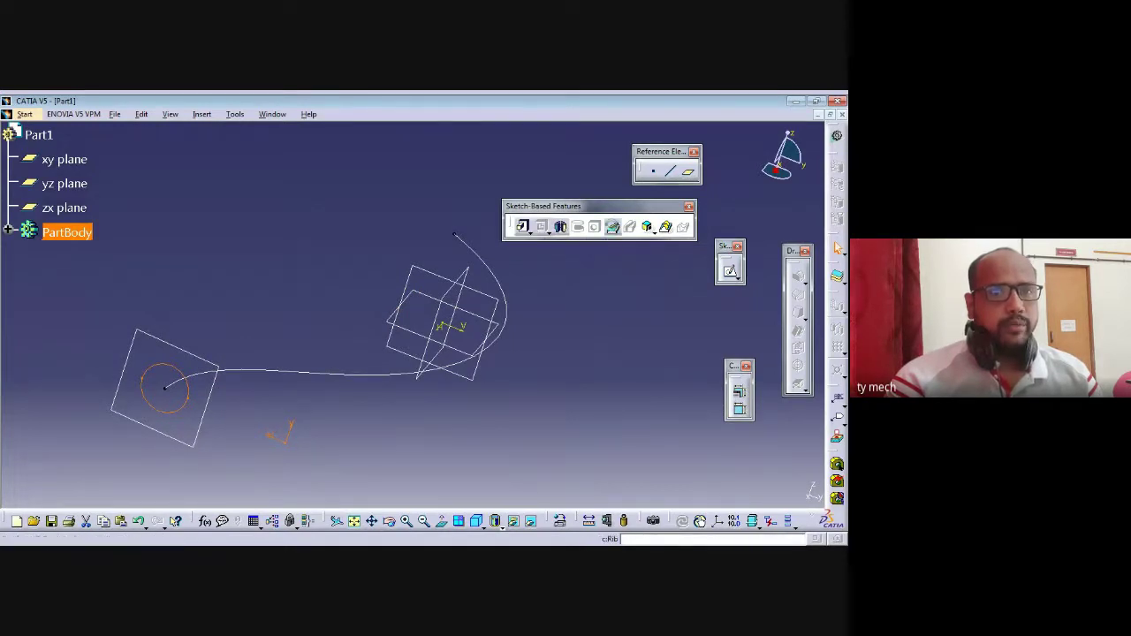
left_click(750, 318)
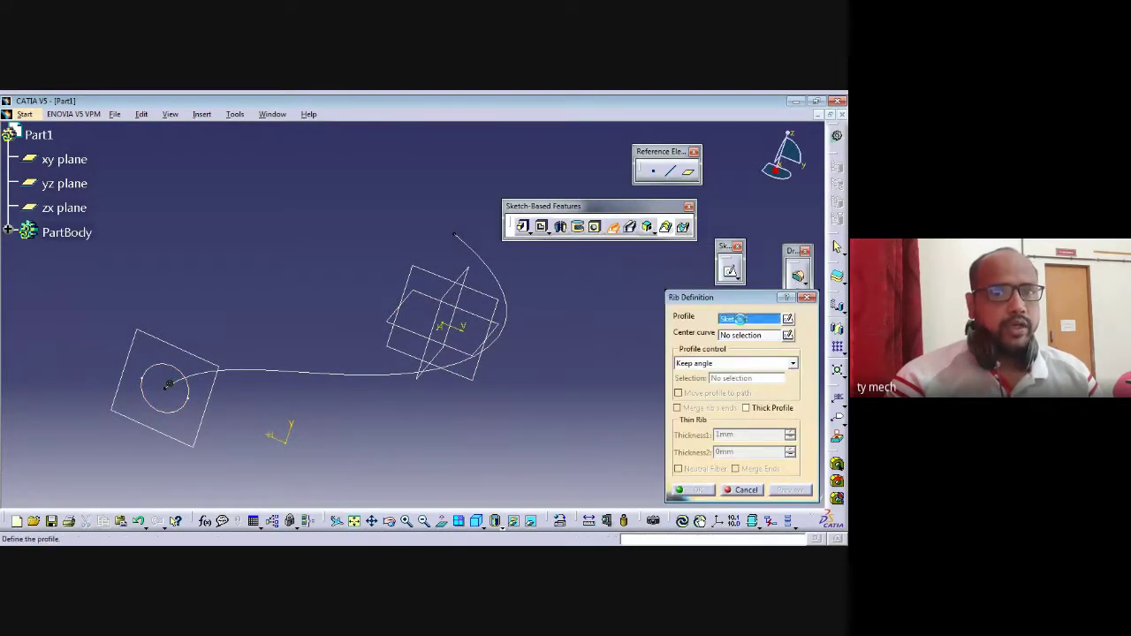
left_click(188, 398)
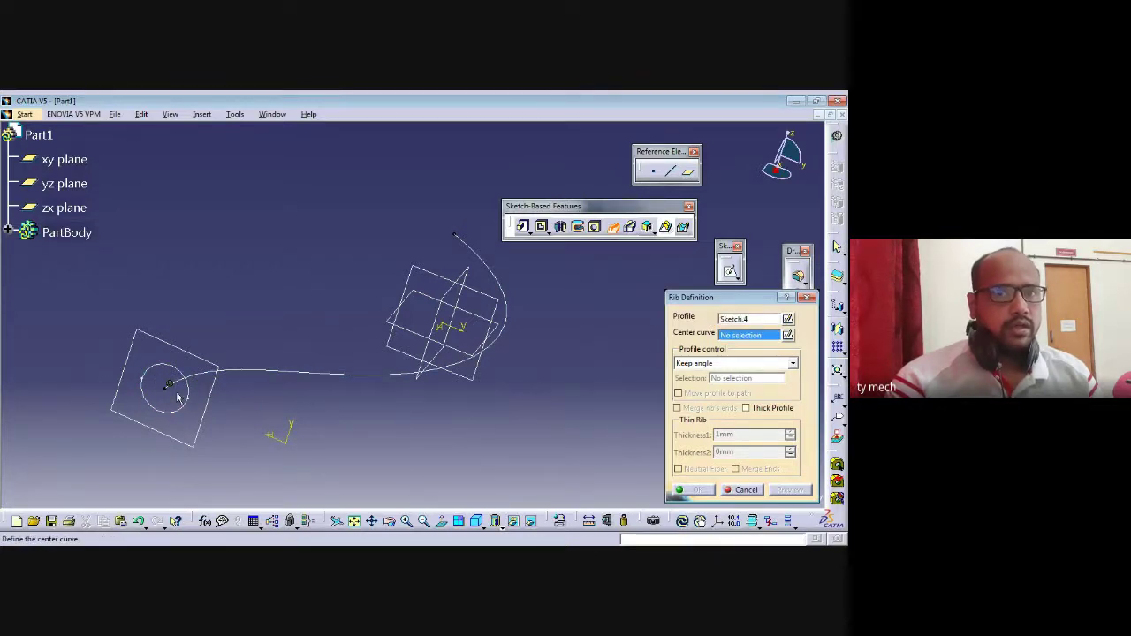
left_click(292, 374)
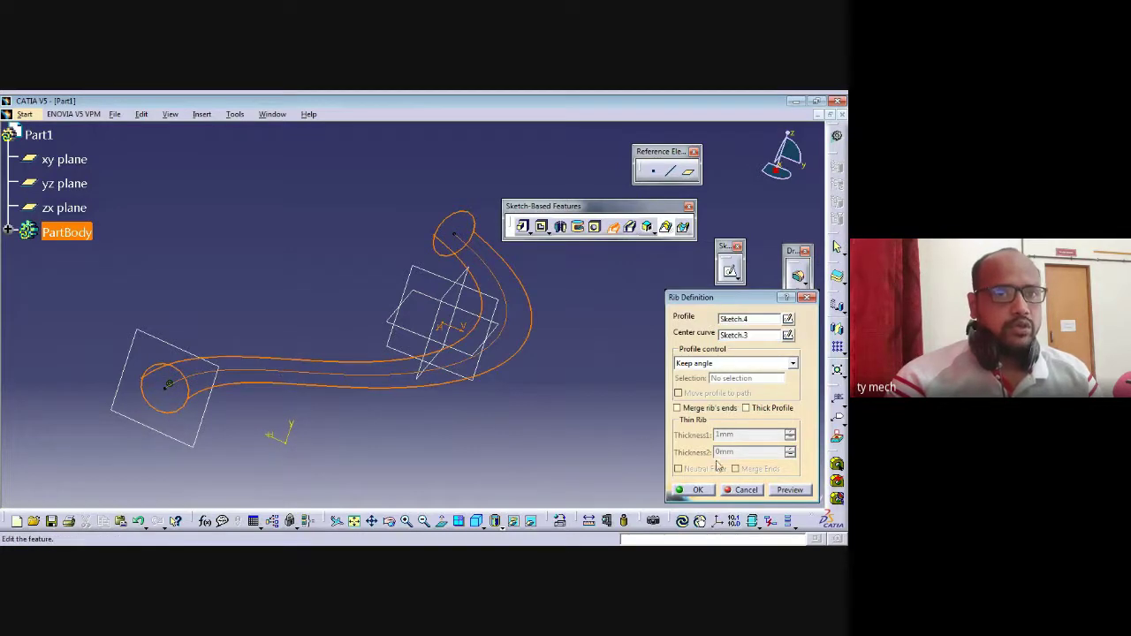
left_click(696, 491)
middle_click_drag(525, 394, 573, 244)
middle_click_drag(440, 437, 374, 371)
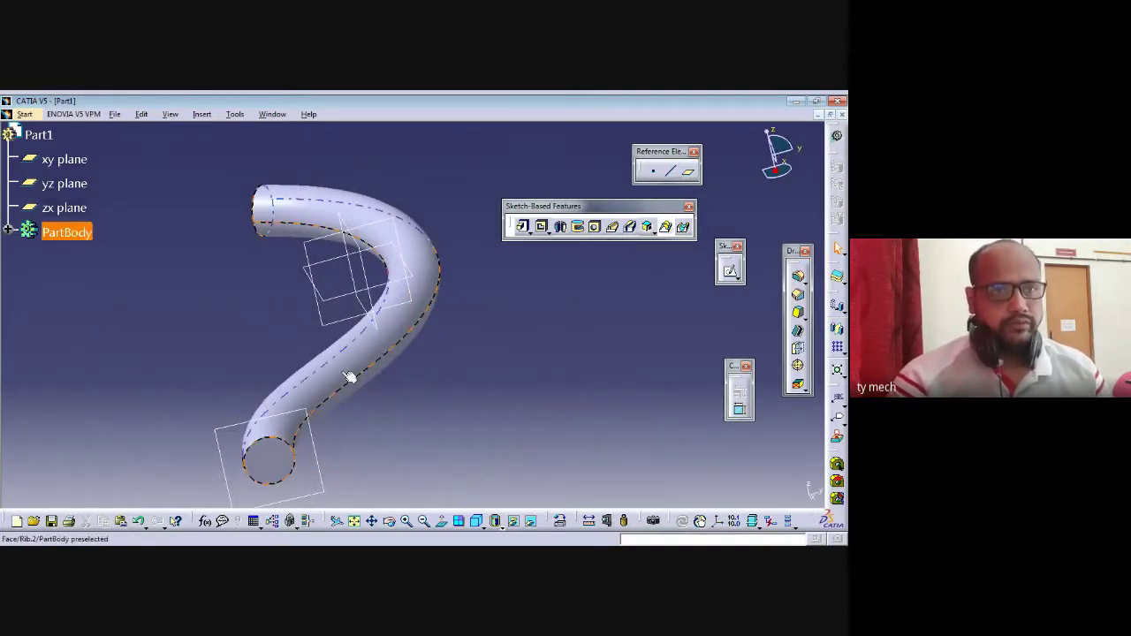
Delete the circular rib and the spline sketch behind it, including all children of the spline
left_click(341, 372)
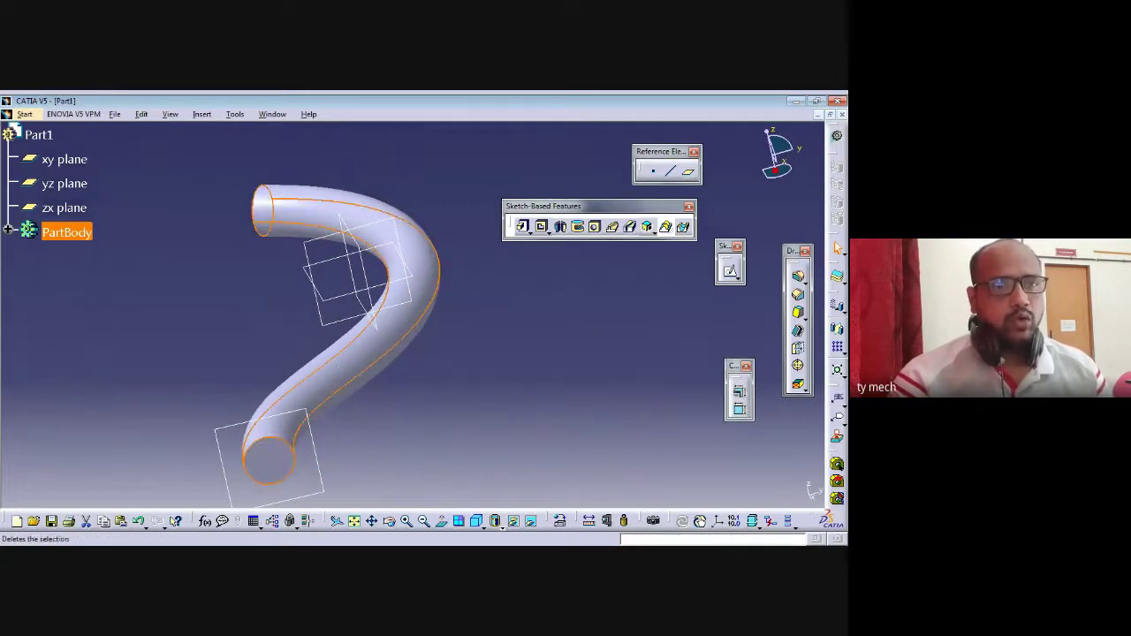
key("Delete")
left_click(411, 335)
left_click(353, 364)
key("Delete")
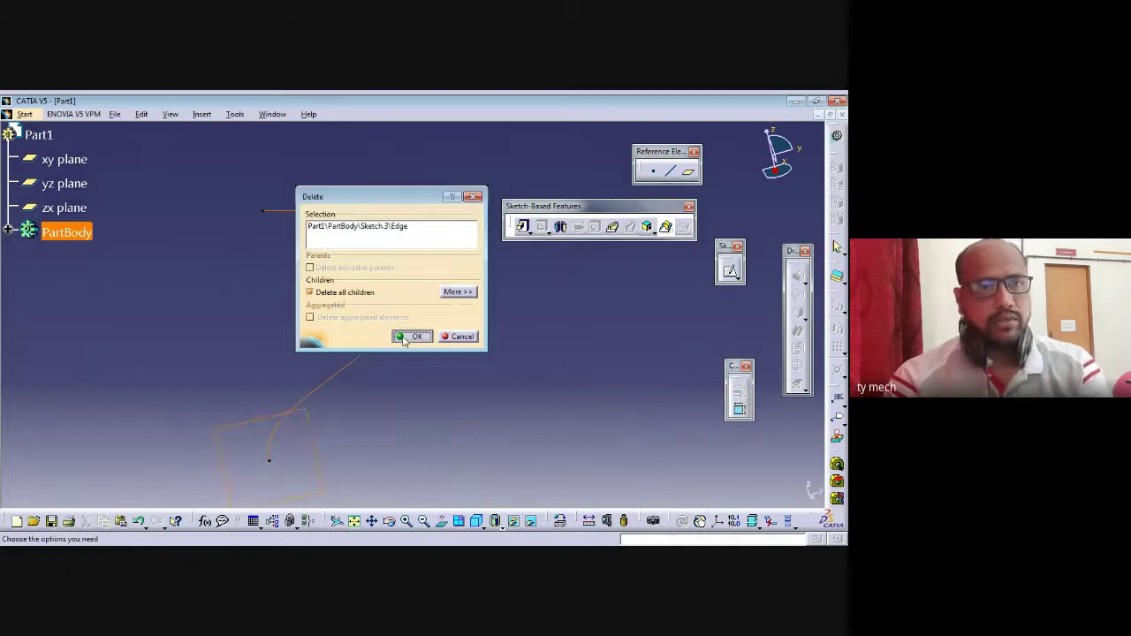
left_click(415, 337)
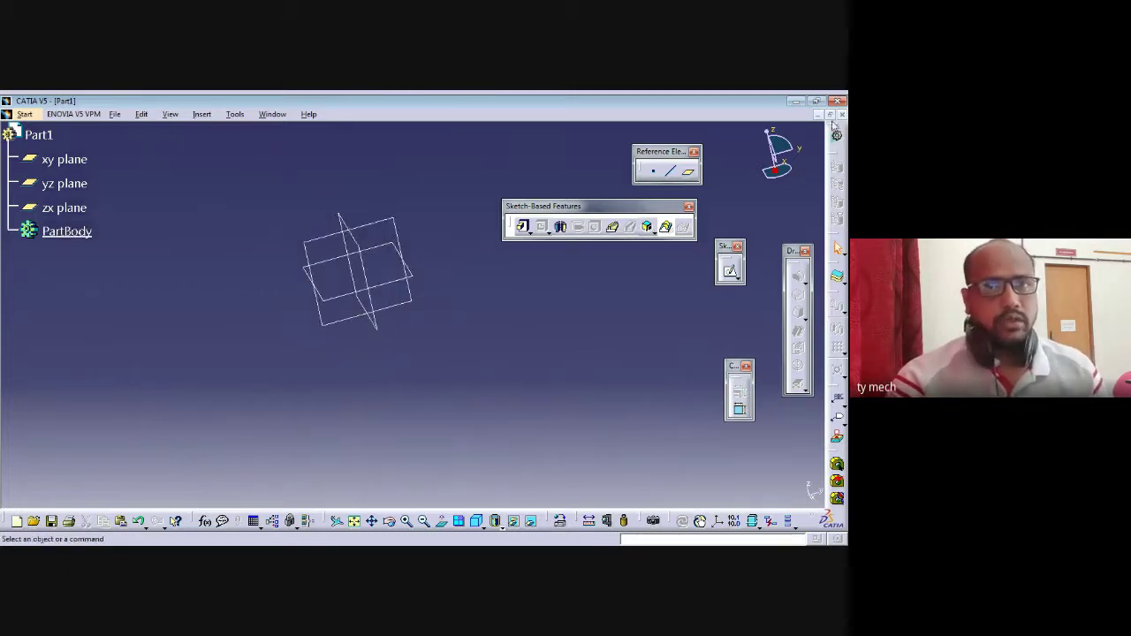
Close the current part without saving and create a new Part Design part named Part1 with hybrid design enabled
left_click(842, 115)
left_click(451, 354)
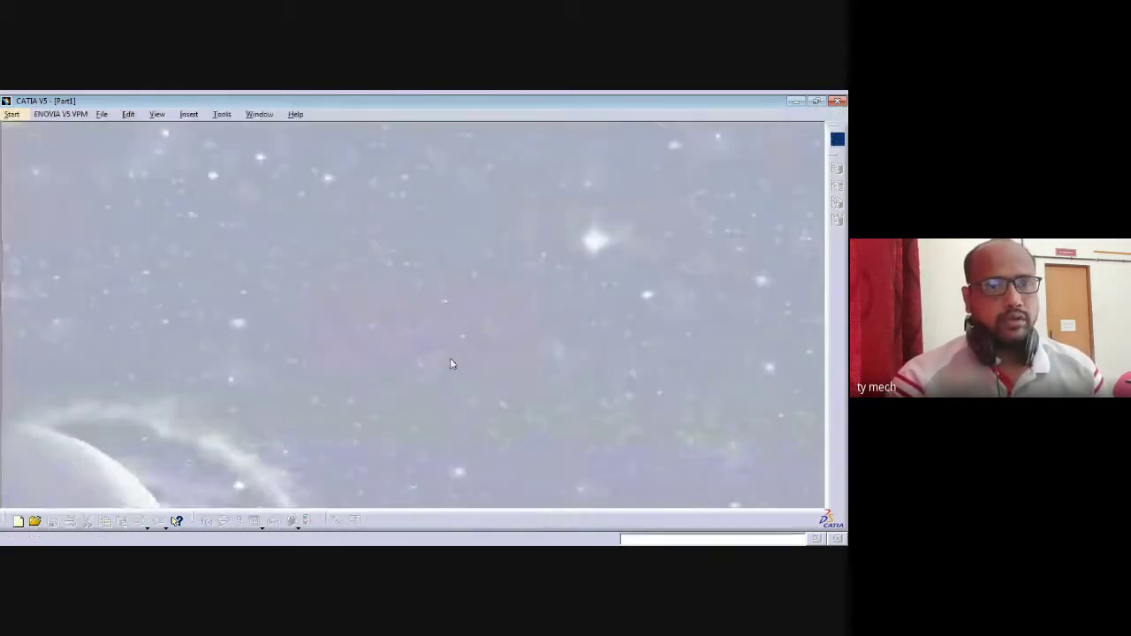
left_click(14, 115)
mouse_move(71, 144)
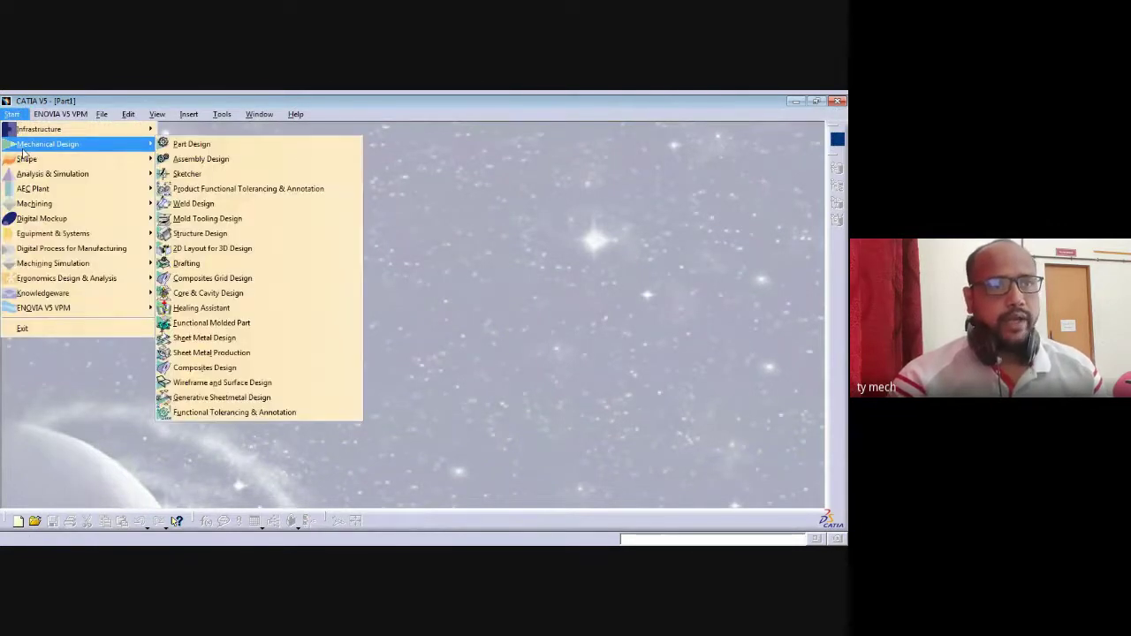
left_click(245, 145)
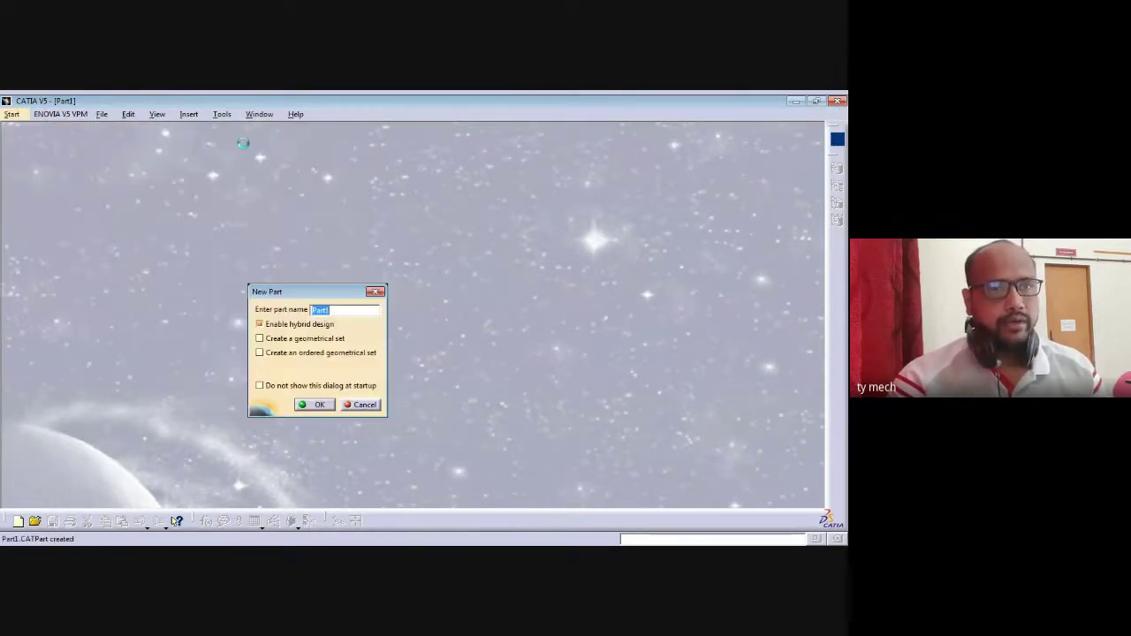
left_click(316, 404)
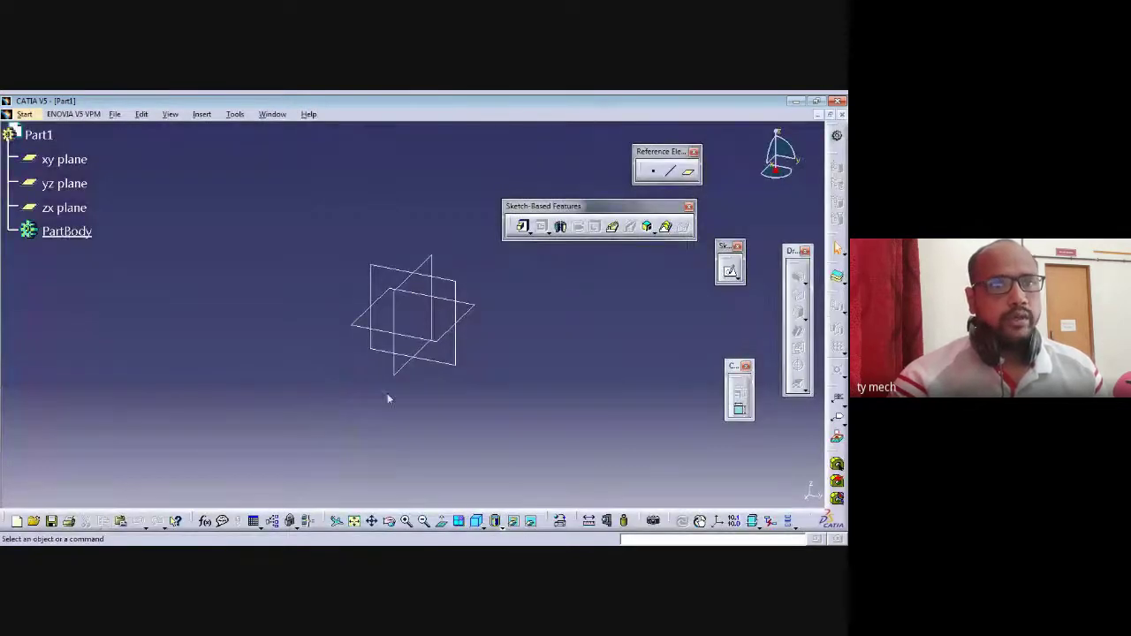
Open a sketch on the xy plane and draw a wide rectangle about 130 mm high around the origin, starting at H -100 mm, V 50 mm
left_click(468, 316)
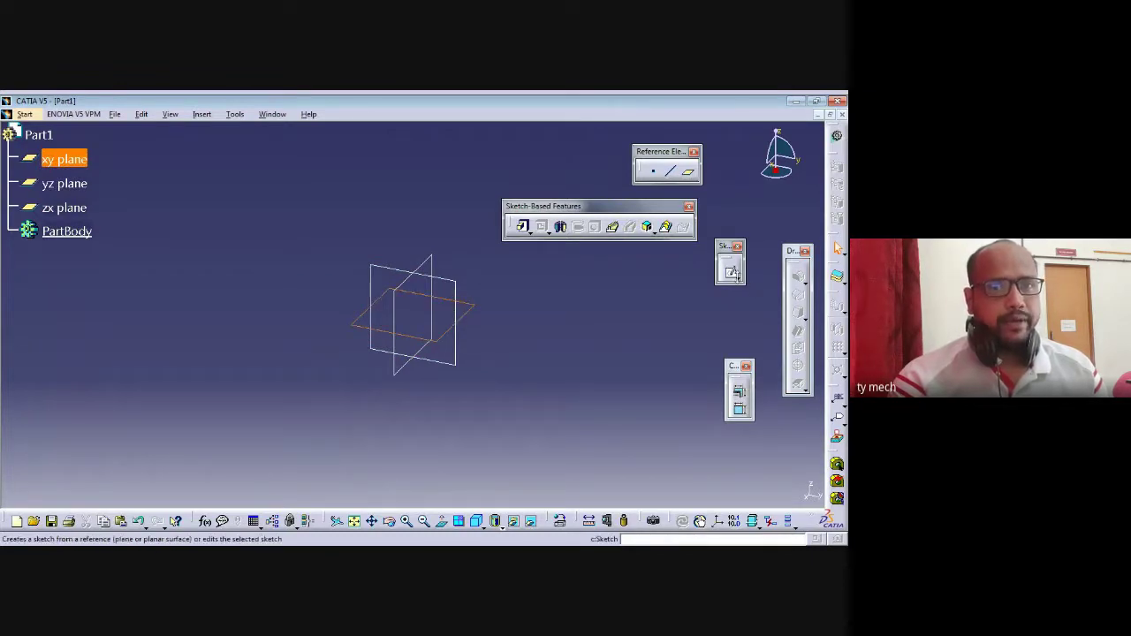
left_click(730, 272)
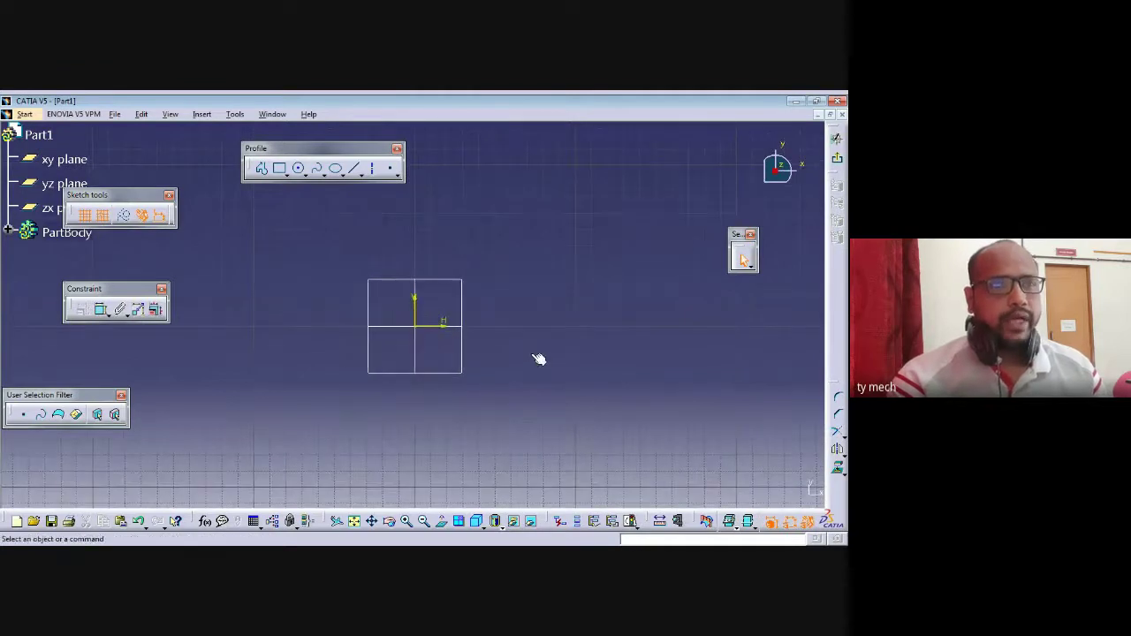
left_click(281, 170)
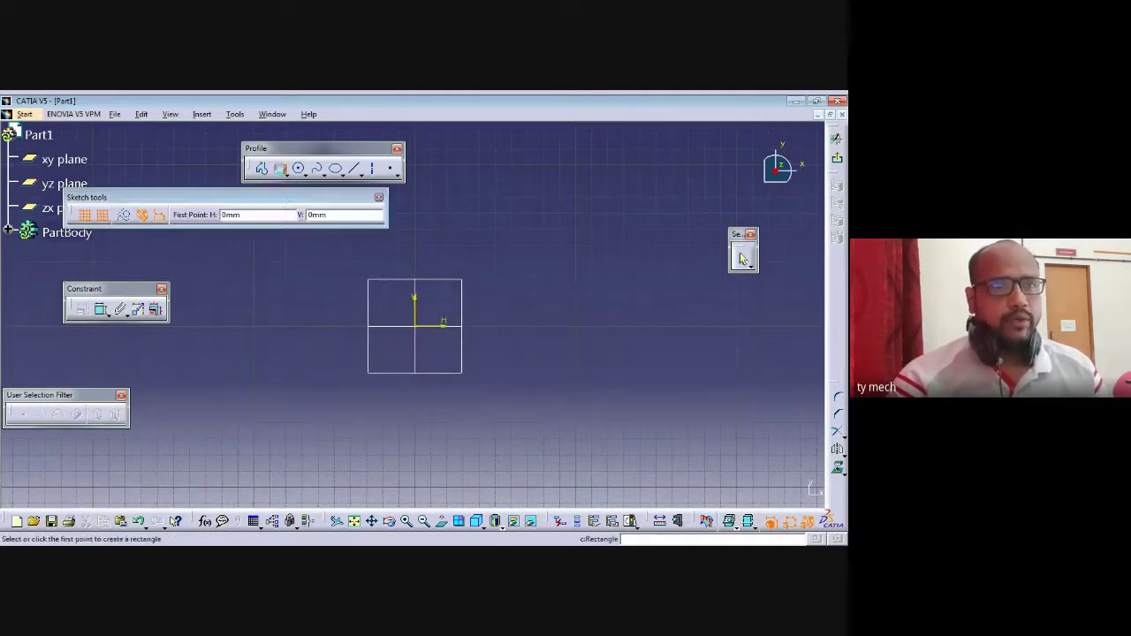
left_click_drag(262, 203, 264, 170)
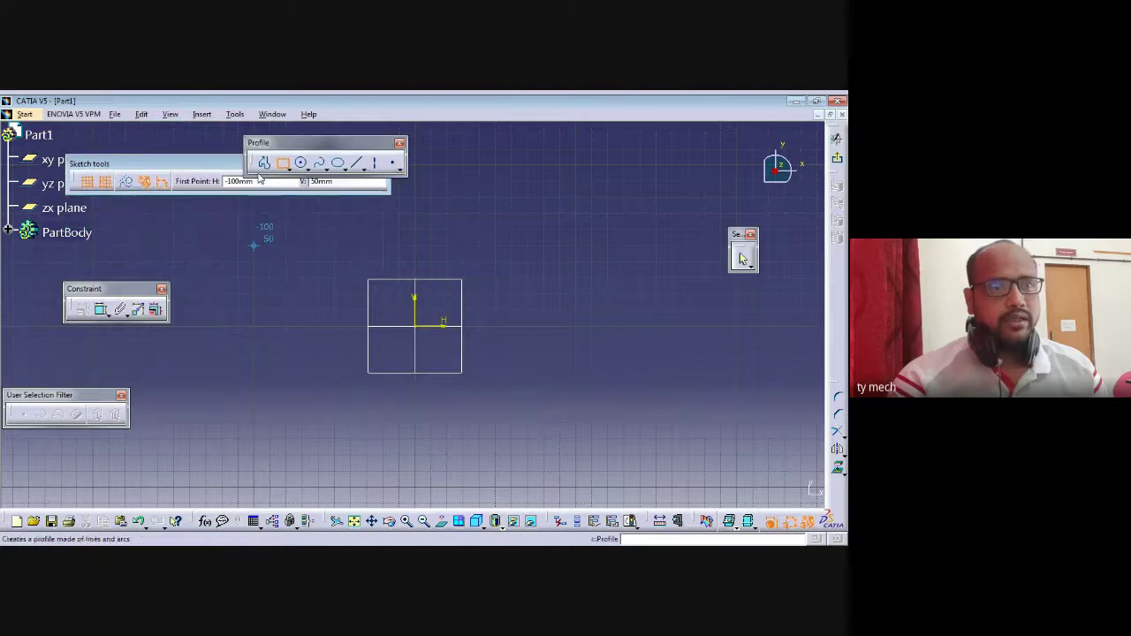
left_click(253, 246)
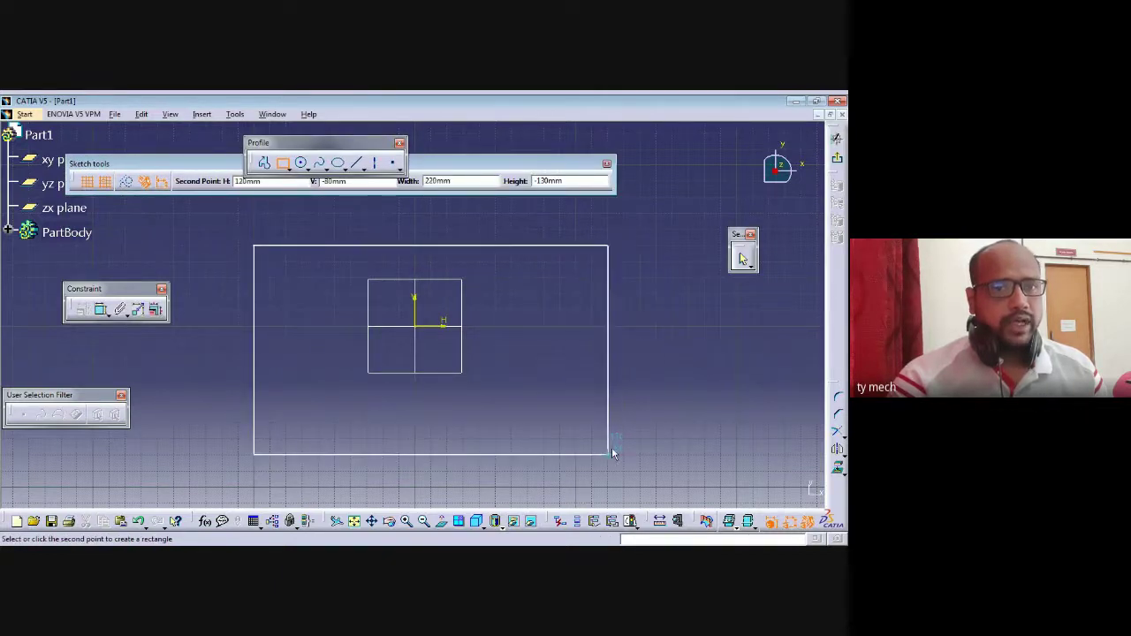
left_click(736, 453)
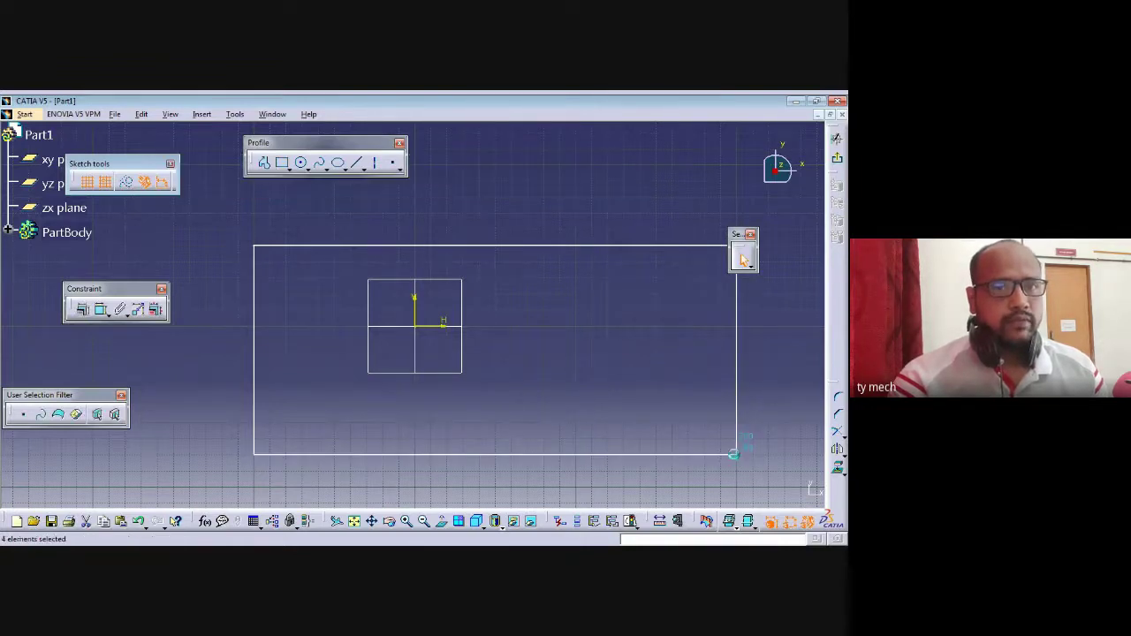
Exit the rectangle sketch and extrude it into a solid block with a 30 mm Pad
left_click(837, 159)
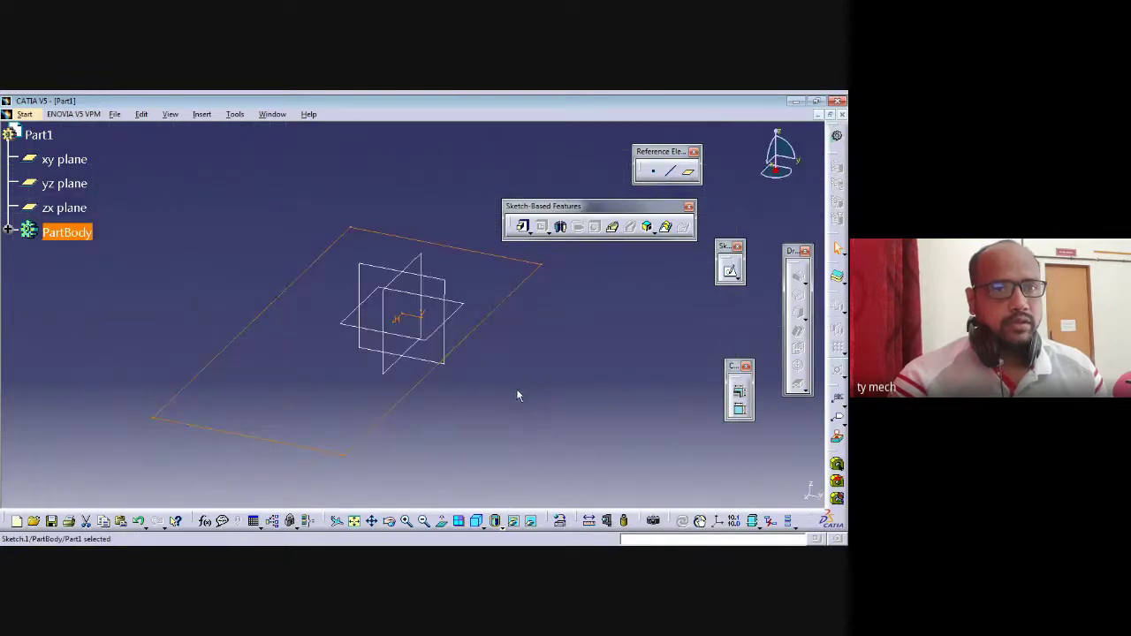
left_click(505, 355)
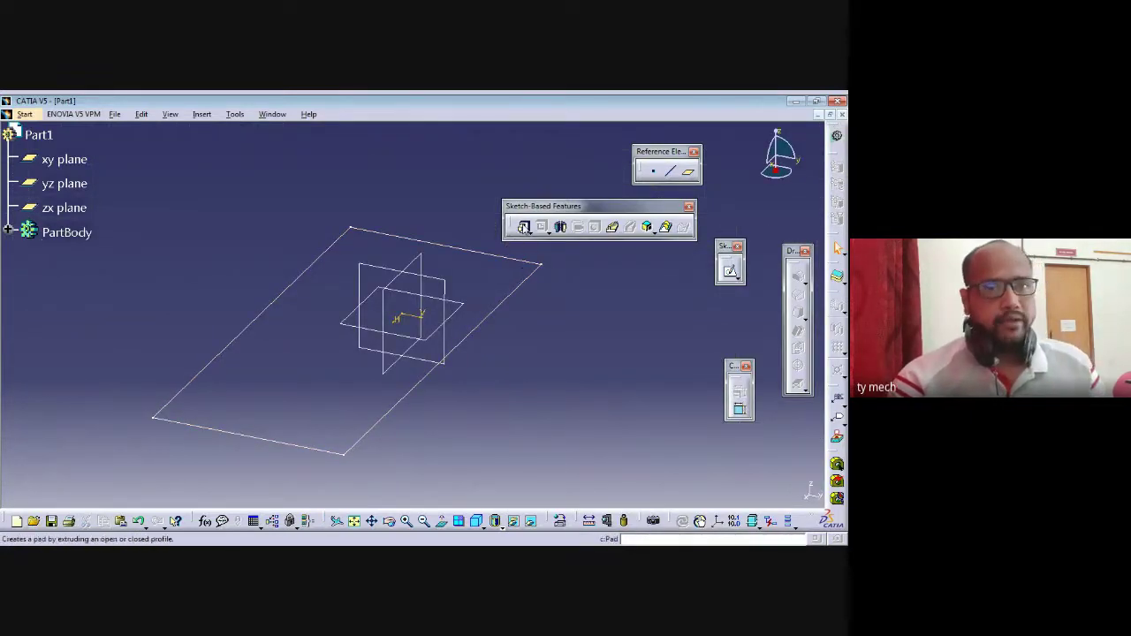
left_click(522, 227)
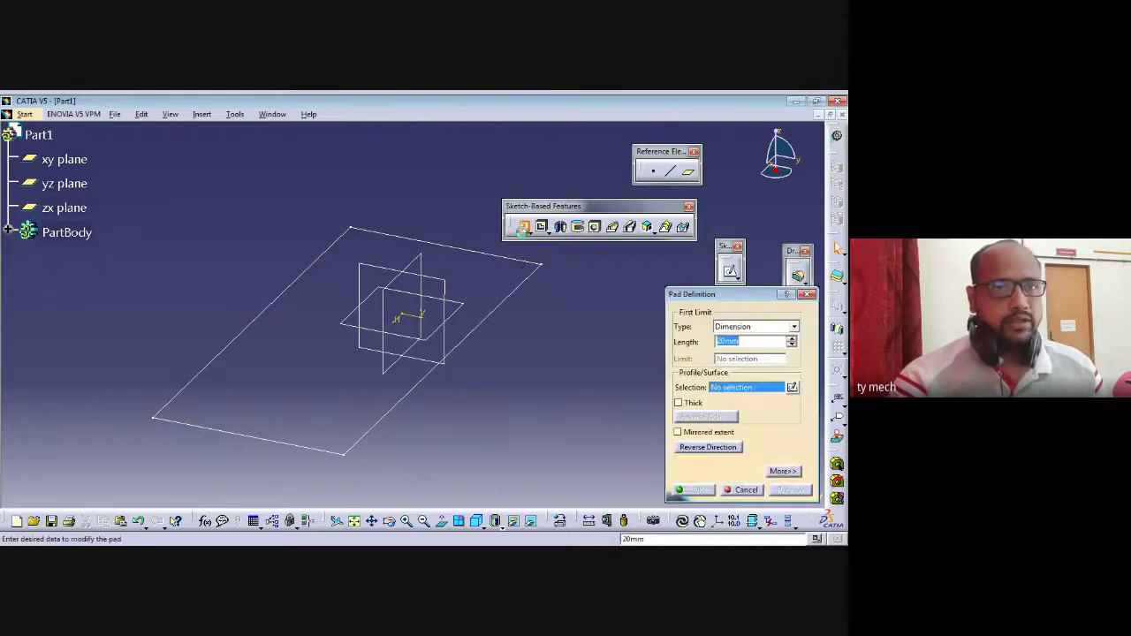
left_click(502, 305)
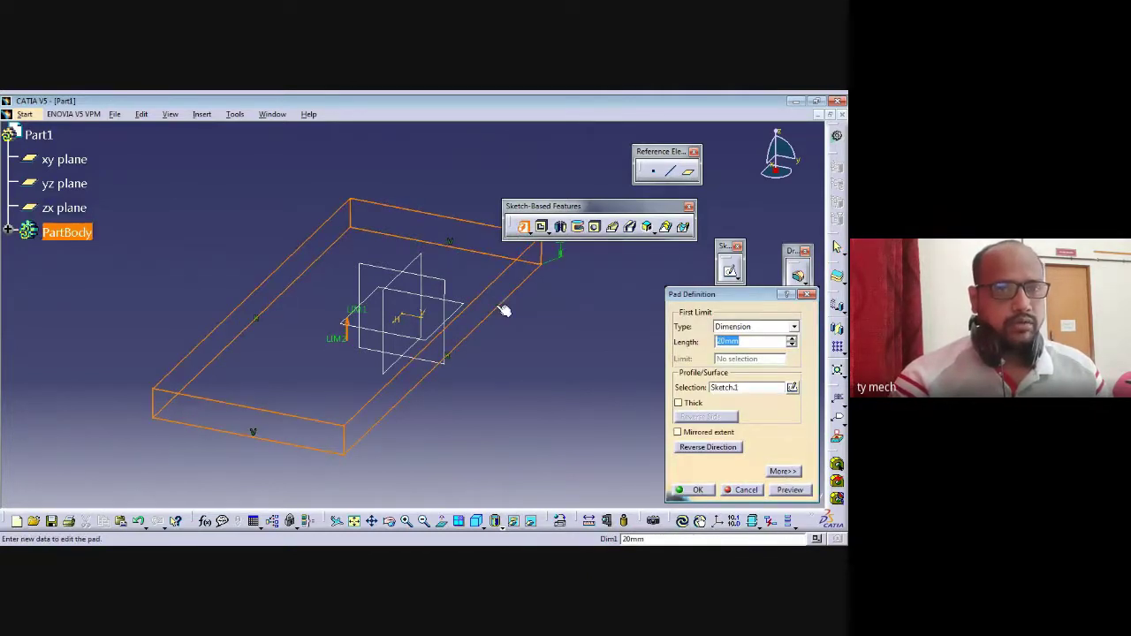
type("30")
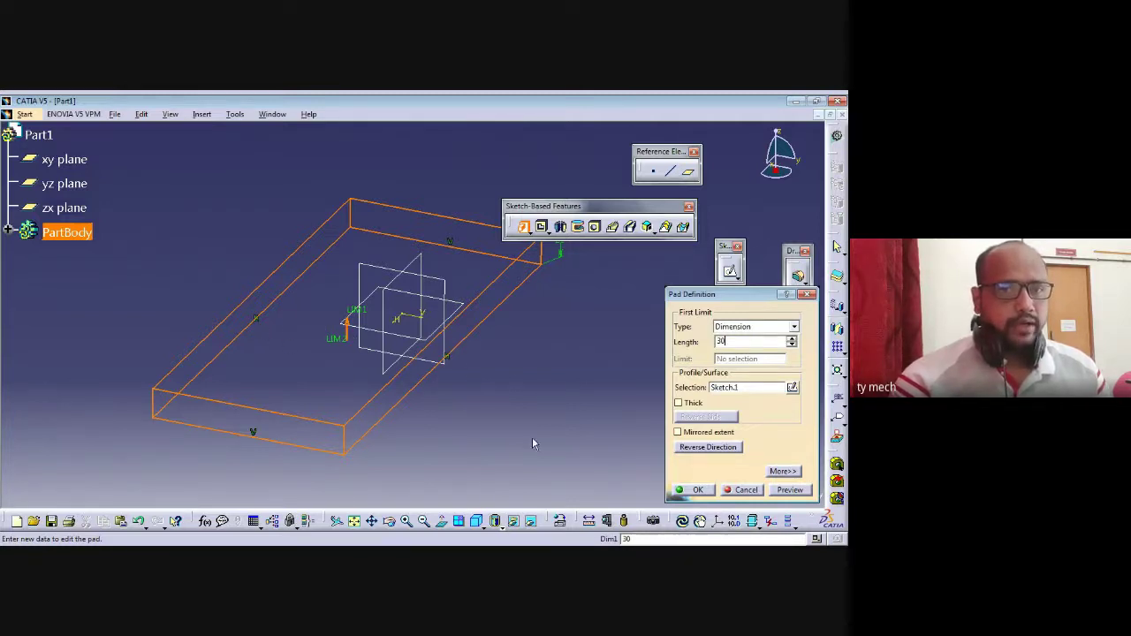
left_click(786, 491)
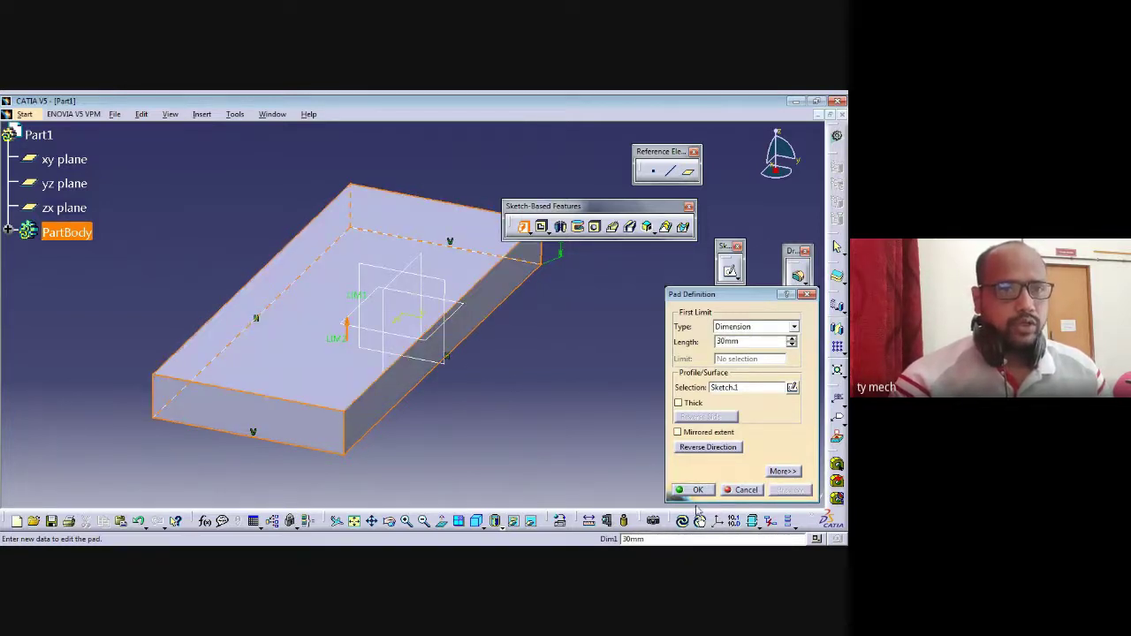
left_click(697, 490)
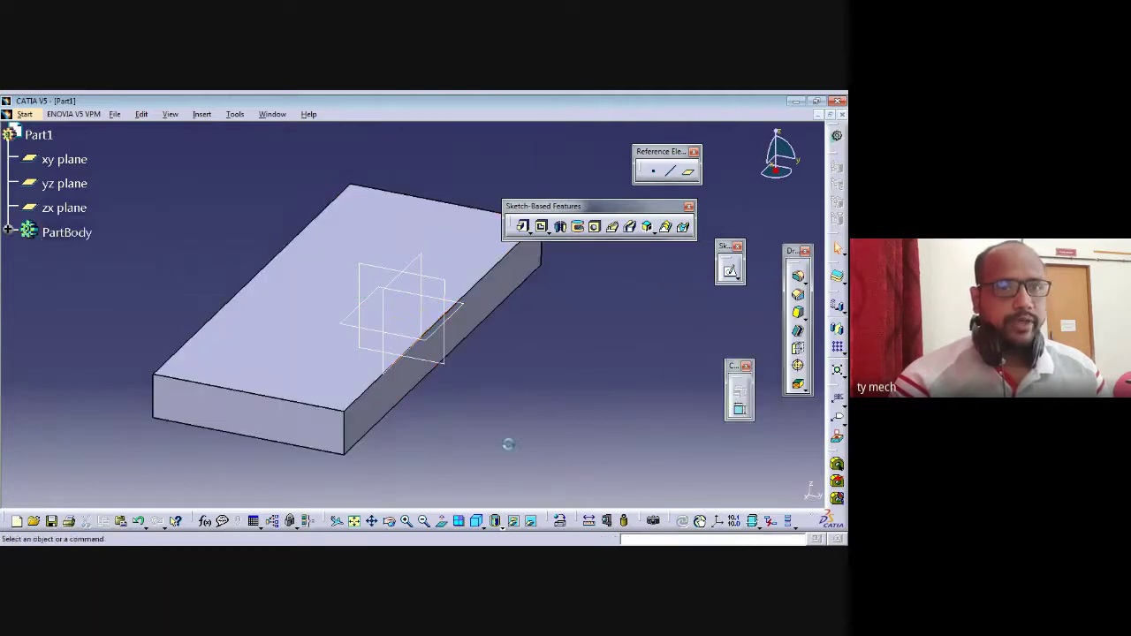
Open a new sketch on the large top face of the block
middle_click_drag(475, 343, 468, 387)
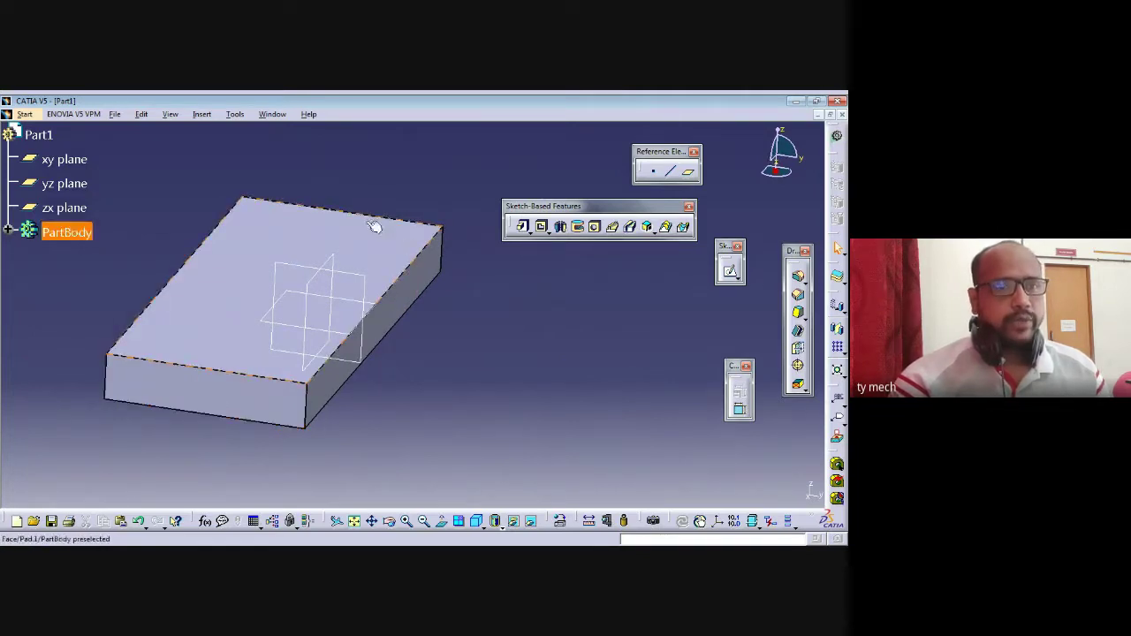
middle_click_drag(412, 396, 415, 420)
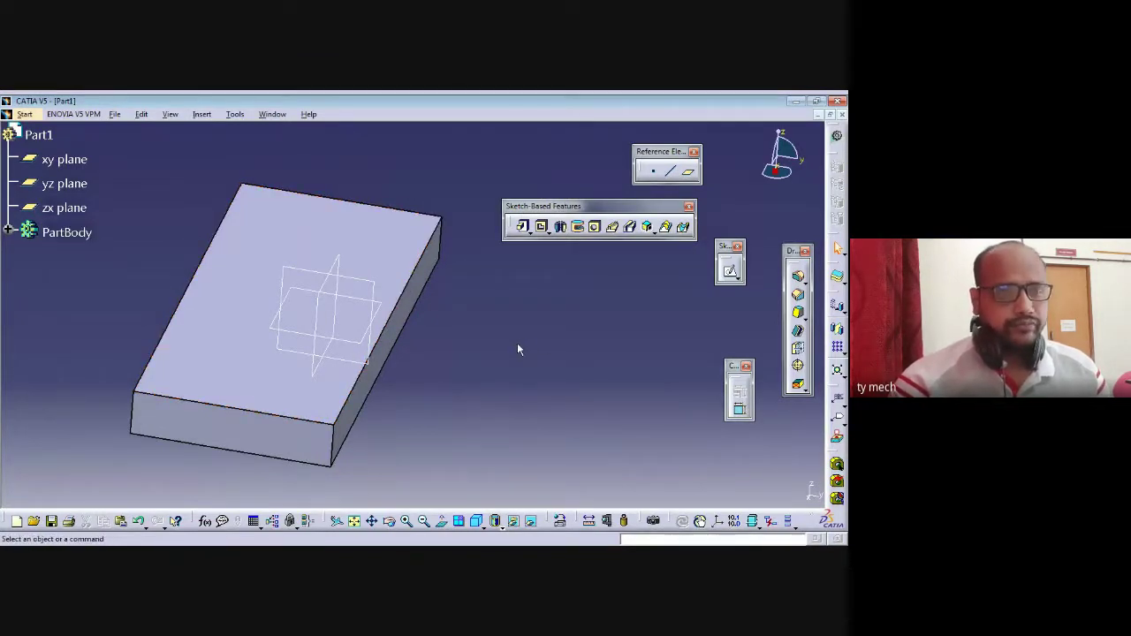
middle_click_drag(442, 400, 383, 421)
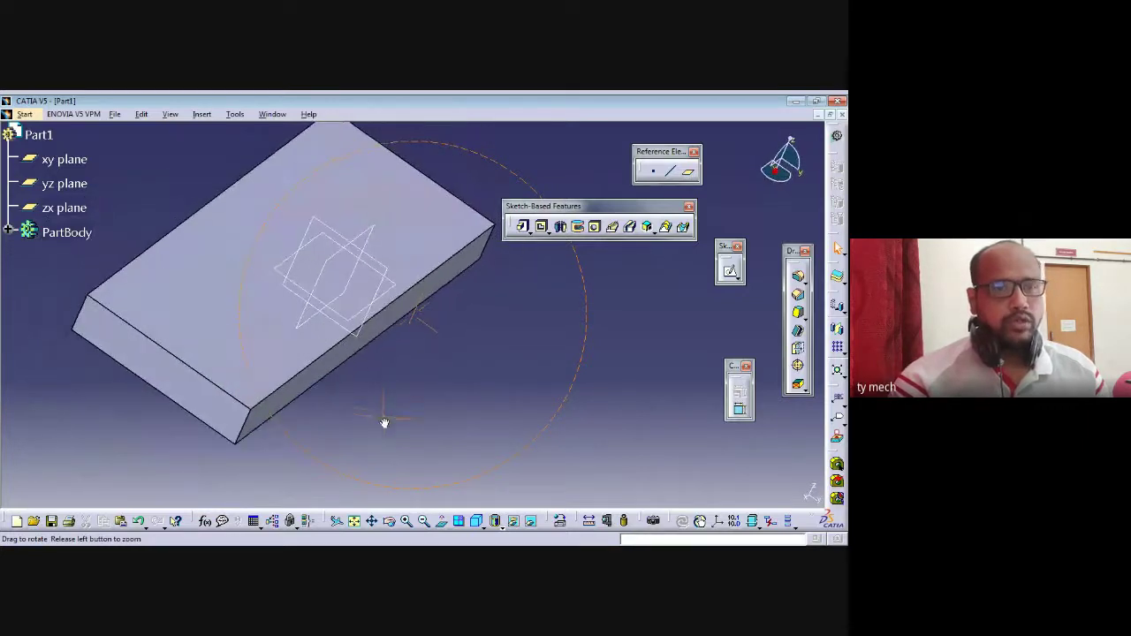
left_click(285, 268)
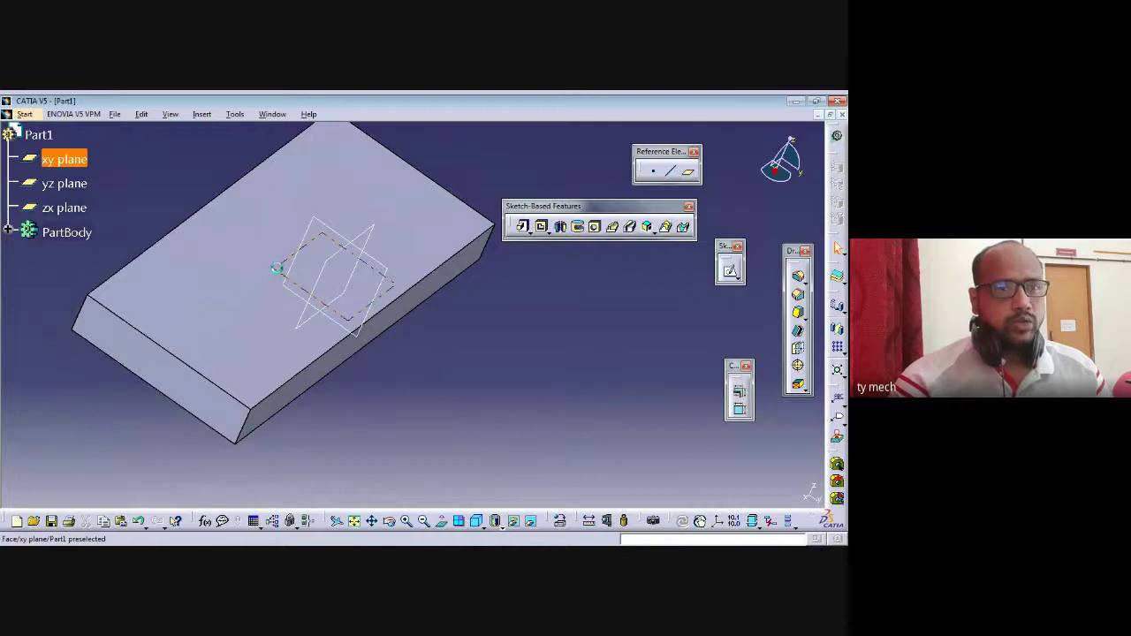
left_click(732, 273)
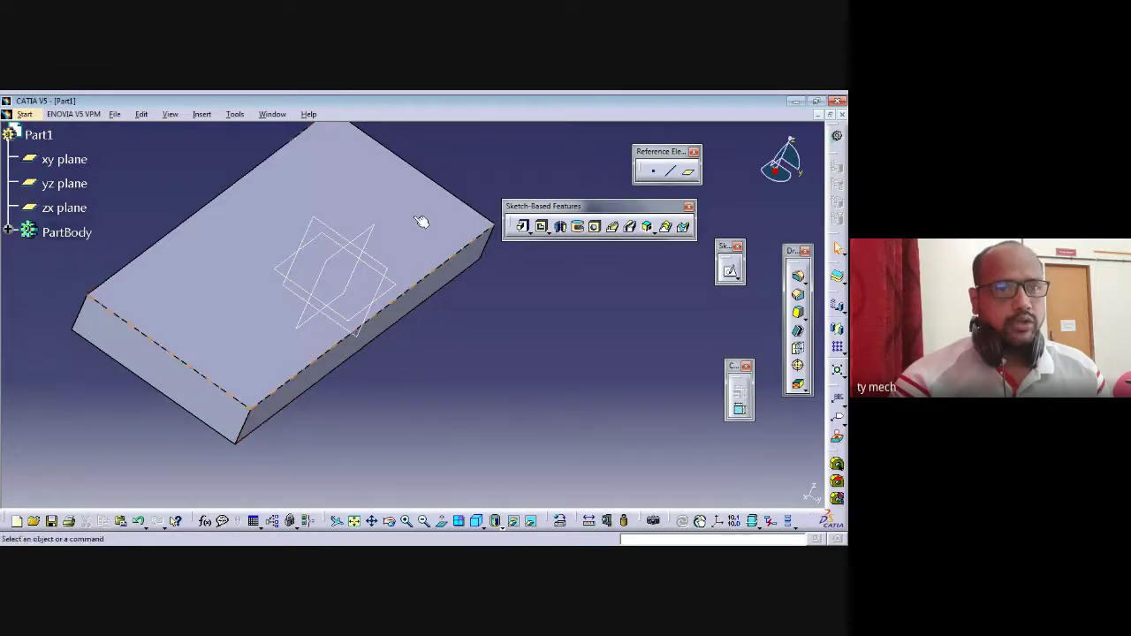
left_click(364, 188)
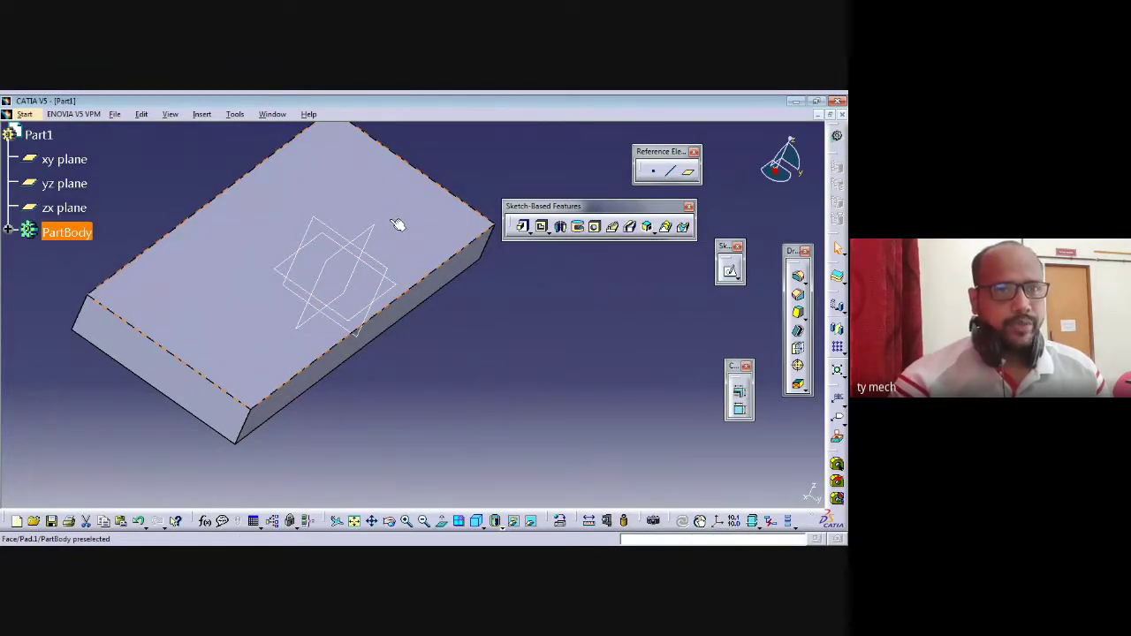
left_click(730, 270)
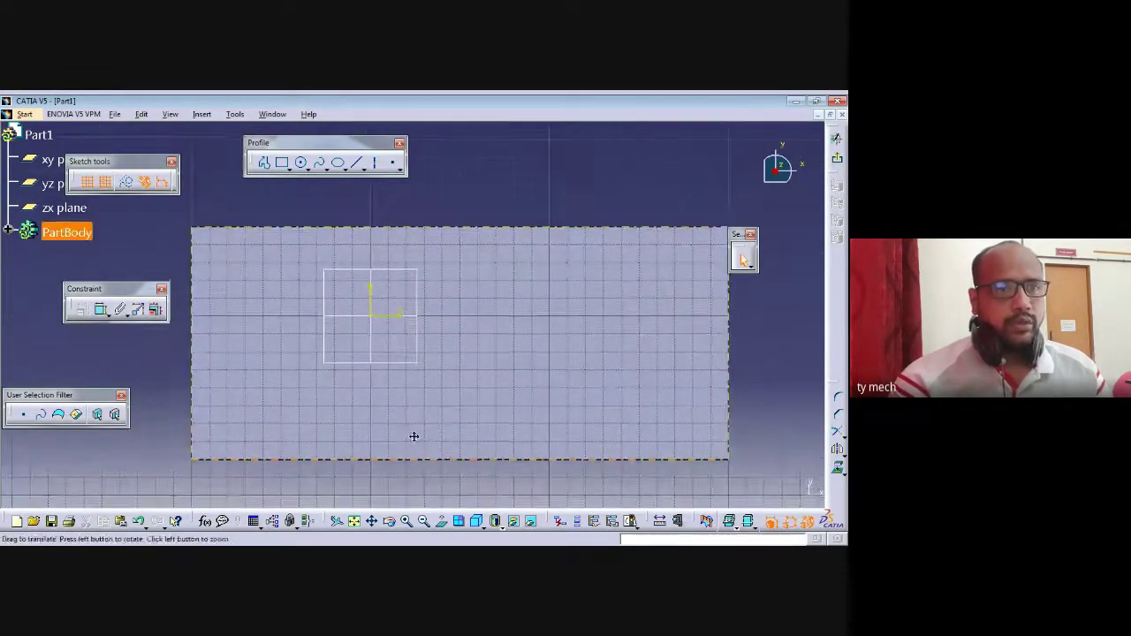
Sketch a wavy spline through three intermediate points from one short edge of the top face to the other, and exit the sketch
left_click(320, 165)
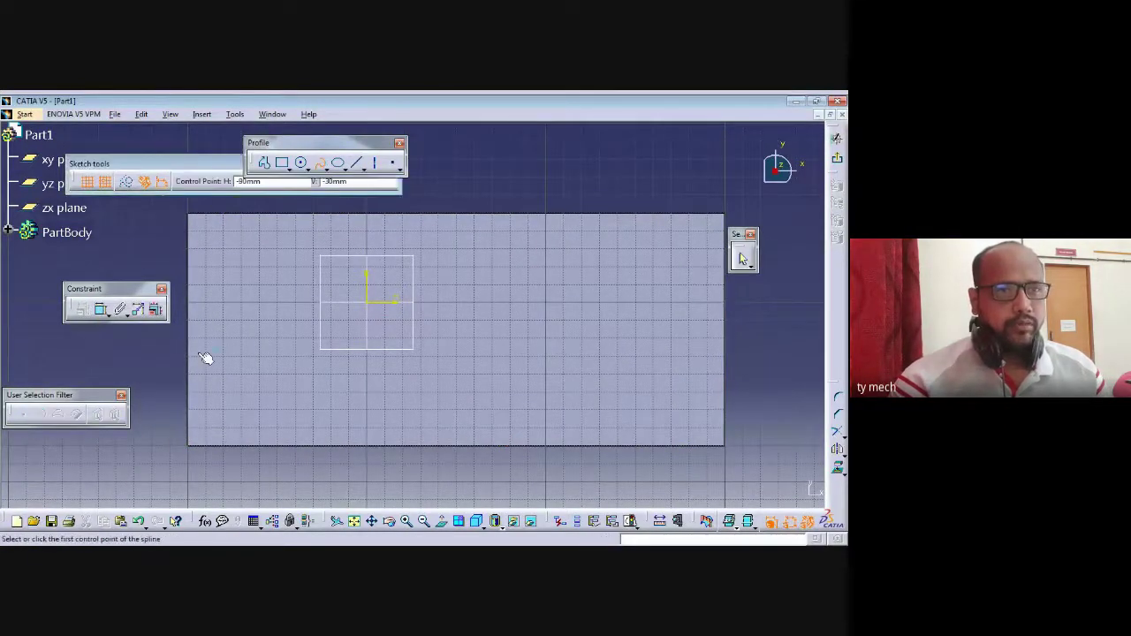
left_click(187, 356)
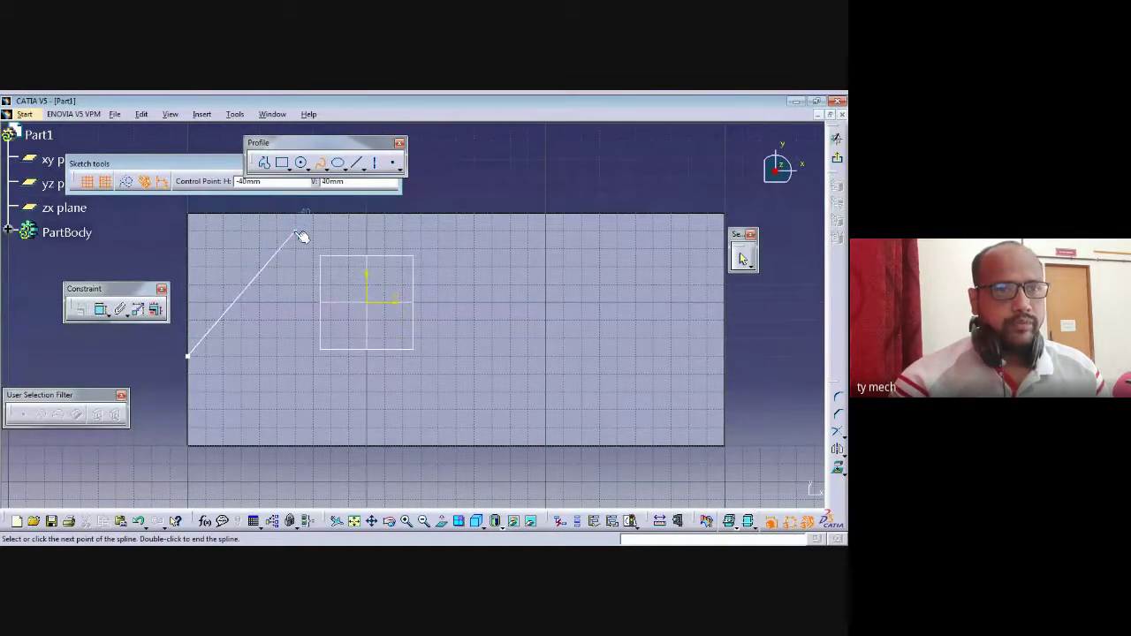
left_click(314, 266)
left_click(439, 391)
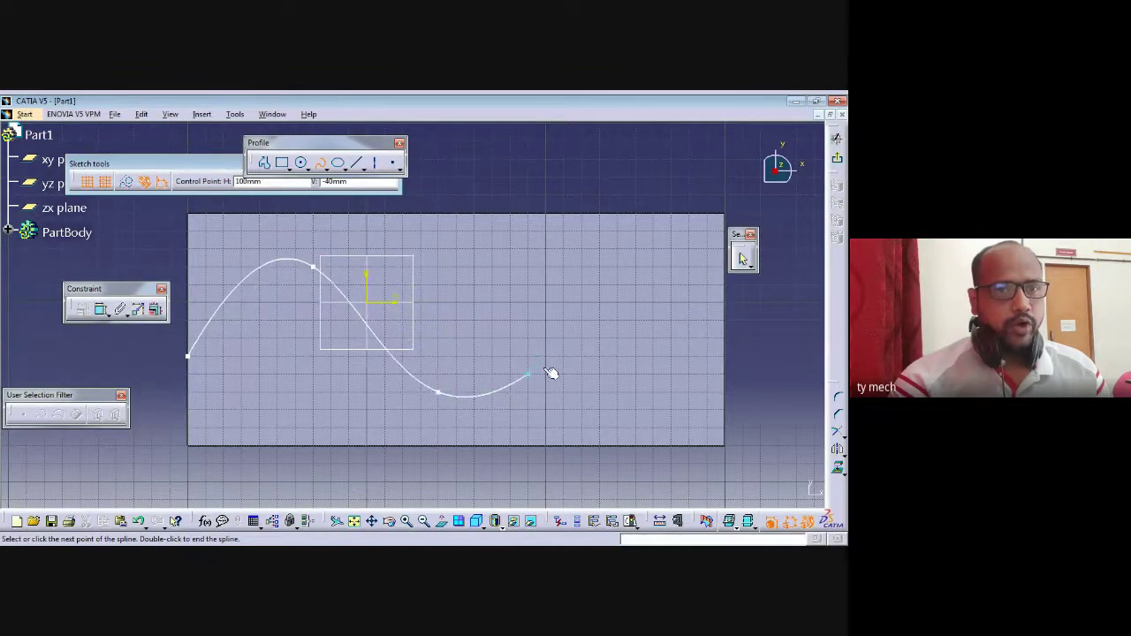
left_click(600, 286)
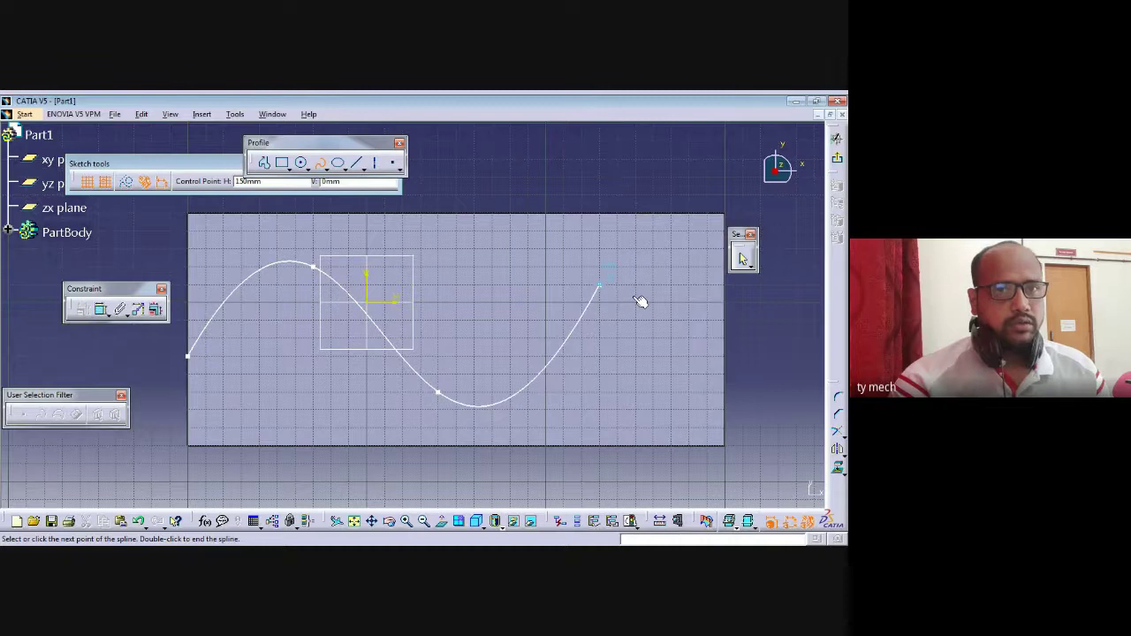
double_click(727, 376)
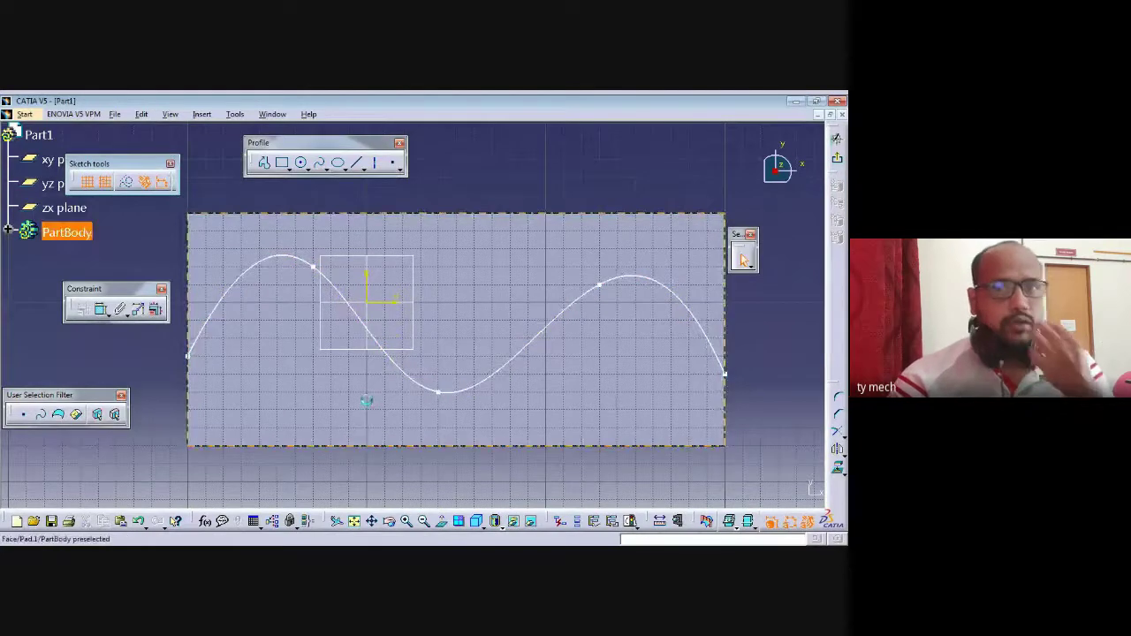
left_click(836, 139)
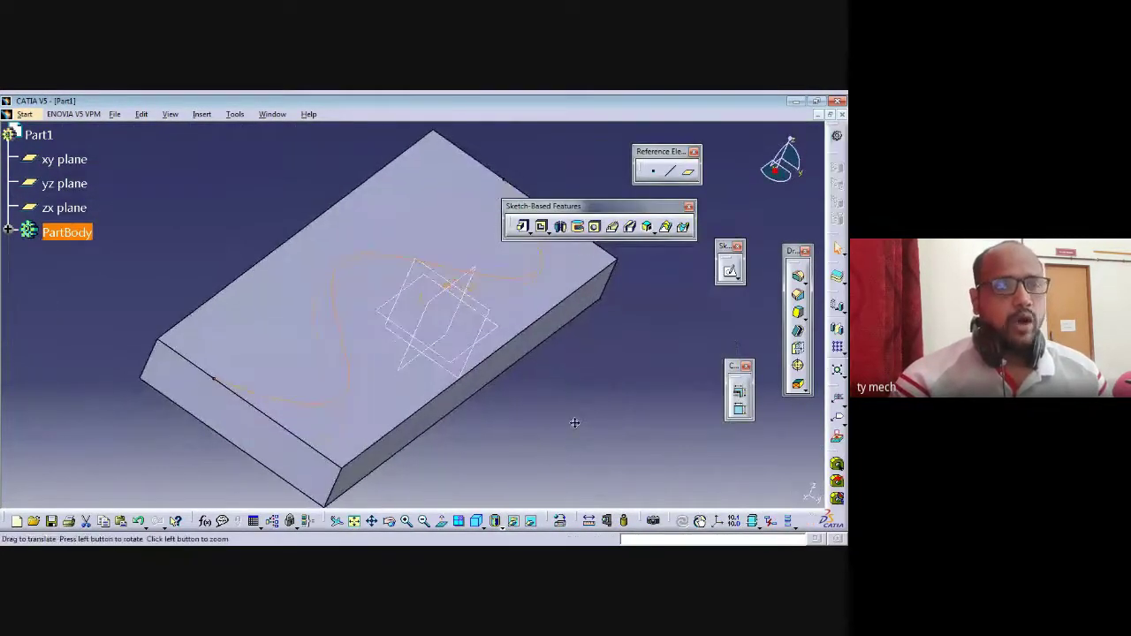
left_click(478, 449)
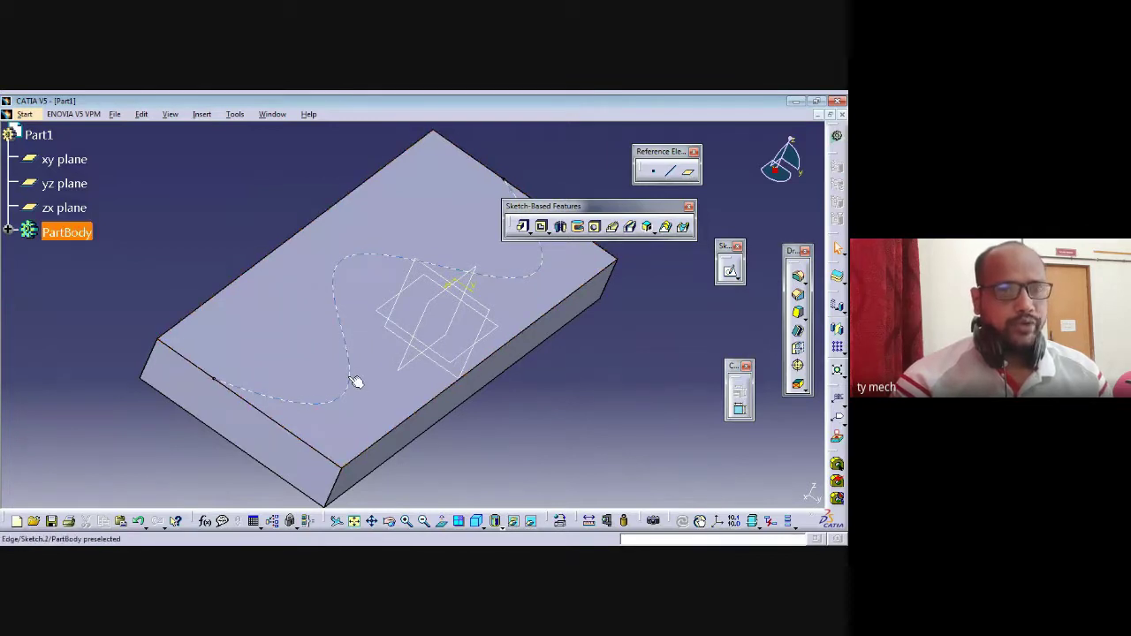
Create a reference plane of type Normal to curve on the spline, through its end point at the block's front short edge
left_click(690, 174)
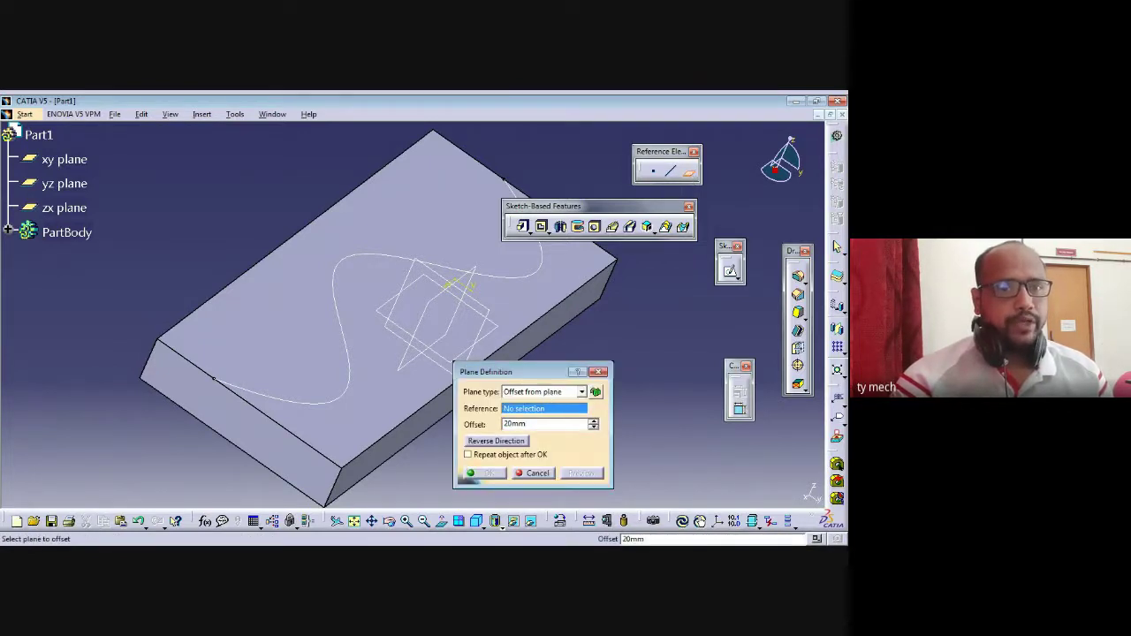
left_click(539, 392)
left_click(525, 468)
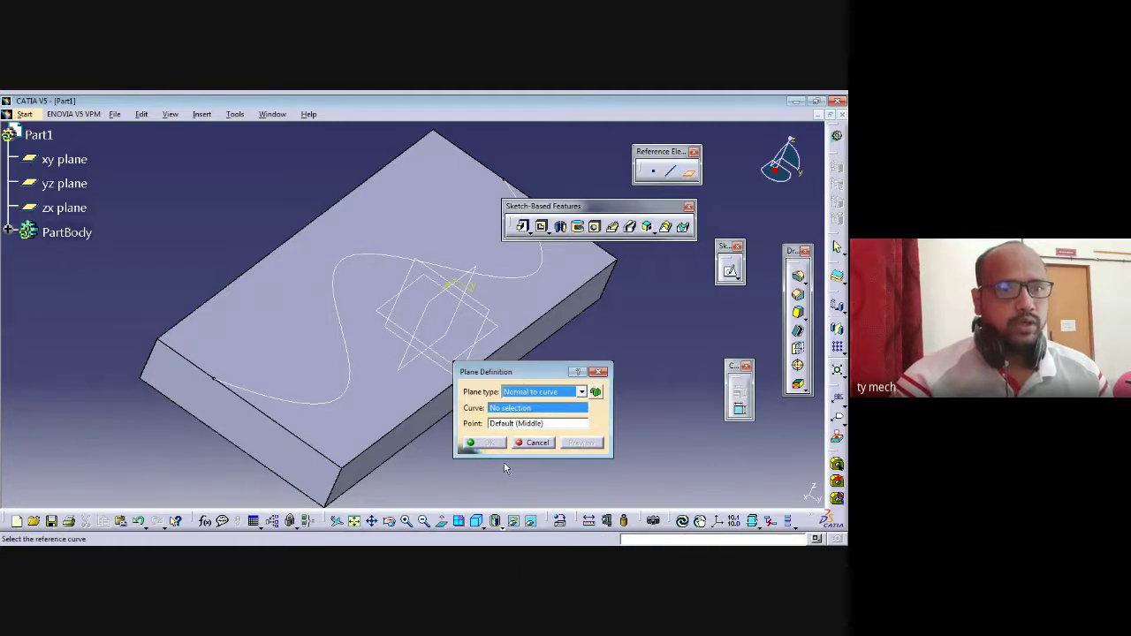
left_click(341, 394)
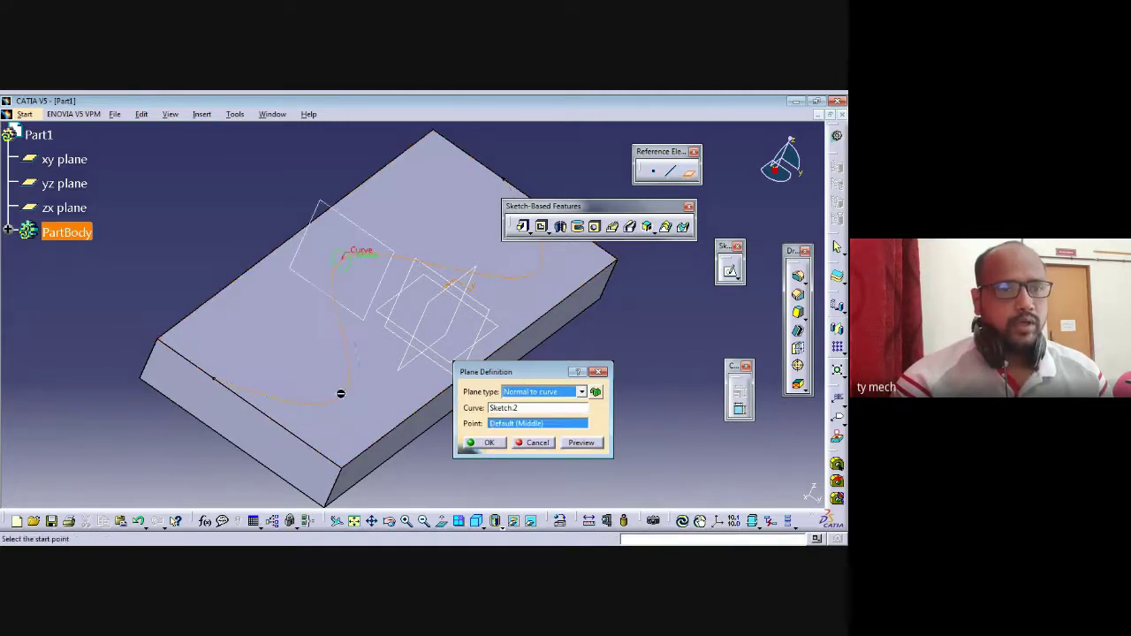
left_click(217, 382)
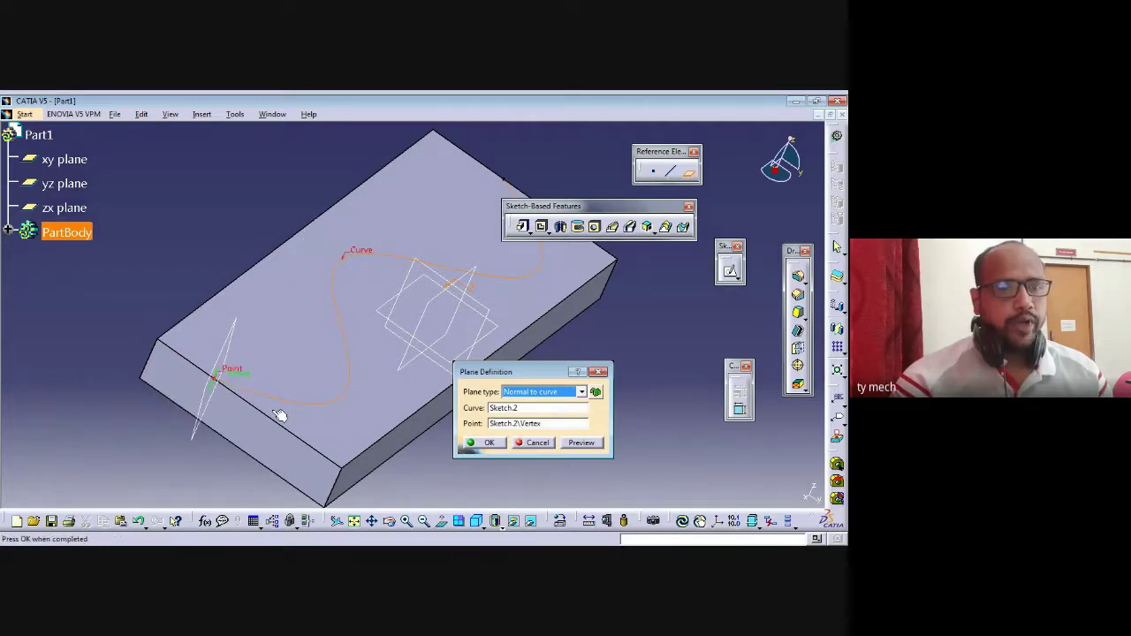
left_click(489, 442)
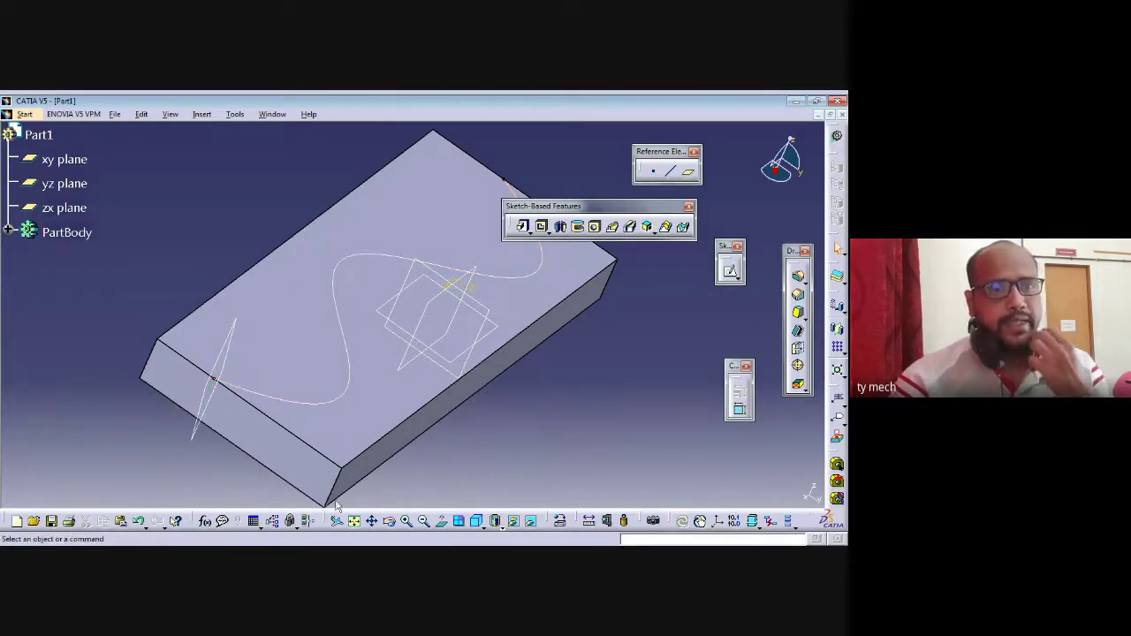
Open a new sketch on the plane normal to the spline and fit the whole part in view
mouse_move(386, 409)
middle_mouse_down()
mouse_move(399, 439)
mouse_move(446, 432)
mouse_move(415, 434)
middle_mouse_up()
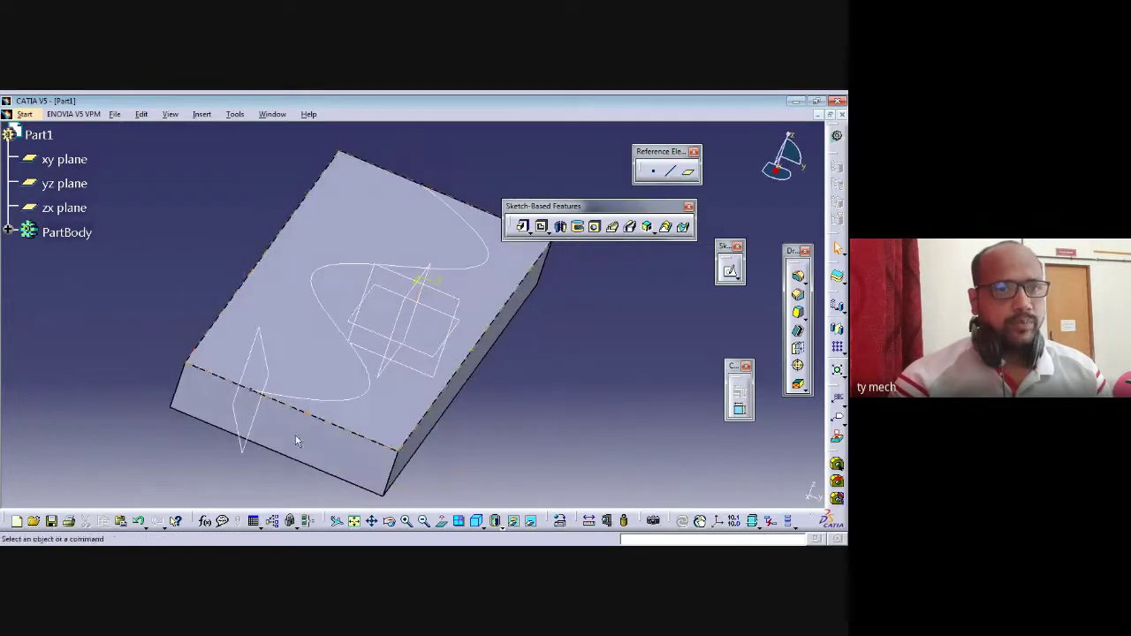
left_click(235, 436)
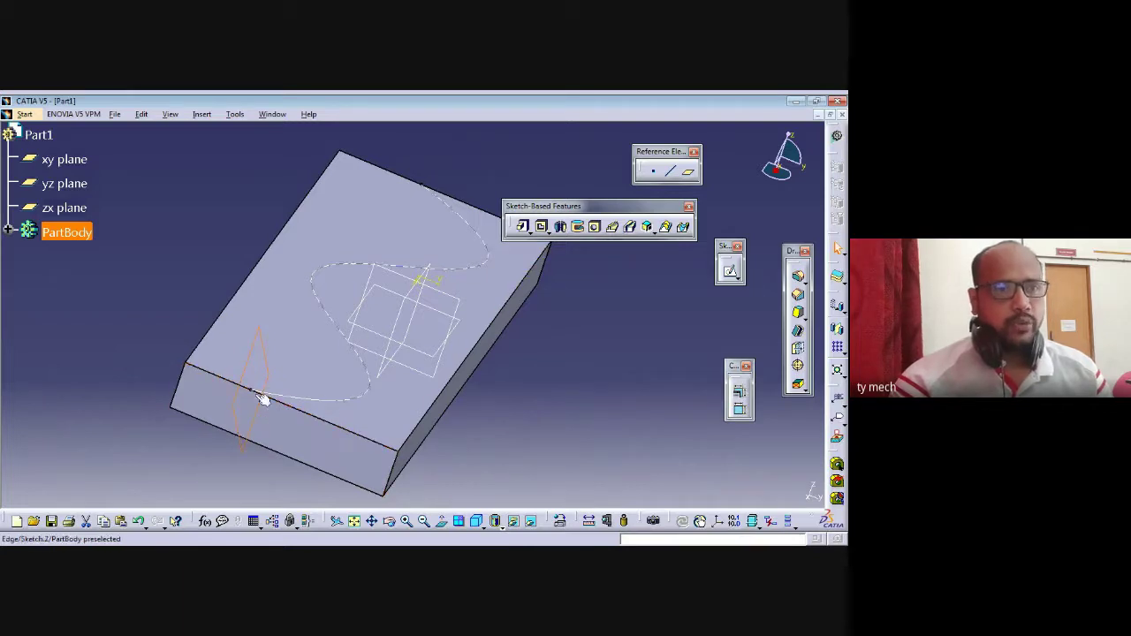
left_click(730, 270)
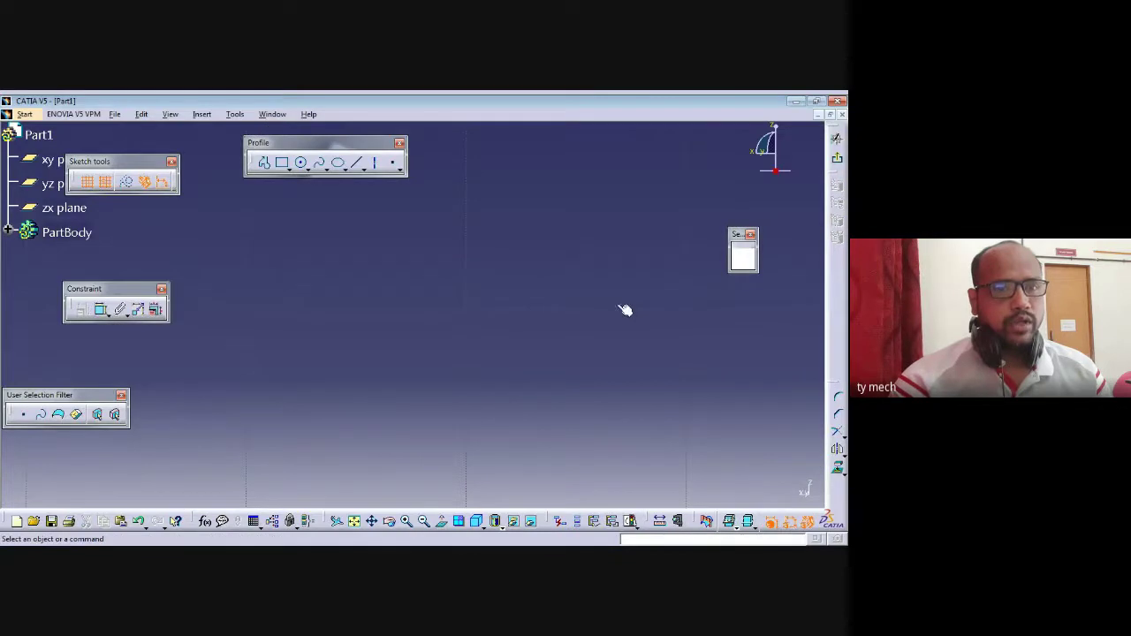
left_click(353, 522)
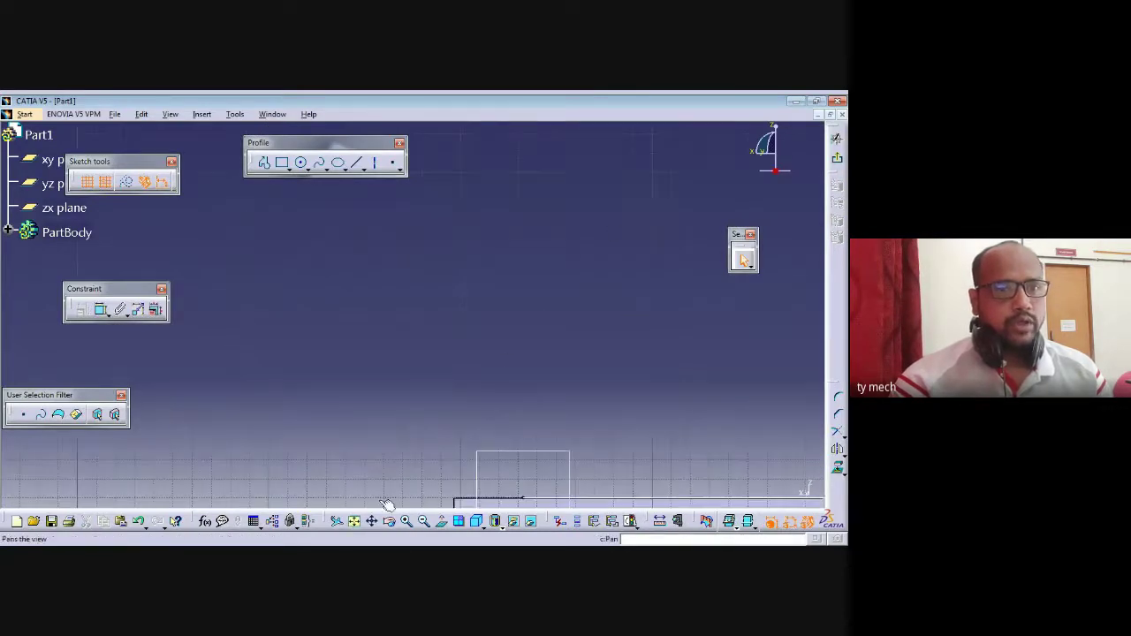
Sketch a circle of about 10 mm radius above the block's top face, near the spline's end point
mouse_move(331, 414)
middle_mouse_down("ctrl")
mouse_move(297, 346)
mouse_move(293, 283)
mouse_move(427, 320)
middle_mouse_up("ctrl")
left_click(302, 162)
left_click(303, 165)
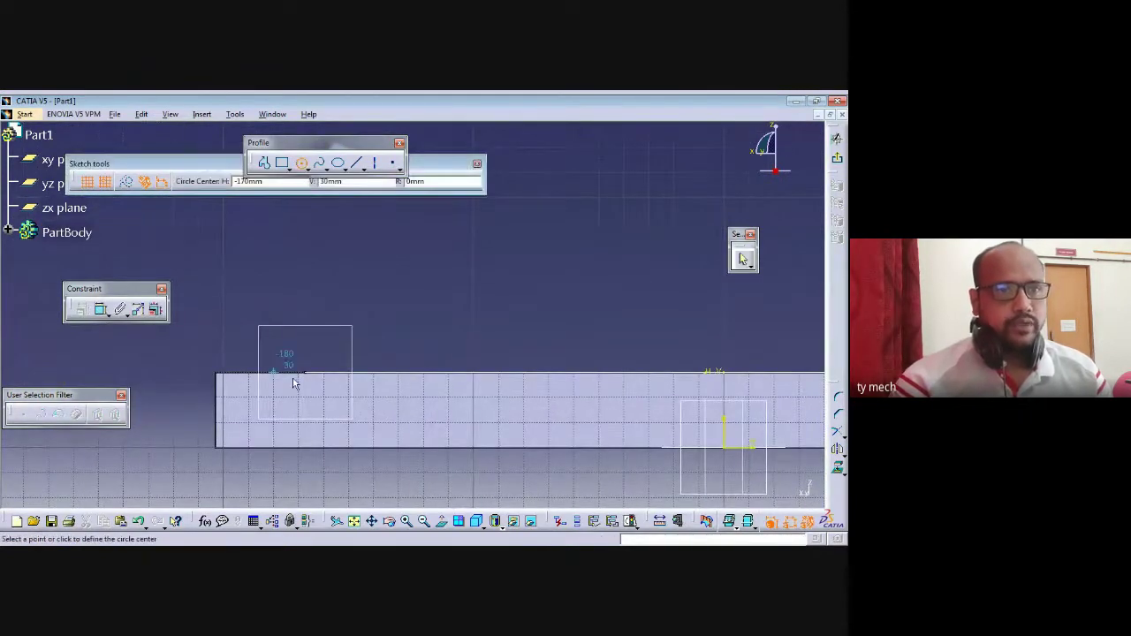
left_click(298, 299)
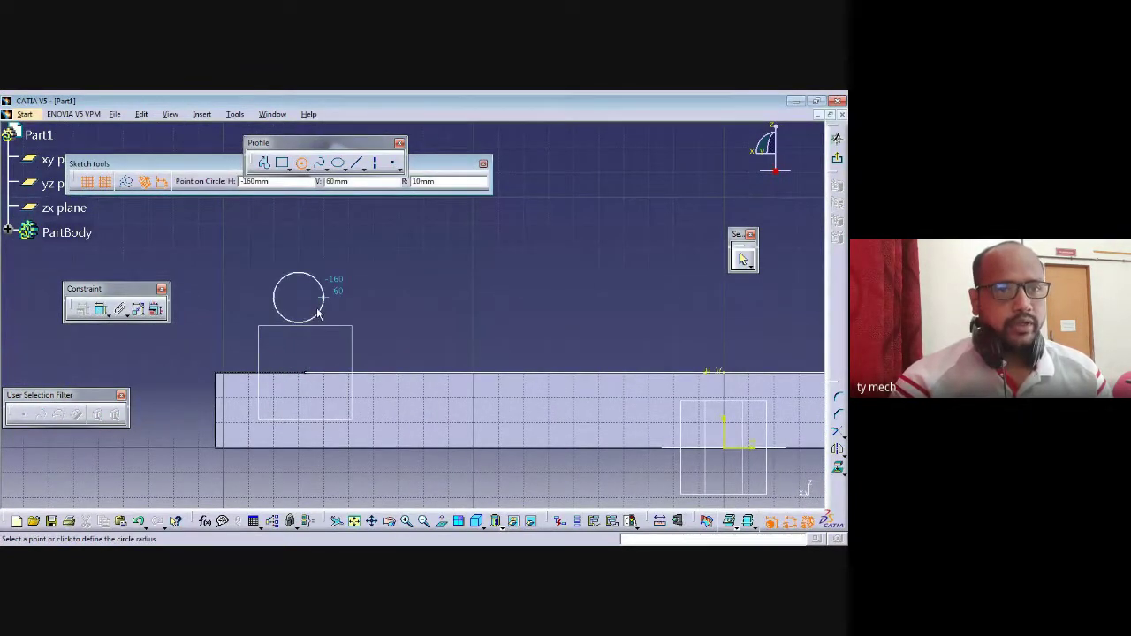
left_click(318, 311)
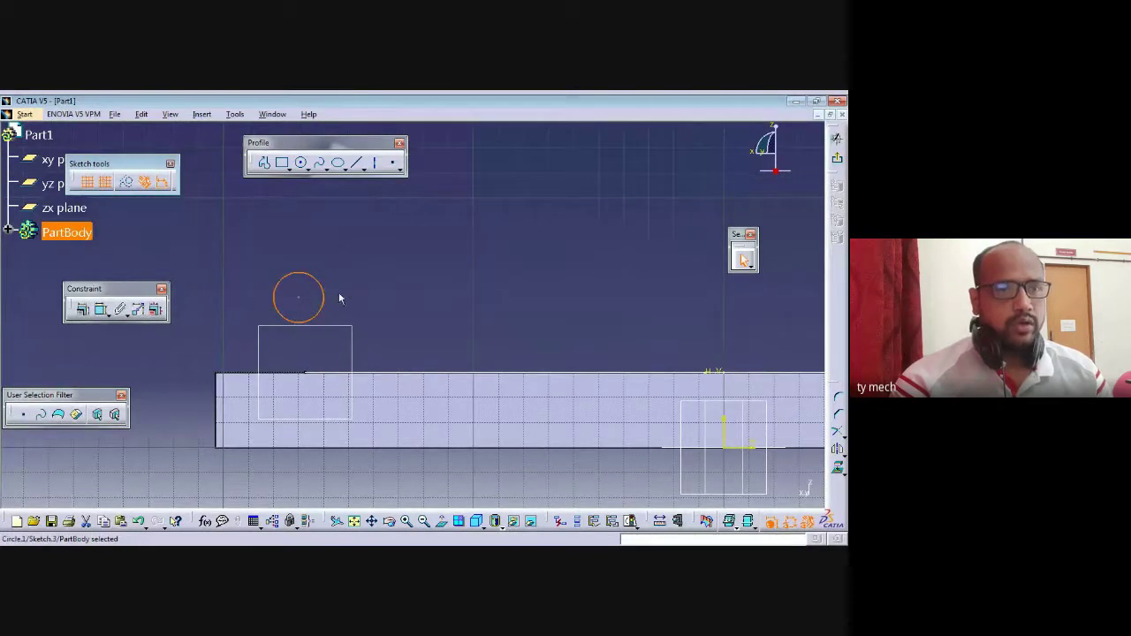
left_click(342, 302)
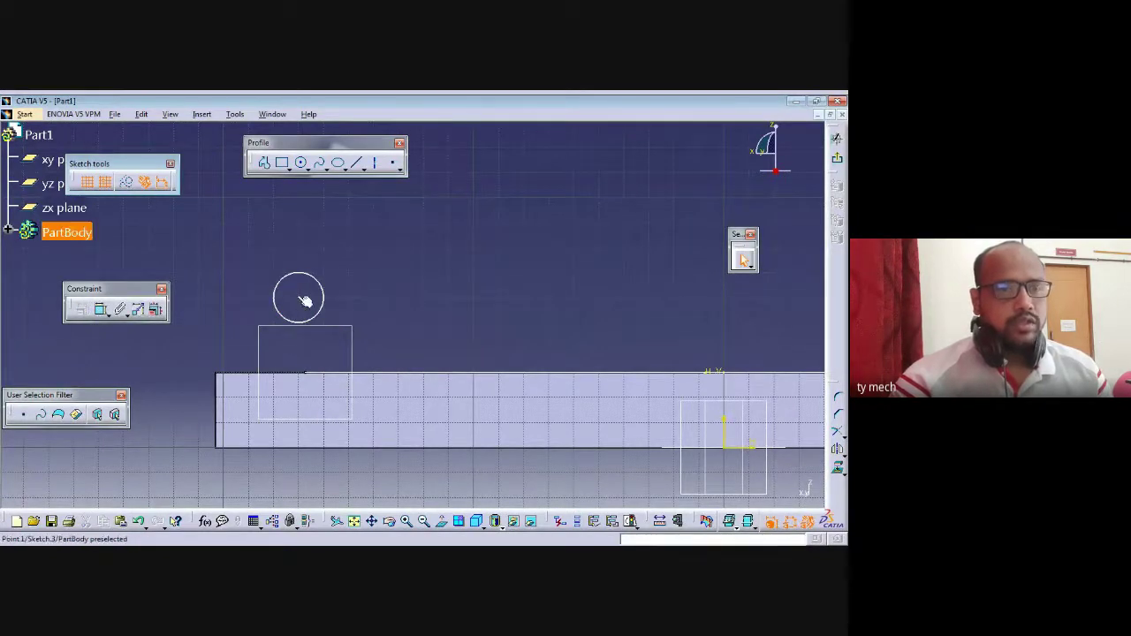
middle_click_drag(320, 394, 308, 320)
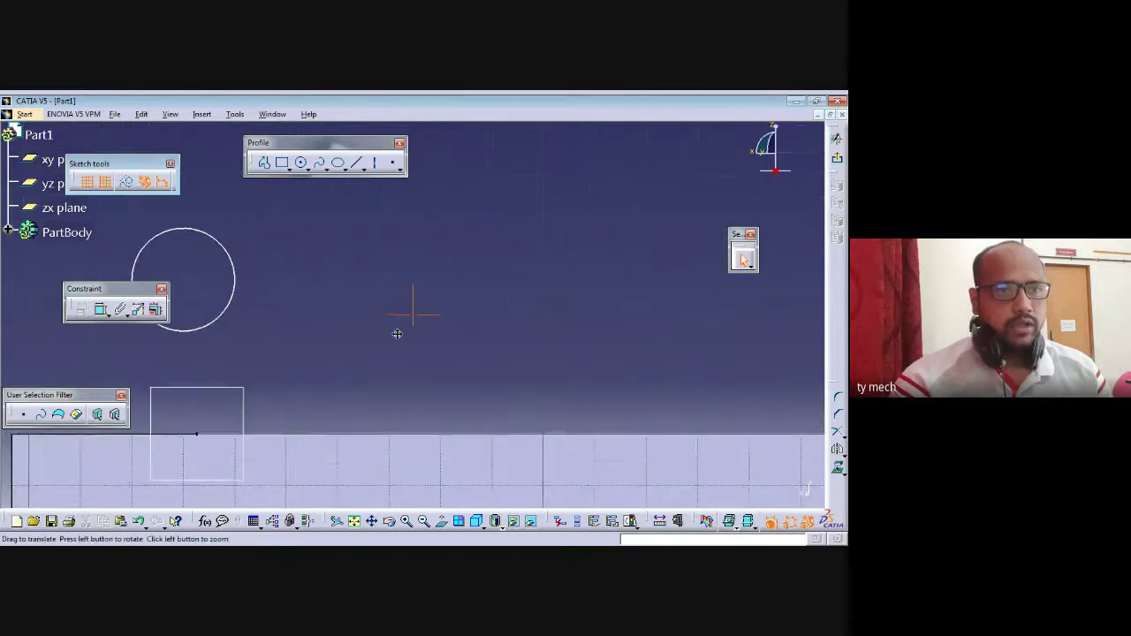
Make the circle's centre coincident with the spline's end point on the block's top edge and exit the sketch
middle_click_drag(397, 331, 462, 310)
middle_click_drag(444, 373, 445, 345)
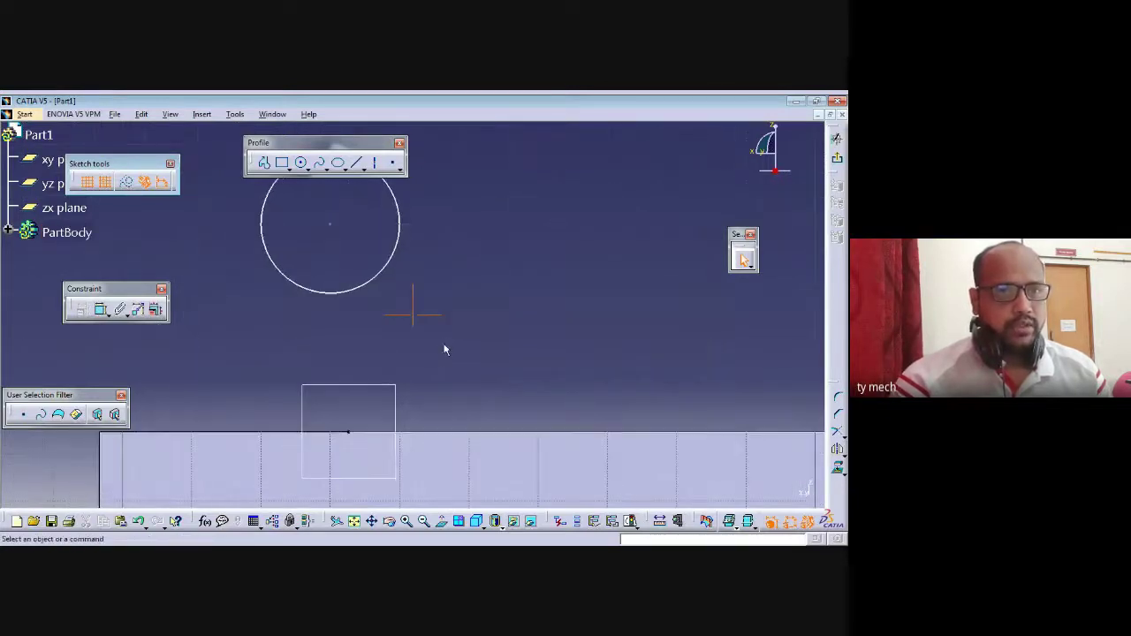
left_click_drag(345, 158, 411, 156)
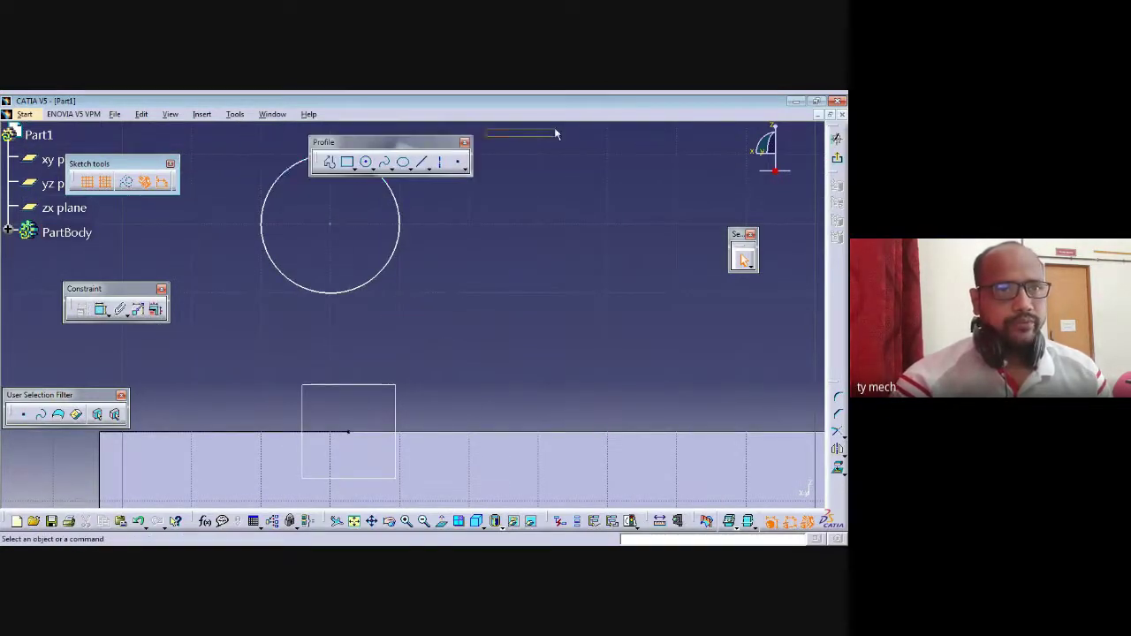
left_click(333, 227)
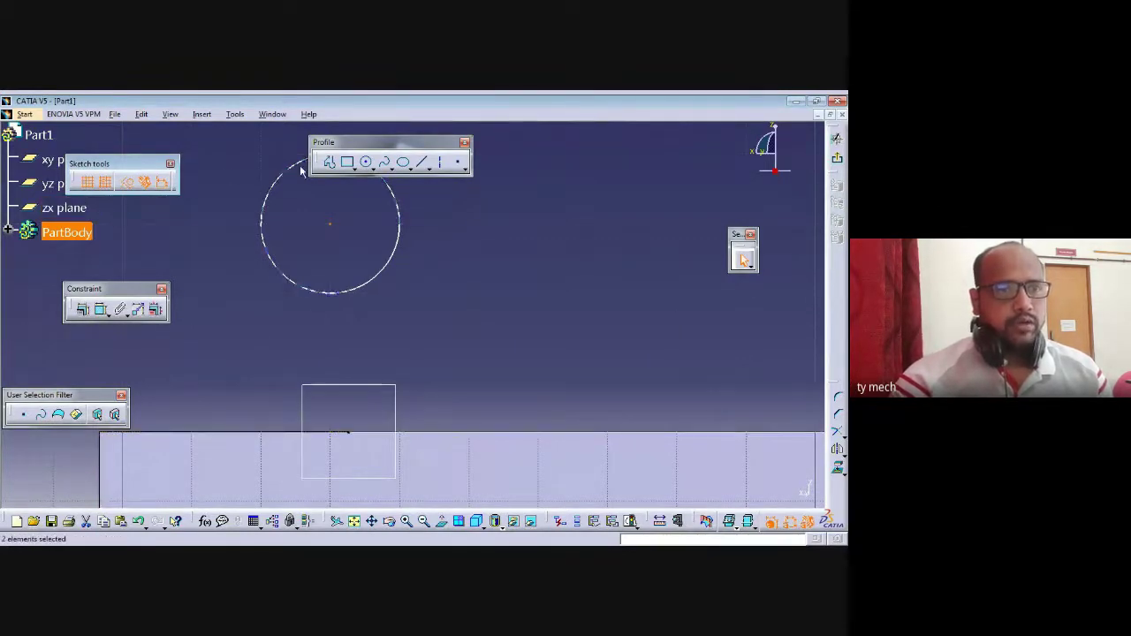
left_click(82, 310)
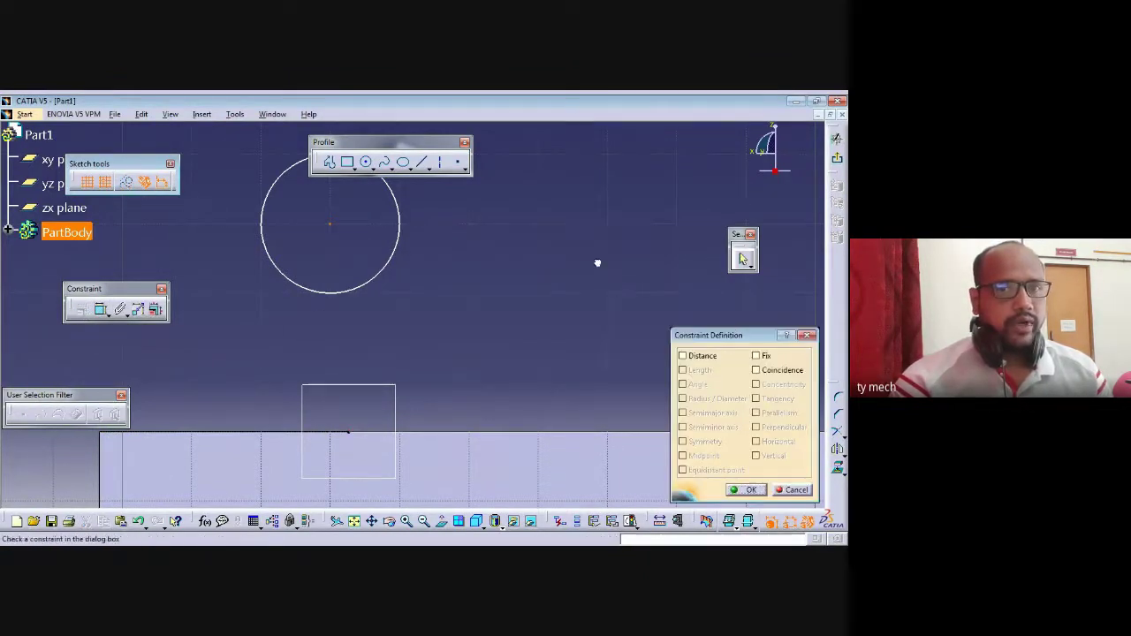
left_click(756, 370)
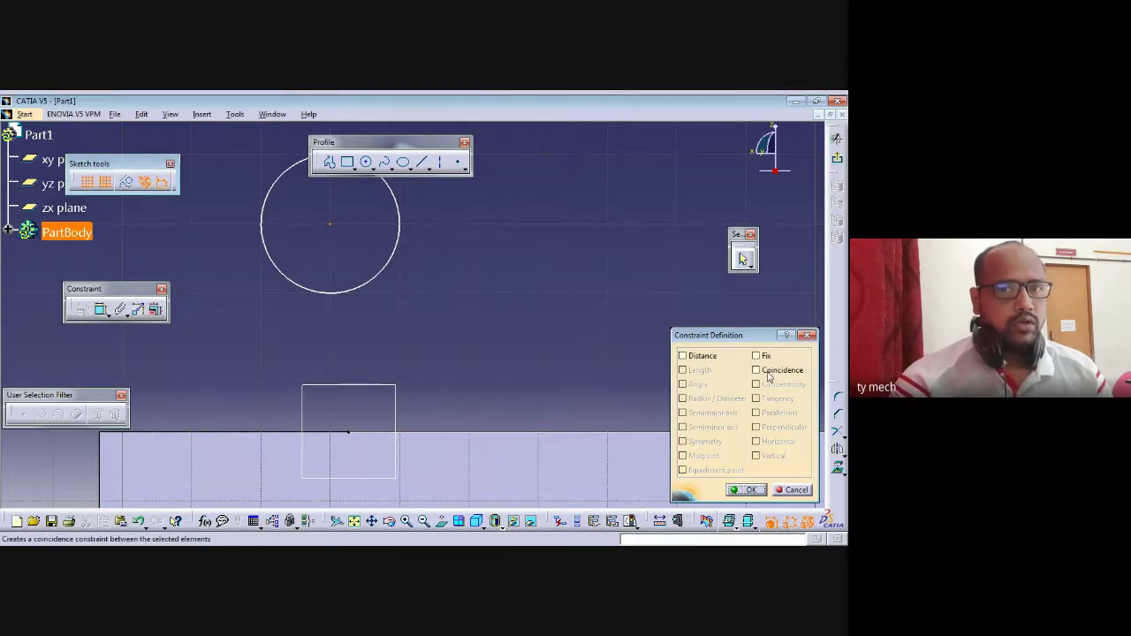
left_click(745, 491)
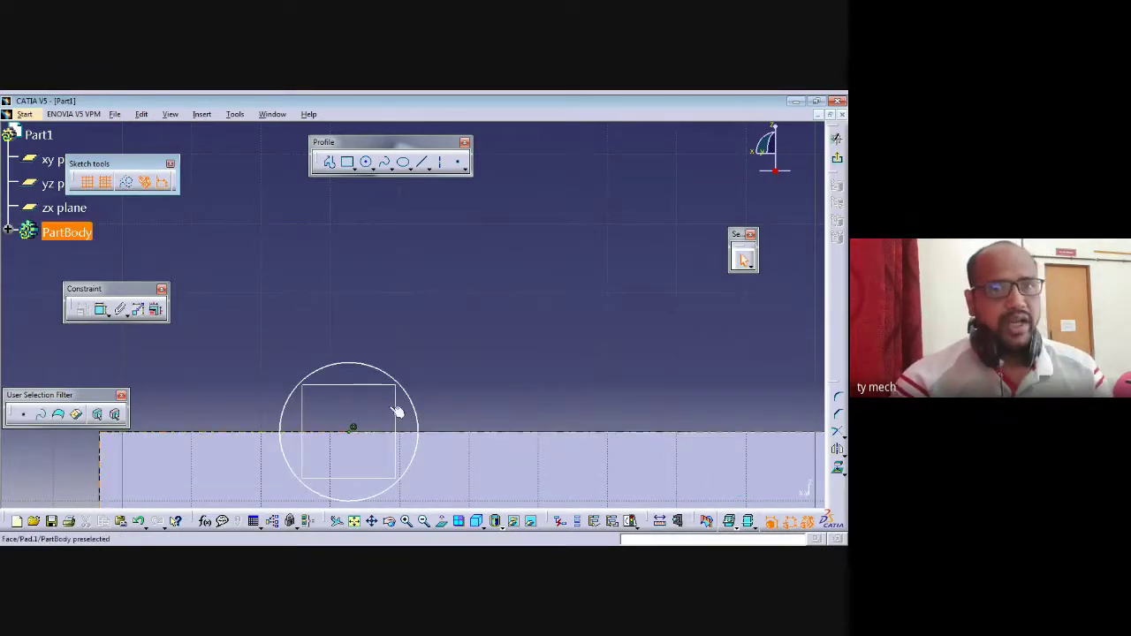
left_click(835, 139)
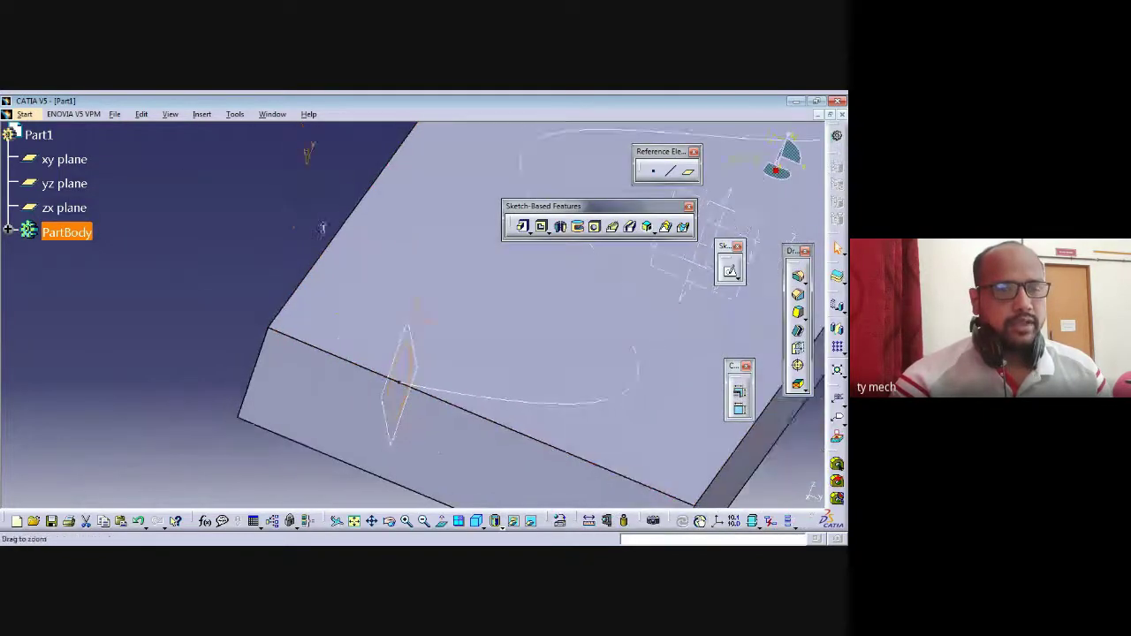
Cut a slot through the block with the circle sketch as profile and the spline sketch as centre curve, using Keep angle profile control
middle_click_drag(675, 358, 501, 395)
left_click(585, 384)
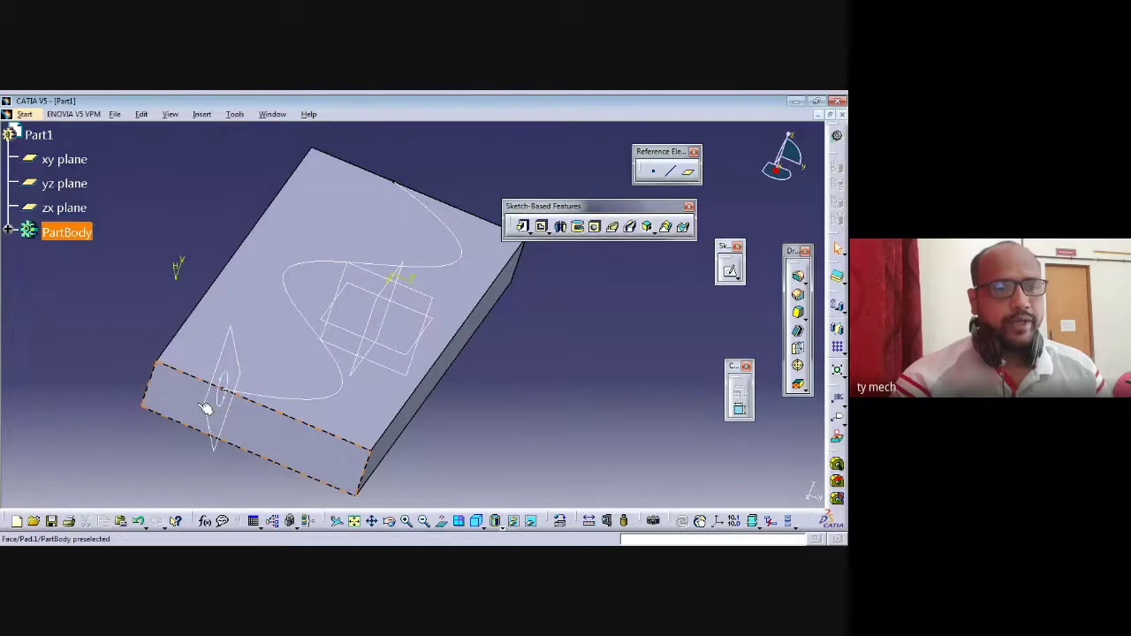
left_click(631, 228)
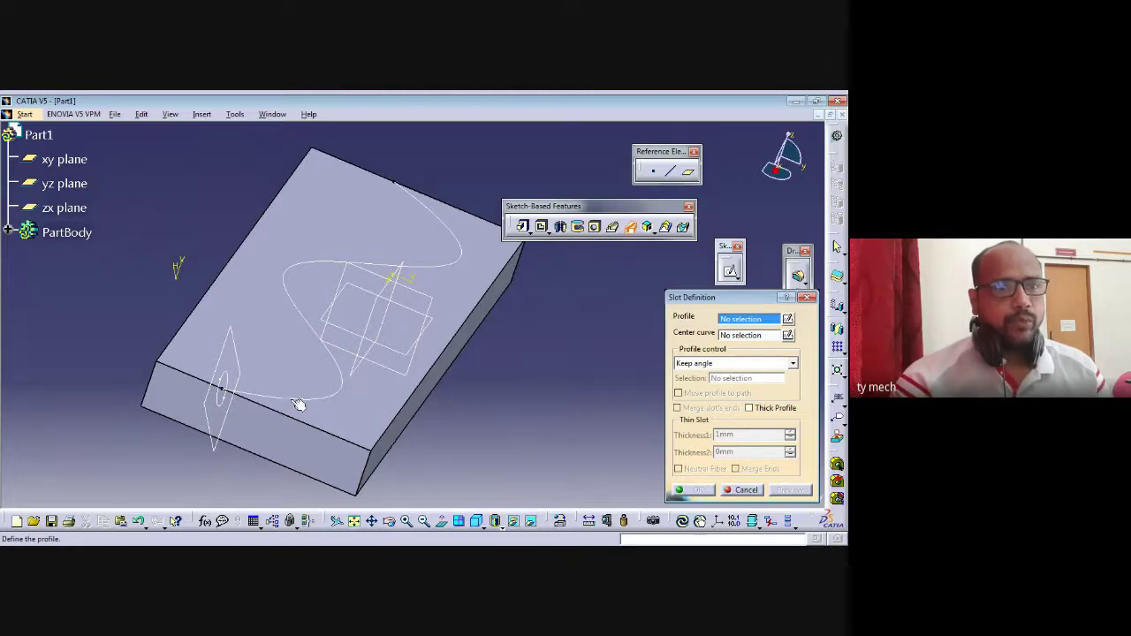
left_click(225, 404)
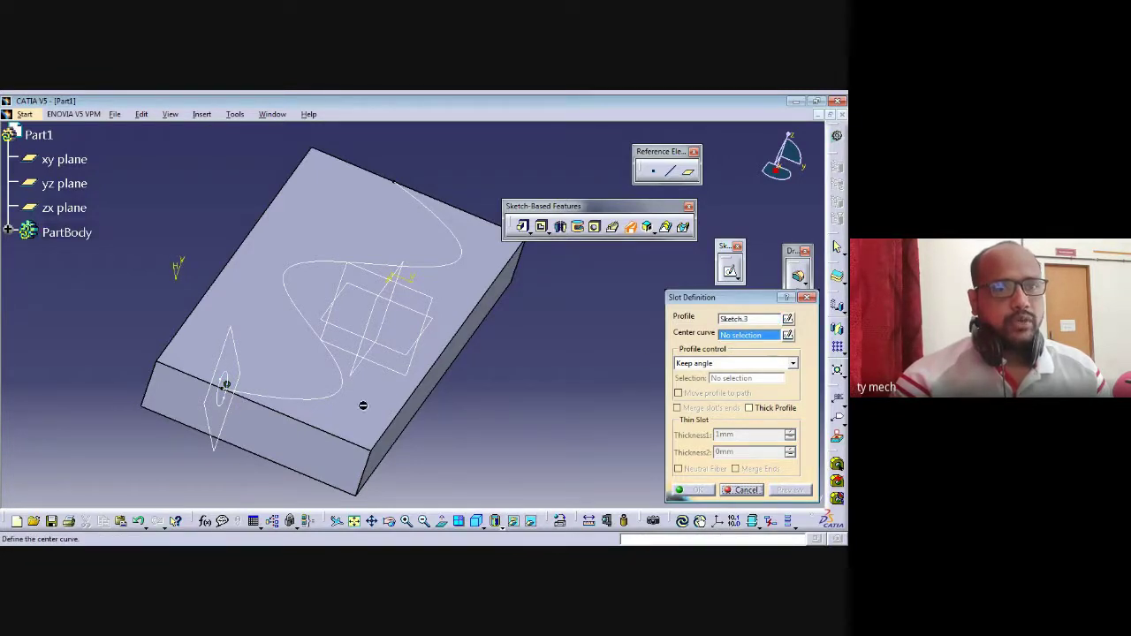
left_click(343, 399)
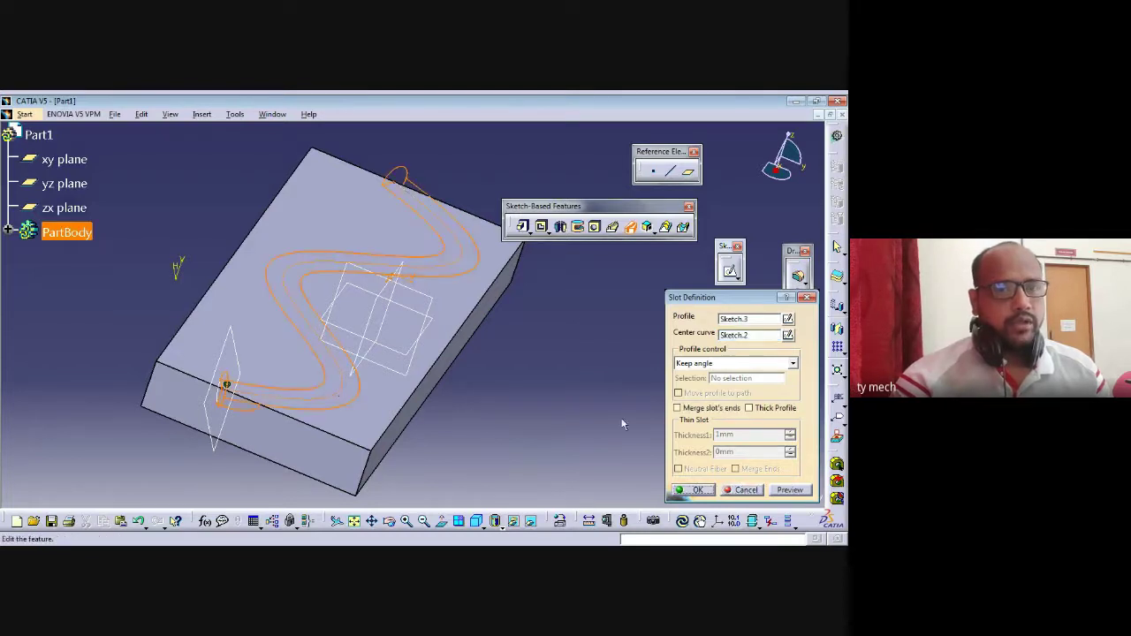
left_click(789, 490)
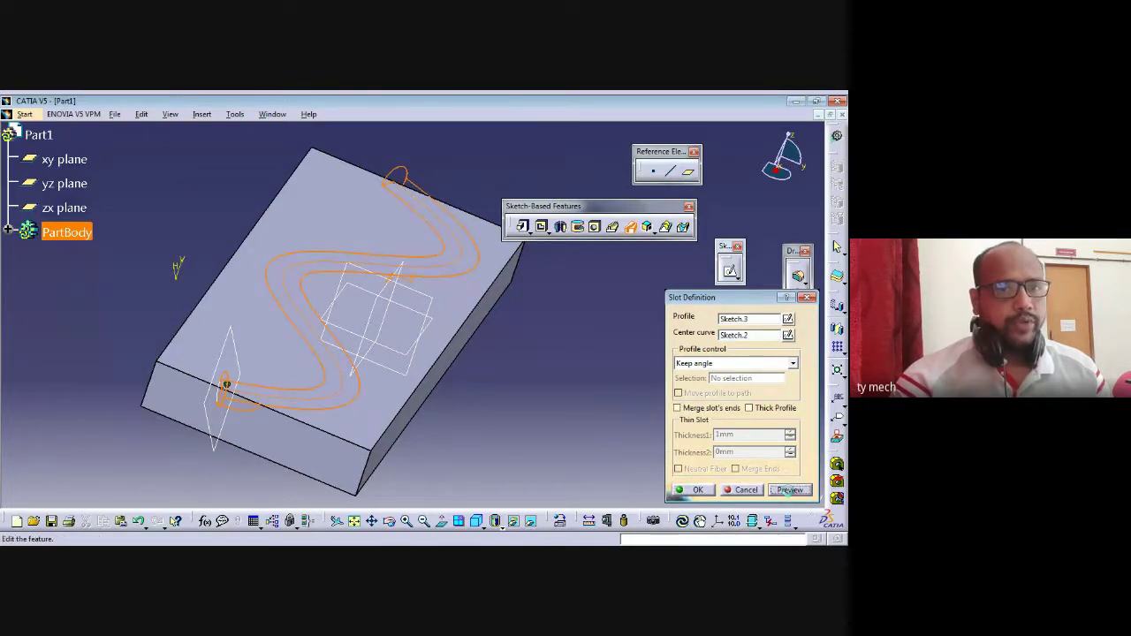
left_click(697, 489)
middle_click_drag(576, 447, 478, 410)
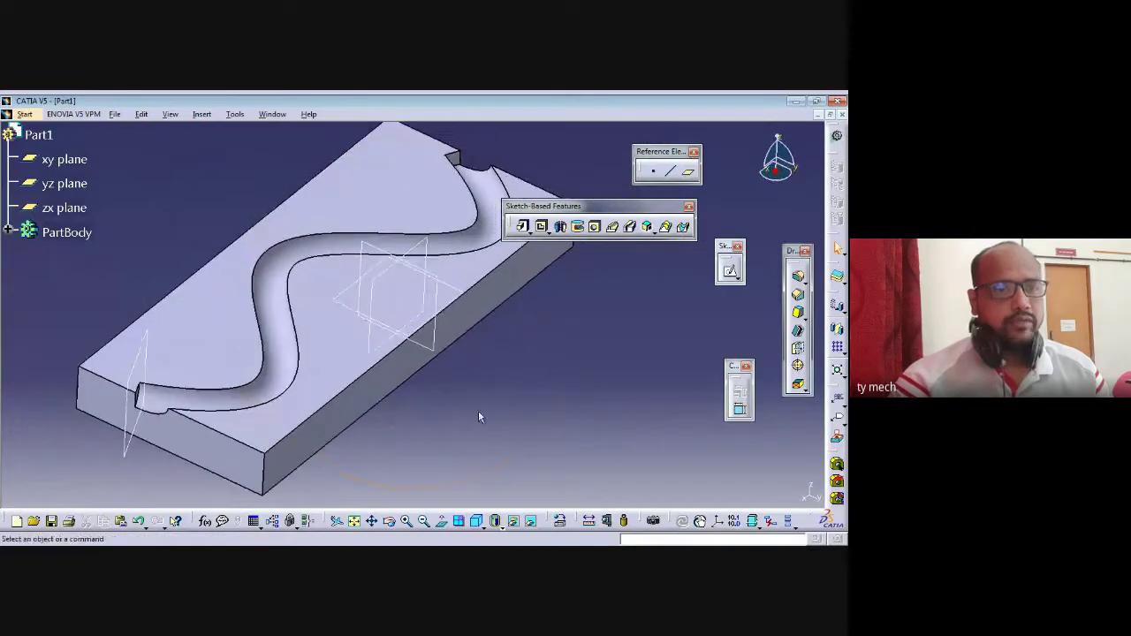
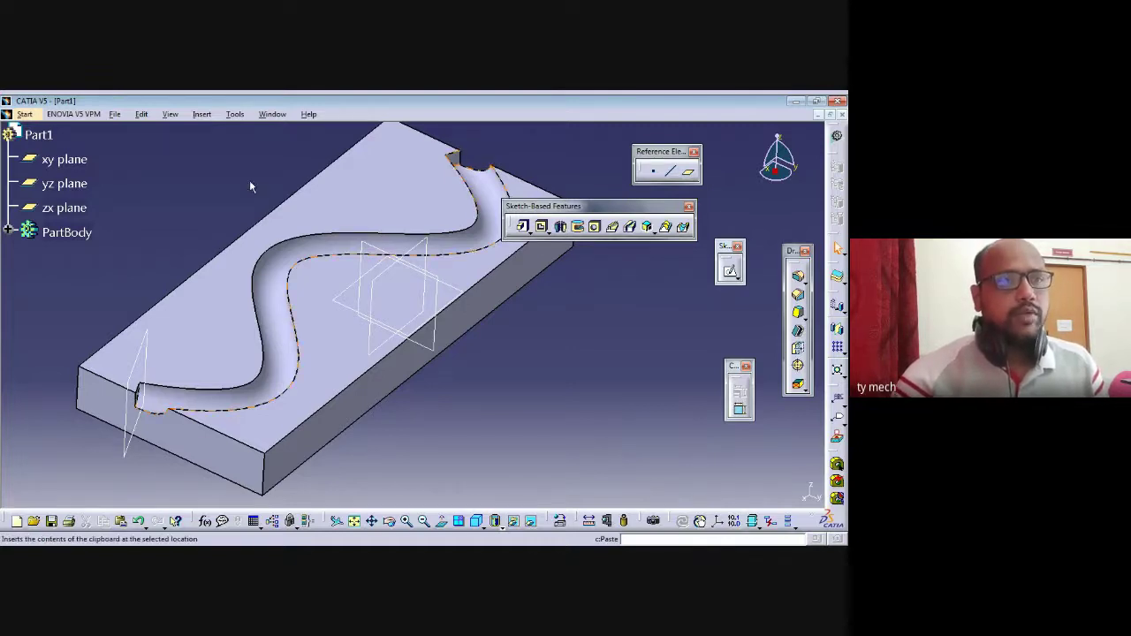
left_click(233, 329)
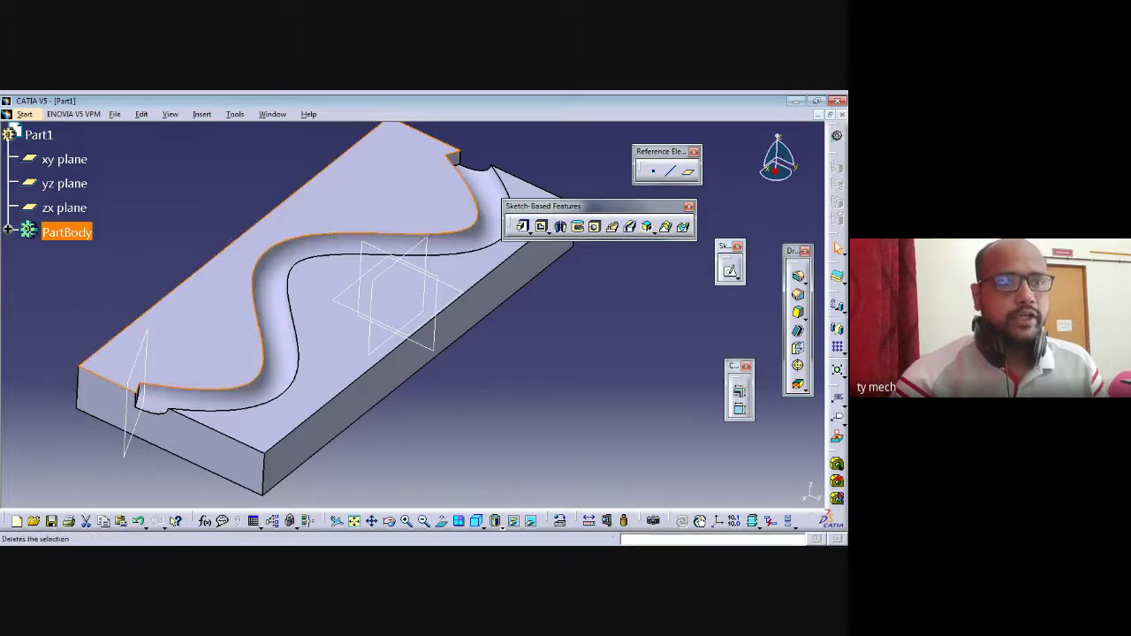
key("Delete")
left_click(530, 351)
left_click(230, 334)
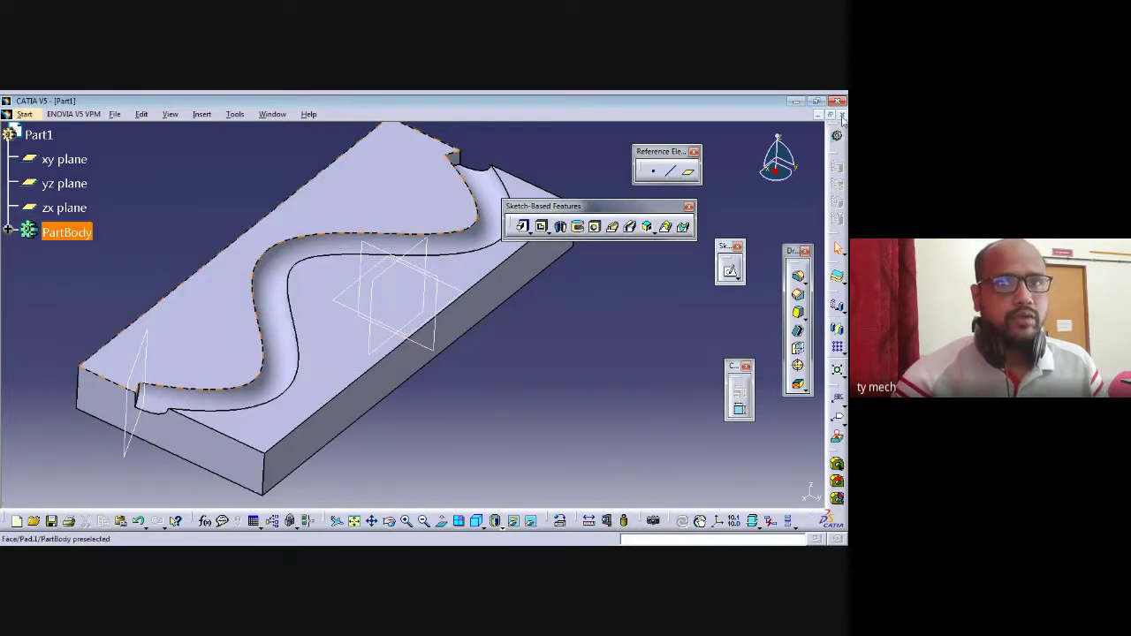
Close the current part and create a new Part Design part named Part1 with hybrid design enabled
left_click(841, 114)
left_click(451, 354)
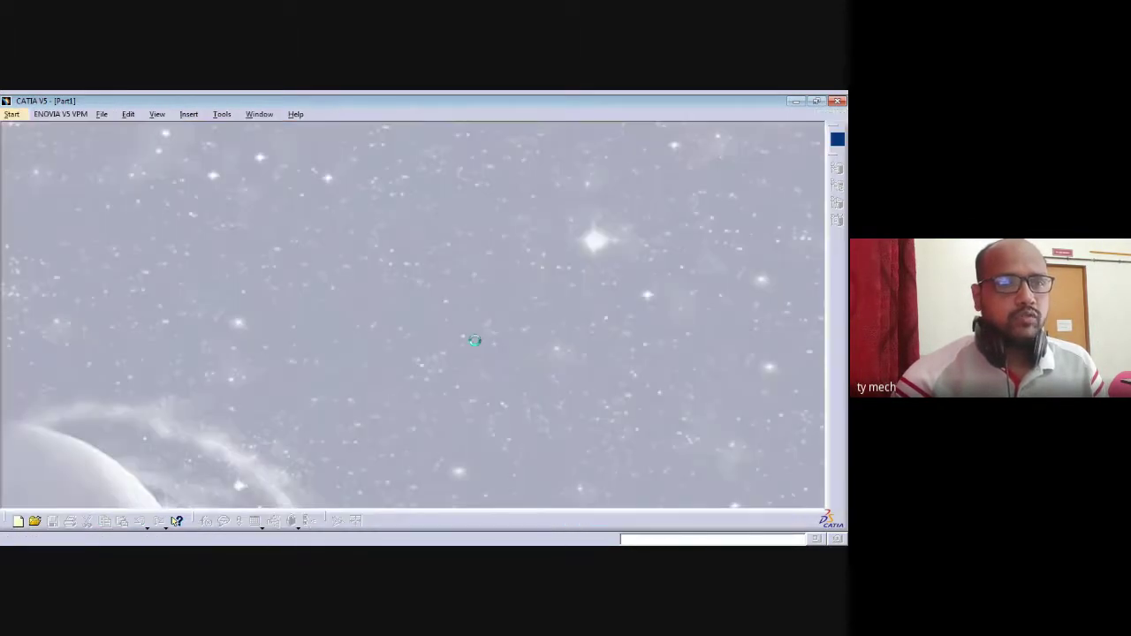
left_click(9, 115)
mouse_move(89, 144)
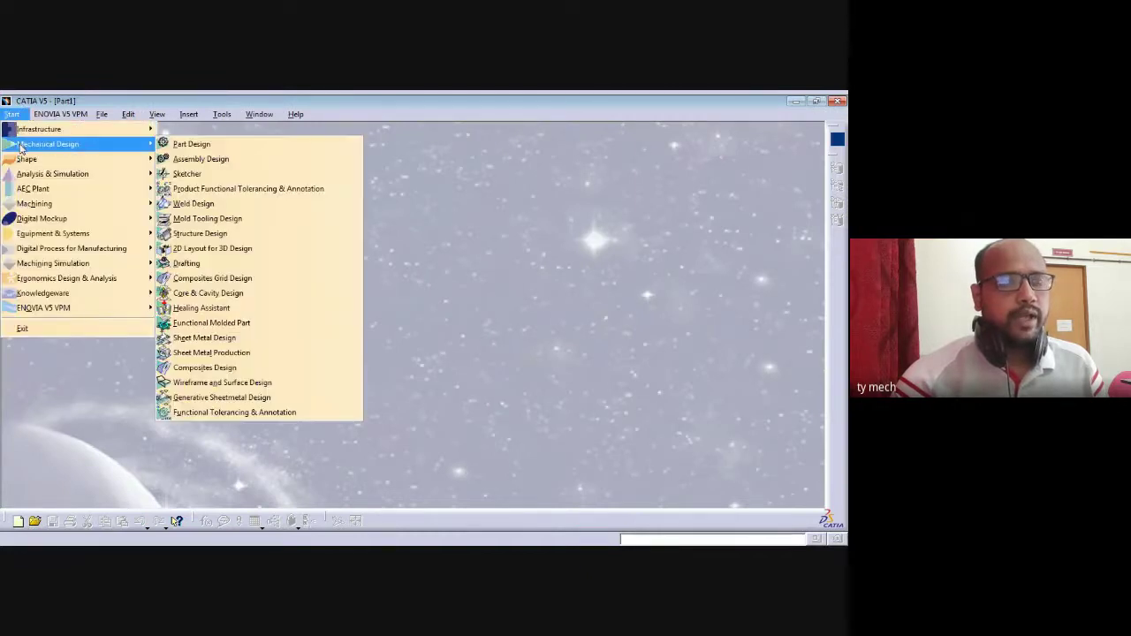
left_click(234, 147)
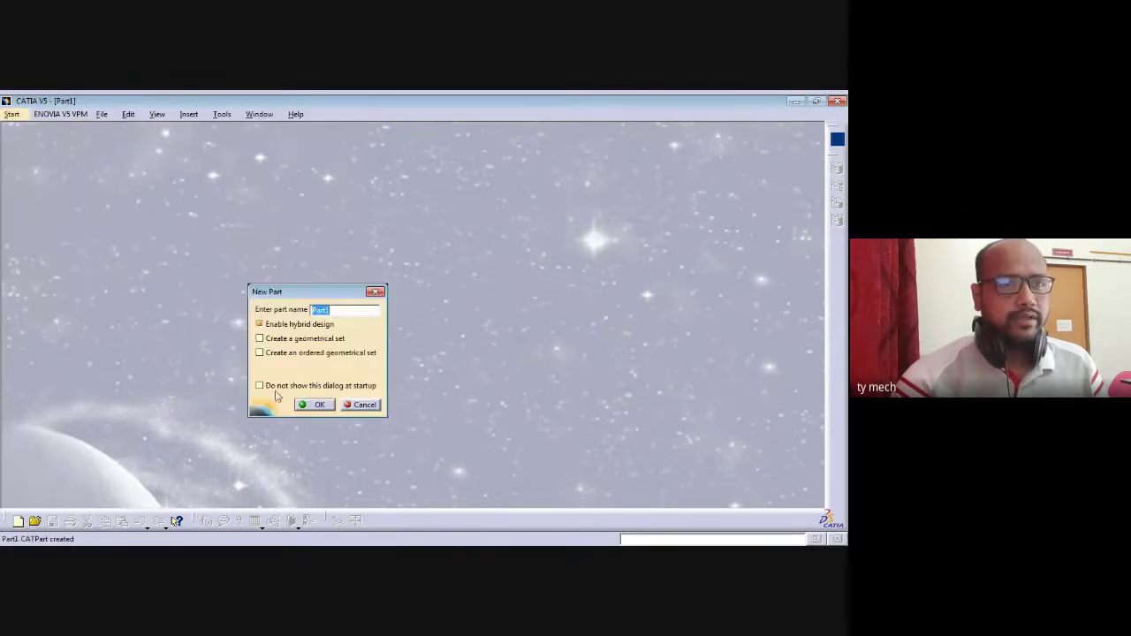
left_click(317, 406)
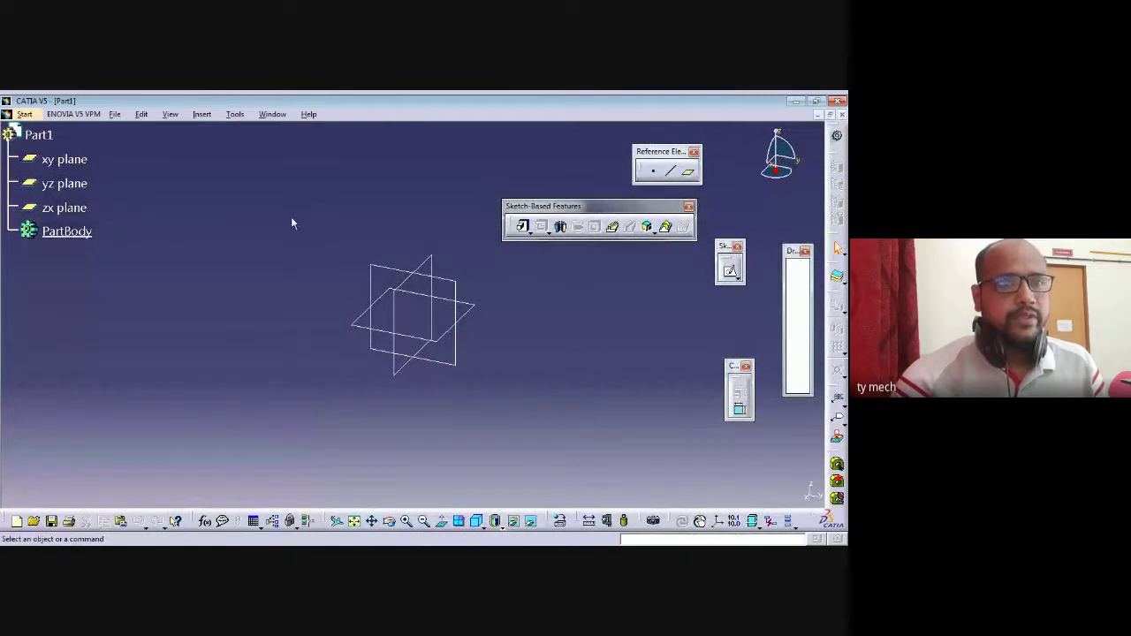
Sketch a circle of about 58 mm radius centred on the origin of the xy plane and exit the sketch
middle_click_drag(267, 226, 219, 250)
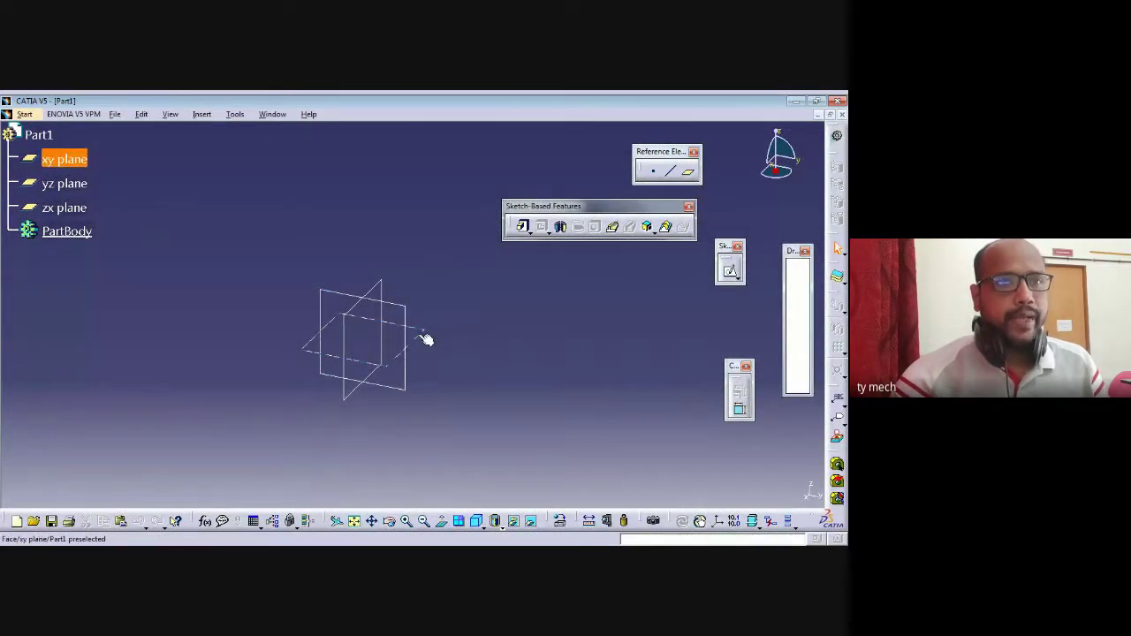
left_click(421, 330)
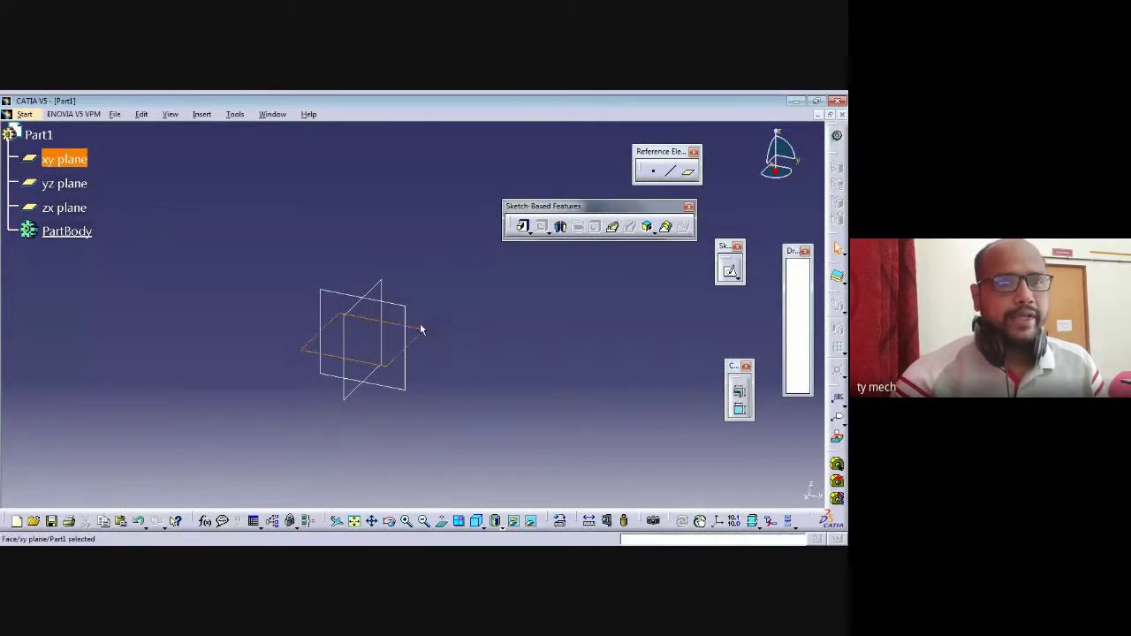
left_click(730, 273)
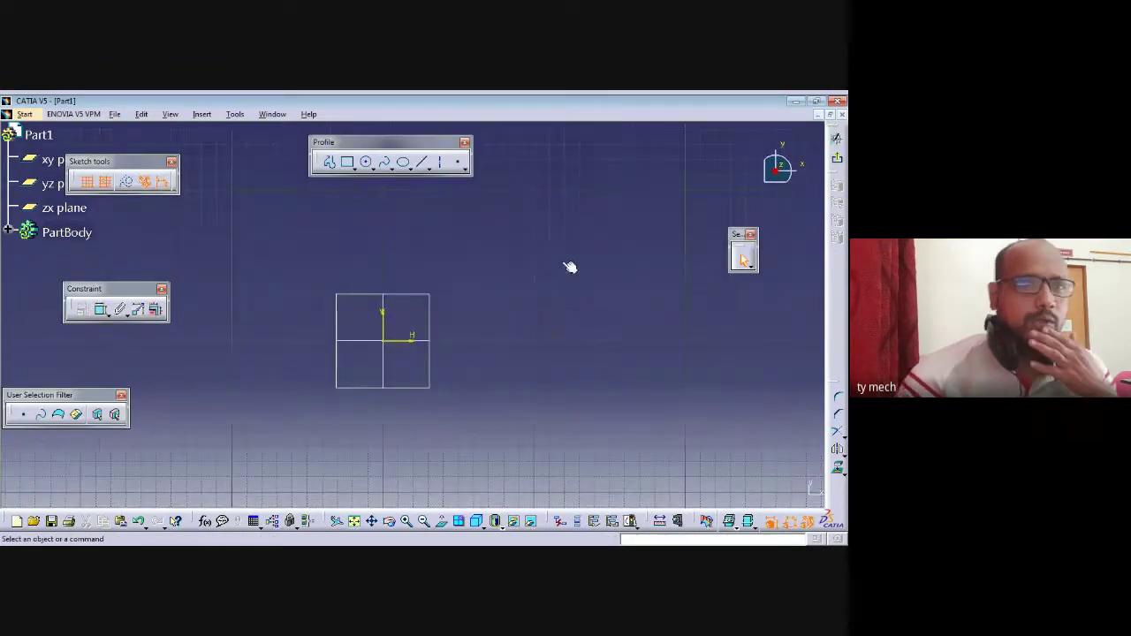
left_click(367, 165)
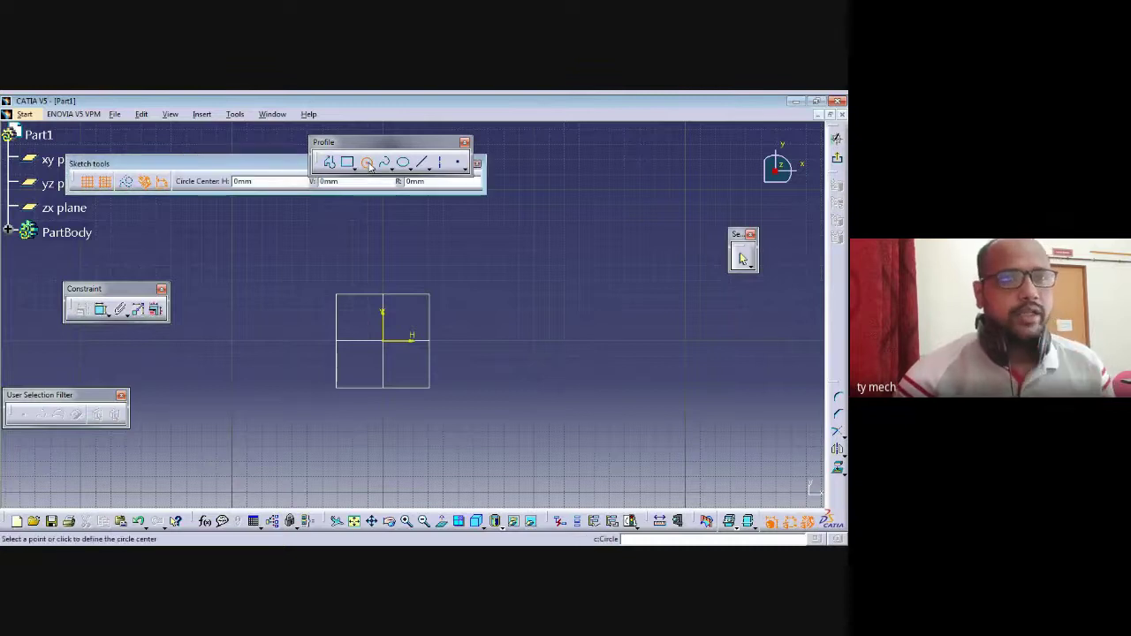
left_click(388, 348)
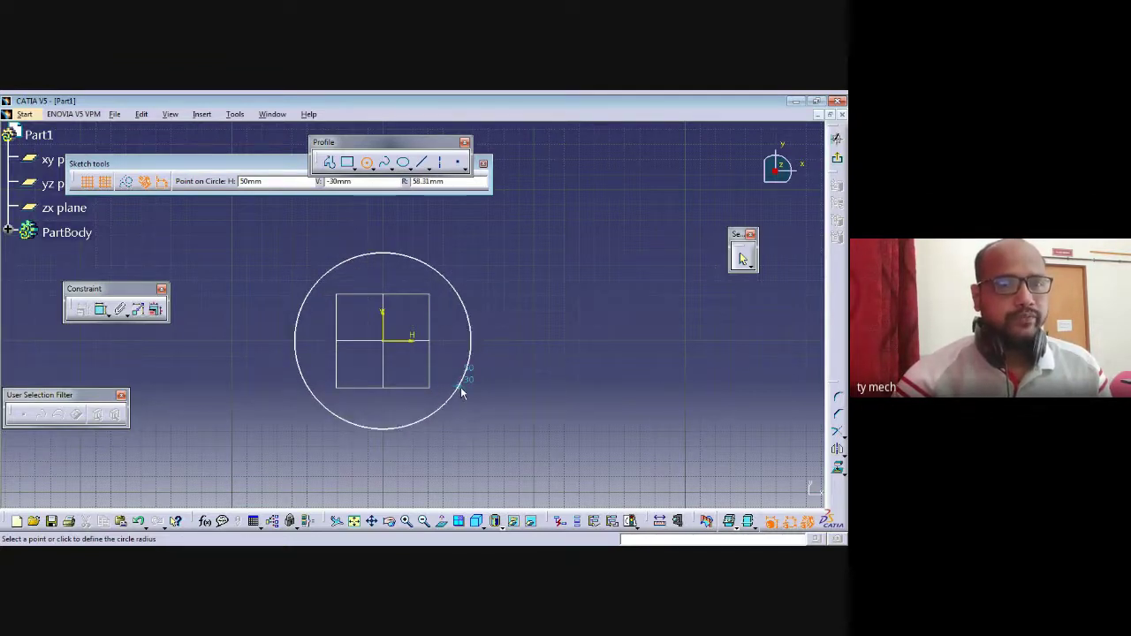
left_click(458, 390)
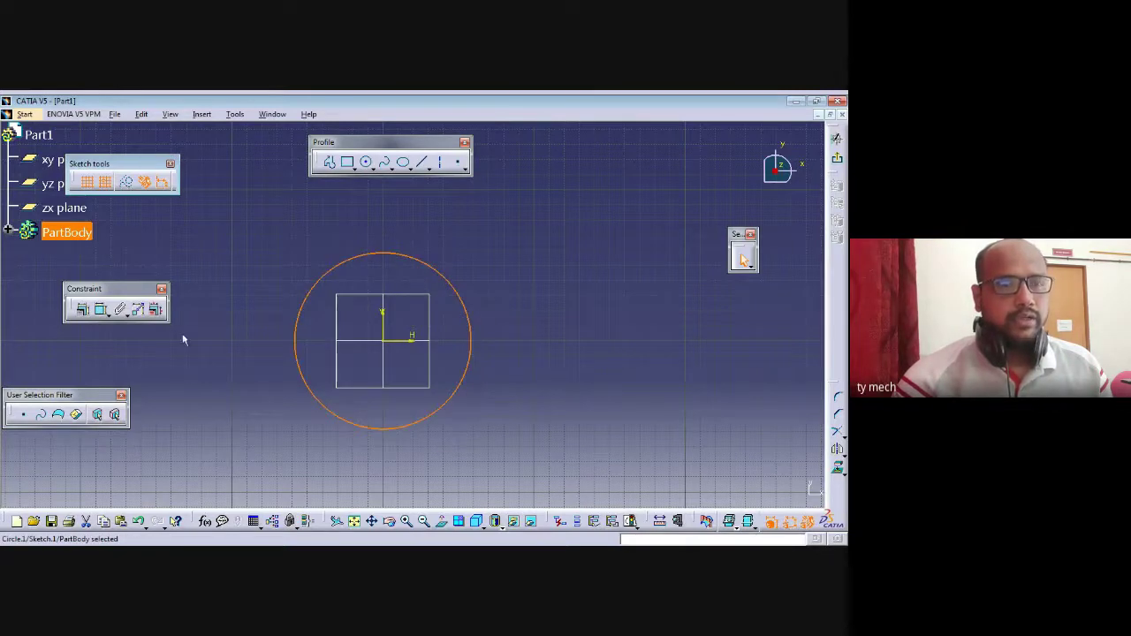
left_click(837, 157)
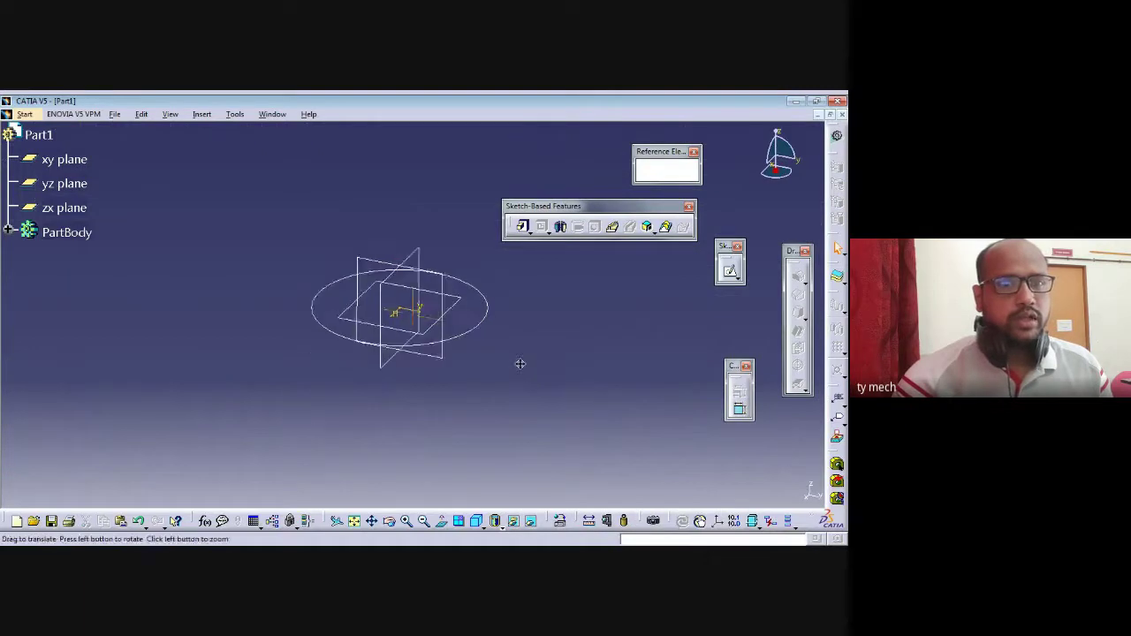
Pad the circle sketch to a length of 100 mm to form a solid cylinder
left_click(523, 226)
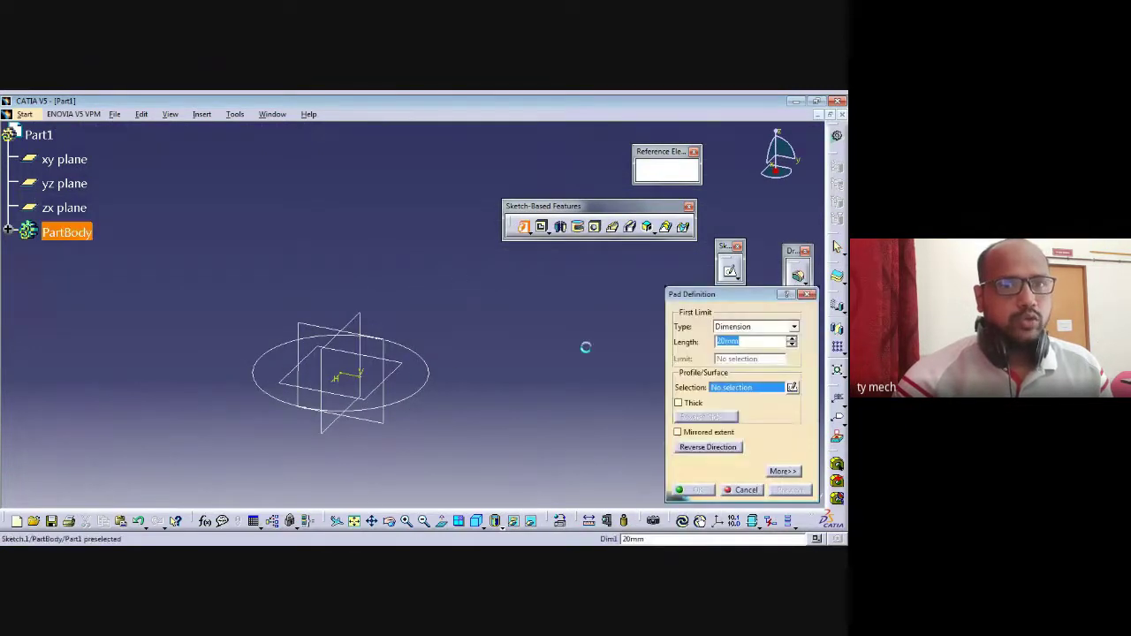
left_click(418, 395)
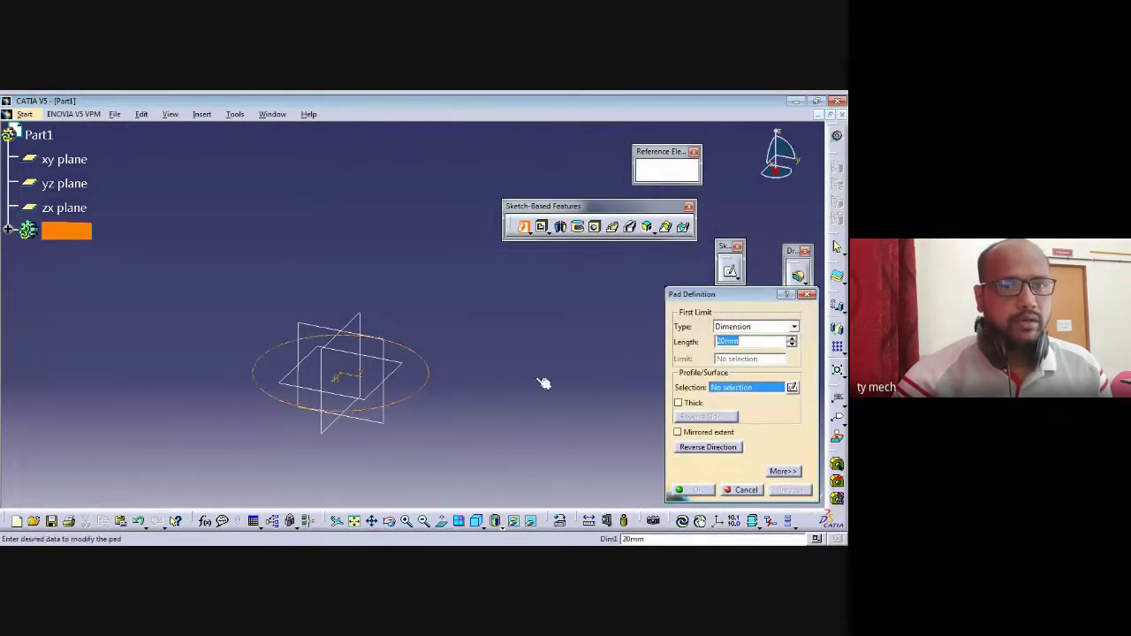
type("100")
key("Return")
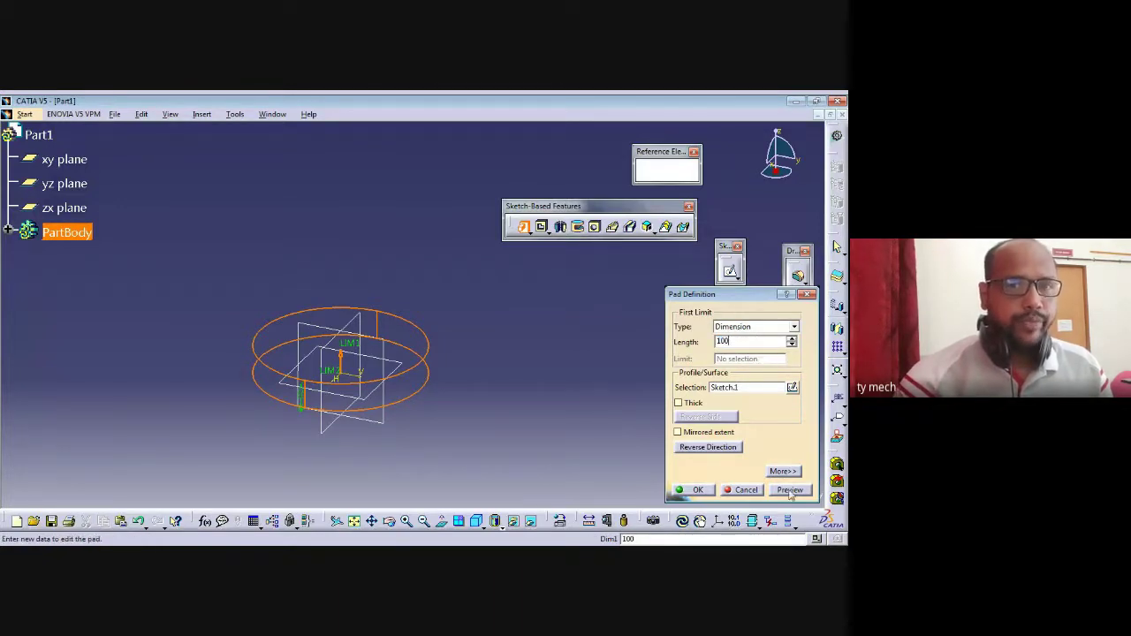
left_click(697, 490)
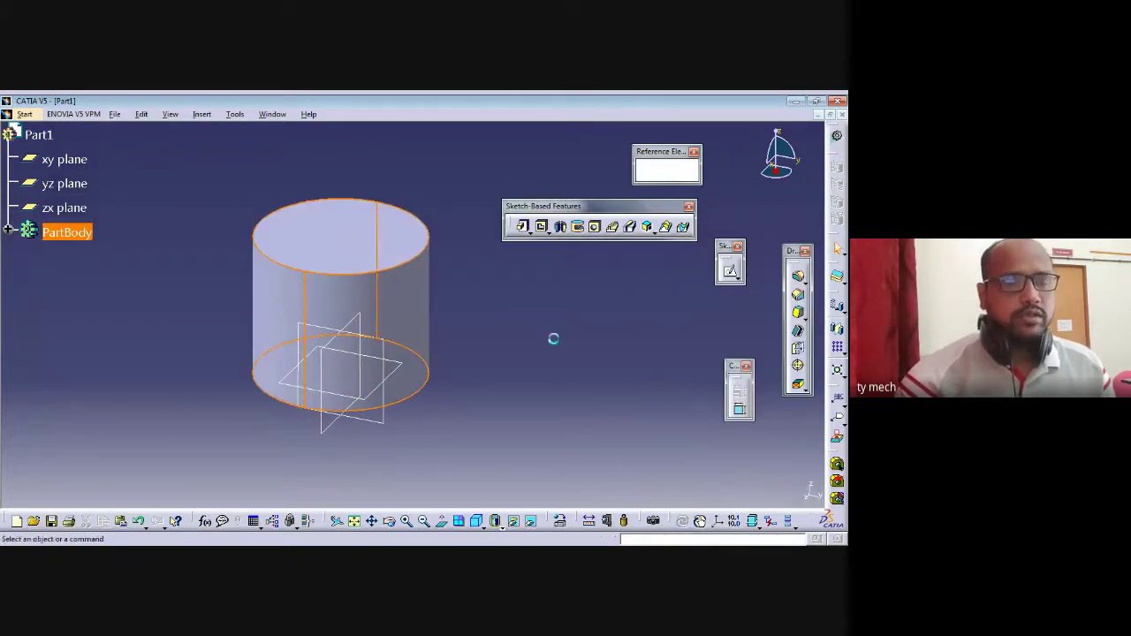
Sketch an open wavy spline through five points, spanning about 100 mm across the cylinder's top face, and exit the sketch
middle_click_drag(525, 342, 459, 329)
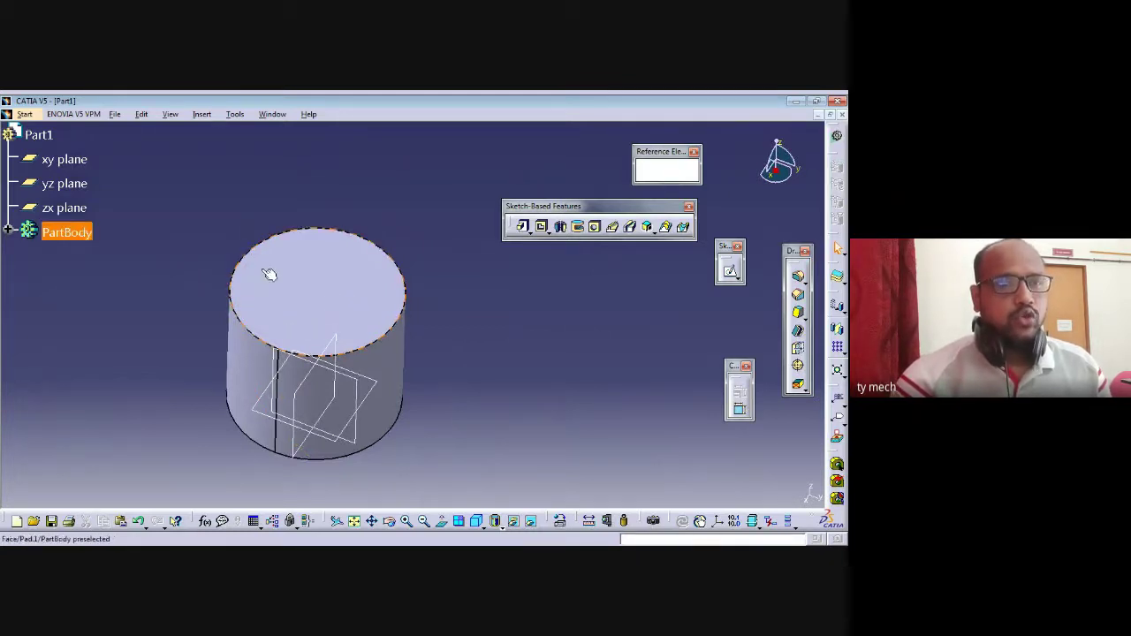
left_click(320, 308)
left_click(730, 271)
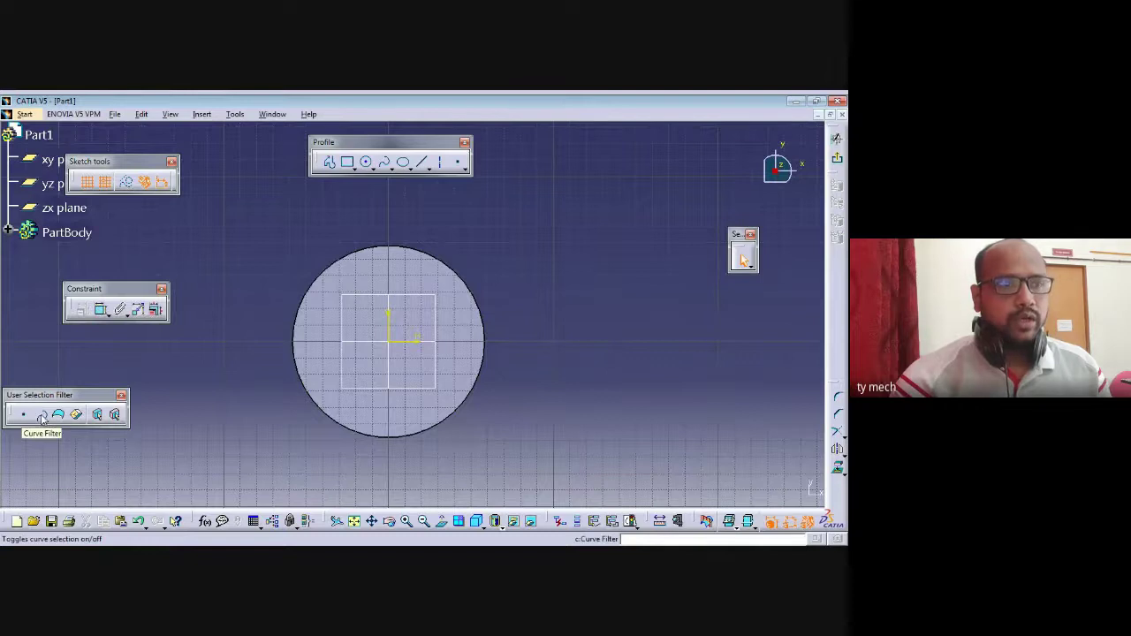
left_click(384, 161)
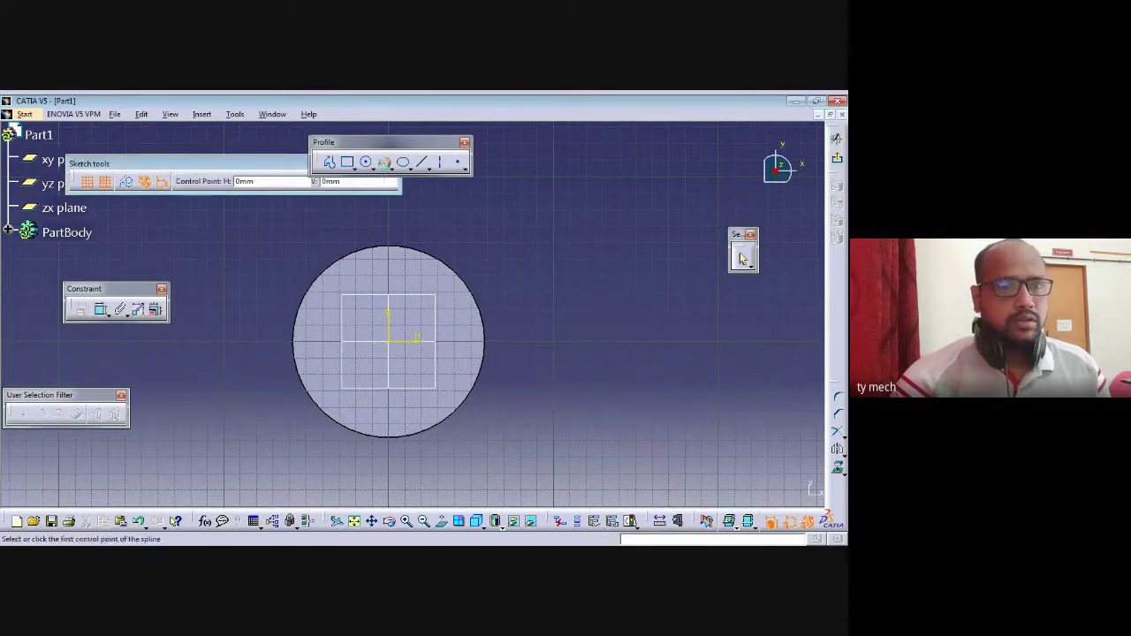
left_click(312, 341)
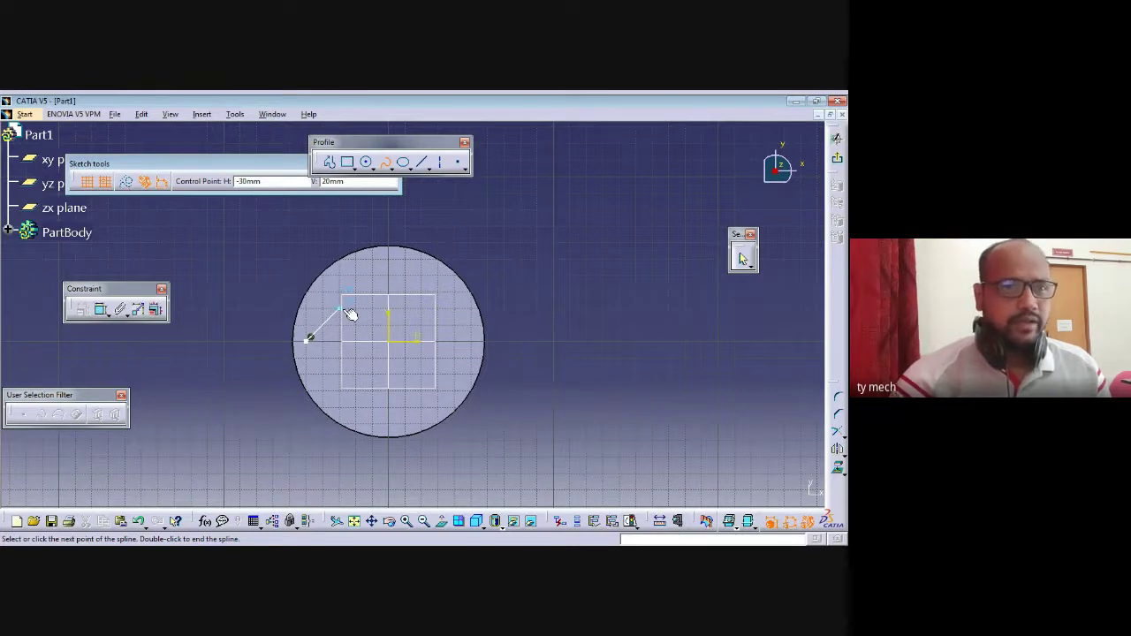
left_click(339, 308)
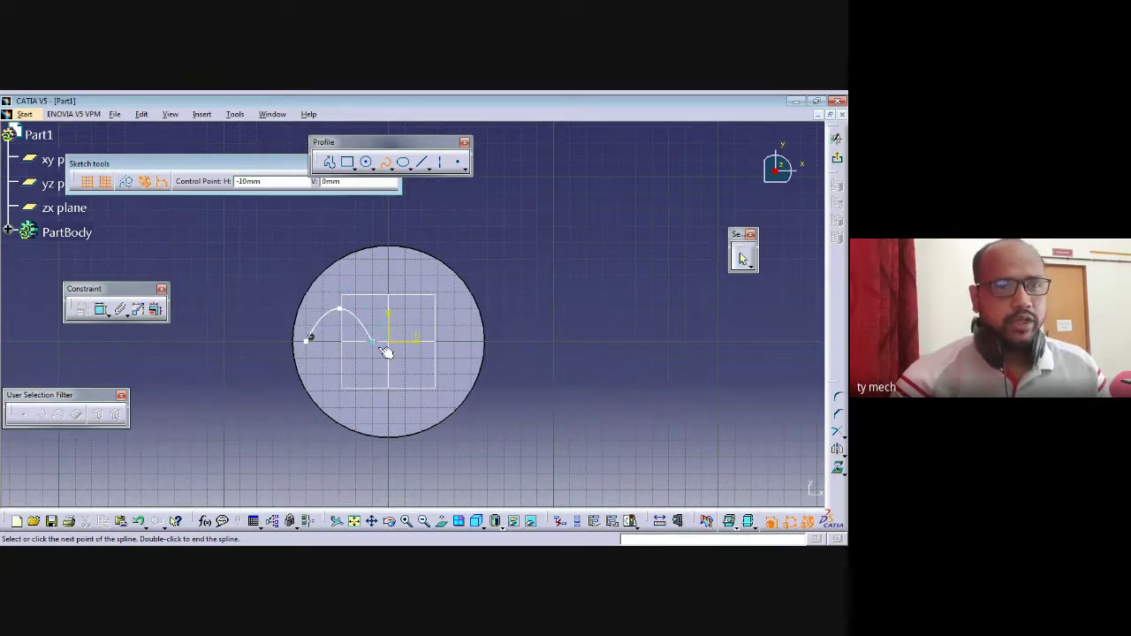
left_click(422, 310)
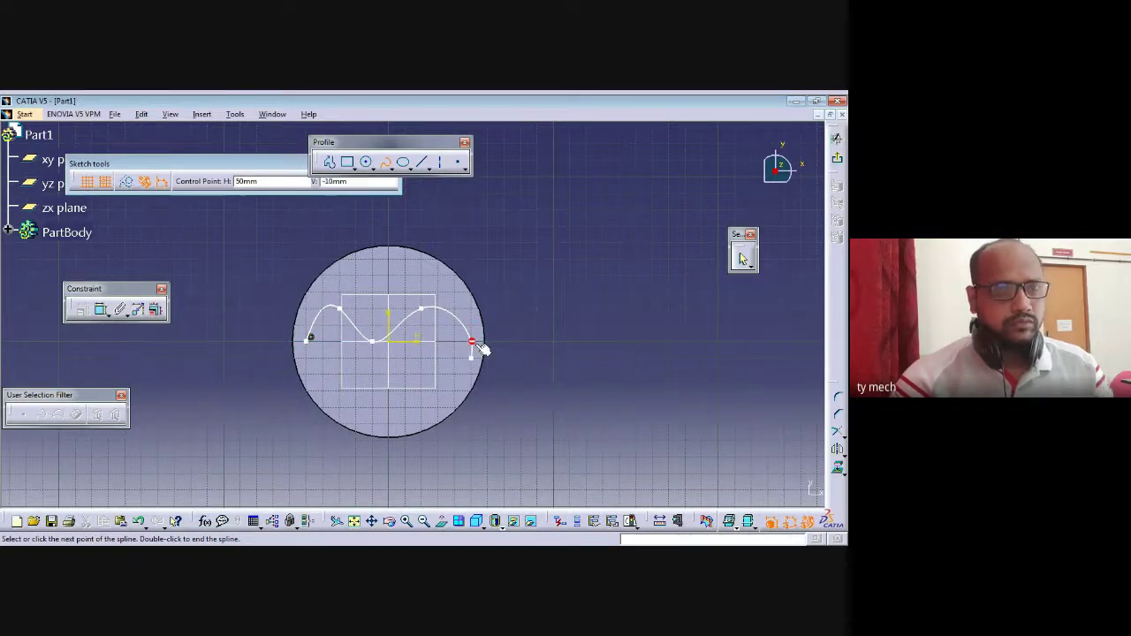
double_click(476, 343)
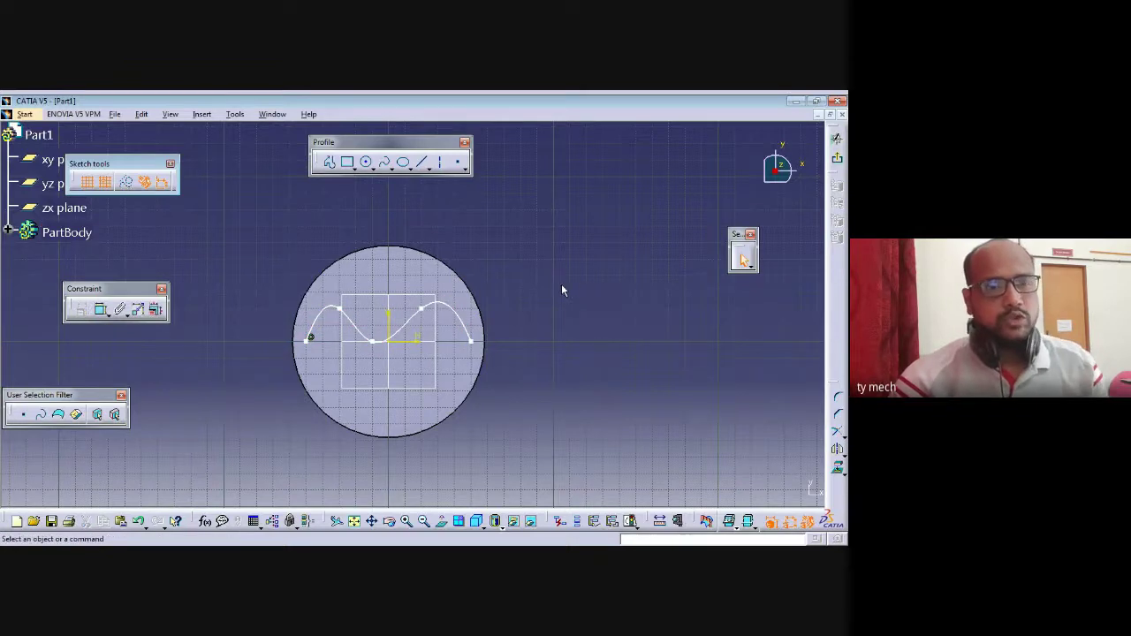
left_click(837, 157)
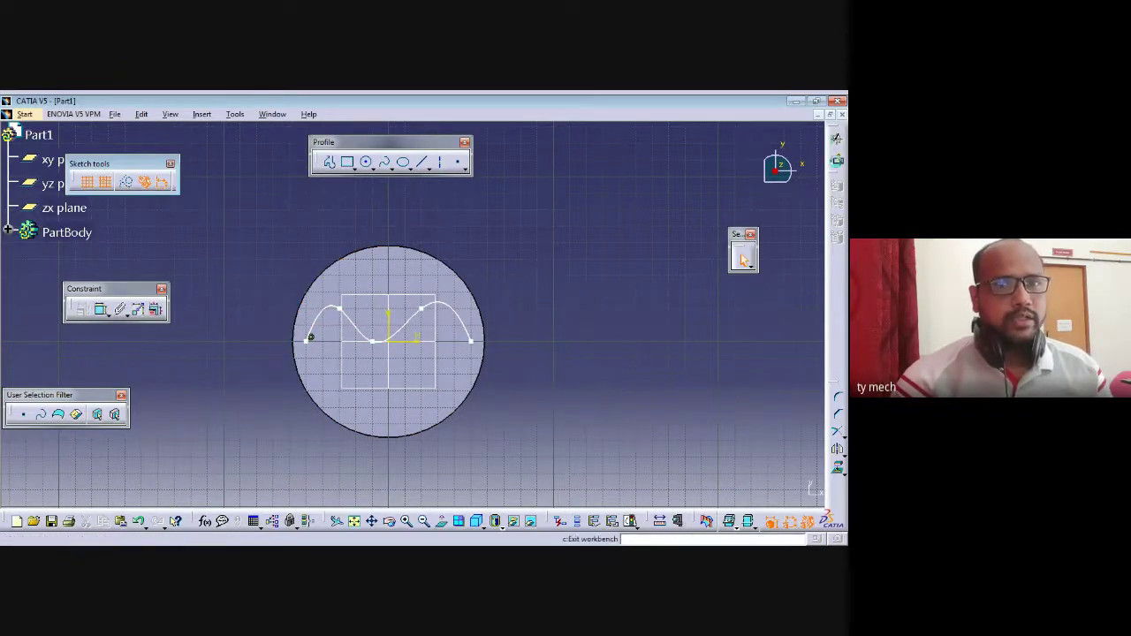
Create a reference plane of type Normal to curve on the spline sketch, passing through the spline's end point near the cylinder's edge
left_click(466, 199)
middle_click_drag(466, 198, 381, 206)
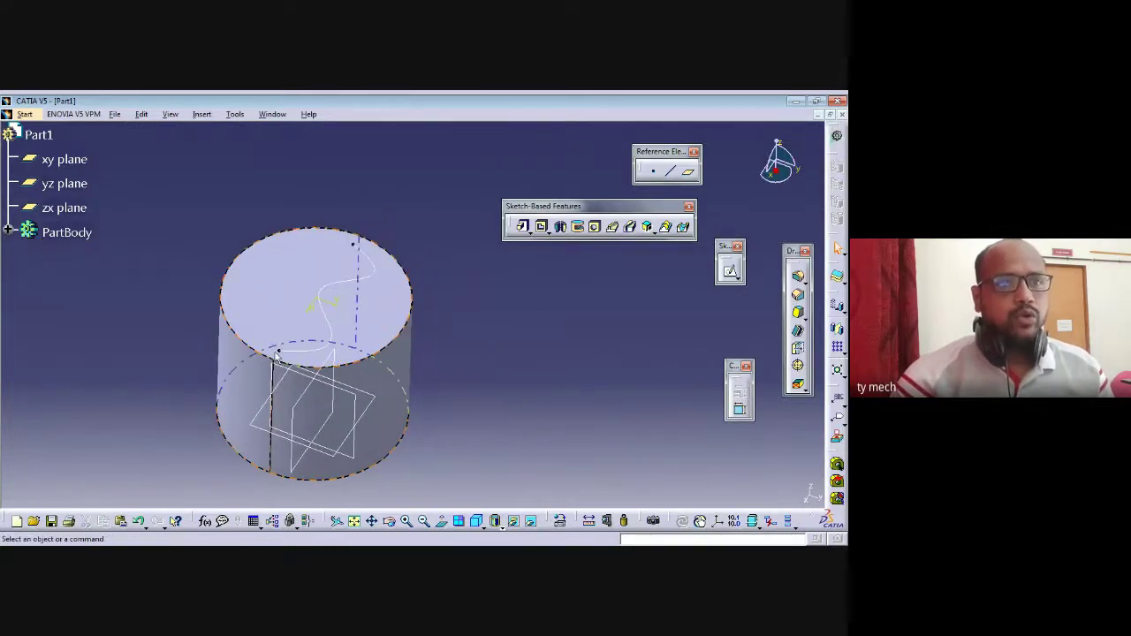
mouse_move(277, 362)
middle_mouse_down("ctrl")
mouse_move(273, 303)
mouse_move(294, 378)
middle_mouse_up("ctrl")
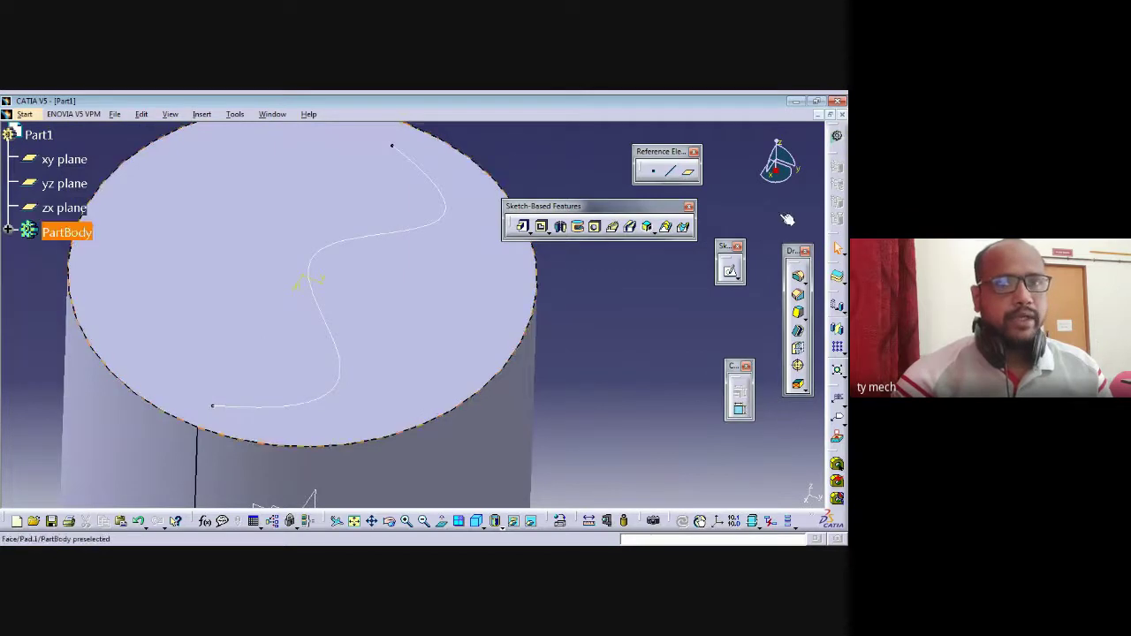
left_click(689, 174)
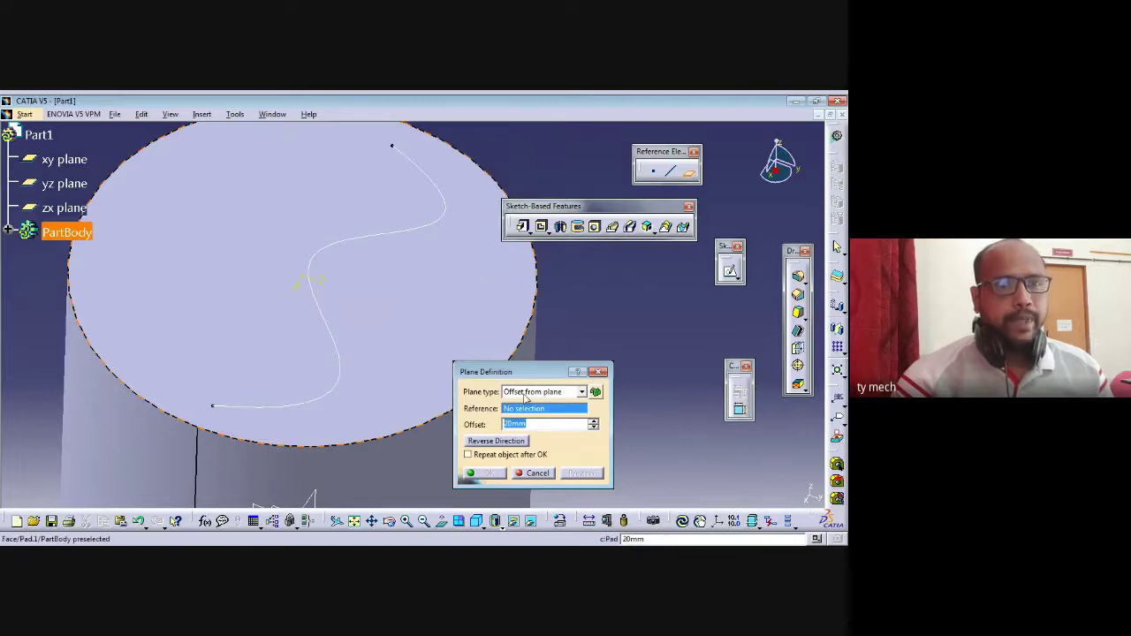
key("n")
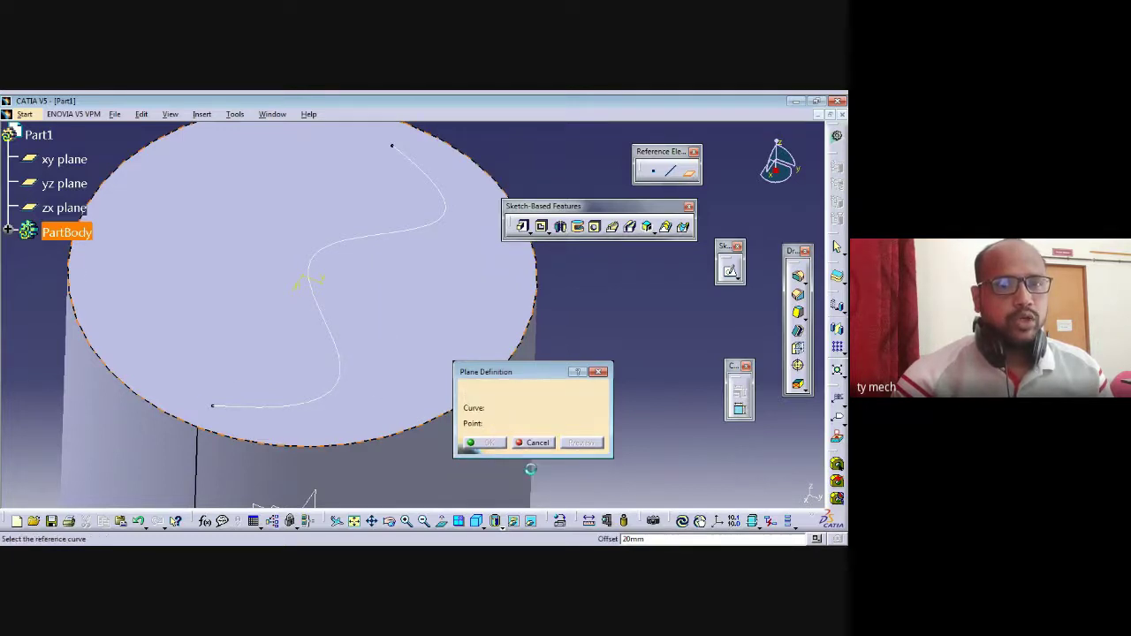
left_click(348, 369)
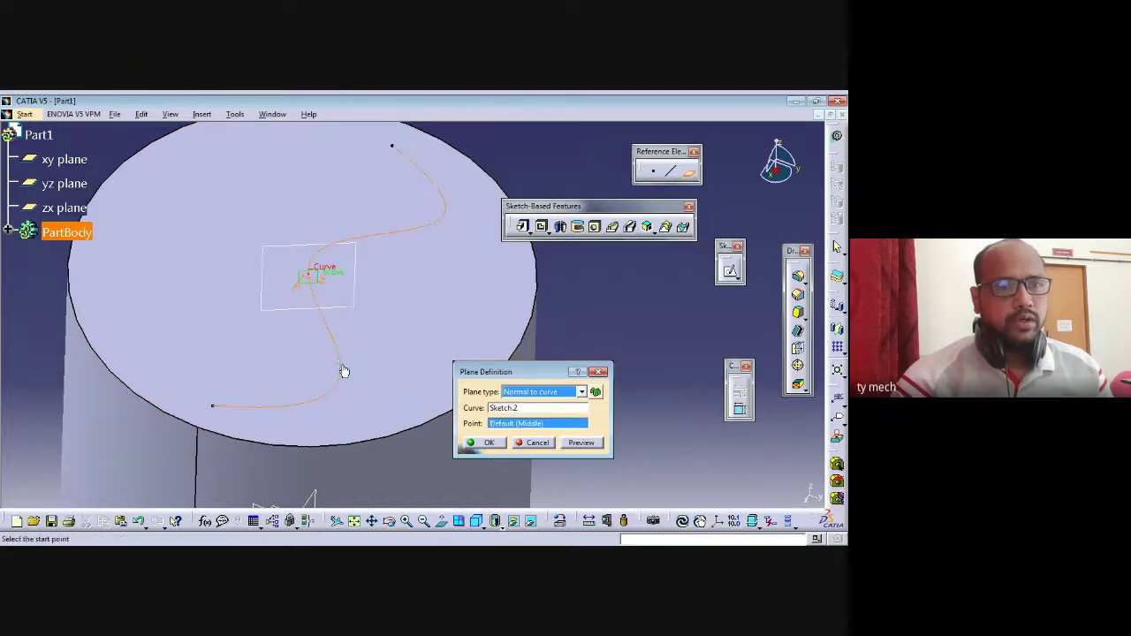
left_click(220, 410)
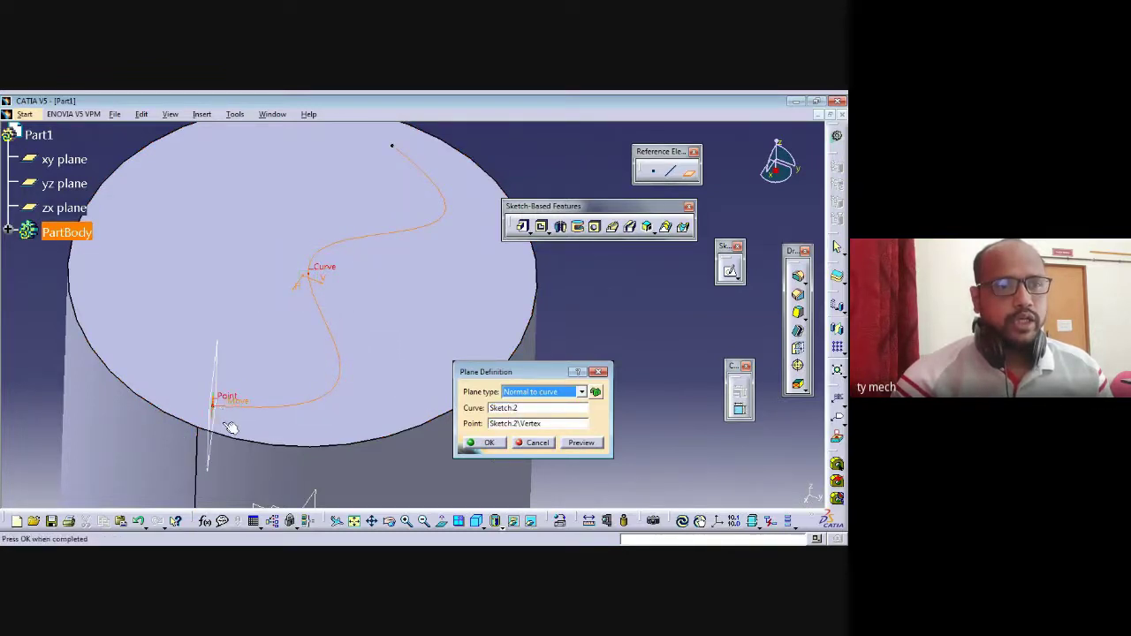
left_click(488, 444)
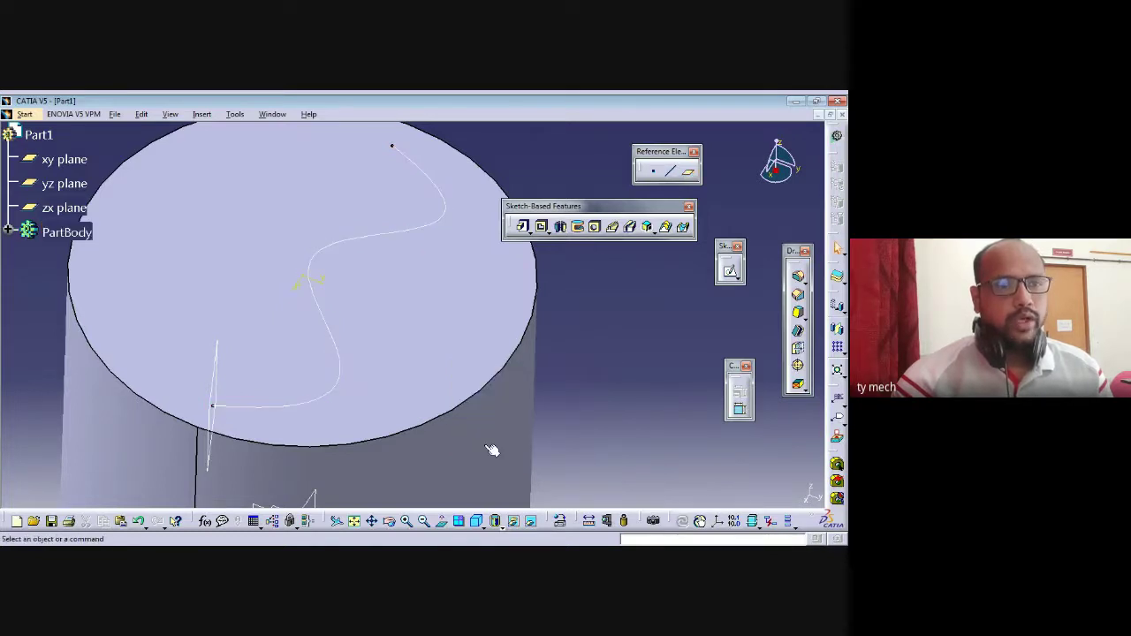
Open a new sketch on the plane normal to the spline's end point
mouse_move(591, 413)
middle_mouse_down()
mouse_move(568, 371)
mouse_move(586, 365)
mouse_move(262, 398)
middle_mouse_up()
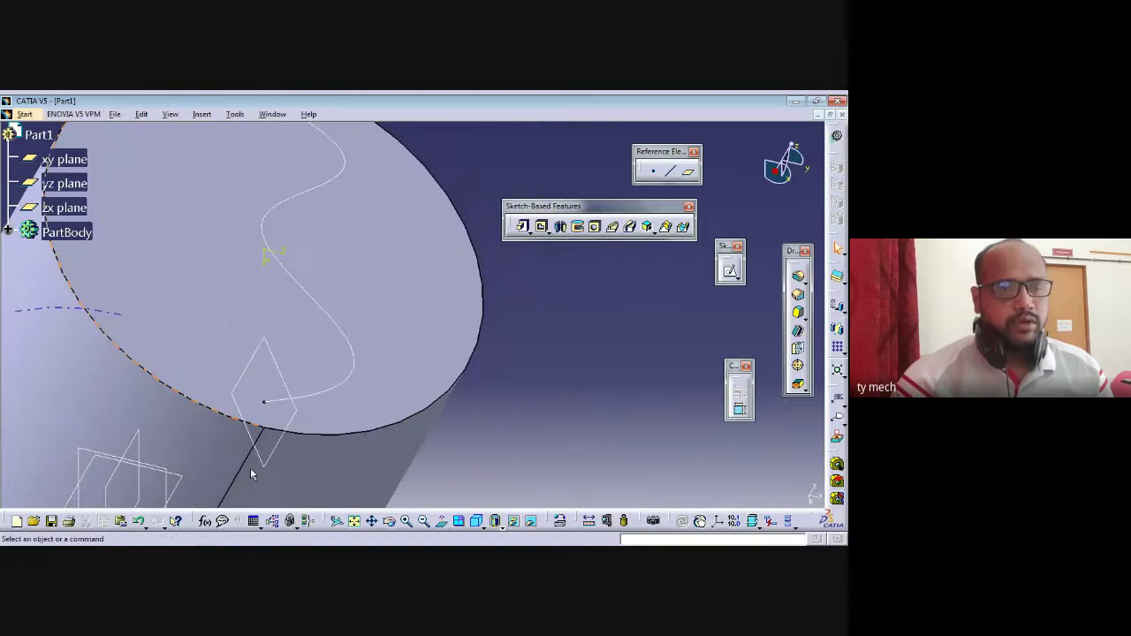
left_click(288, 378)
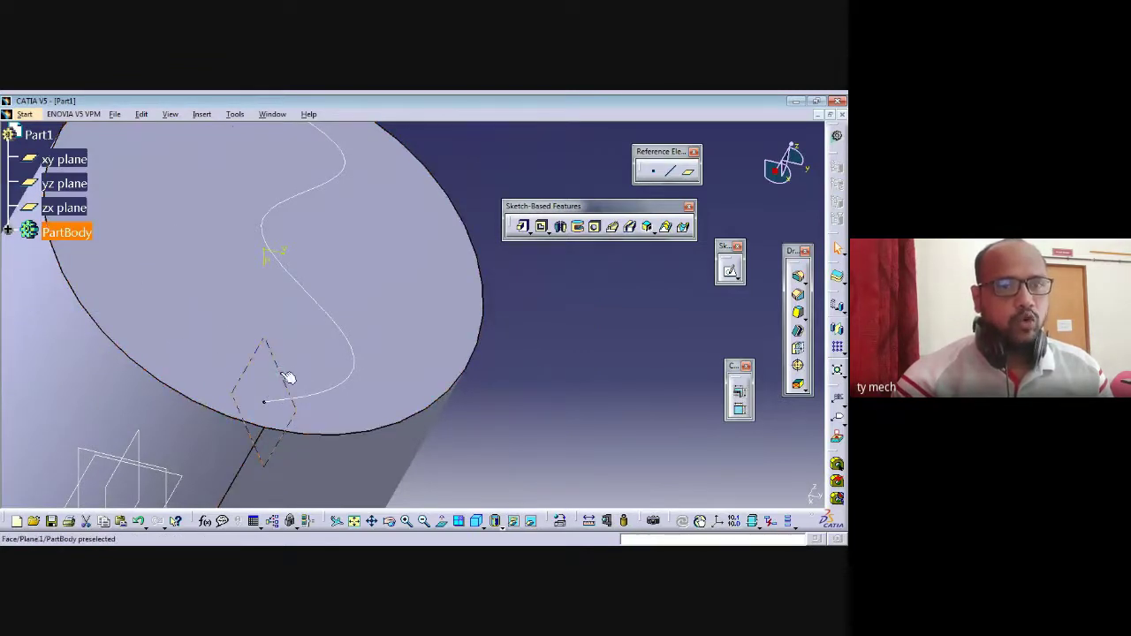
left_click(732, 274)
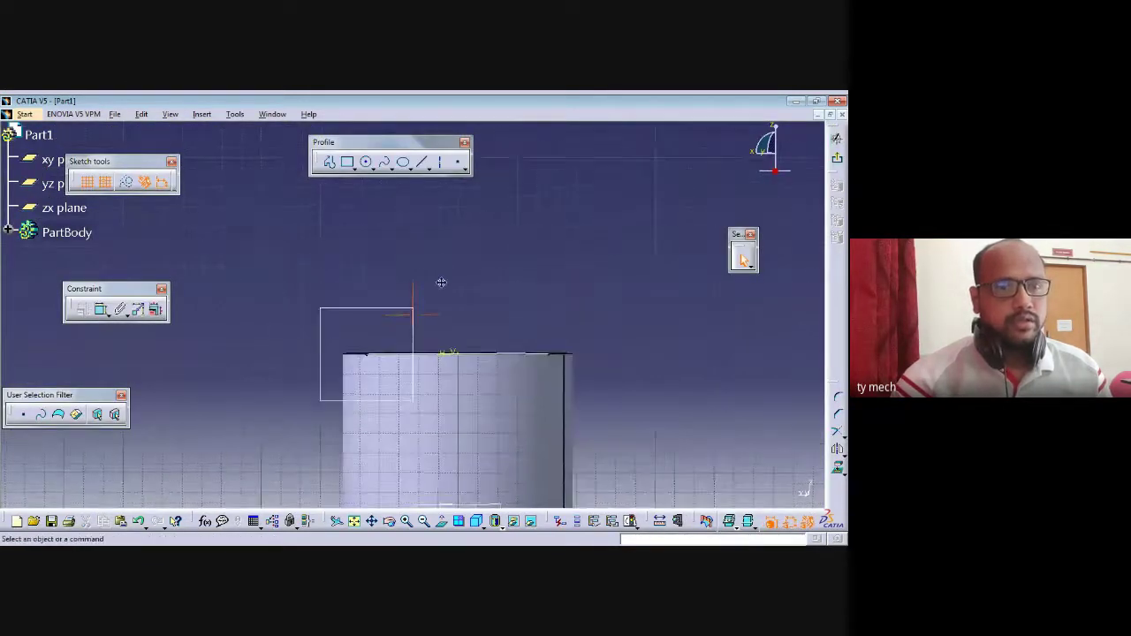
mouse_move(421, 318)
middle_mouse_down()
mouse_move(384, 280)
mouse_move(316, 303)
mouse_move(311, 293)
mouse_move(462, 252)
middle_mouse_up()
left_click(368, 162)
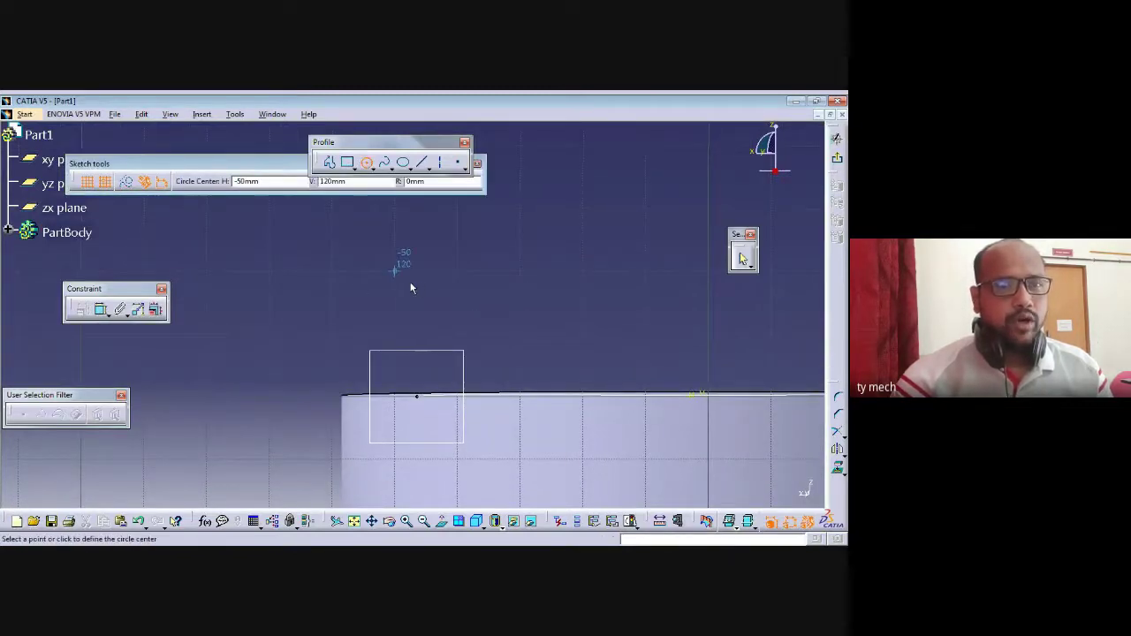
left_click(404, 163)
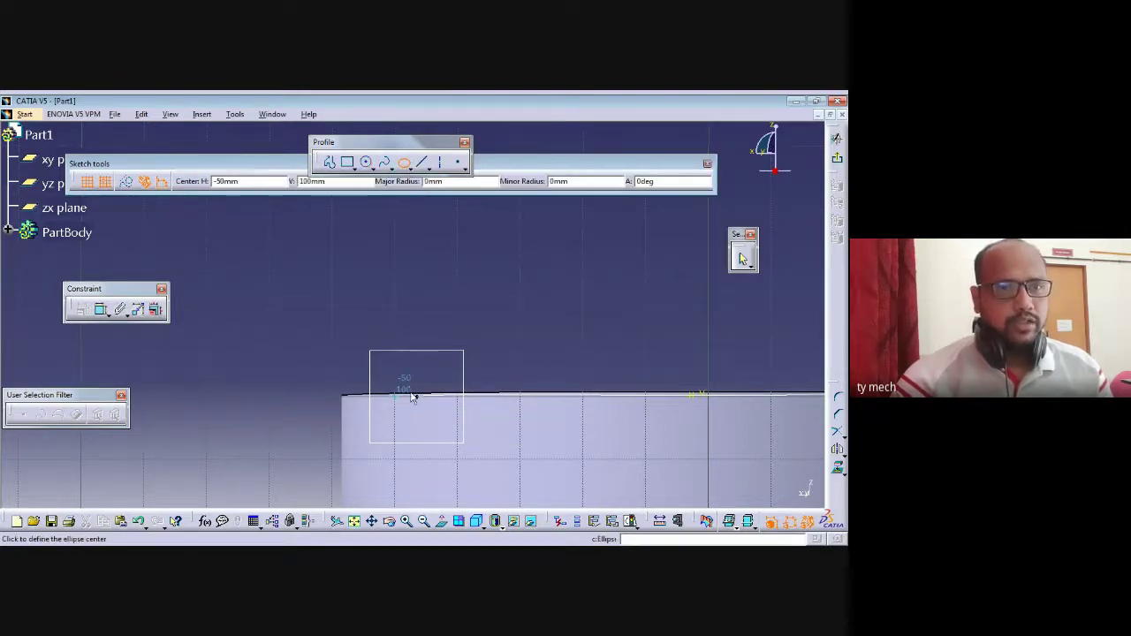
left_click(332, 334)
left_click(383, 360)
left_click(448, 333)
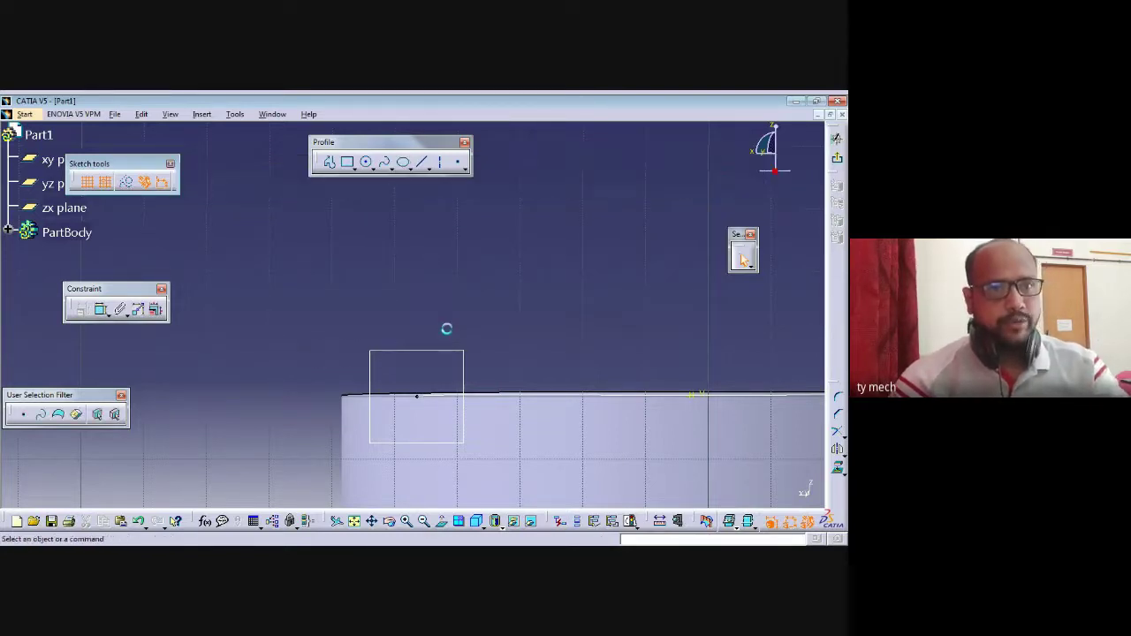
left_click(332, 334)
left_click(395, 333)
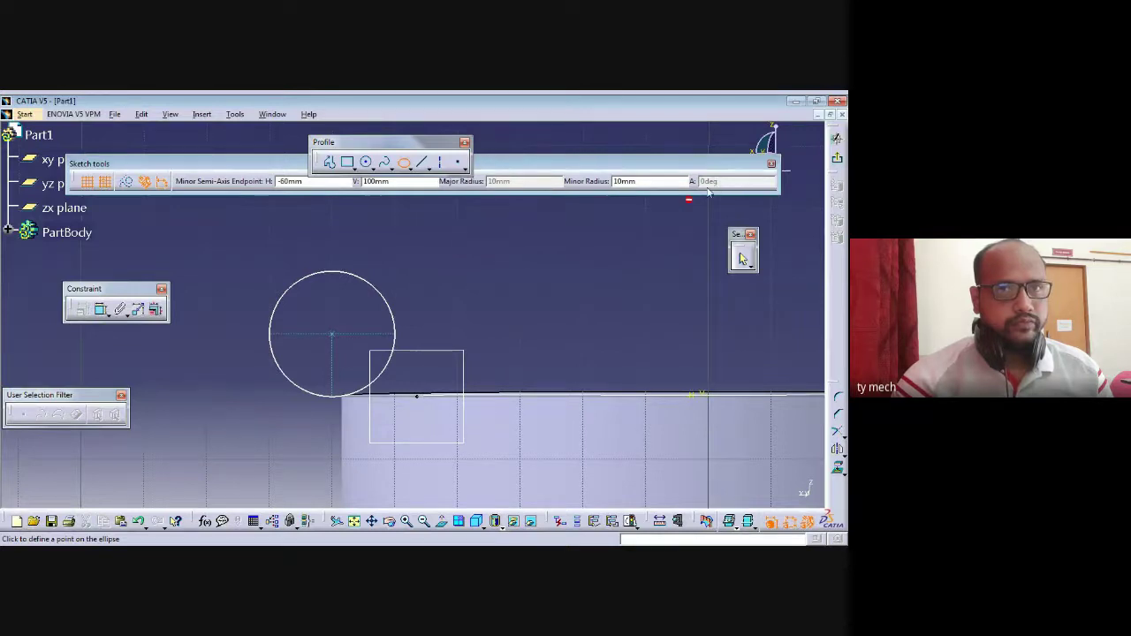
type("120")
key("Return")
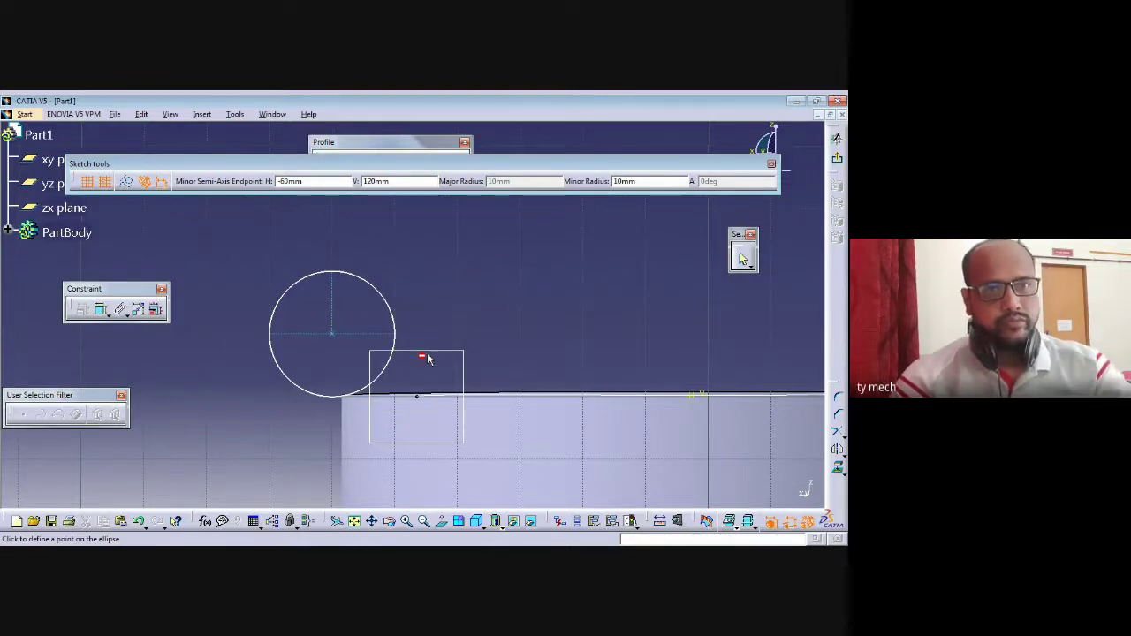
key("Escape")
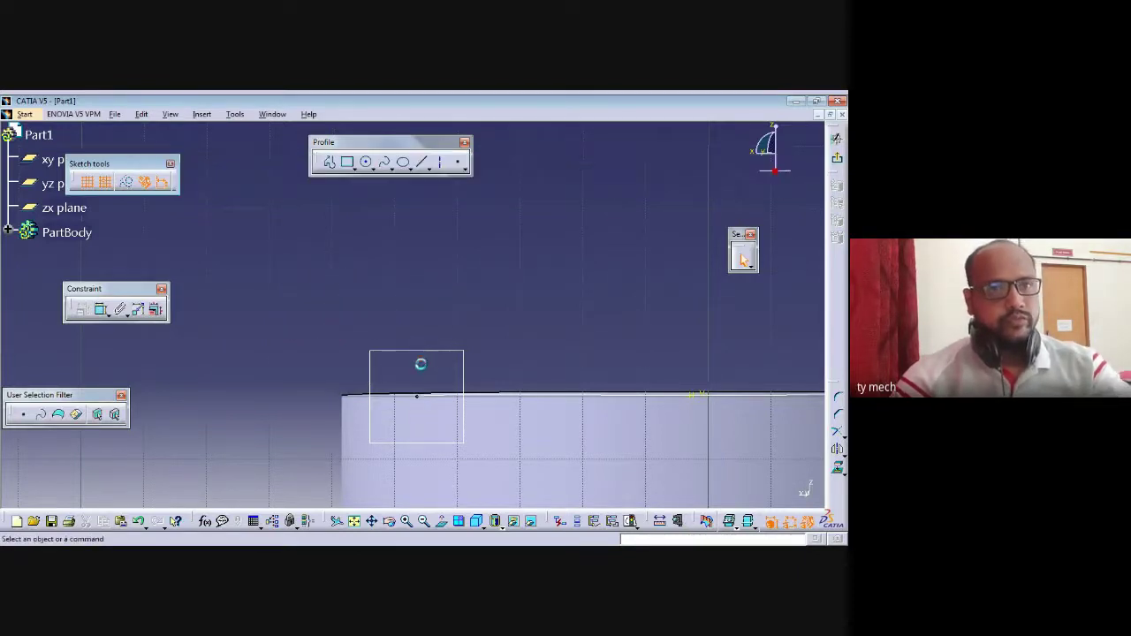
Draw a horizontal ellipse with 20 mm major radius and 10 mm minor radius, centred at H -70 mm, V 120 mm, and check its definition
left_click(402, 163)
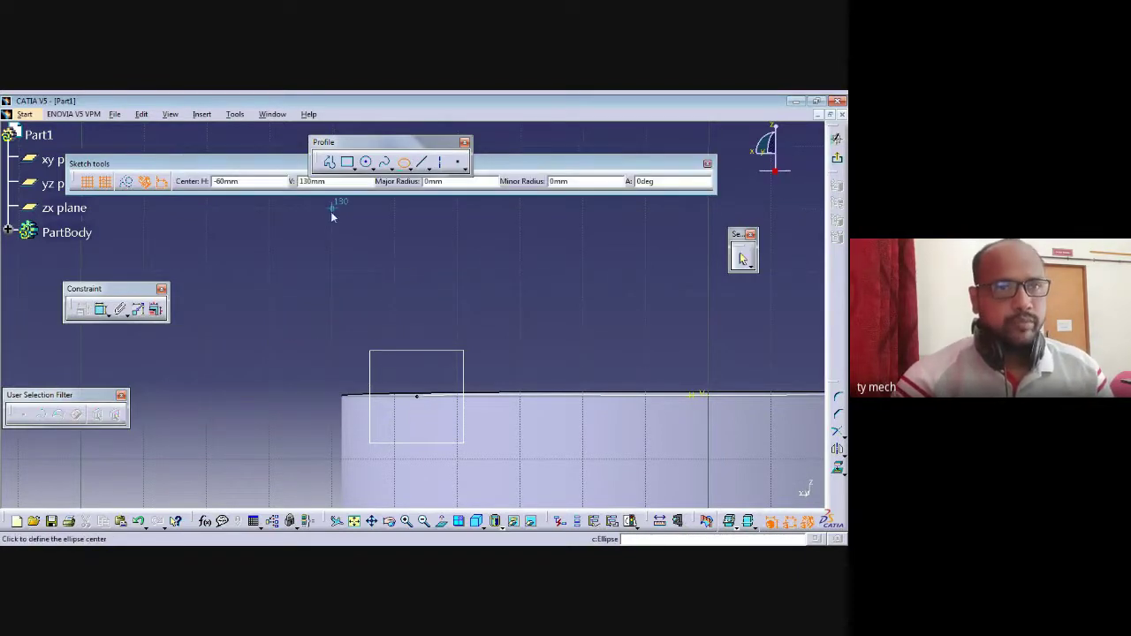
left_click(270, 273)
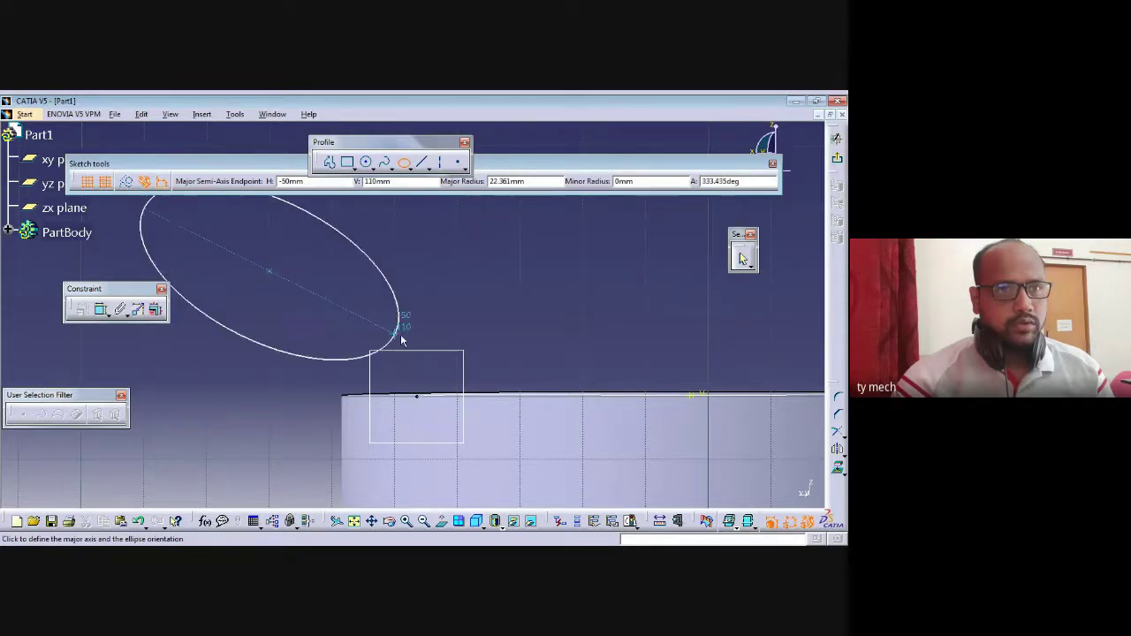
left_click(393, 276)
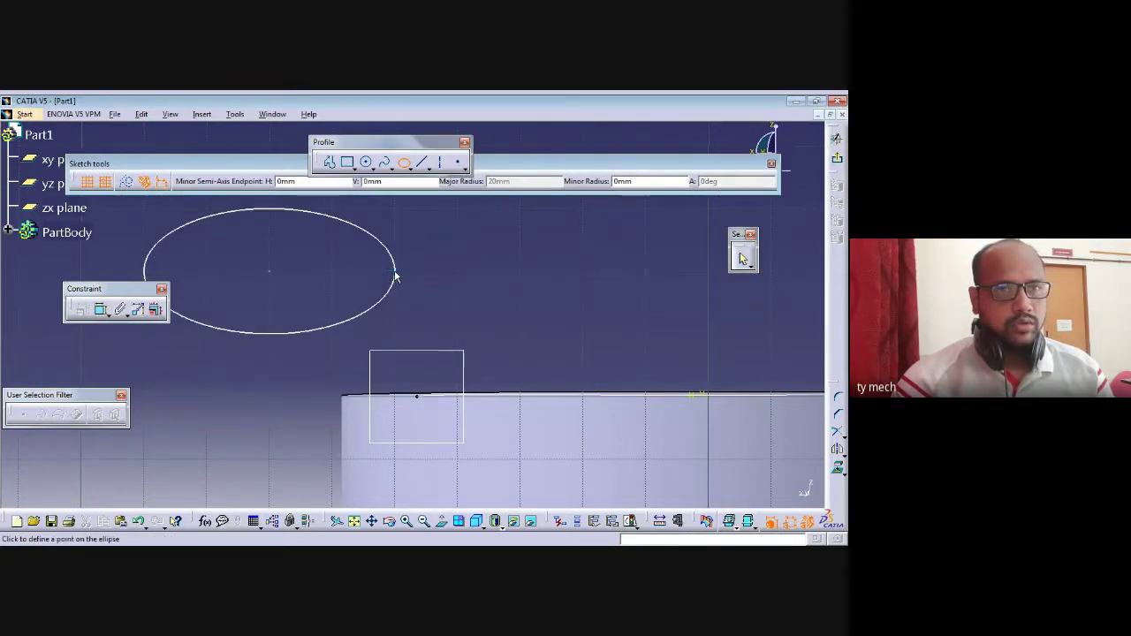
left_click(274, 210)
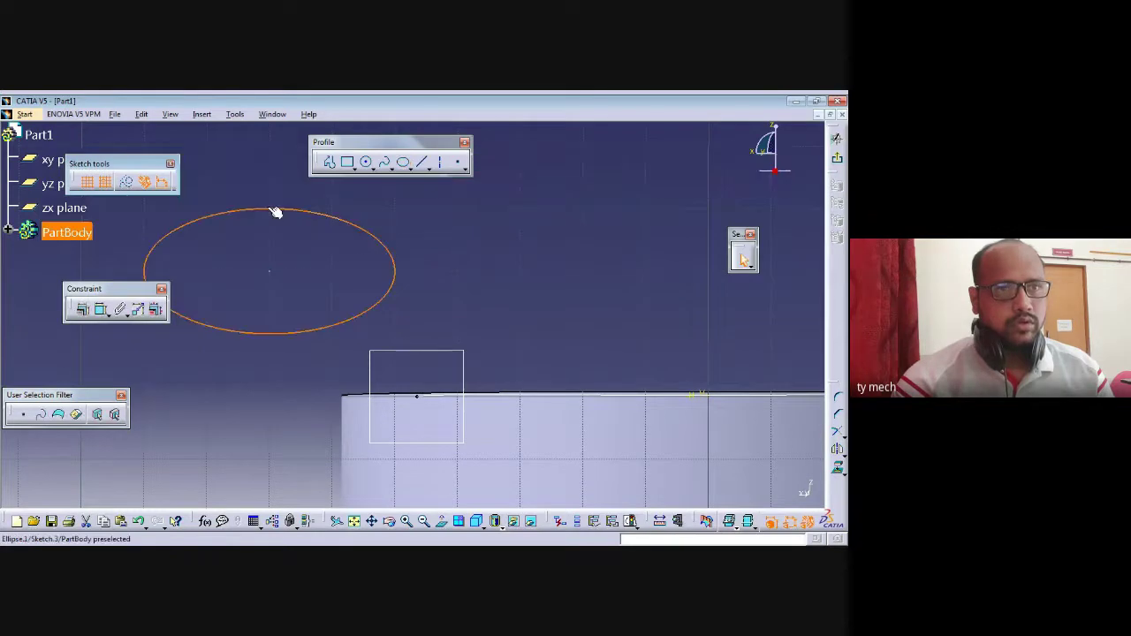
middle_click_drag(453, 272, 522, 300)
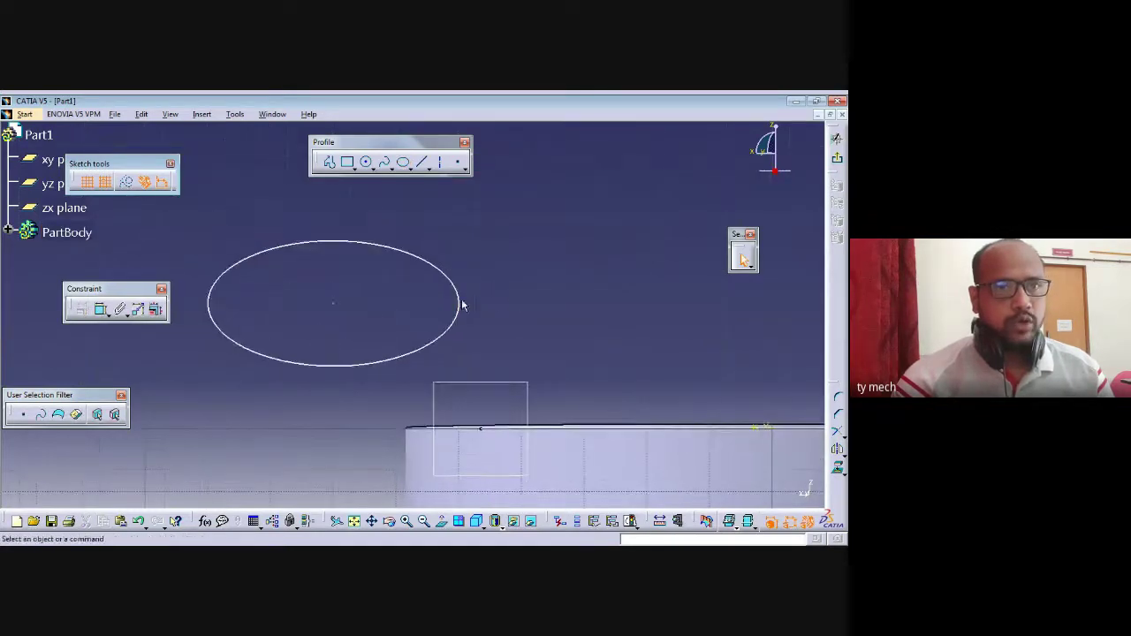
double_click(461, 303)
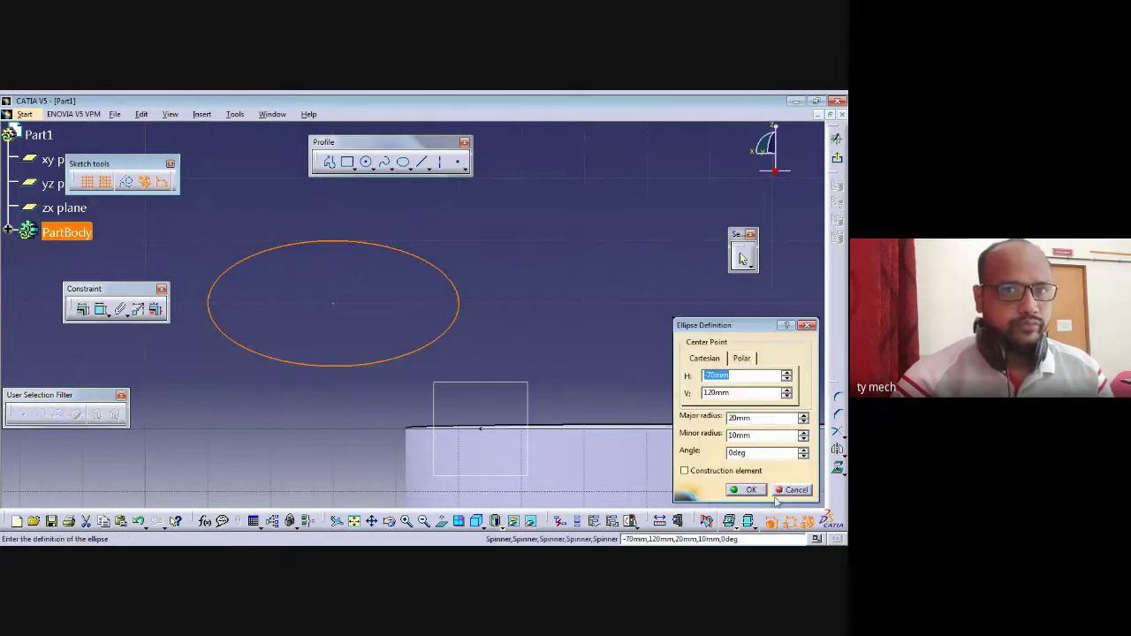
key("Return")
Constrain the ellipse's centre coincident with the spline's end point on the cylinder's top face and exit the sketch
left_click(378, 306)
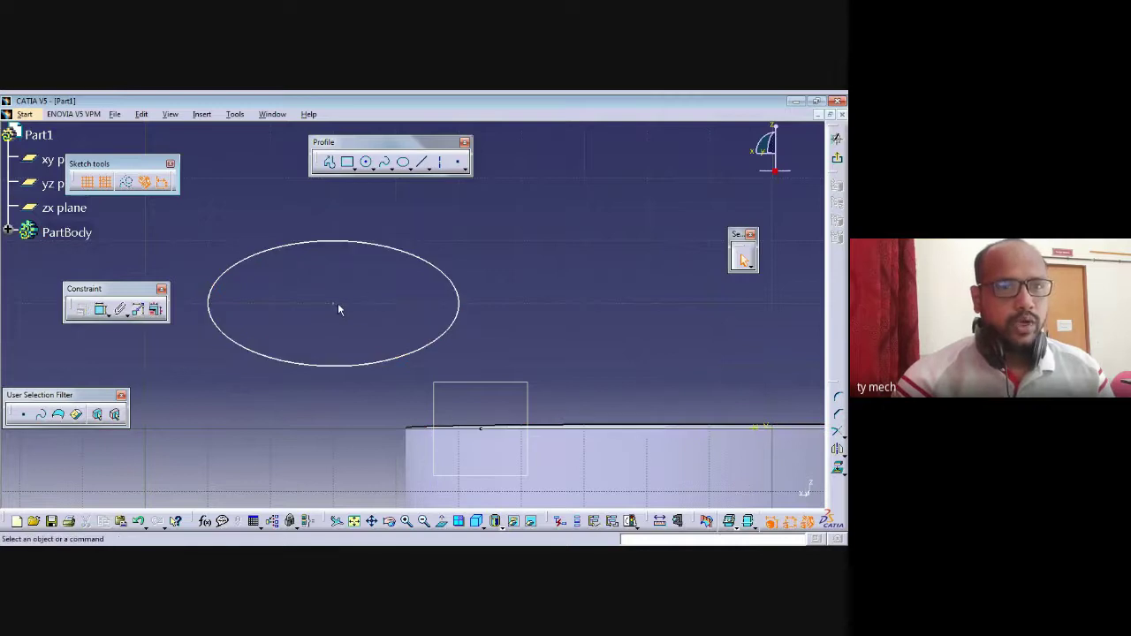
left_click(331, 303)
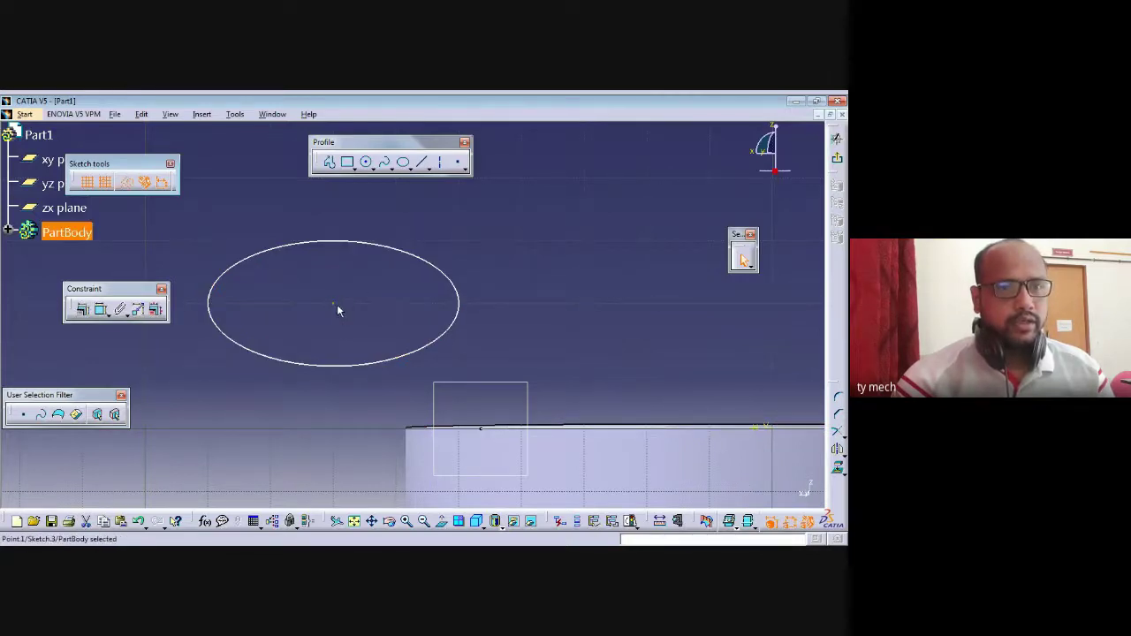
left_click(340, 311)
left_click(481, 431, "ctrl")
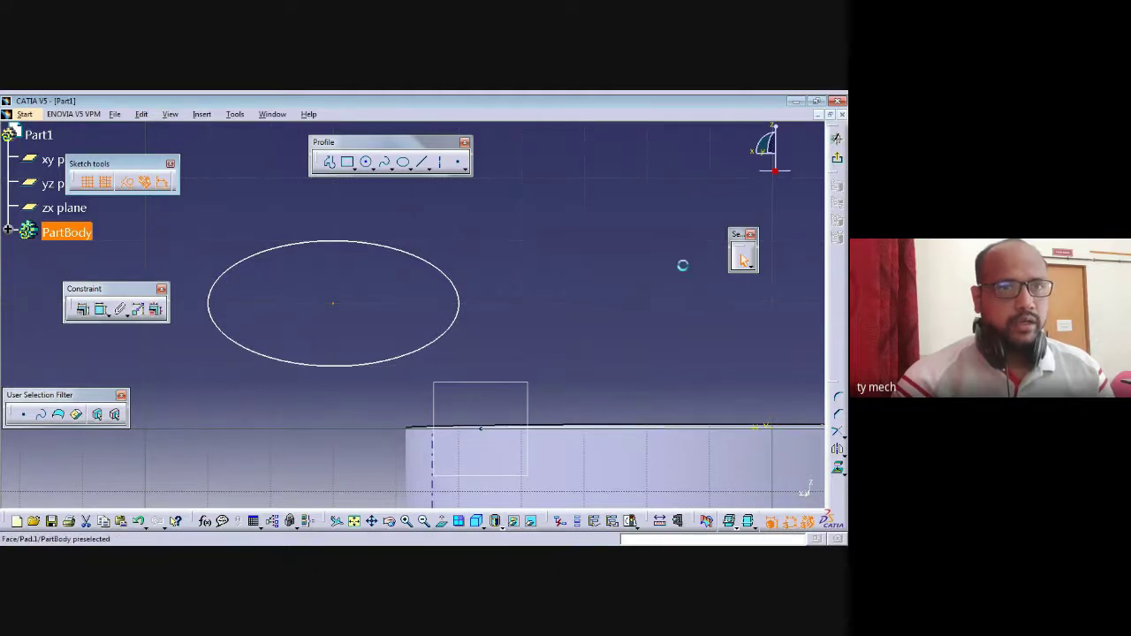
left_click(82, 311)
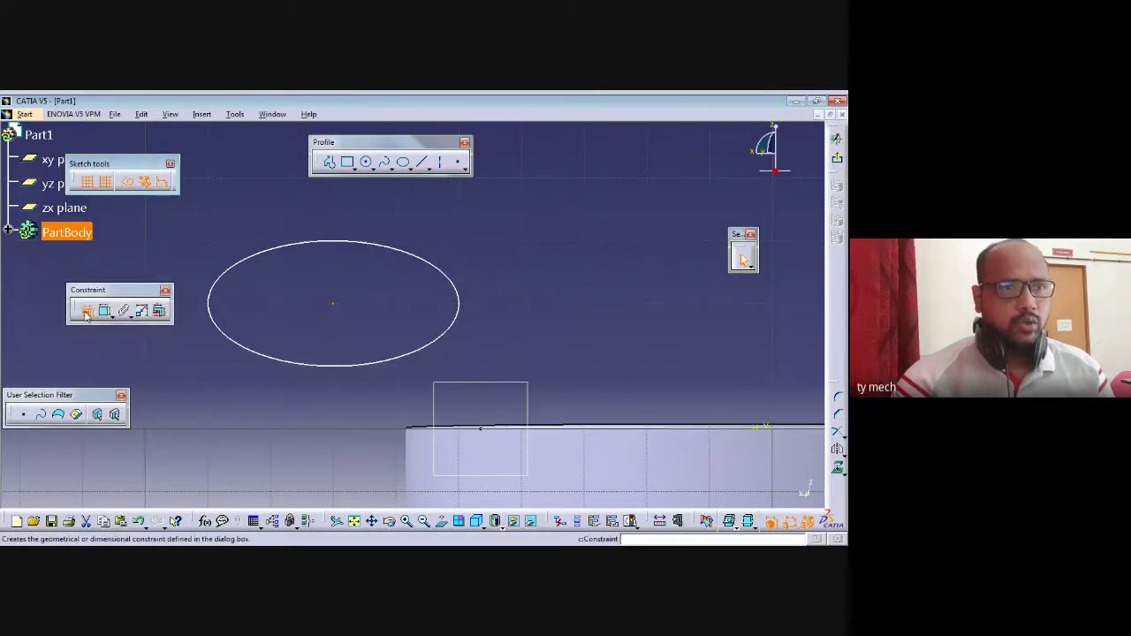
left_click(757, 370)
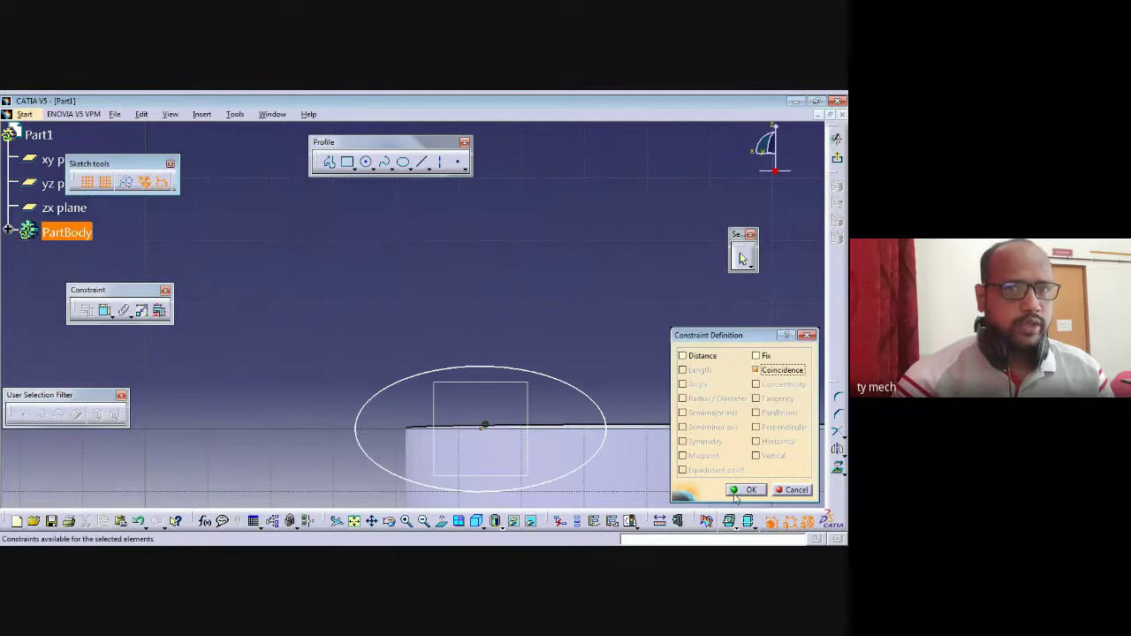
left_click(736, 493)
middle_click_drag(494, 329, 373, 262)
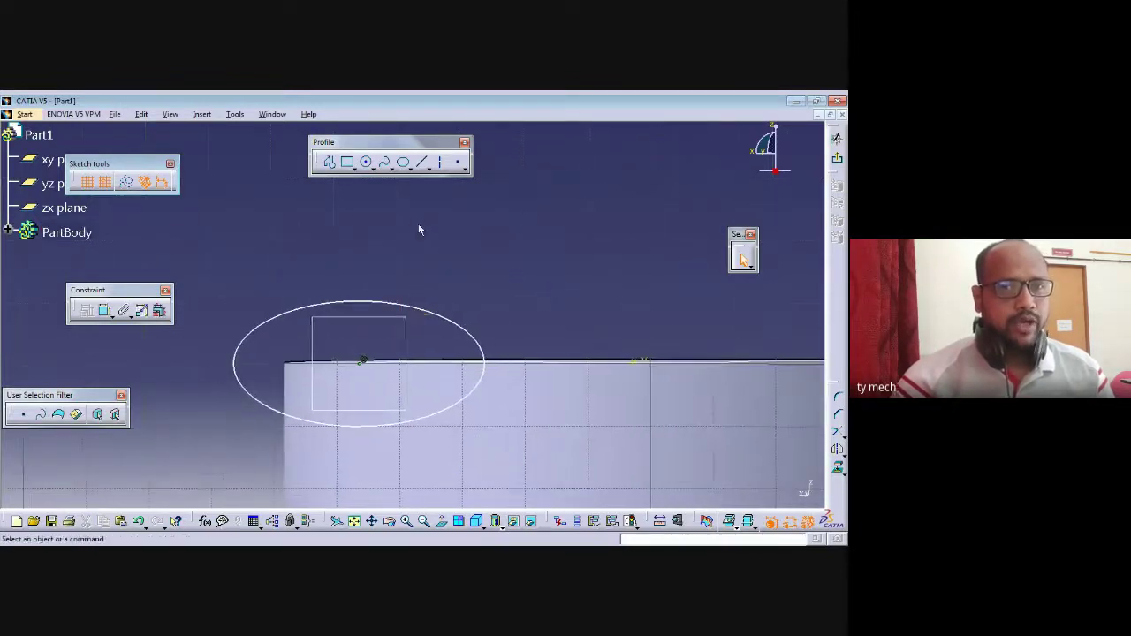
left_click(838, 161)
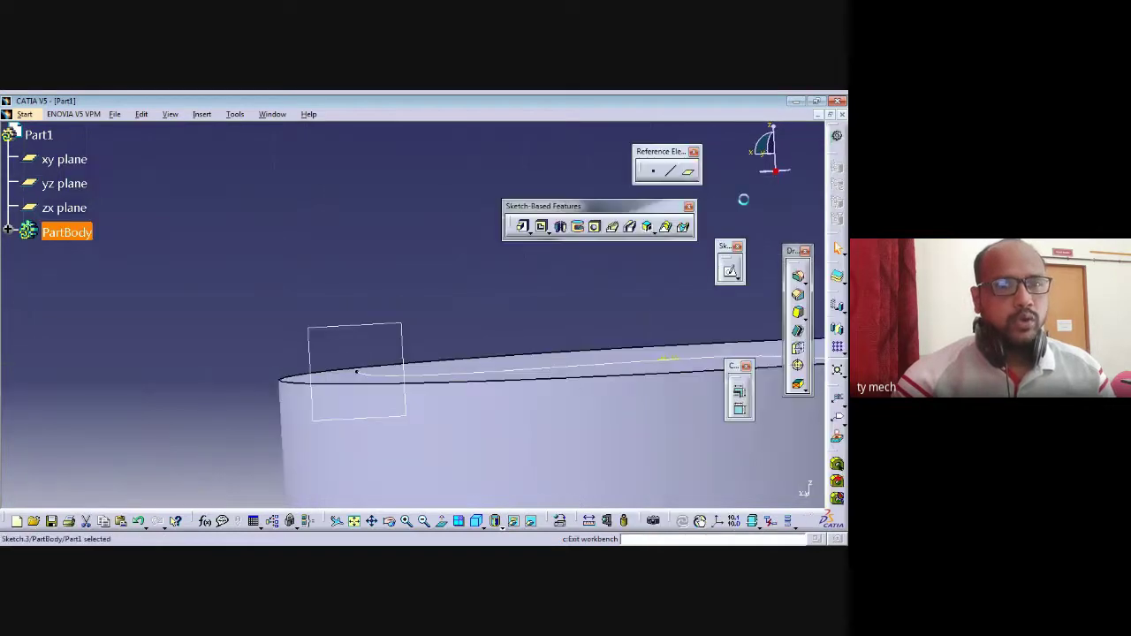
Try to cut a slot using the ellipse sketch as profile and the spline as centre curve, with Keep angle profile control
mouse_move(523, 369)
middle_mouse_down()
mouse_move(566, 374)
mouse_move(566, 331)
mouse_move(518, 366)
mouse_move(528, 361)
mouse_move(477, 340)
mouse_move(511, 353)
middle_mouse_up()
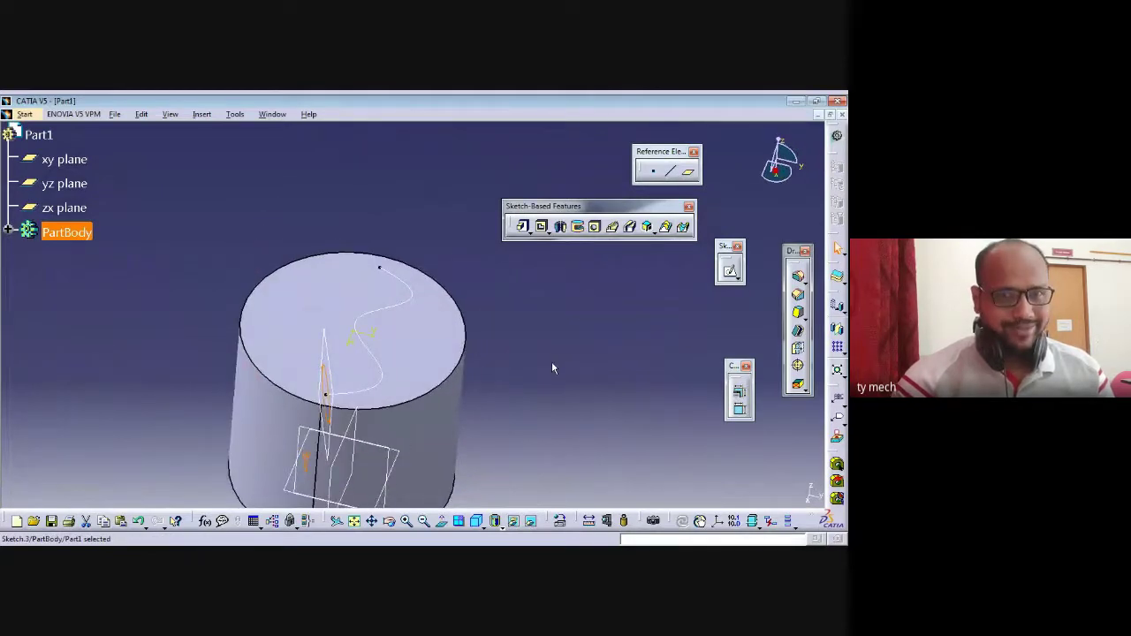
left_click(631, 227)
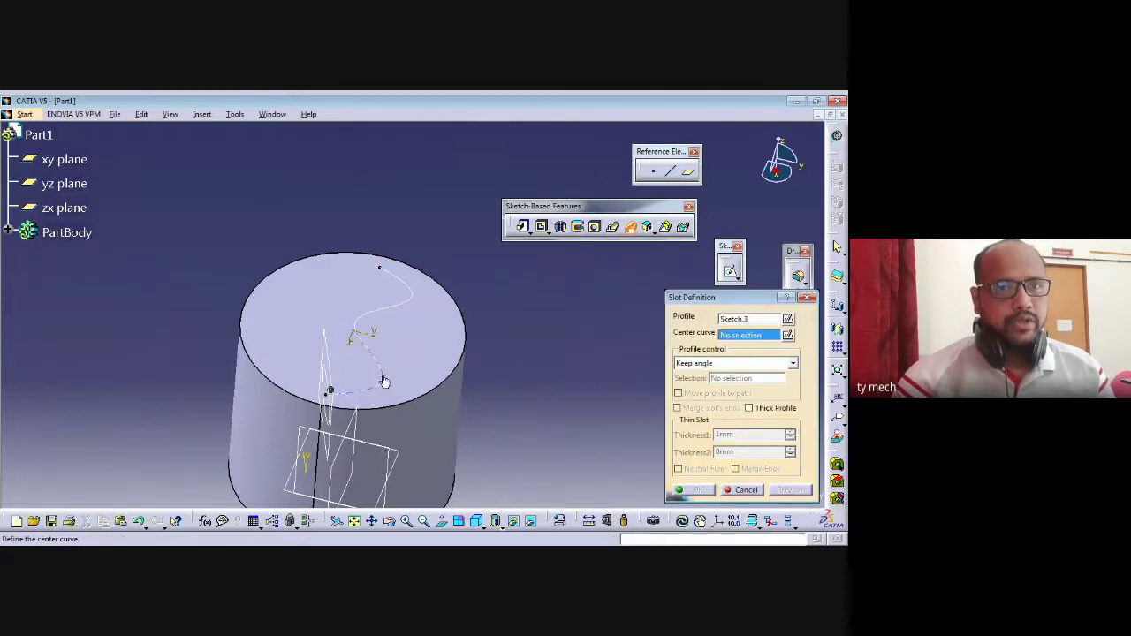
left_click(694, 318)
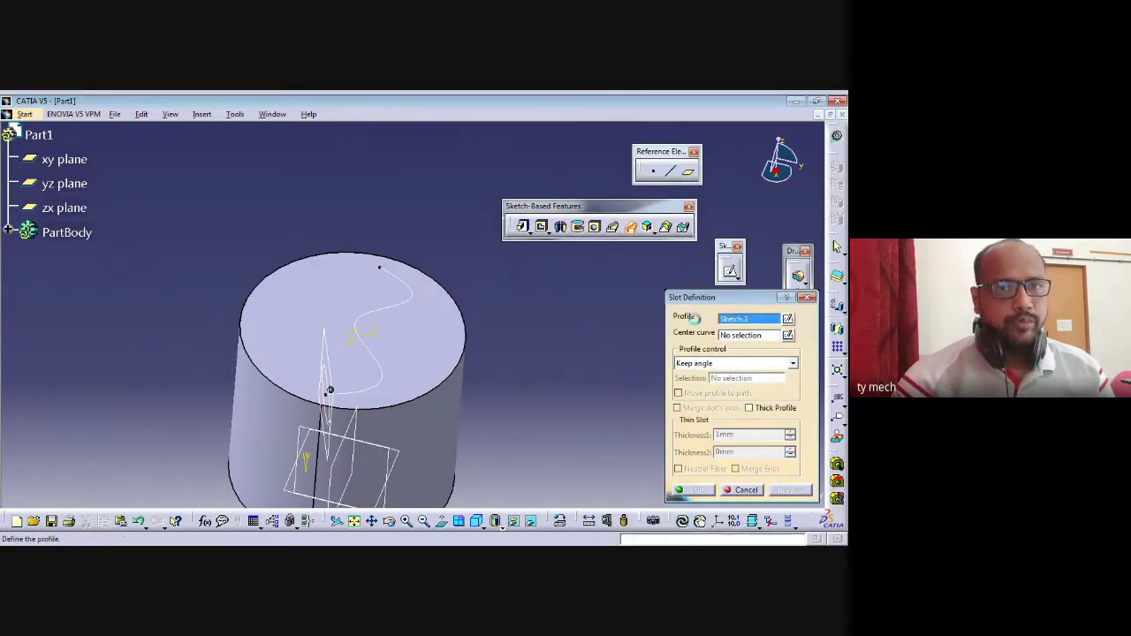
left_click(324, 395)
mouse_move(460, 445)
middle_mouse_down()
mouse_move(388, 373)
mouse_move(411, 343)
mouse_move(359, 339)
mouse_move(371, 336)
middle_mouse_up()
left_click(716, 320)
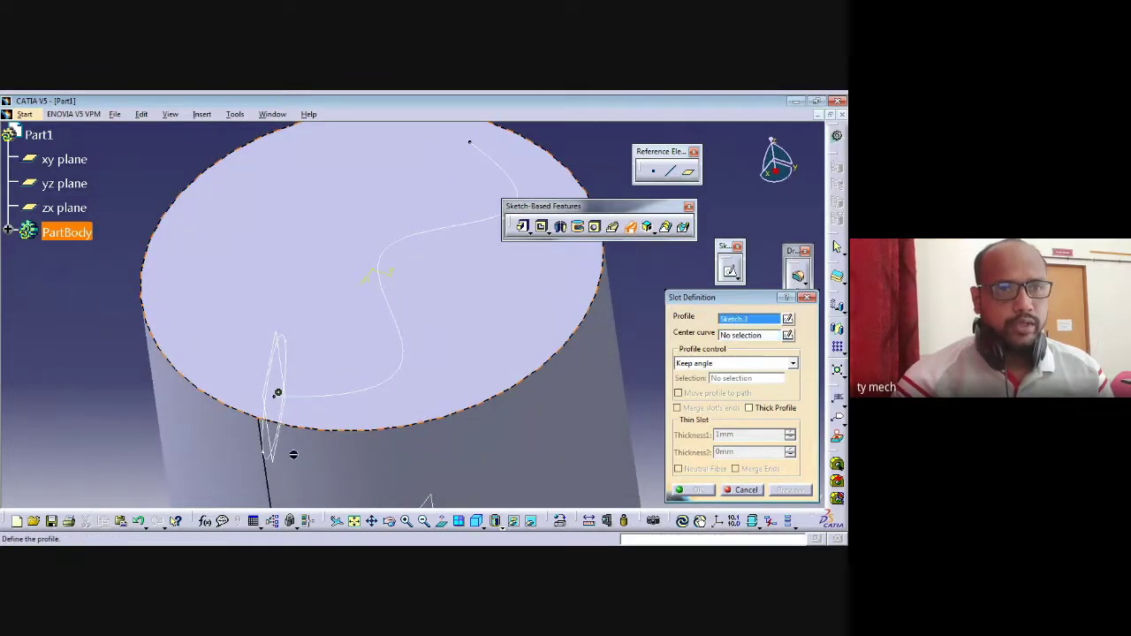
left_click(262, 449)
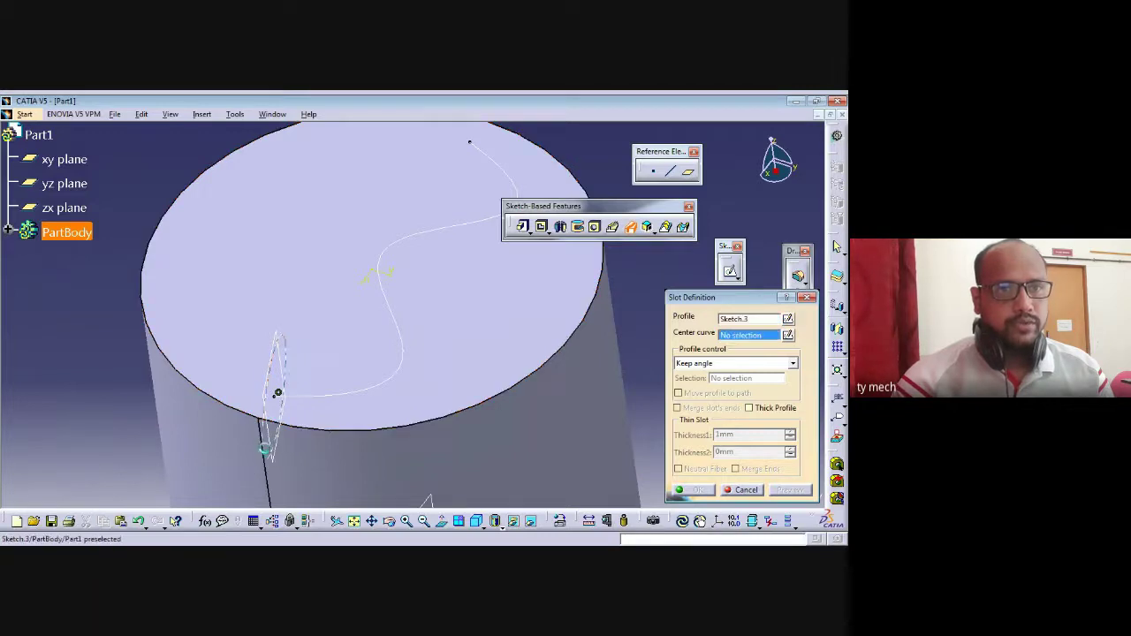
left_click(379, 378)
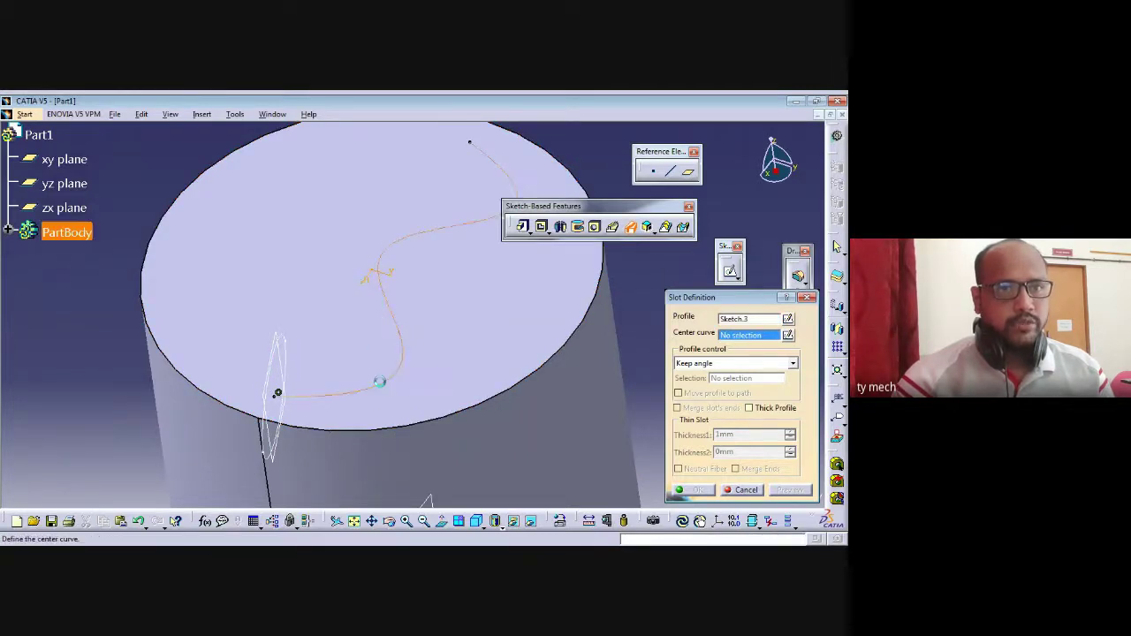
left_click(525, 355)
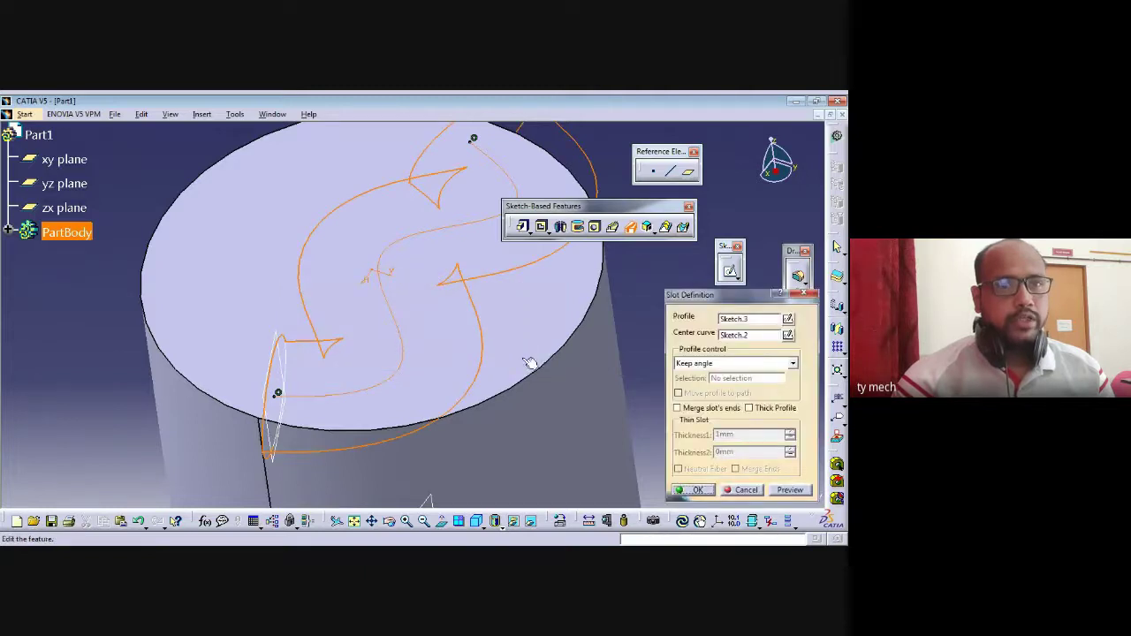
left_click(695, 489)
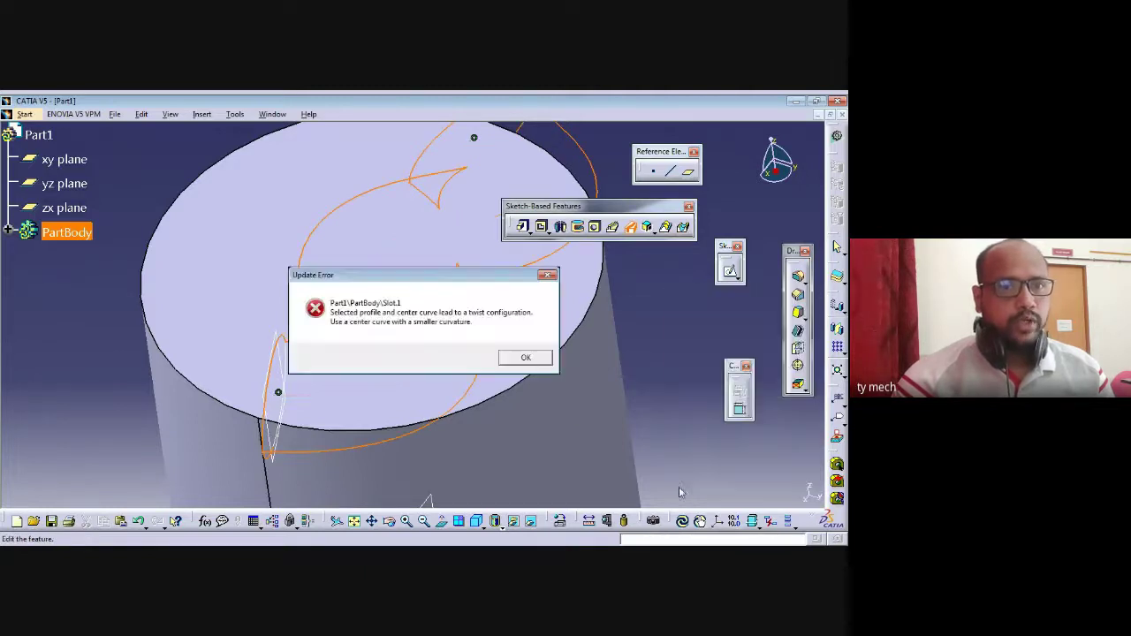
left_click(527, 357)
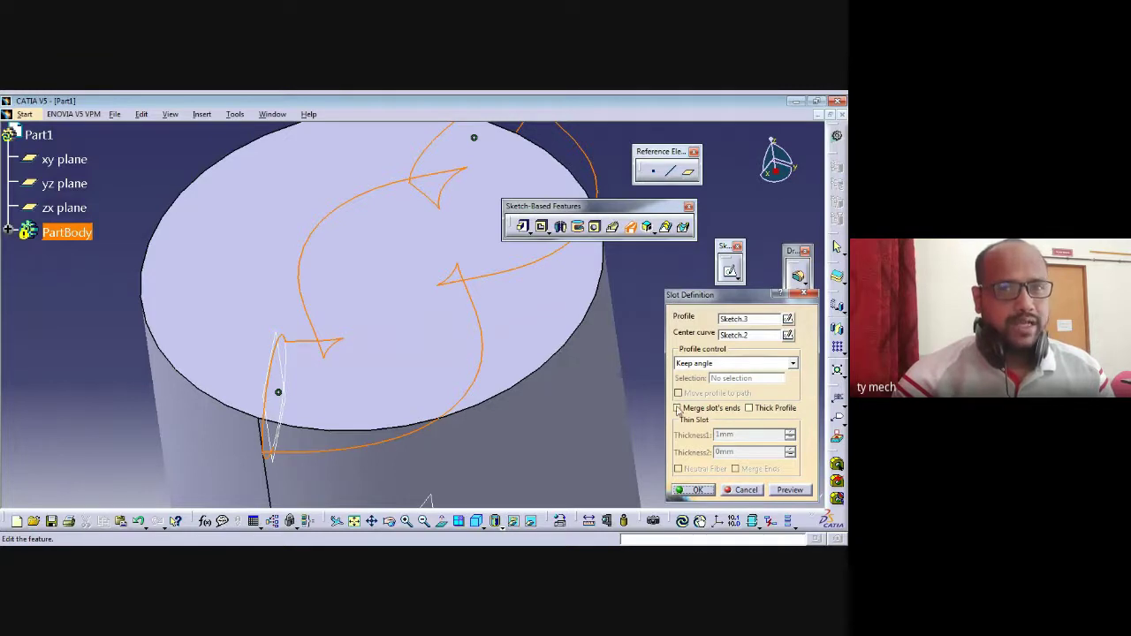
left_click(747, 490)
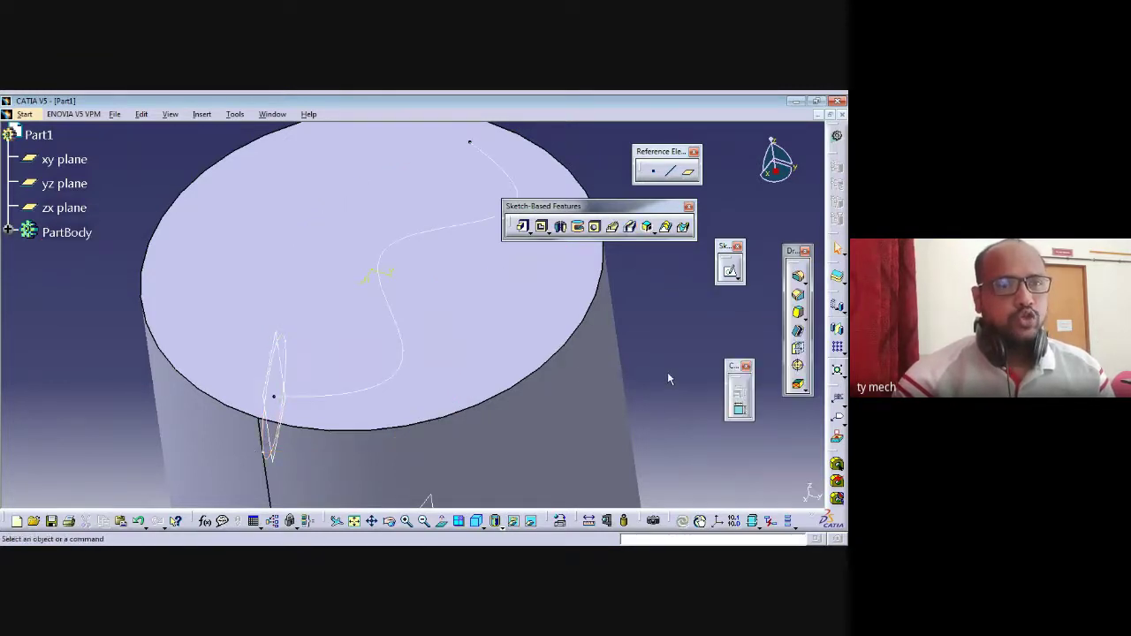
Set the profile ellipse's major radius to 10 mm and minor radius to 2.5 mm, and exit the sketch
double_click(267, 449)
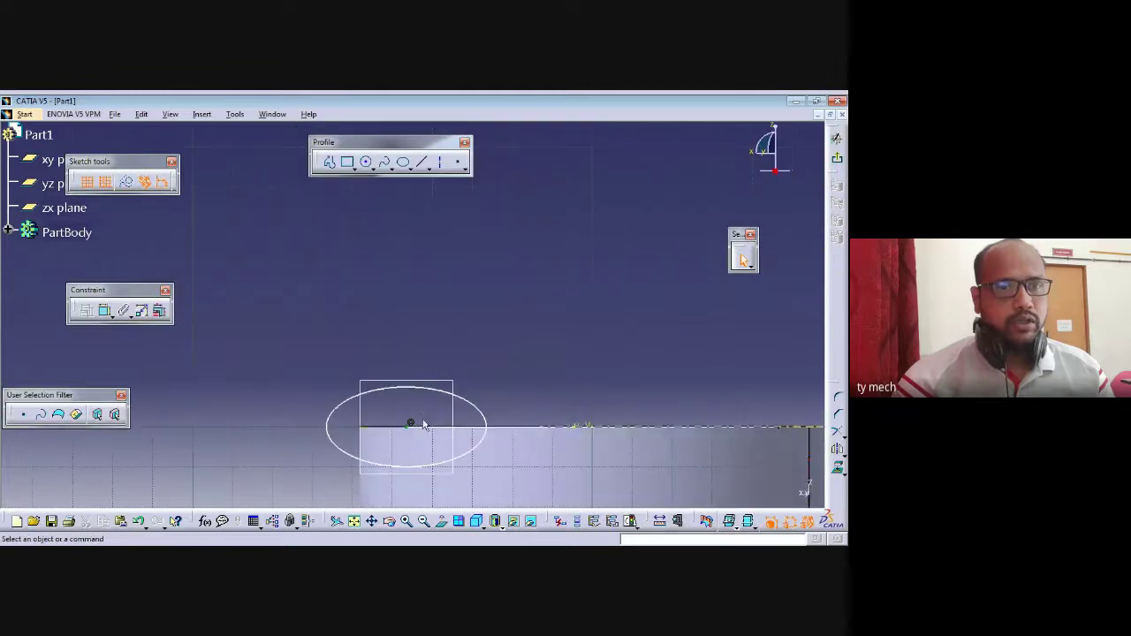
double_click(477, 408)
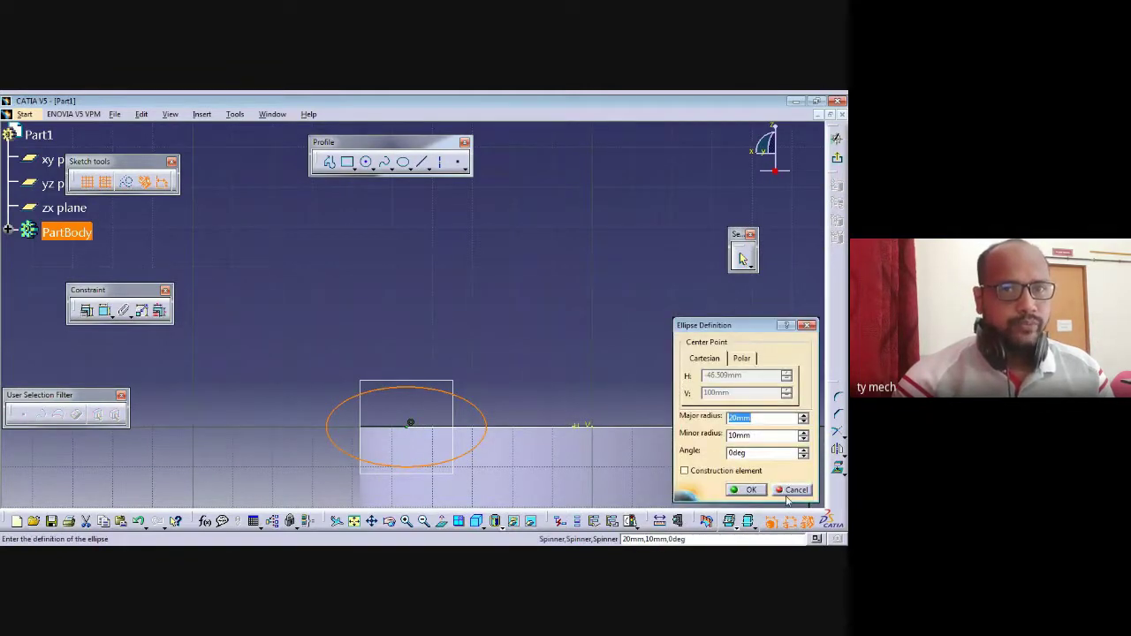
type("10")
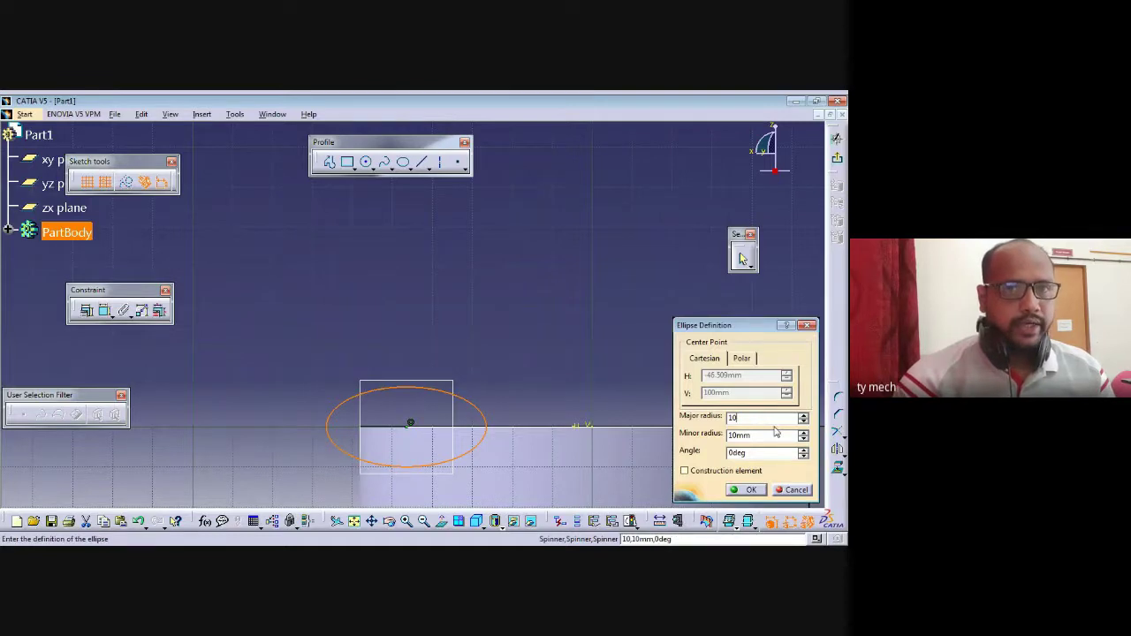
key("Return")
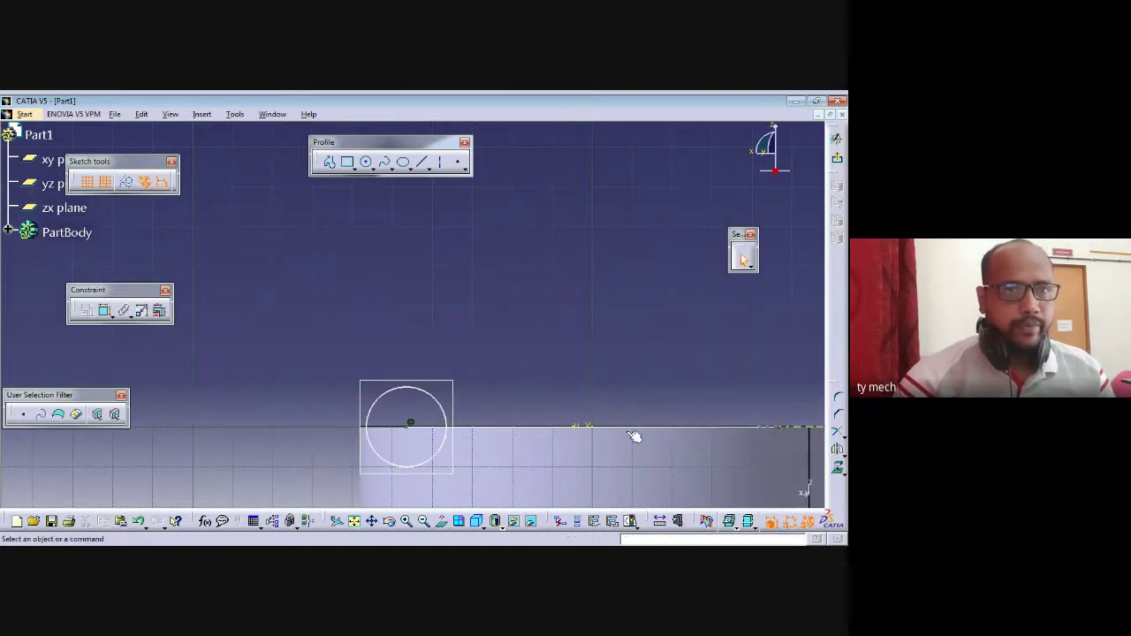
double_click(444, 408)
double_click(788, 437)
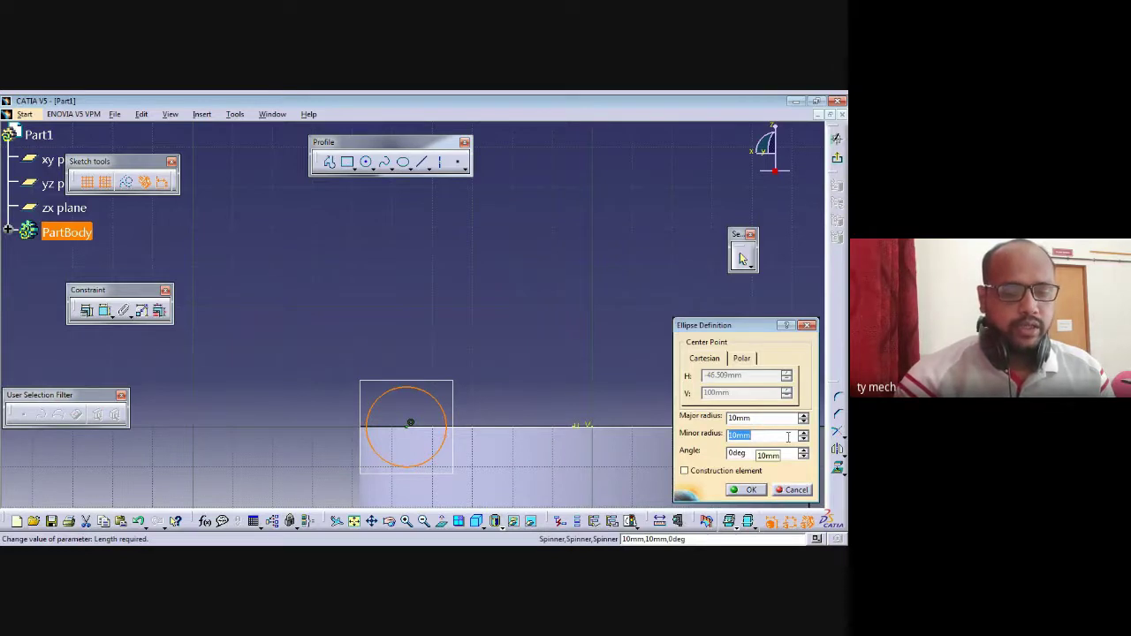
type("2.5")
key("Return")
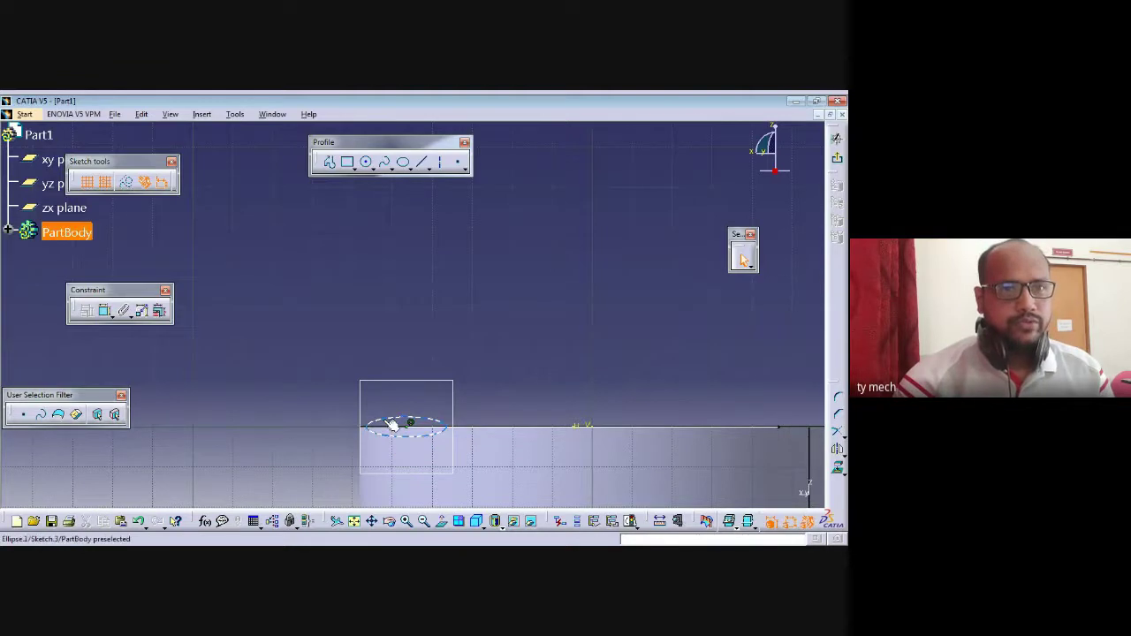
left_click(838, 160)
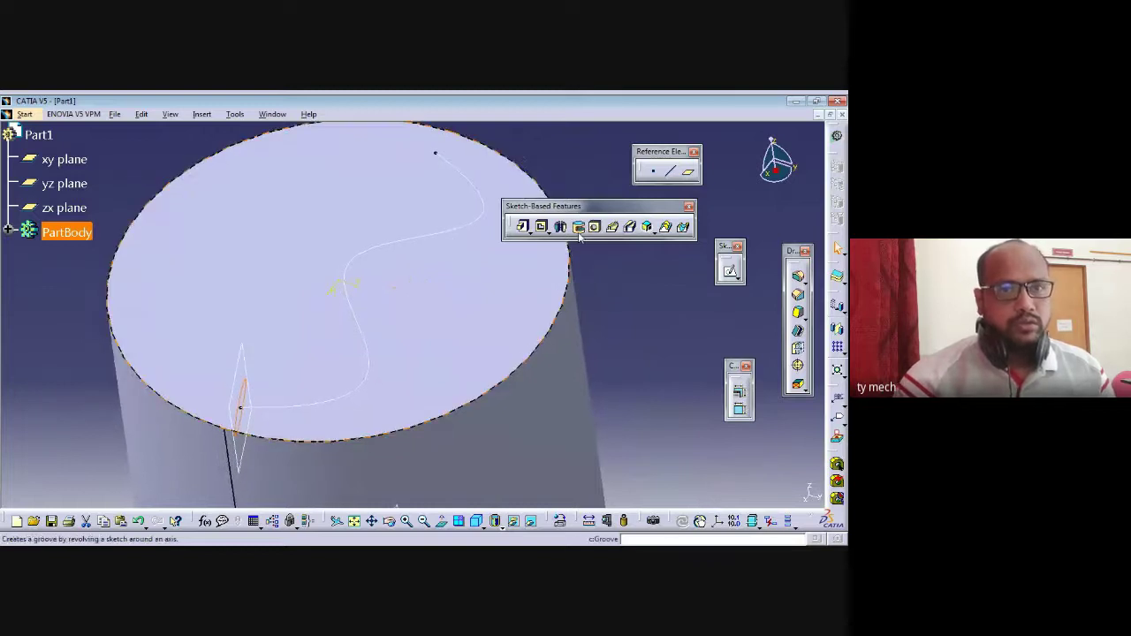
Try the slot along the spline again with the smaller ellipse as profile, keeping the Keep angle profile control
left_click(631, 227)
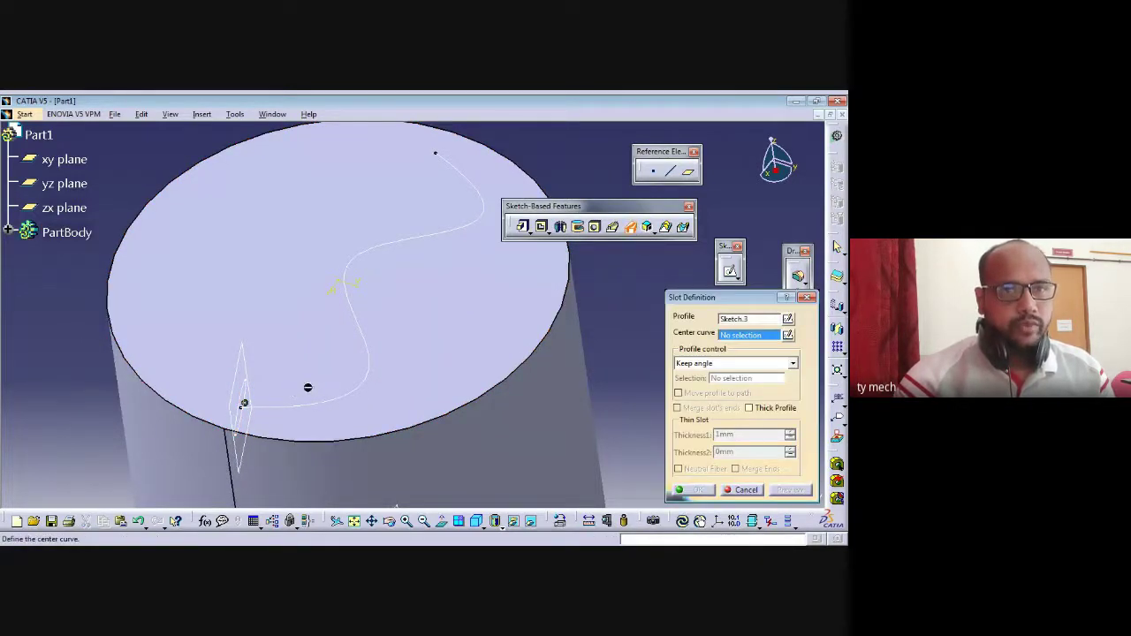
left_click(748, 318)
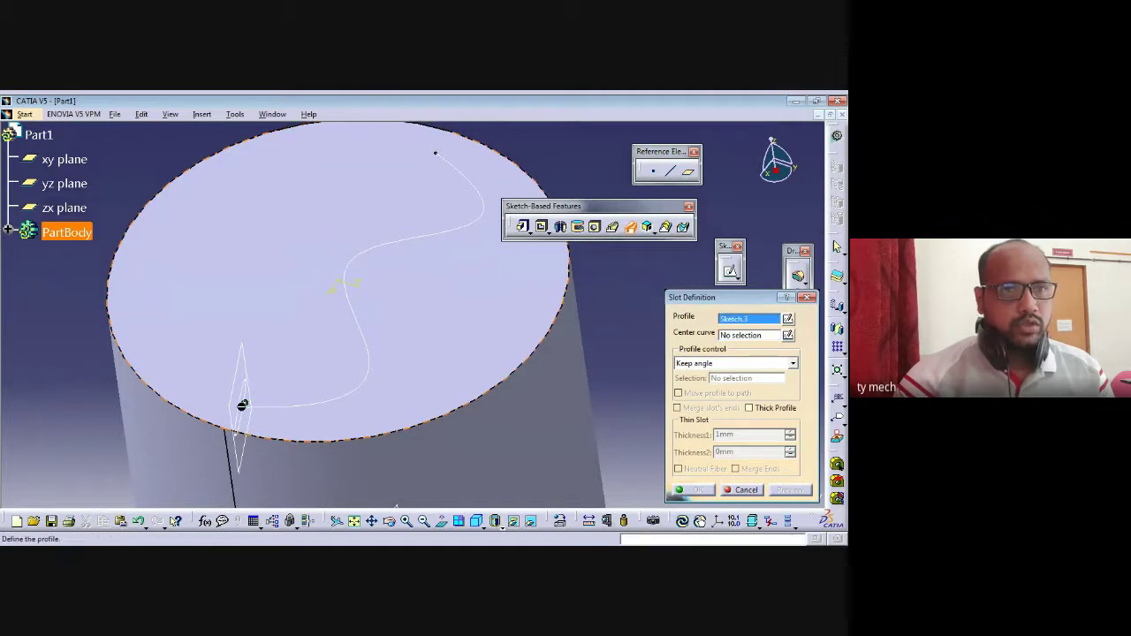
left_click(242, 406)
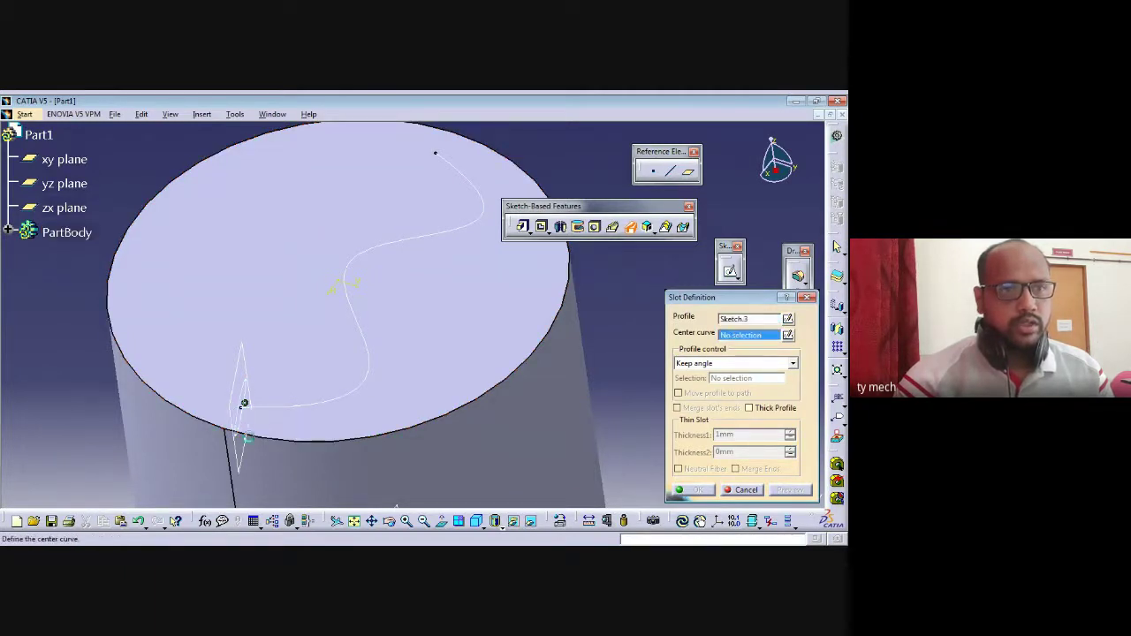
middle_click_drag(242, 396, 288, 369)
left_click(742, 319)
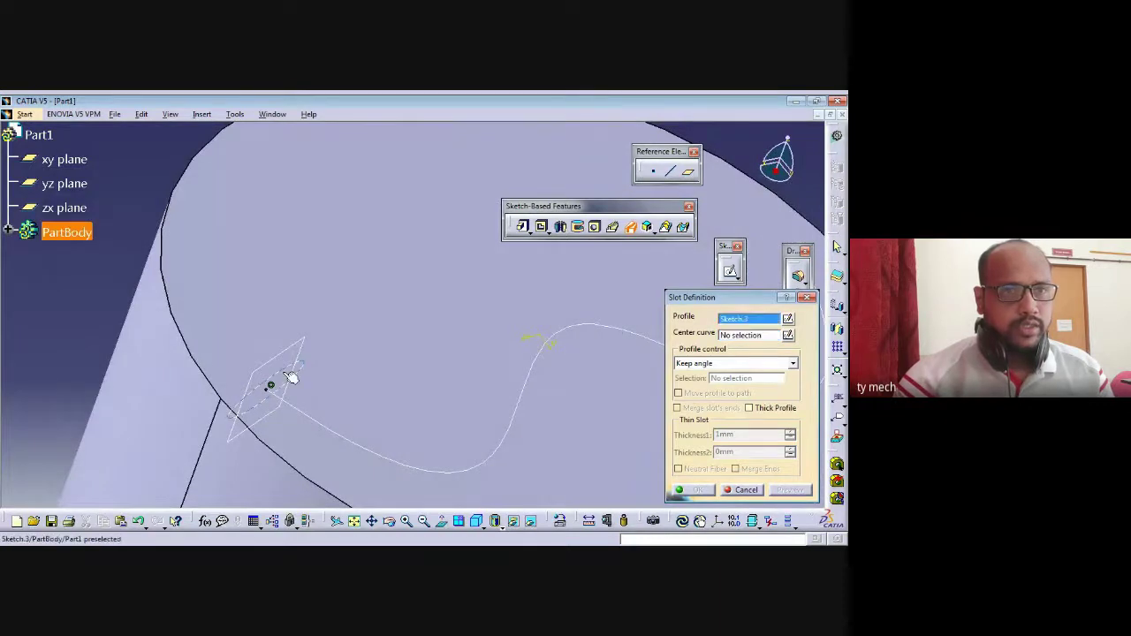
left_click(290, 377)
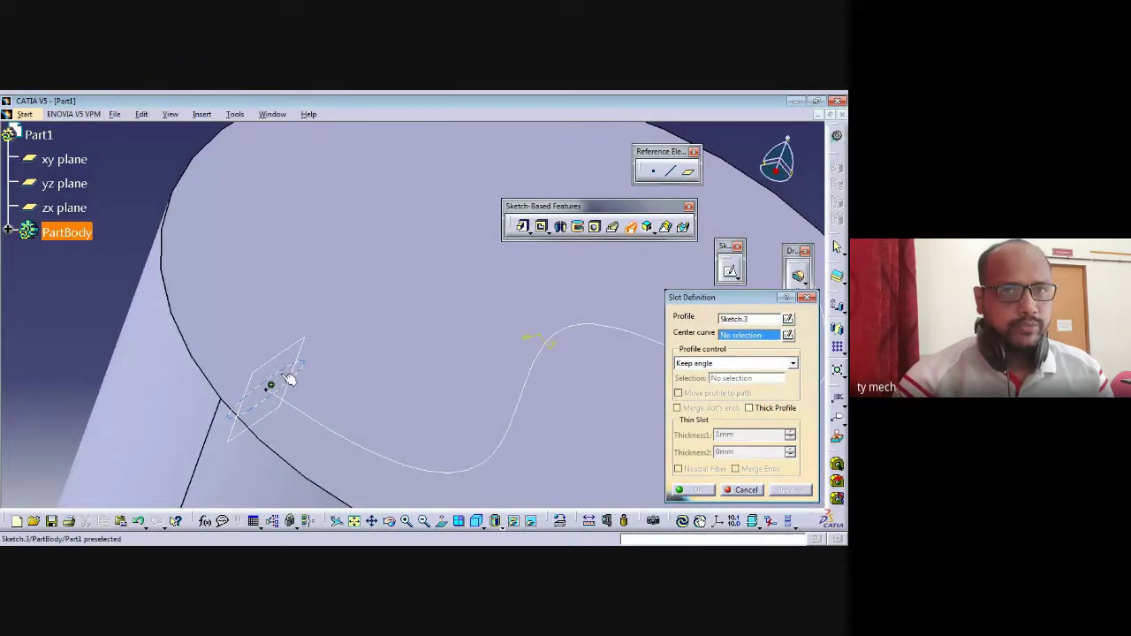
left_click(352, 442)
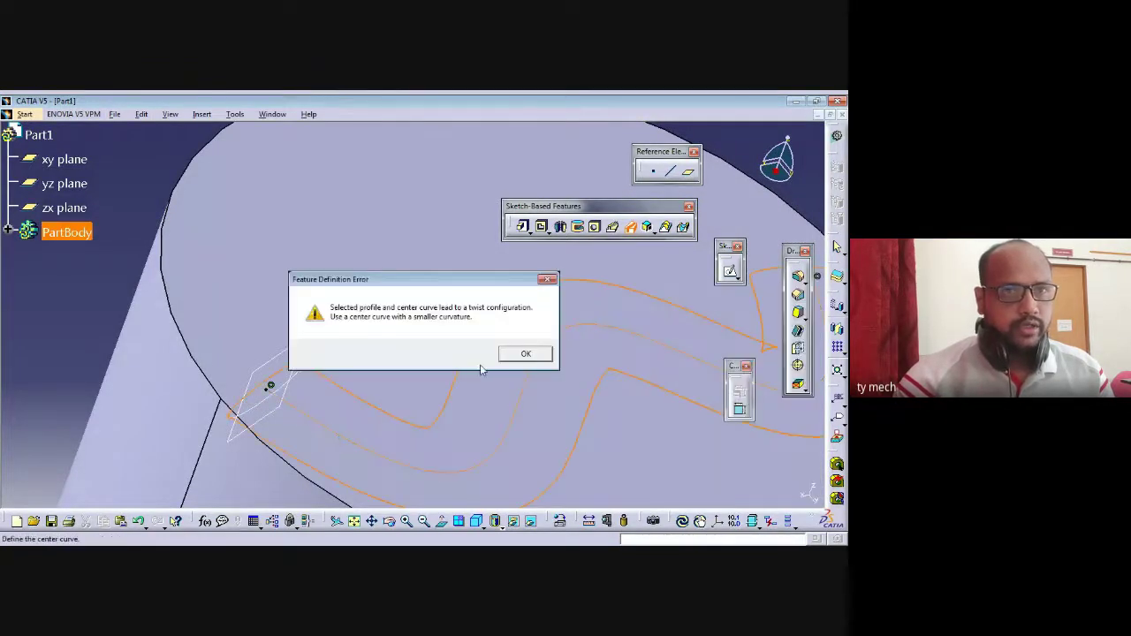
left_click(526, 354)
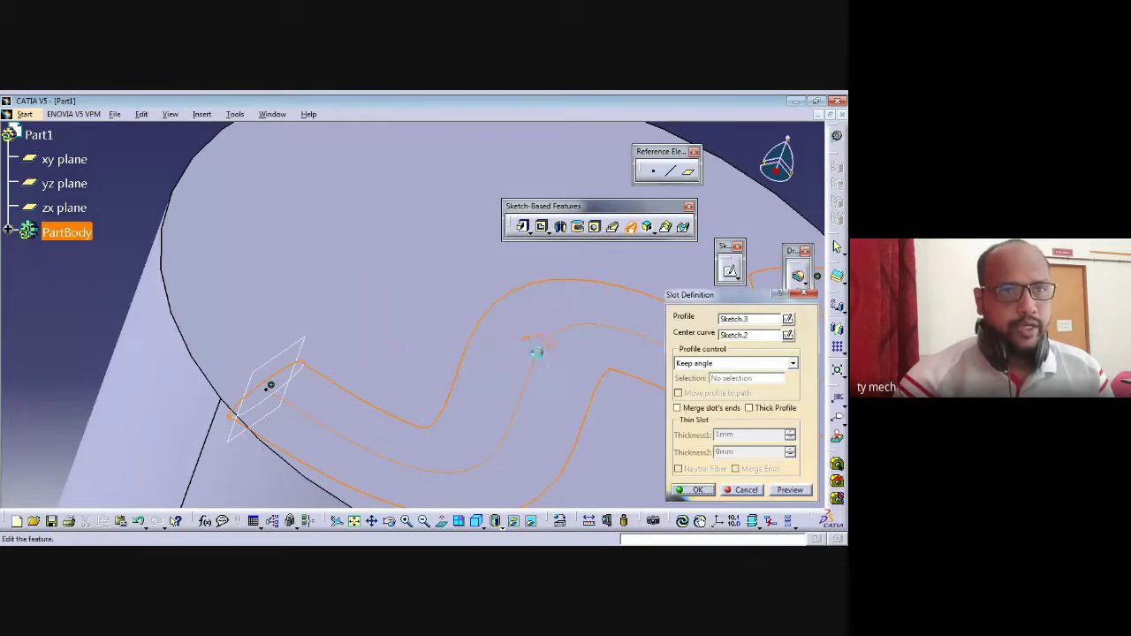
left_click(696, 489)
left_click(529, 356)
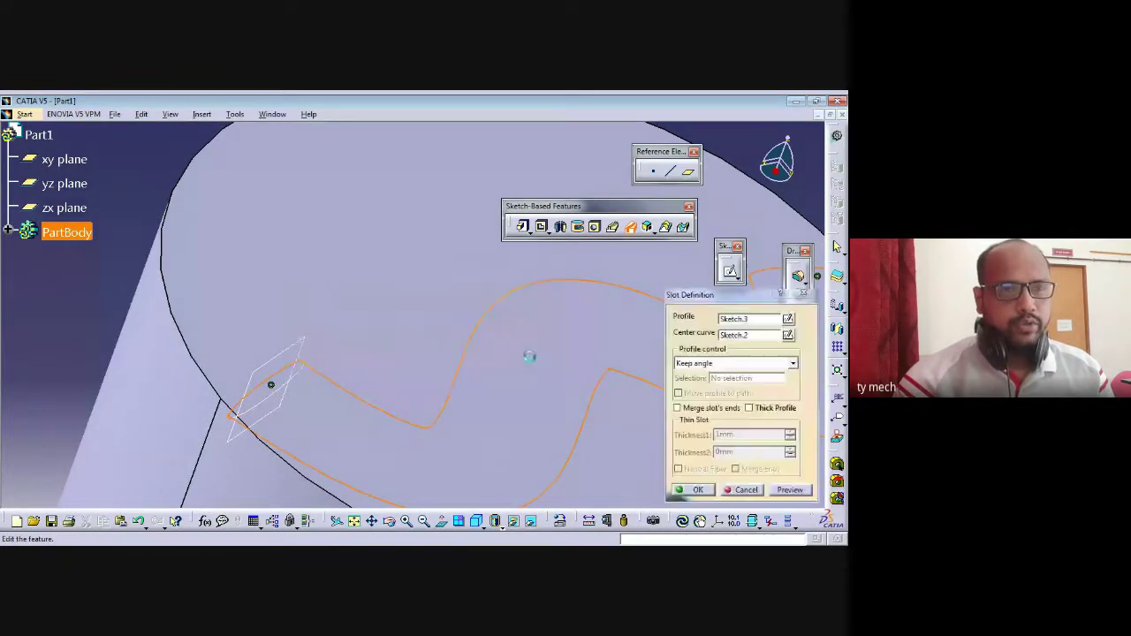
left_click(747, 491)
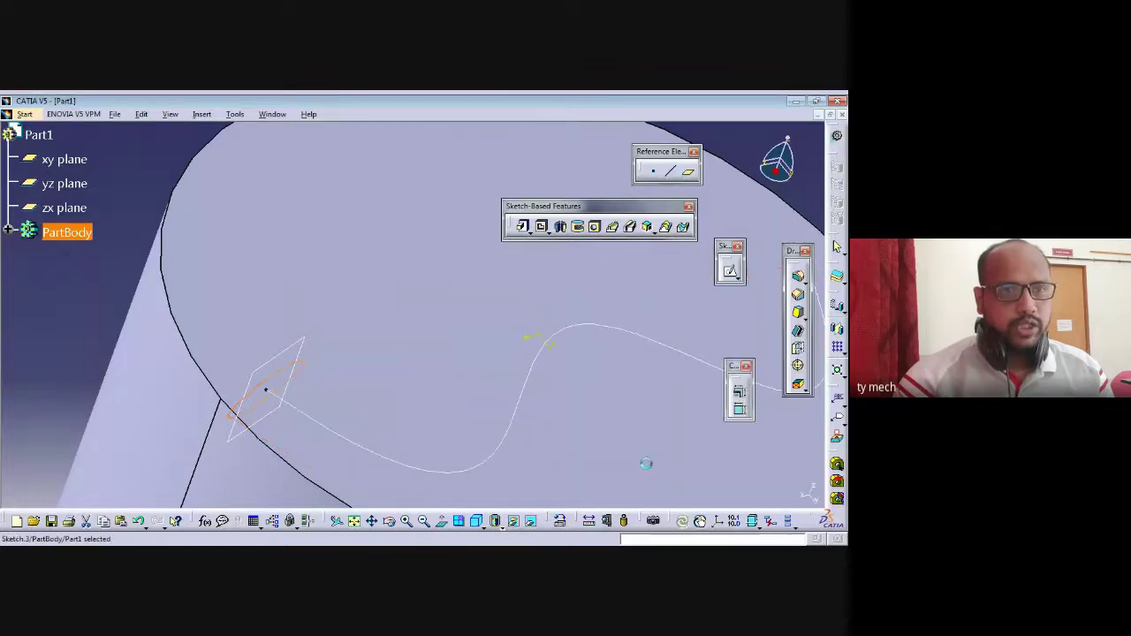
Set the profile ellipse's major radius to 5 mm and exit the sketch
double_click(307, 366)
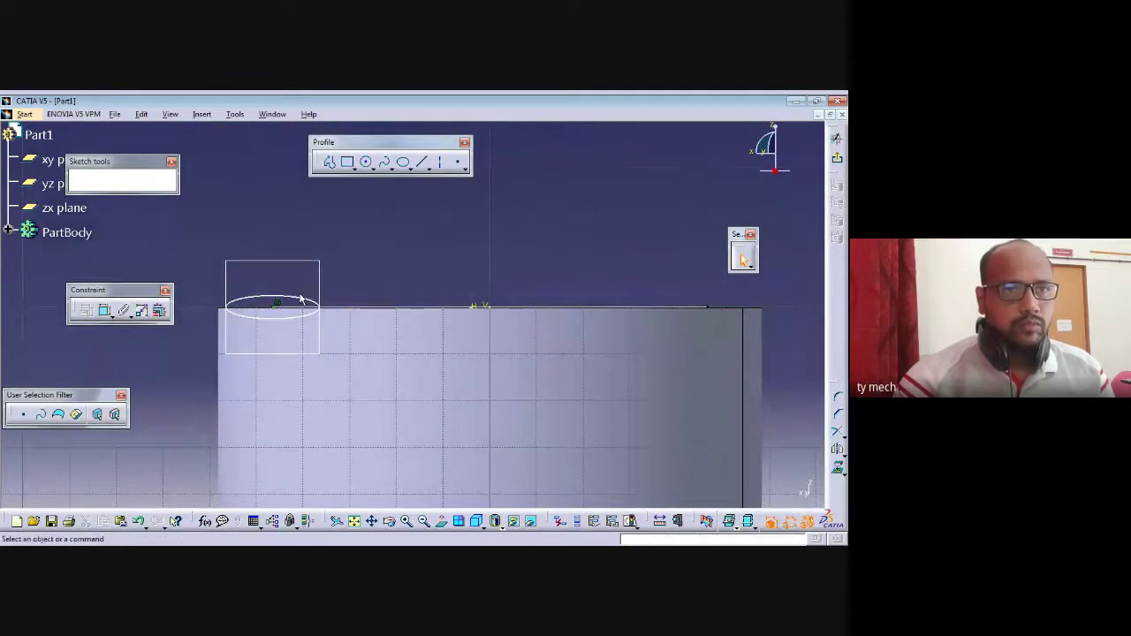
double_click(307, 299)
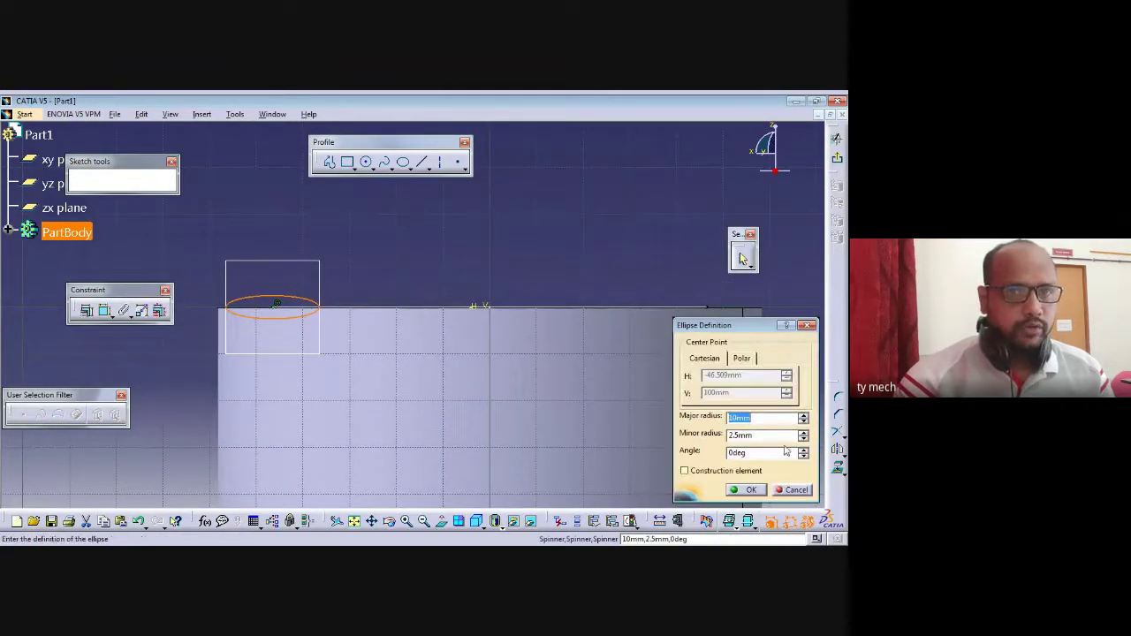
type("5")
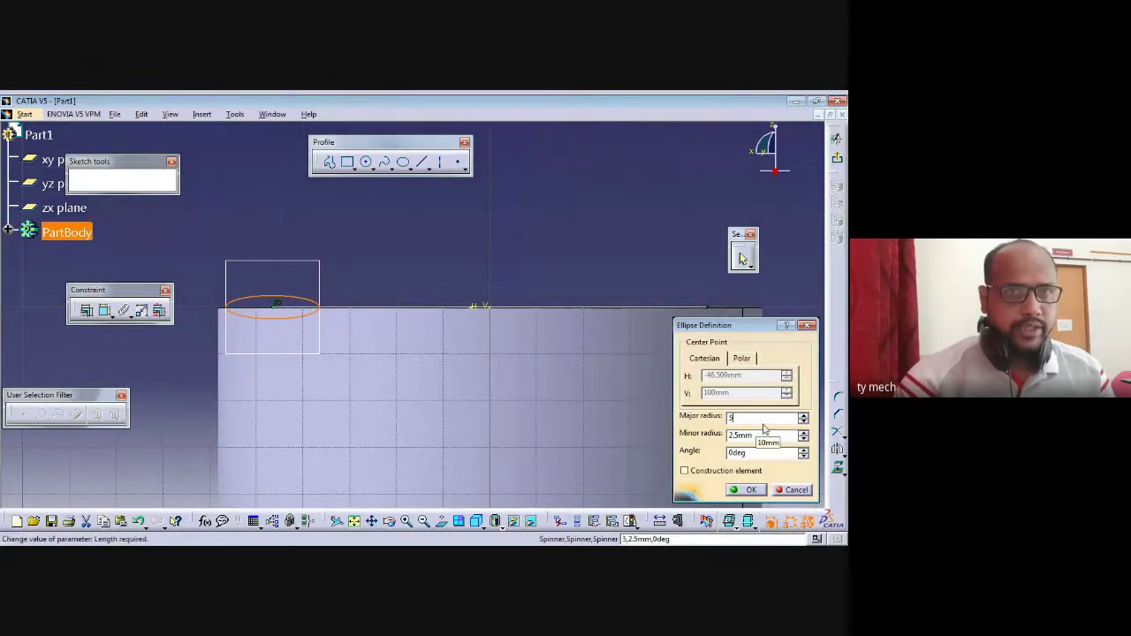
key("Return")
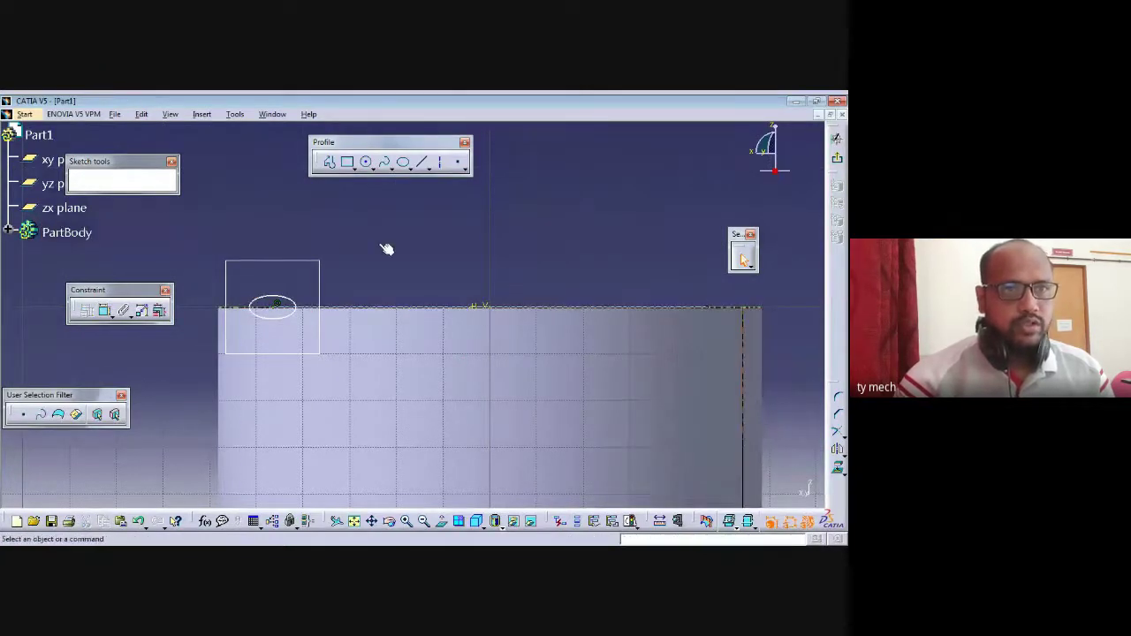
left_click(837, 157)
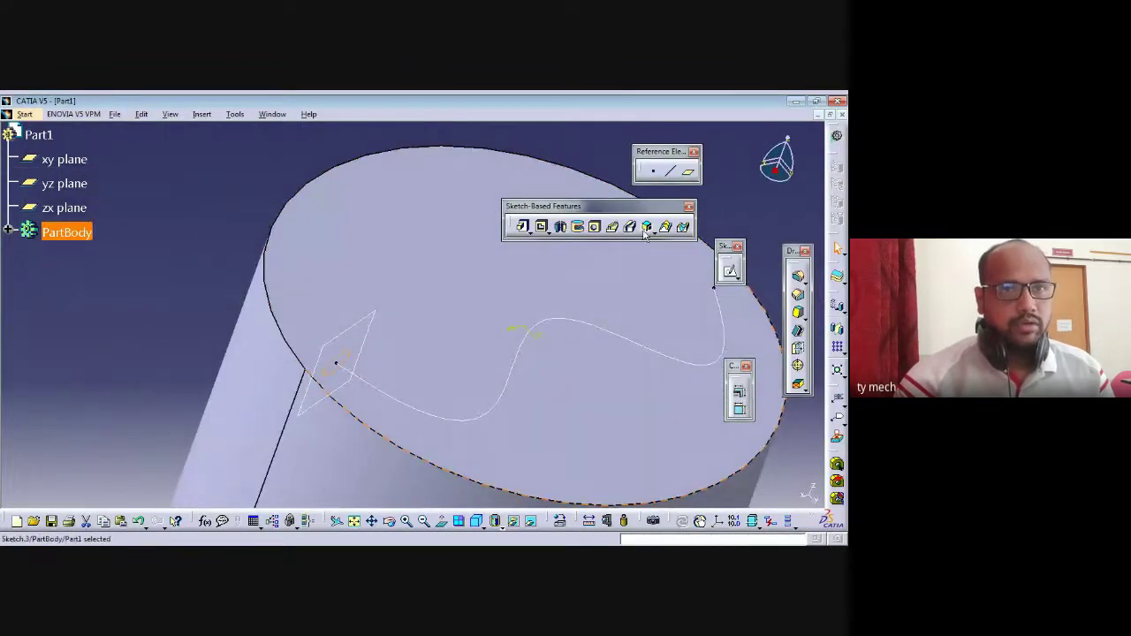
Cut a slot along the spline with the resized ellipse as profile, keeping the Keep angle profile control
left_click(631, 227)
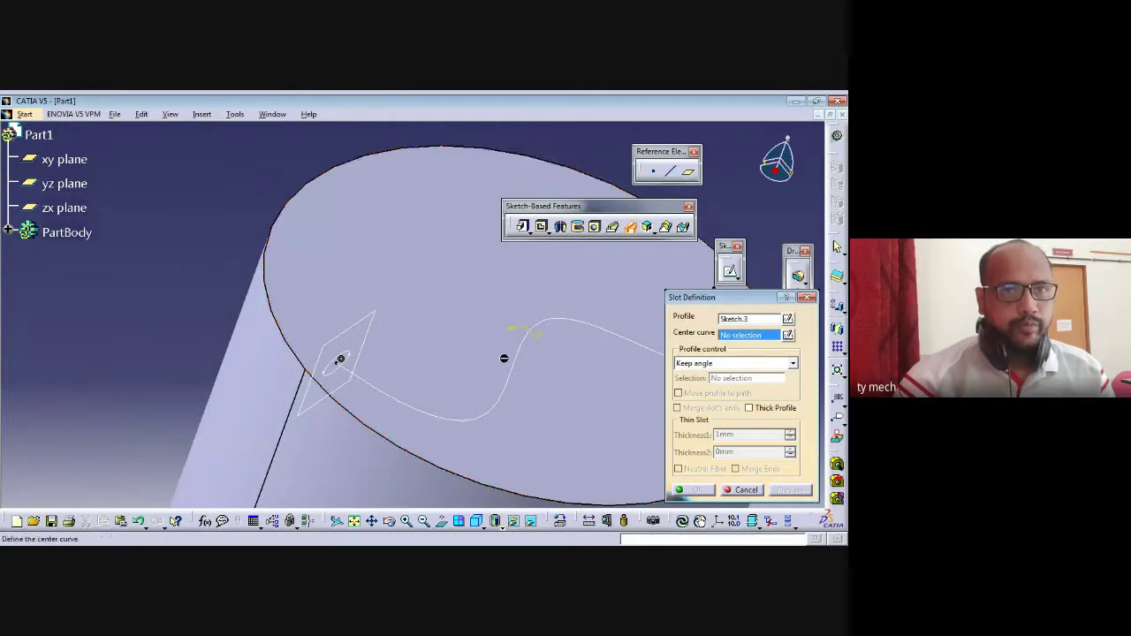
left_click(484, 422)
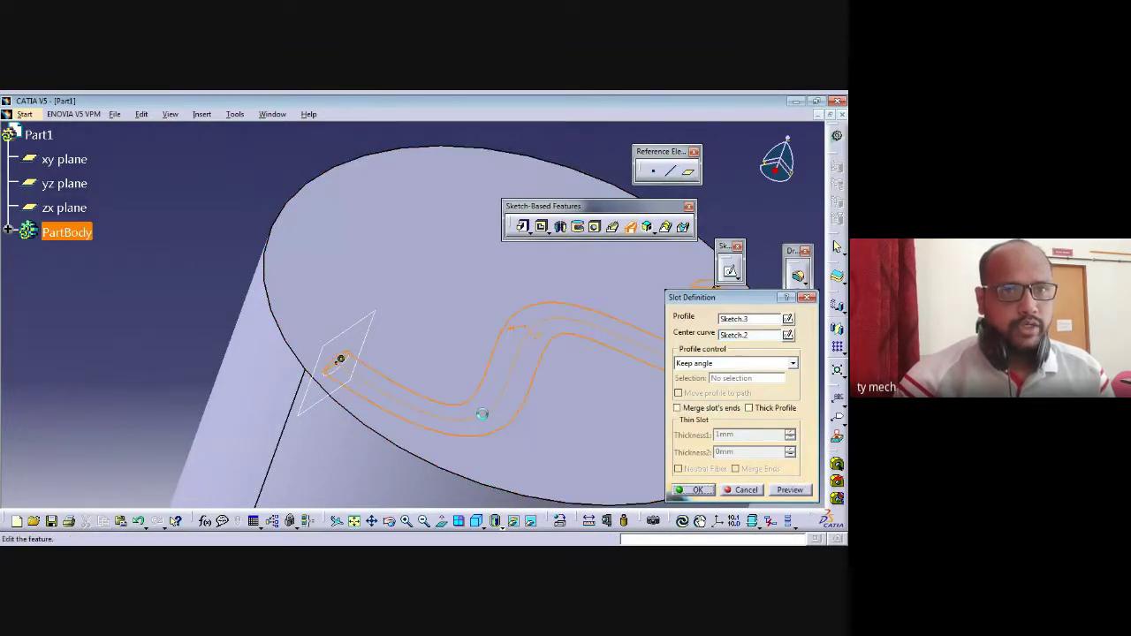
left_click(698, 490)
middle_click_drag(636, 441, 511, 399)
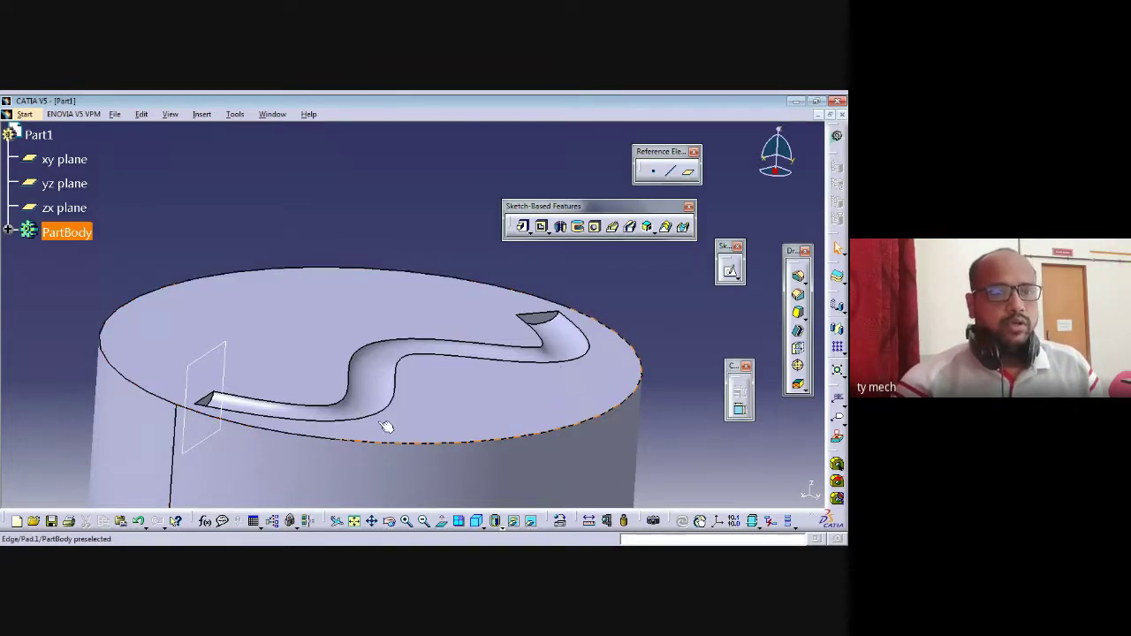
middle_click_drag(480, 430, 369, 374)
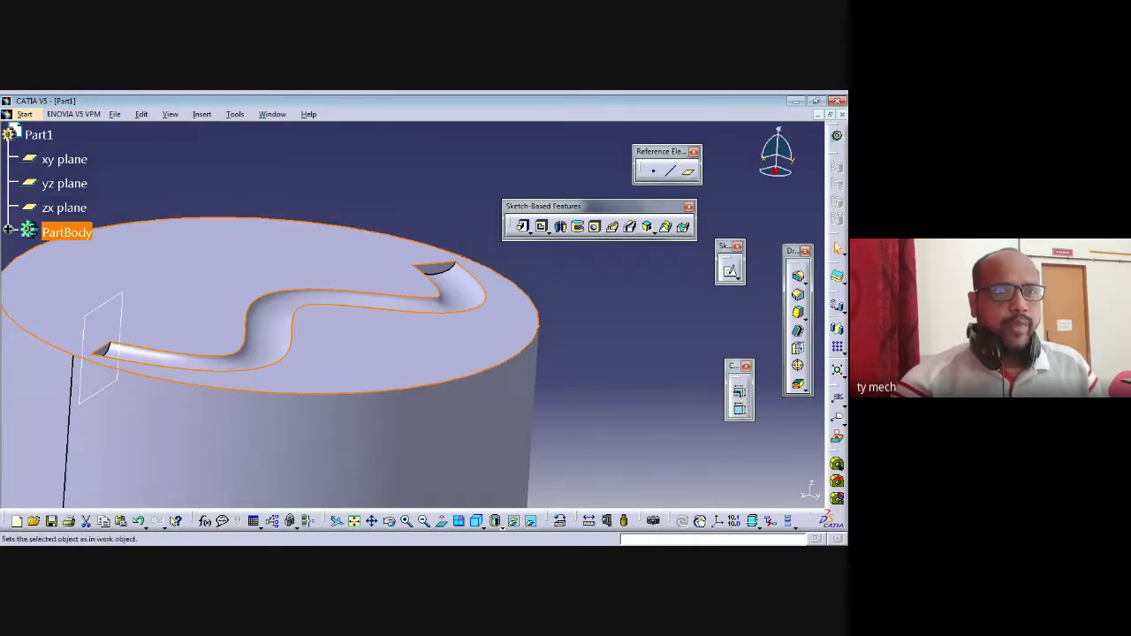
Close the part document containing the slotted cylinder
key("Delete")
left_click(527, 352)
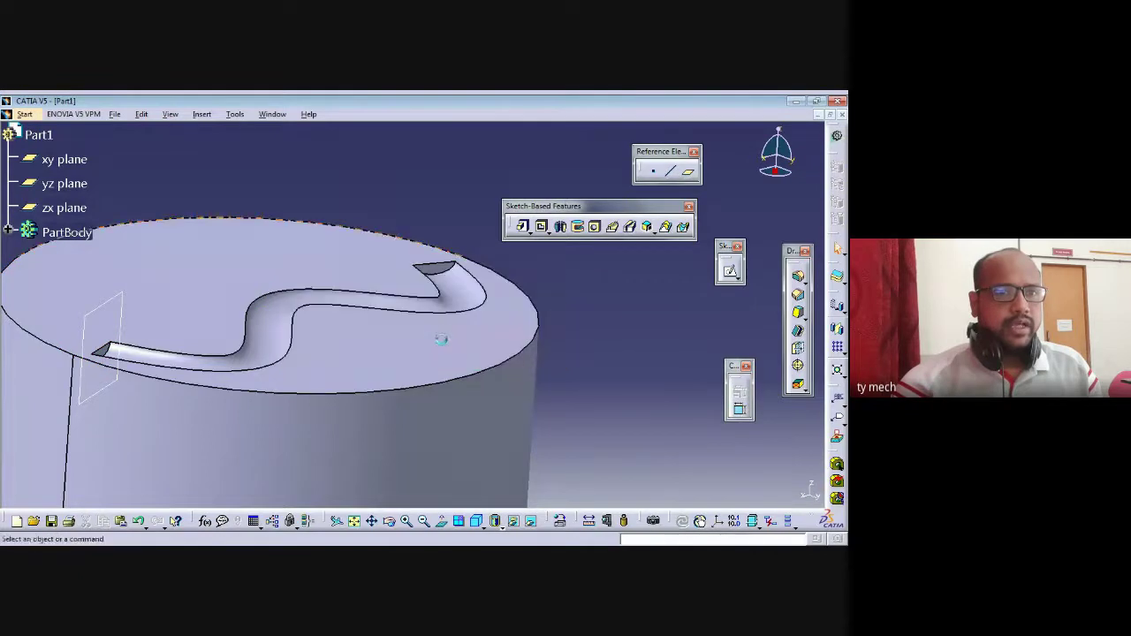
left_click(841, 115)
left_click(461, 357)
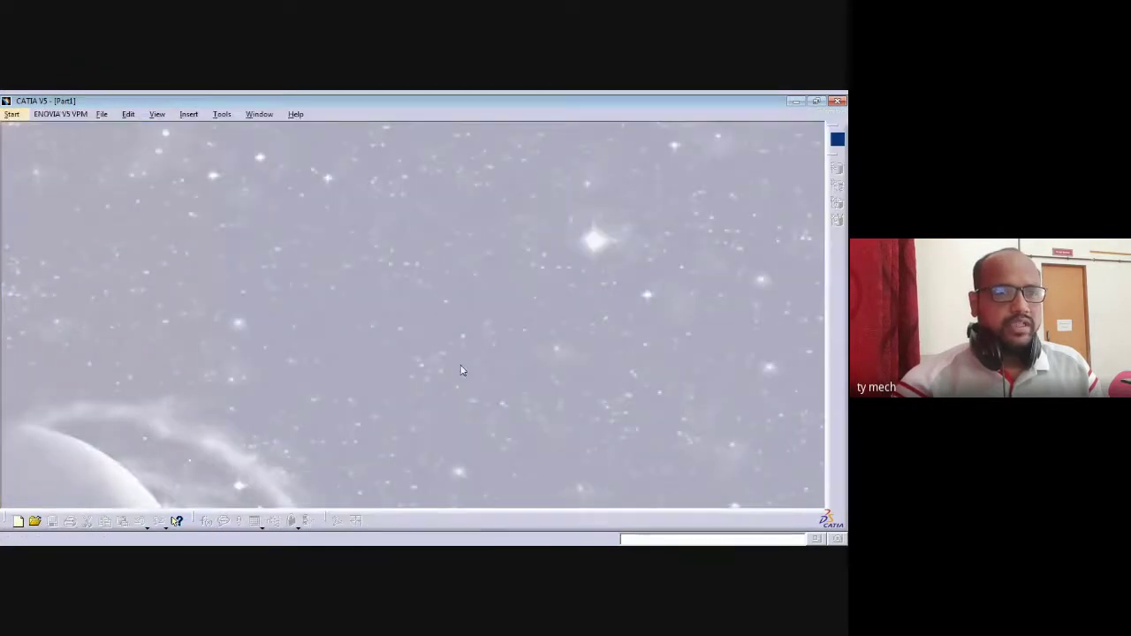
Create a new part in the Part Design workbench
left_click(12, 114)
mouse_move(13, 144)
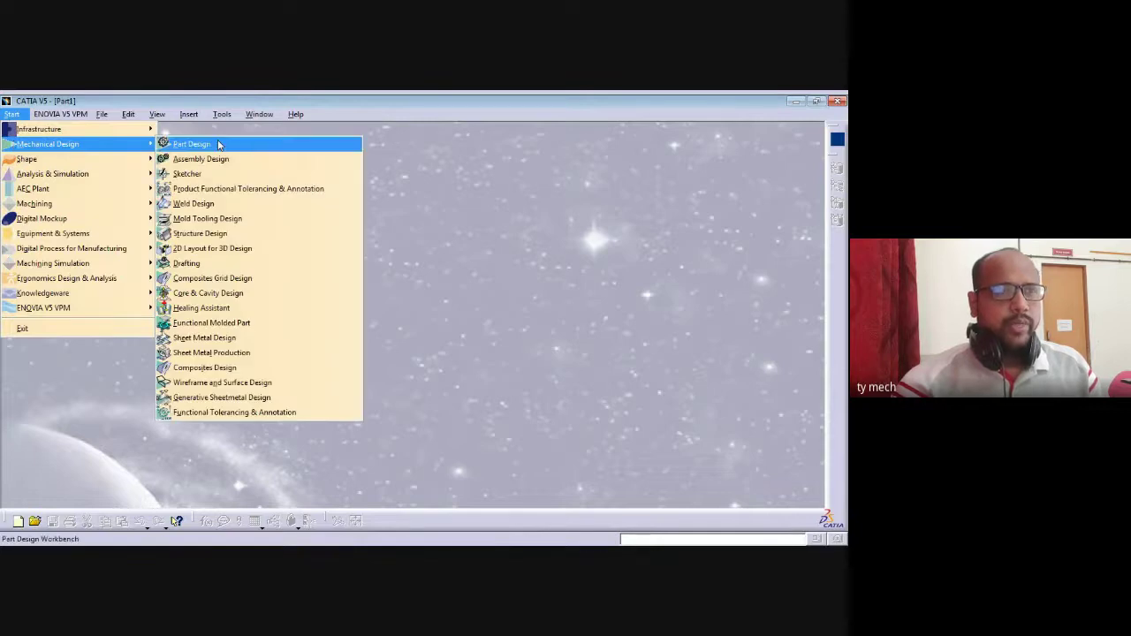
left_click(215, 144)
left_click(313, 404)
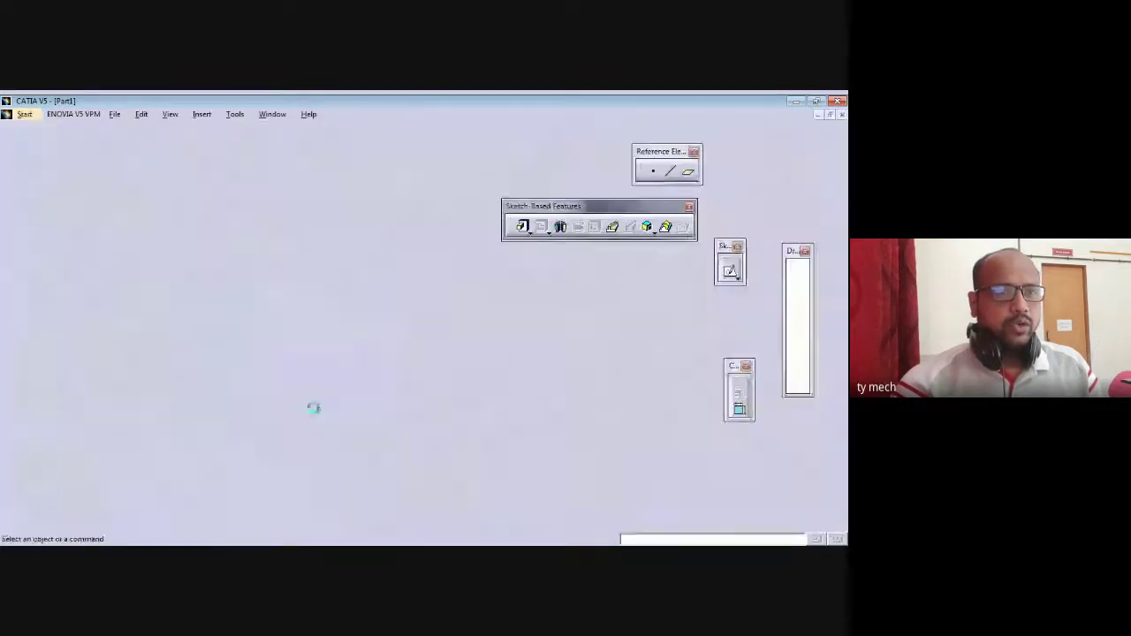
On the yz plane, sketch an S-shaped four-point spline from H 60, V 120 mm to H 0, V -30 mm and exit the sketch
middle_click_drag(496, 375, 394, 422)
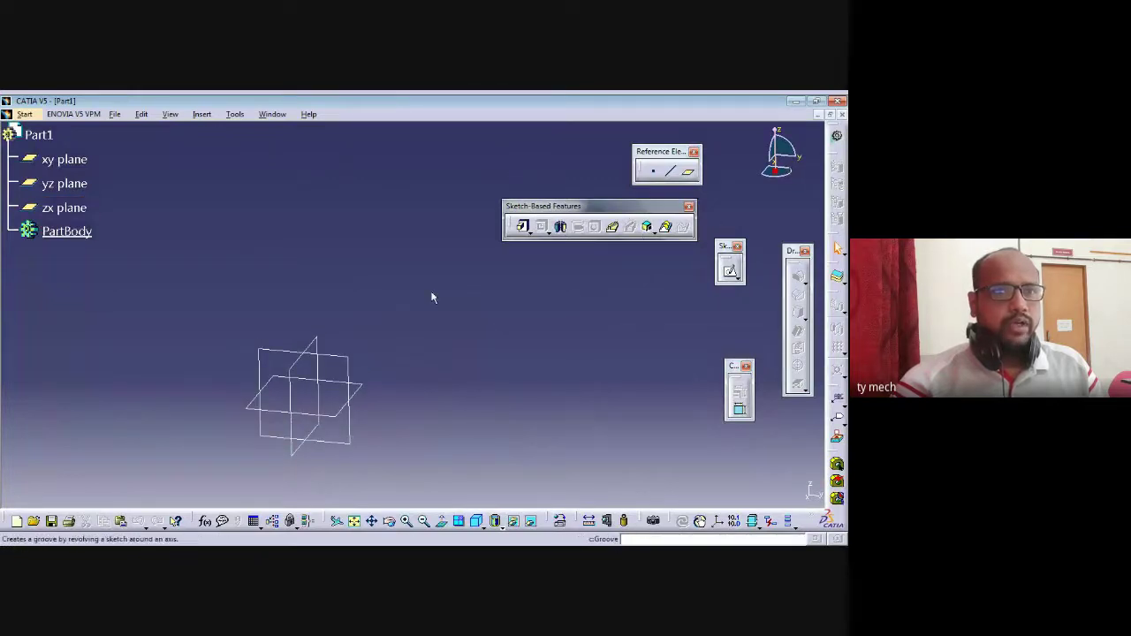
left_click(356, 381)
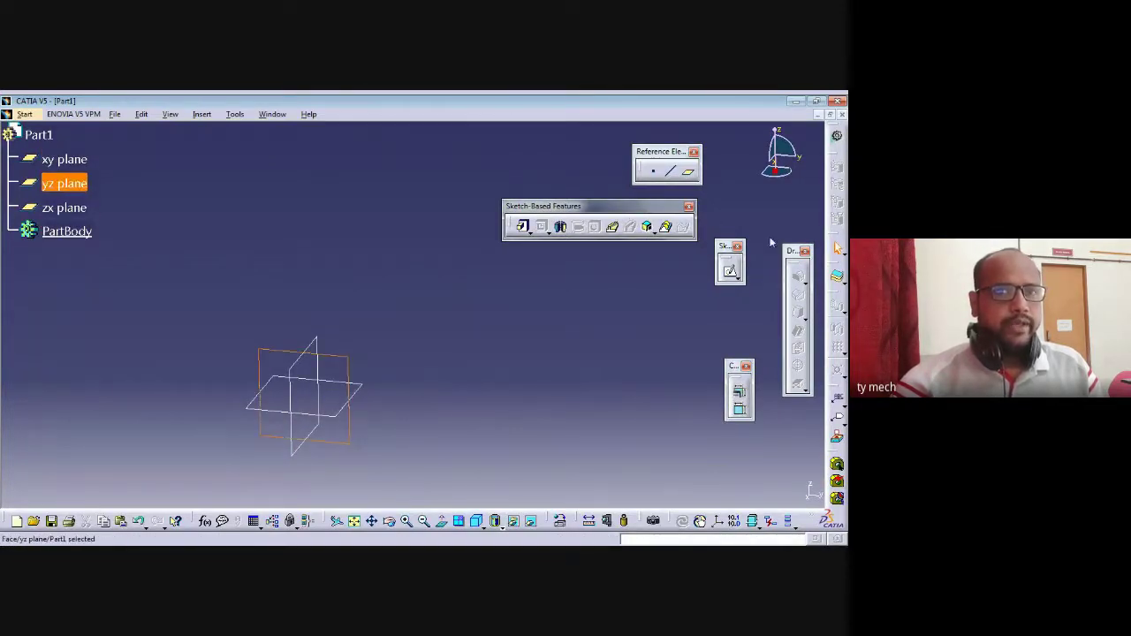
left_click(730, 271)
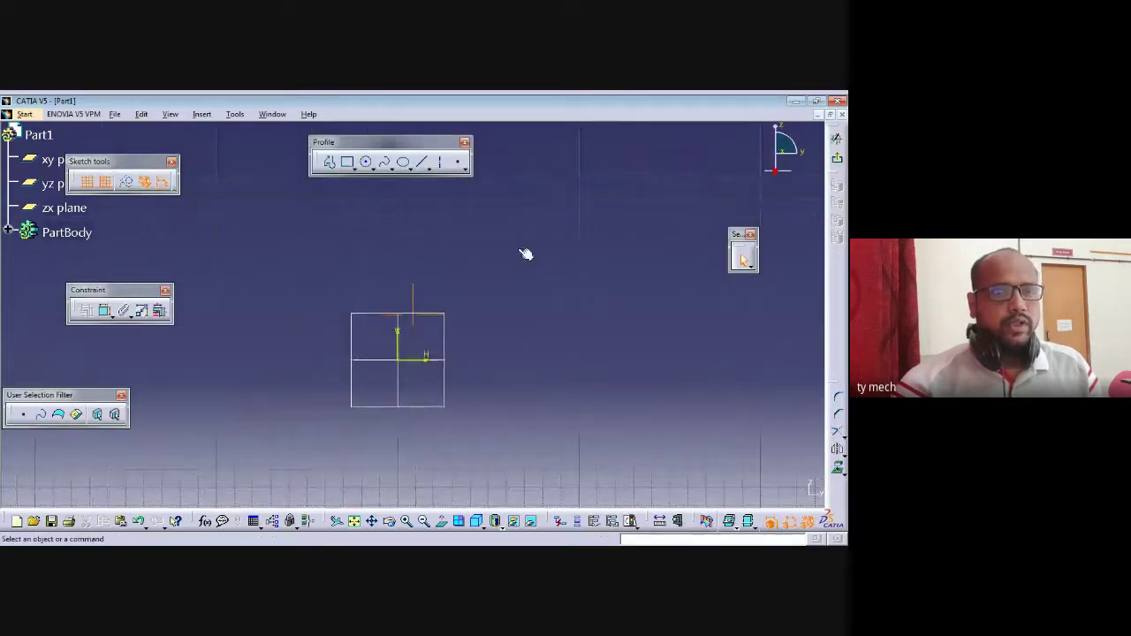
left_click_drag(377, 143, 685, 147)
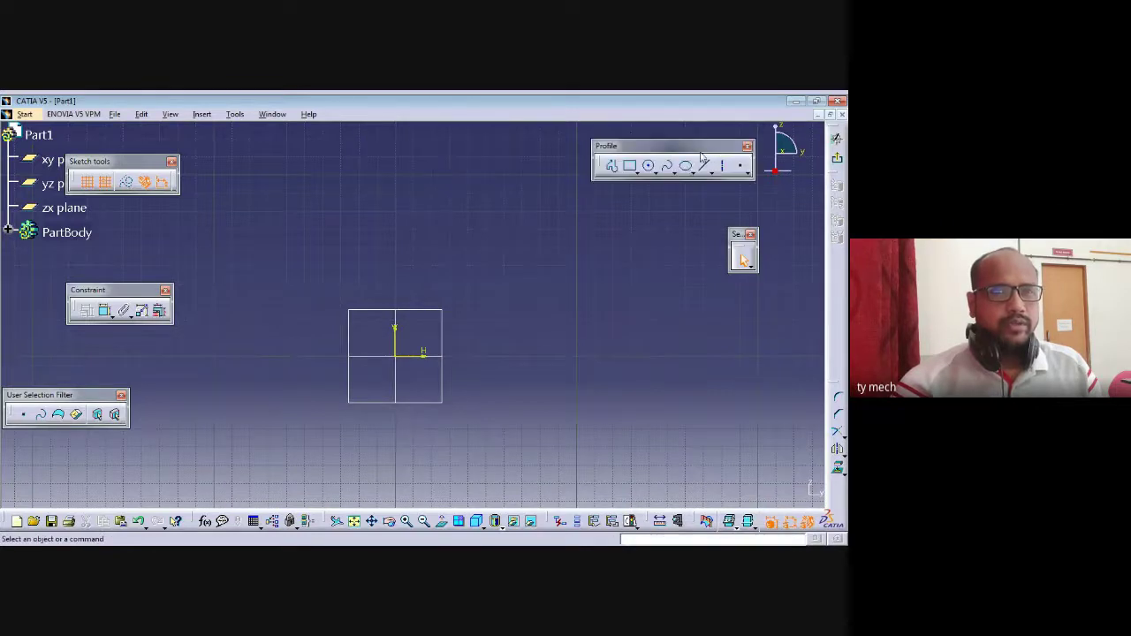
left_click(669, 167)
left_click(504, 139)
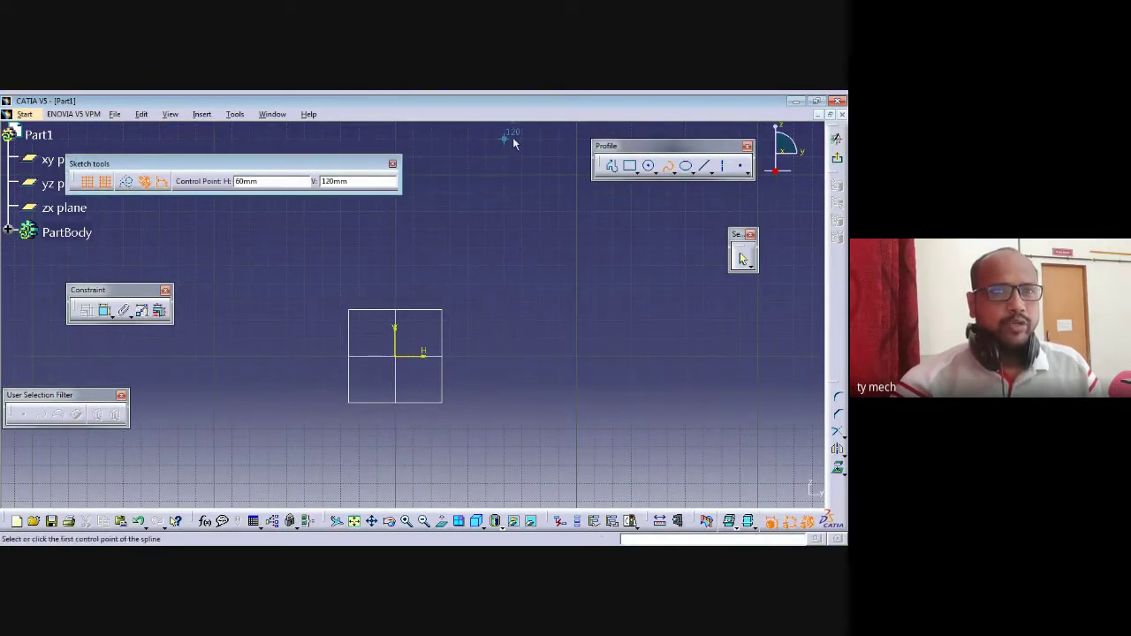
left_click(450, 193)
left_click(504, 319)
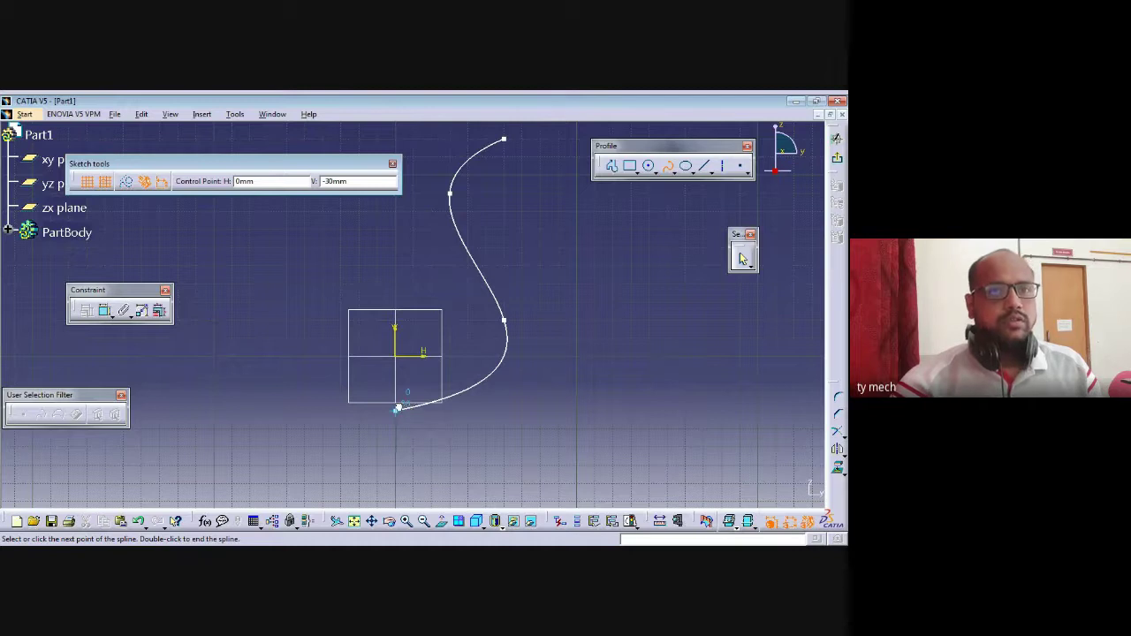
left_click(396, 412)
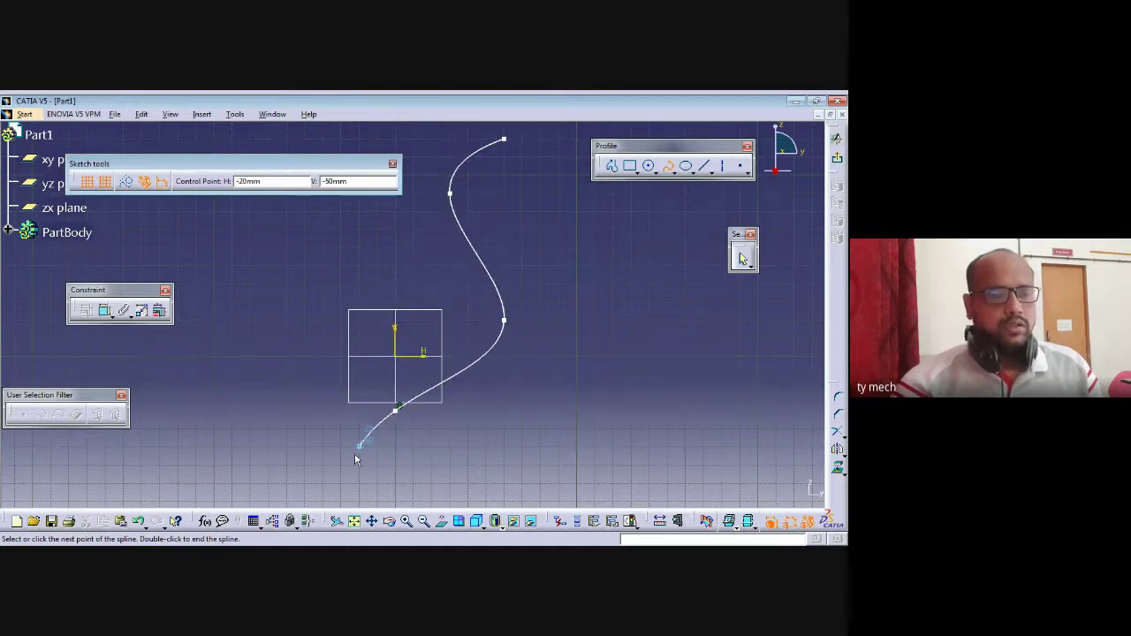
key("Escape")
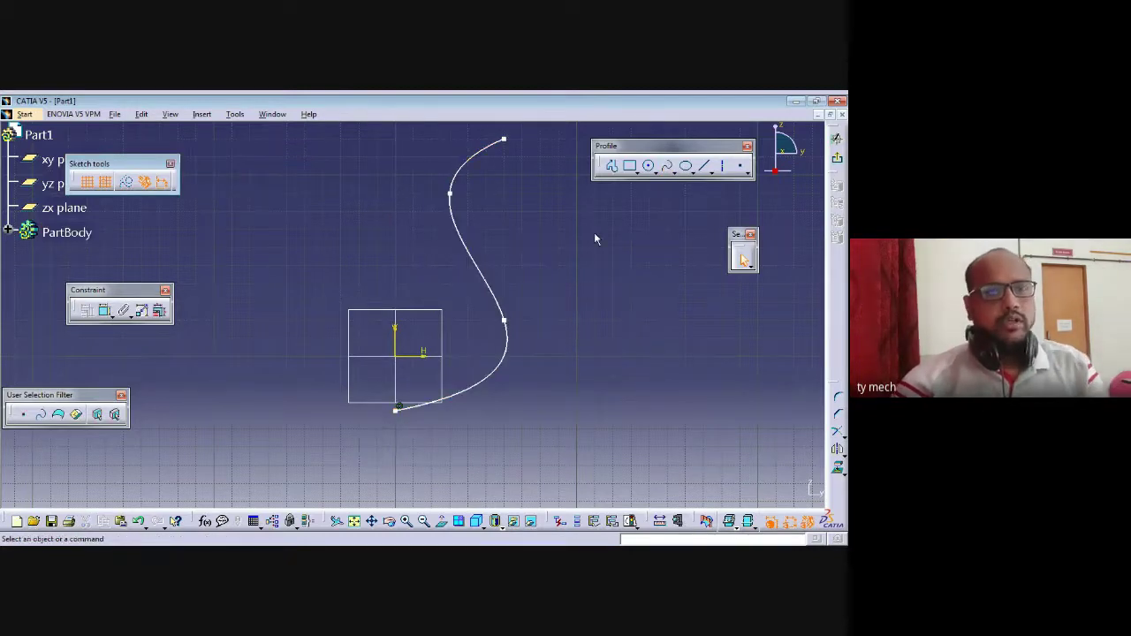
middle_click_drag(594, 234, 560, 293)
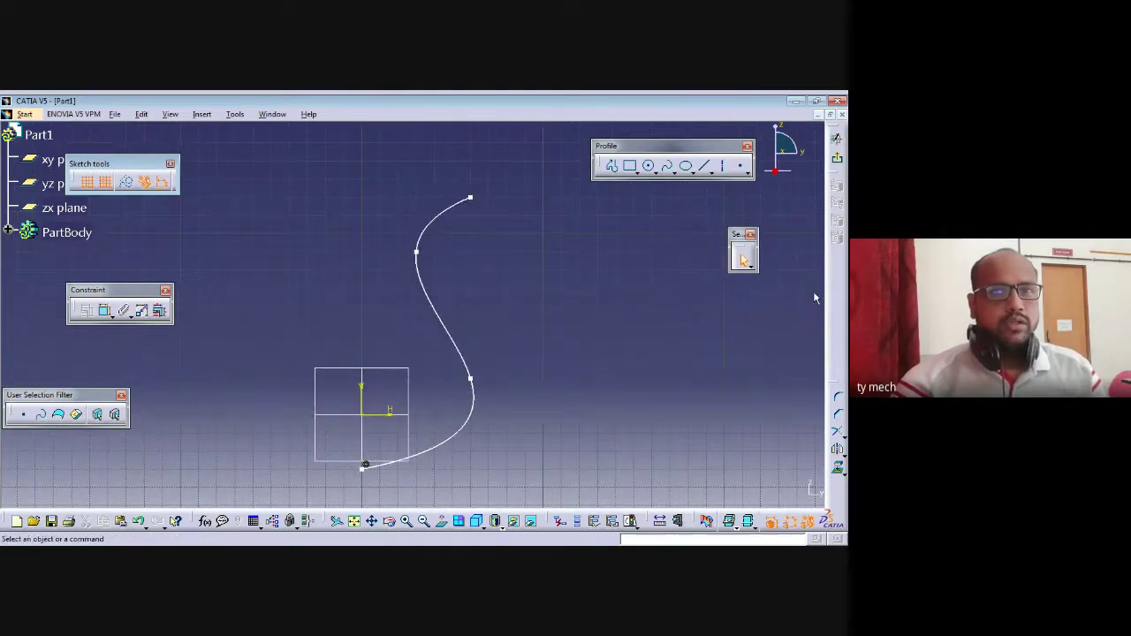
left_click(837, 163)
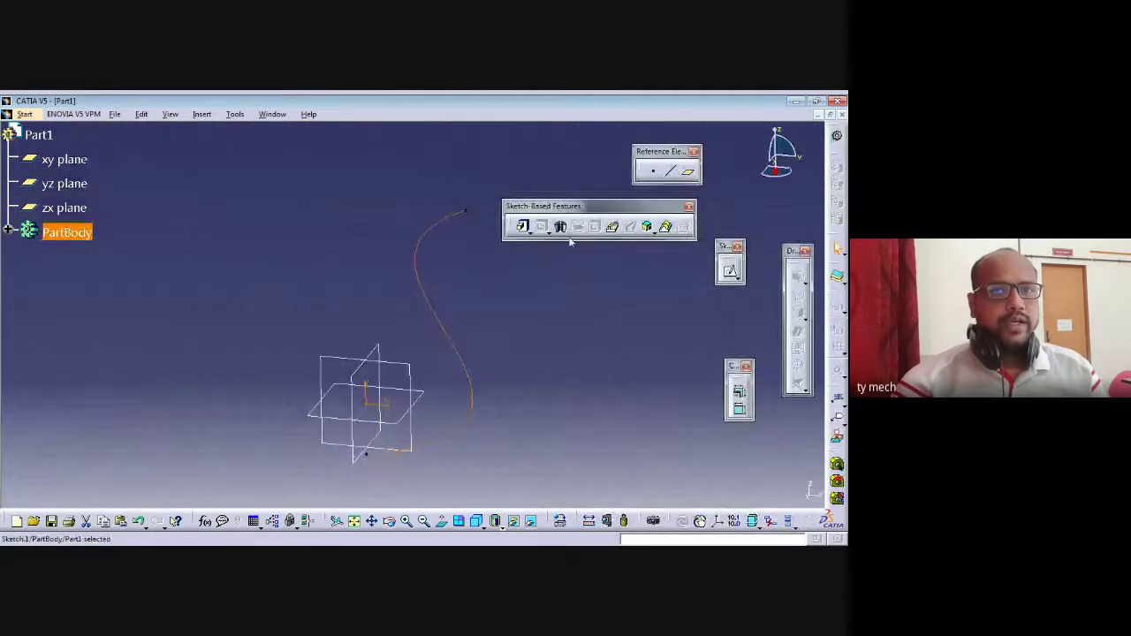
Define a 360-degree shaft from the spline sketch, using the sketch's vertical direction as the rotation axis
left_click(559, 228)
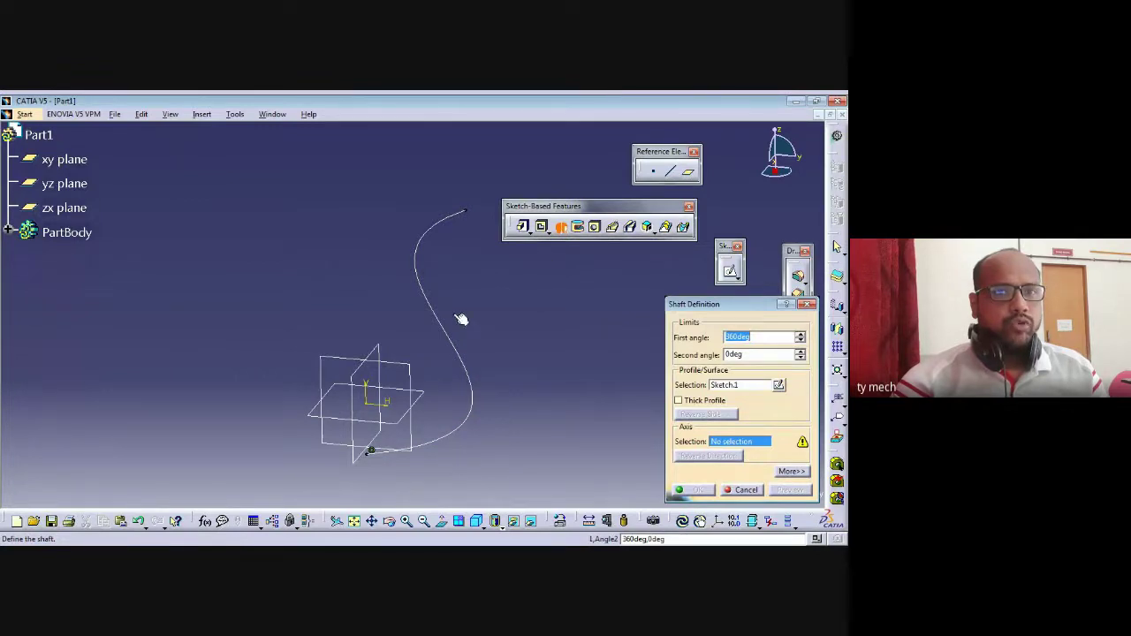
left_click(736, 387)
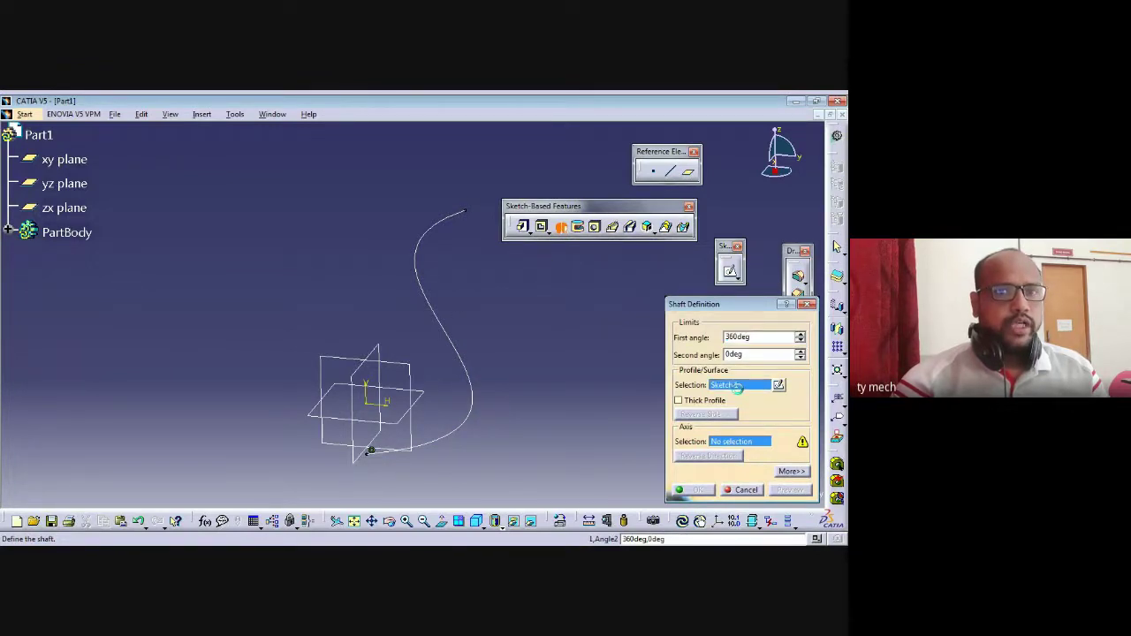
left_click(467, 374)
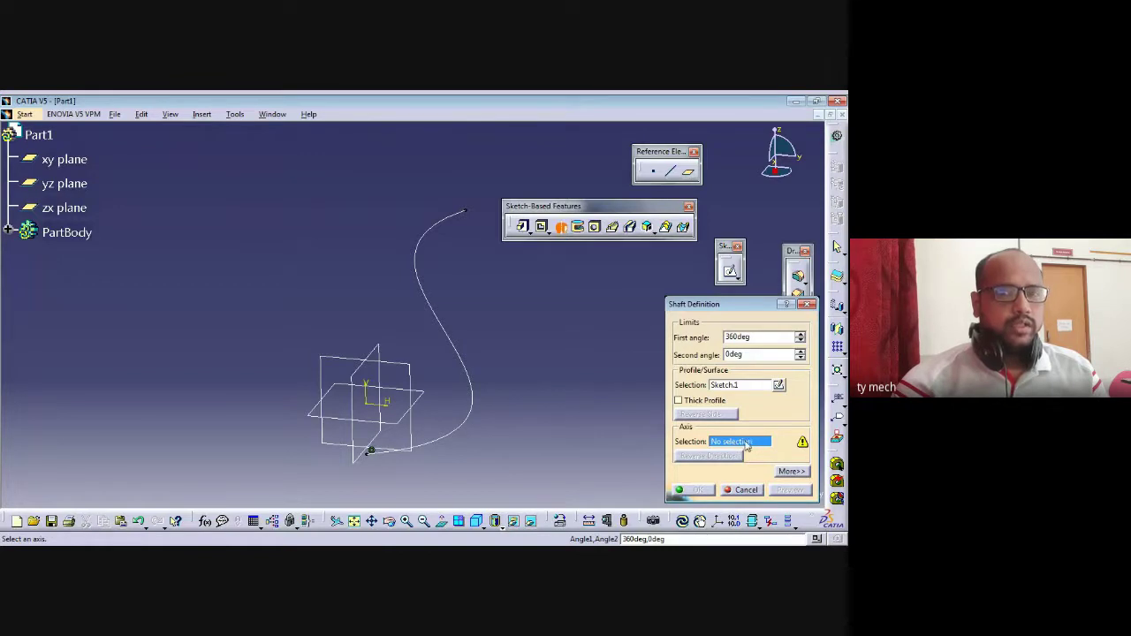
left_click(365, 393)
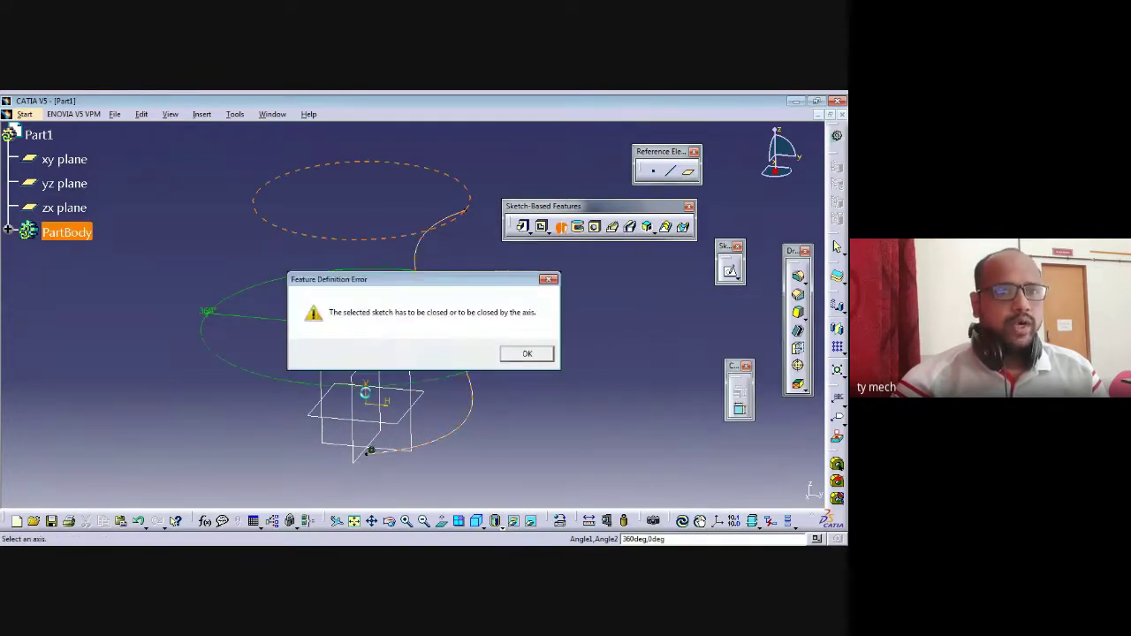
left_click(527, 353)
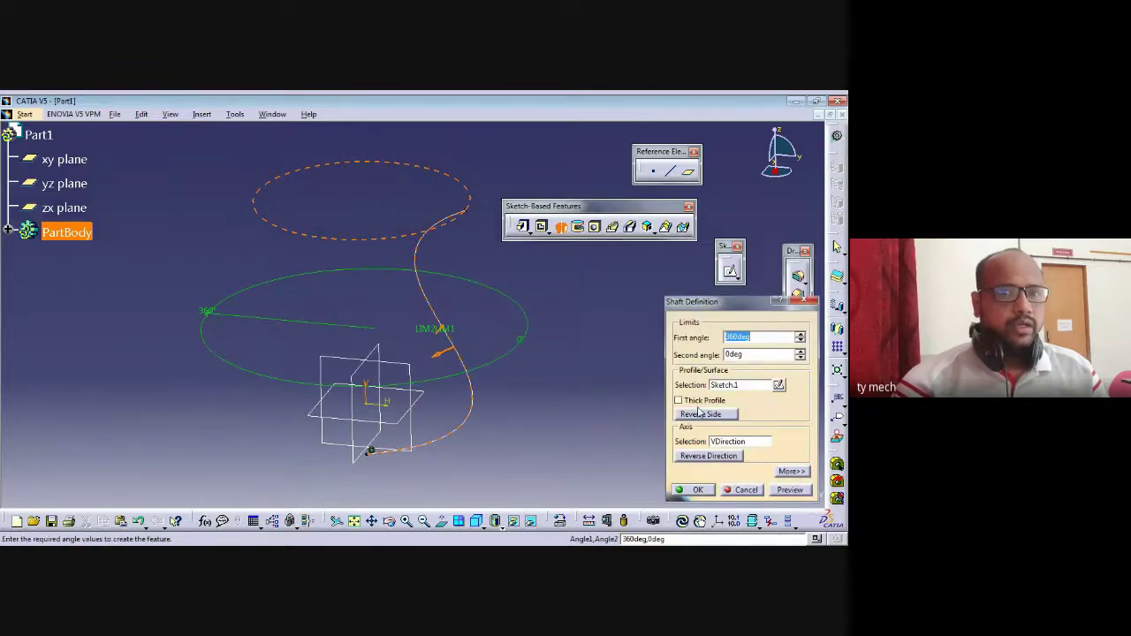
Make the shaft a thick profile with Thickness1 of 2 mm and create the hollow vase
left_click(693, 400)
left_click(740, 337)
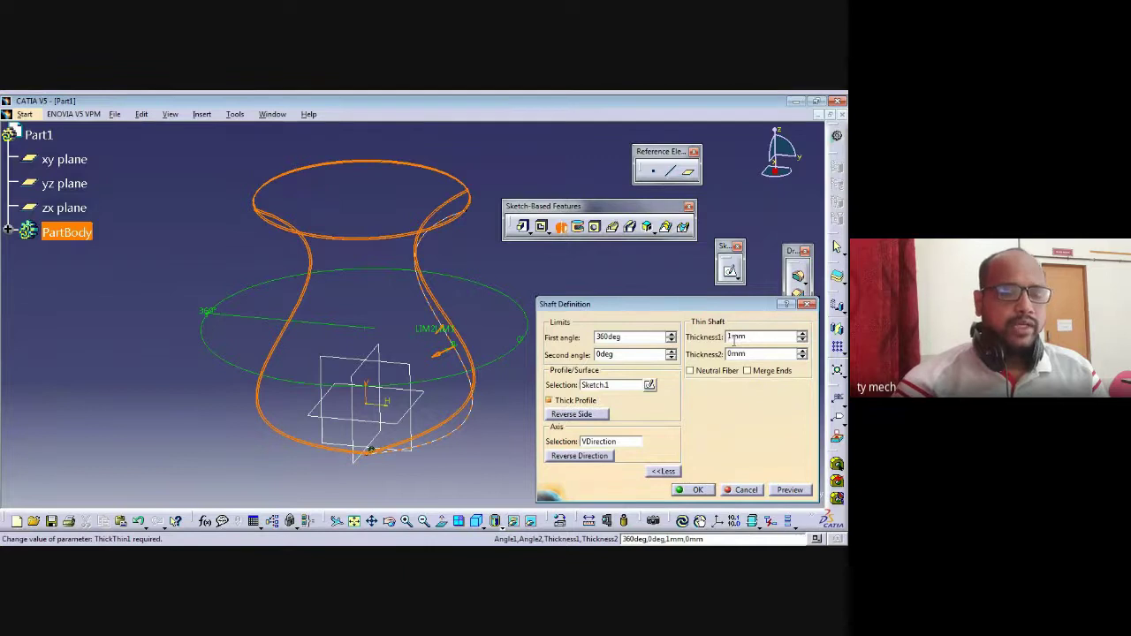
key("BackSpace")
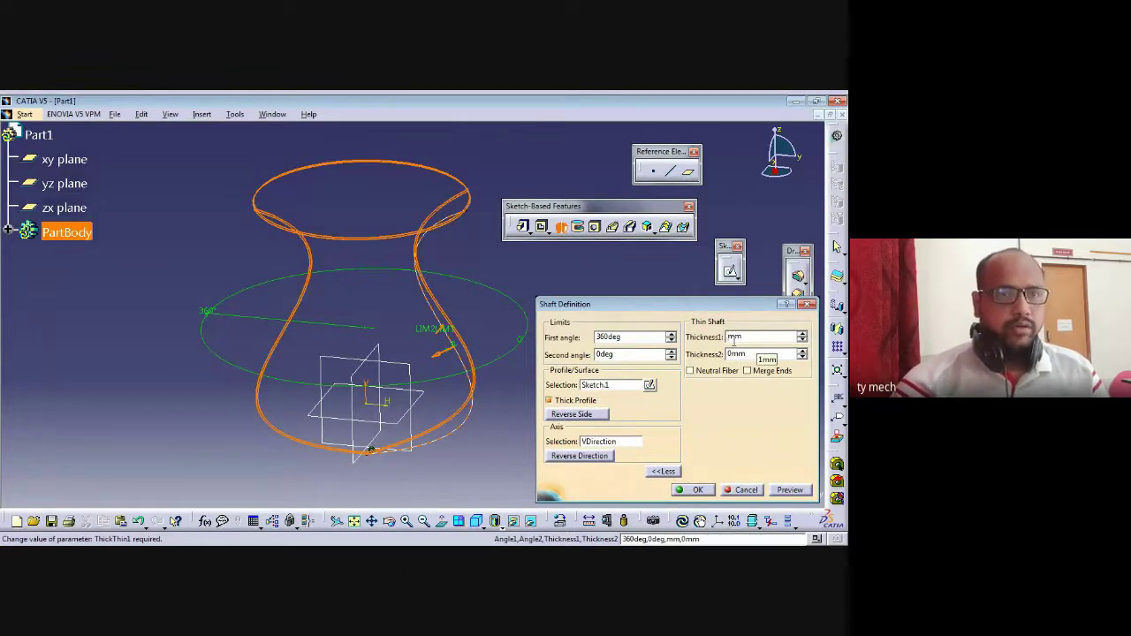
type("2")
left_click(782, 490)
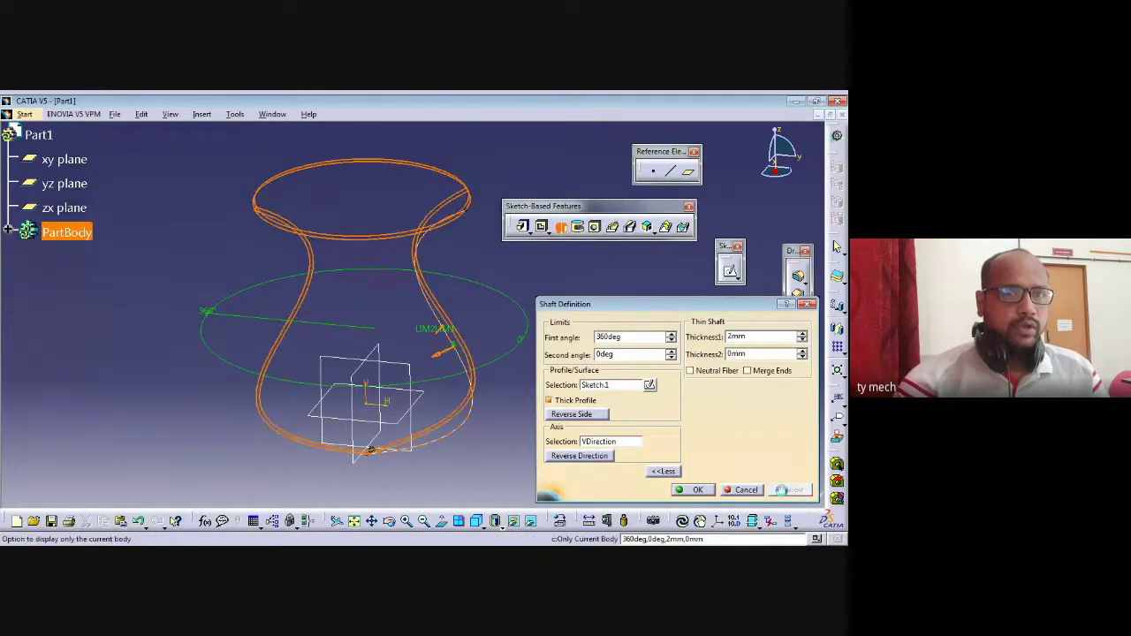
left_click(695, 490)
middle_click_drag(518, 304, 336, 407)
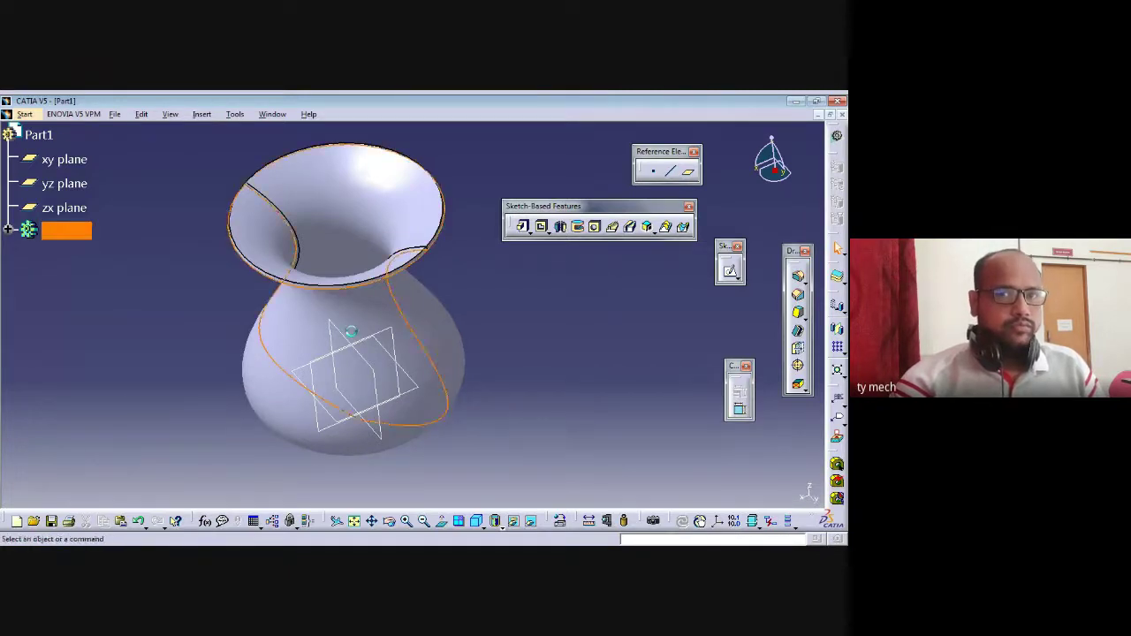
Delete the vase-shaped shaft together with its aggregated elements
left_click(358, 336)
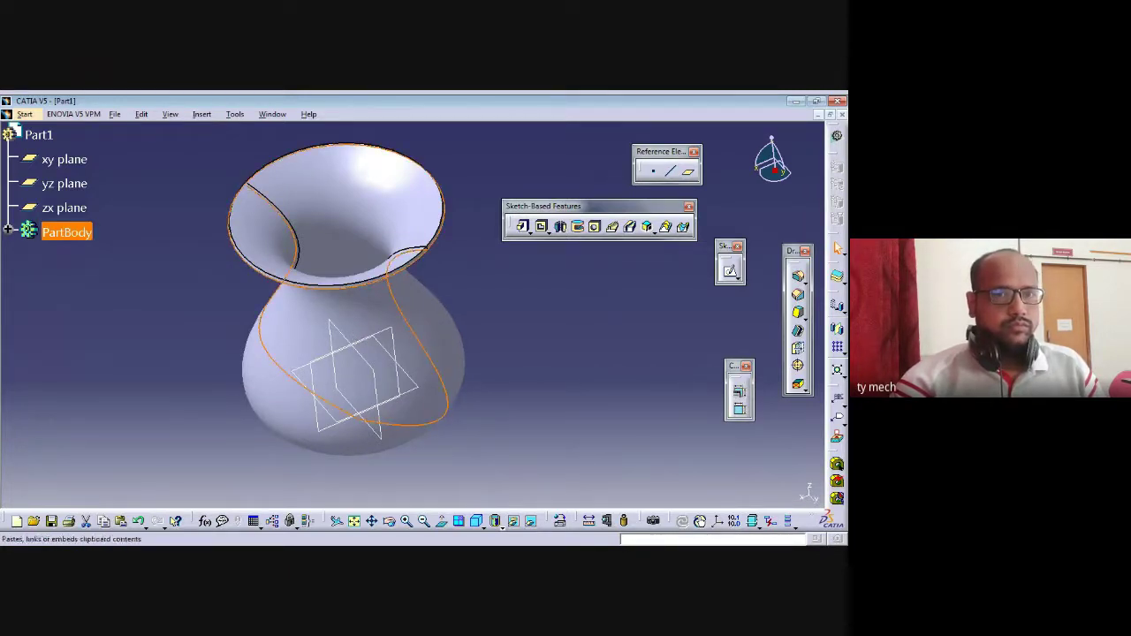
key("Delete")
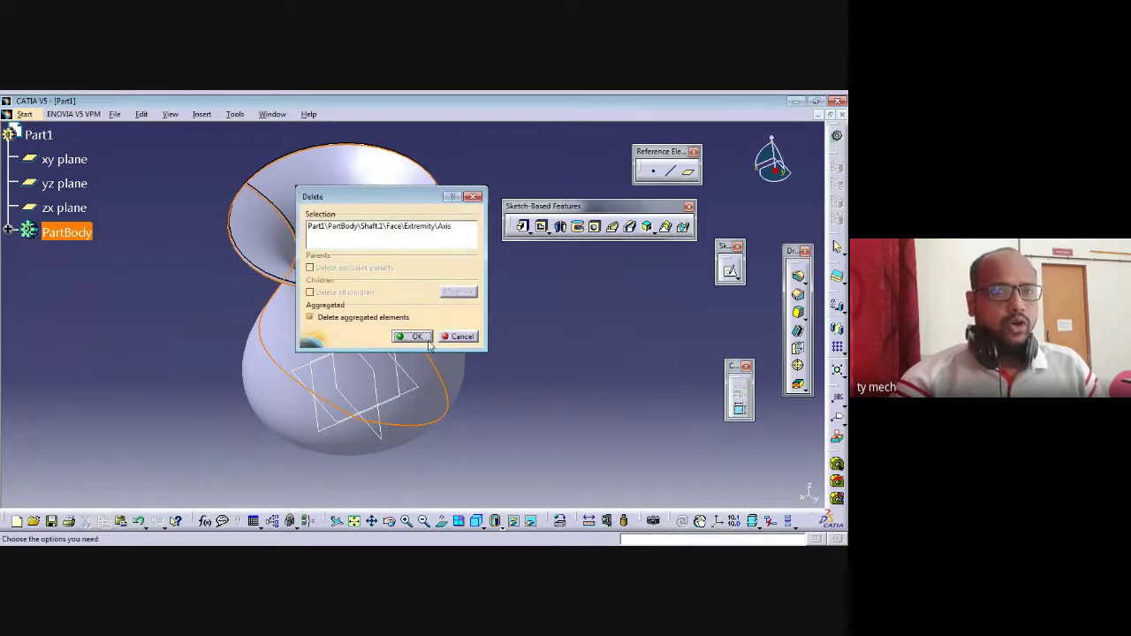
left_click(427, 336)
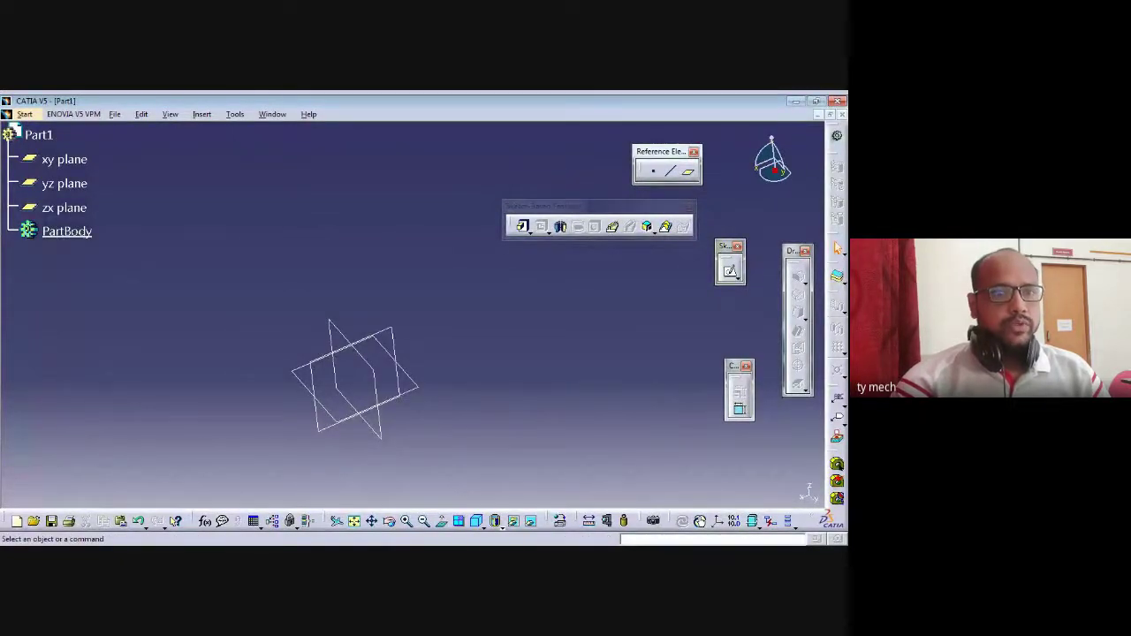
left_click(795, 100)
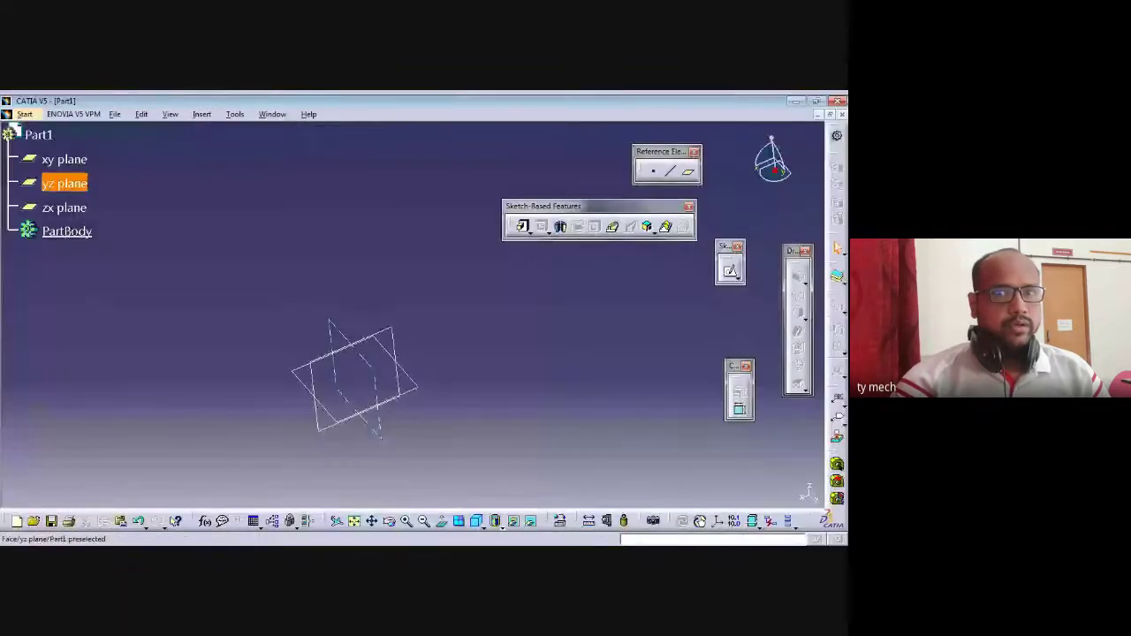
left_click(795, 100)
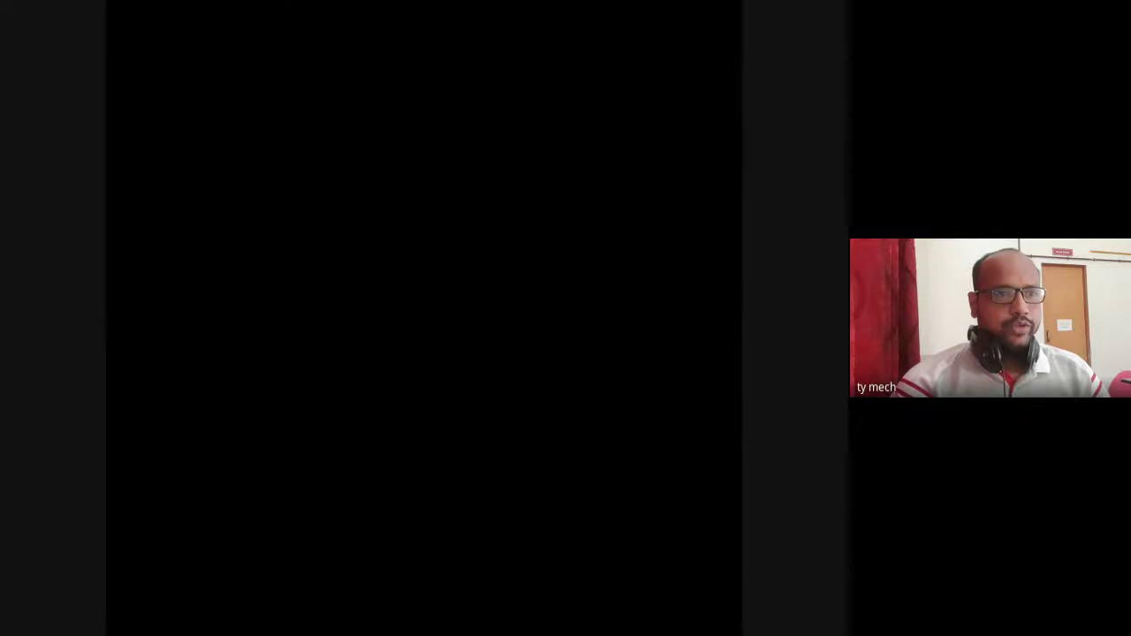
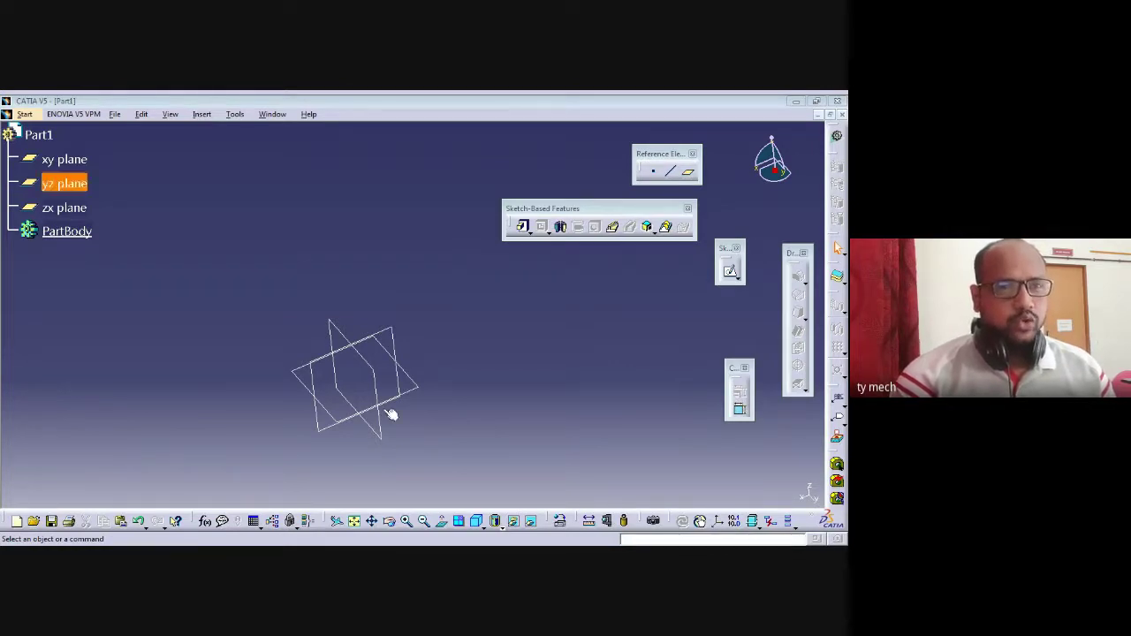
On the xy plane, sketch a centred rectangle about 200 mm wide and 120 mm high around the origin
middle_click_drag(454, 409, 435, 376)
left_click(431, 372)
left_click(732, 275)
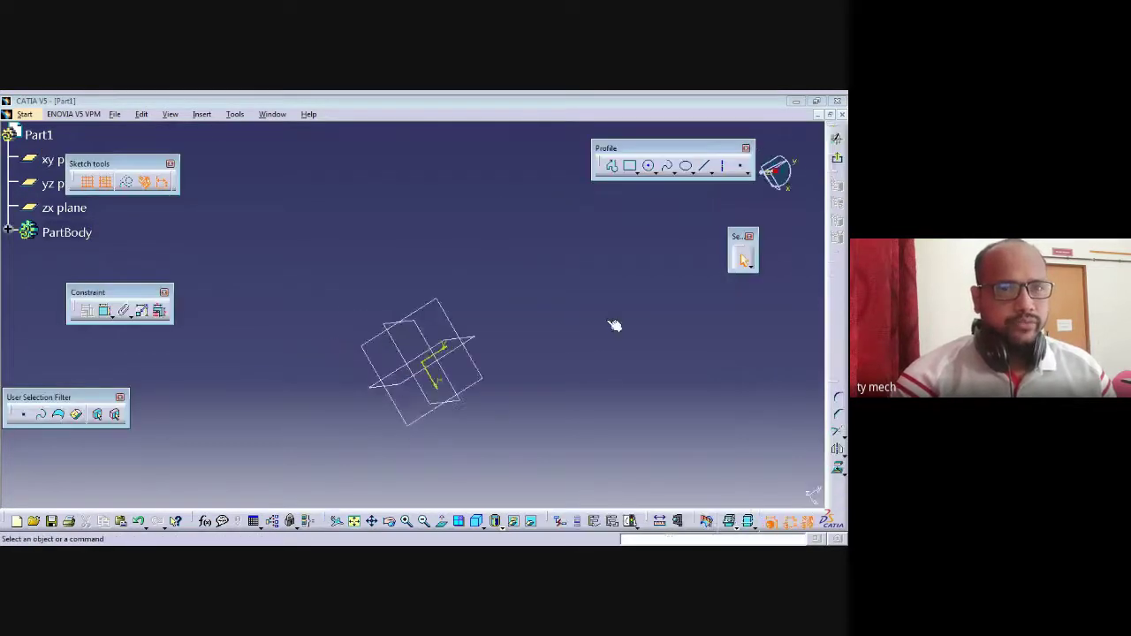
left_click(631, 168)
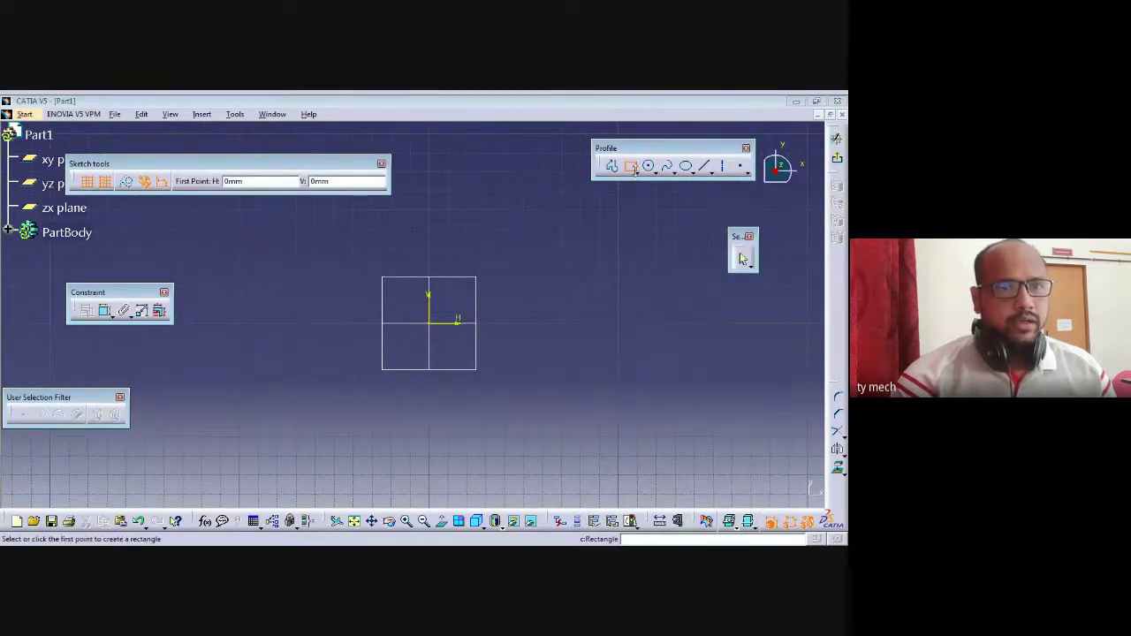
left_click(640, 174)
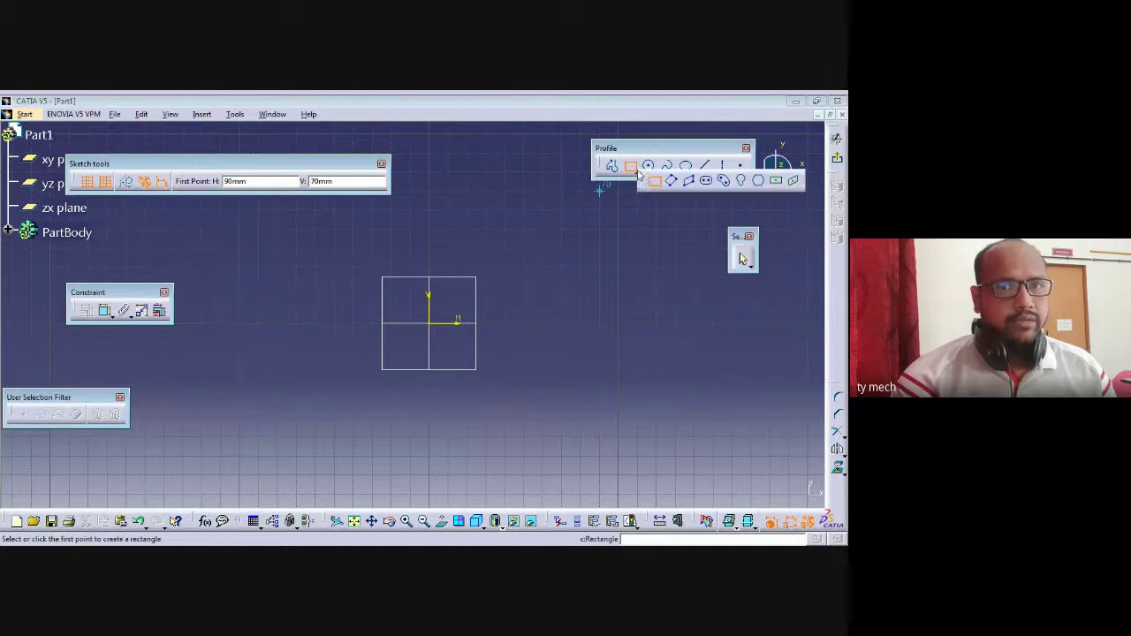
left_click(776, 182)
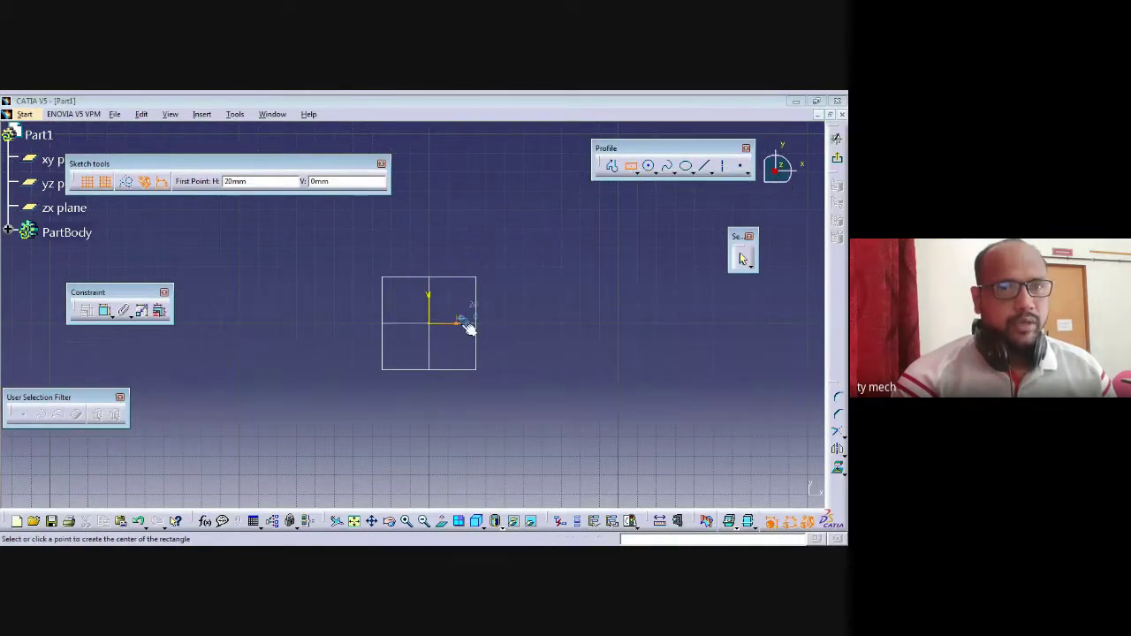
left_click(437, 324)
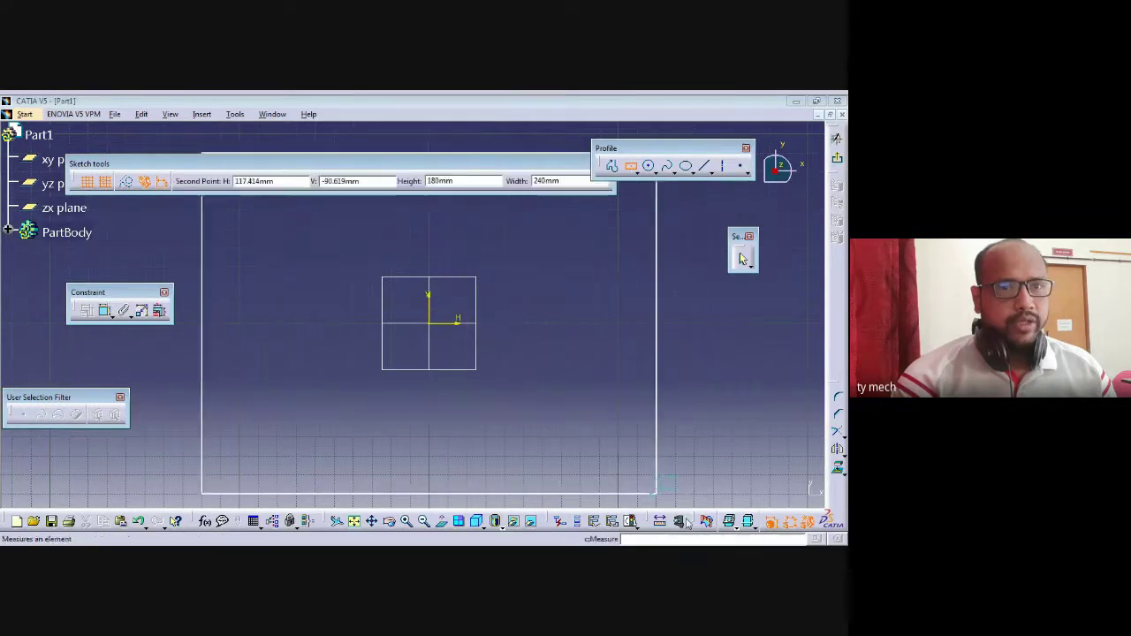
left_click(617, 446)
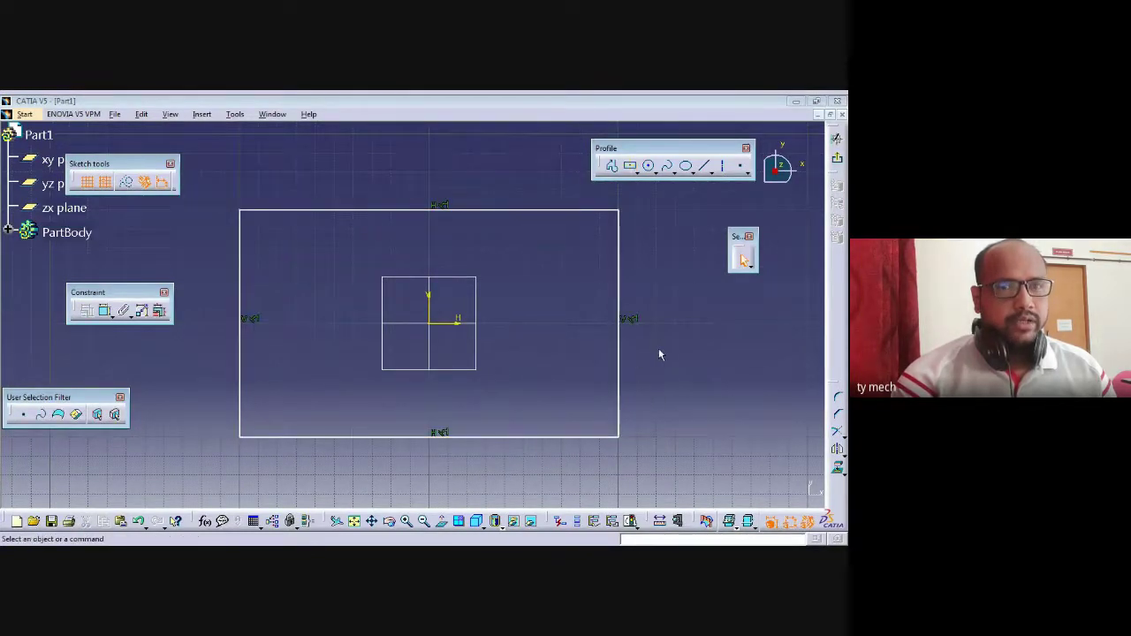
Dimension the rectangle's width and height
middle_click_drag(651, 246, 641, 269)
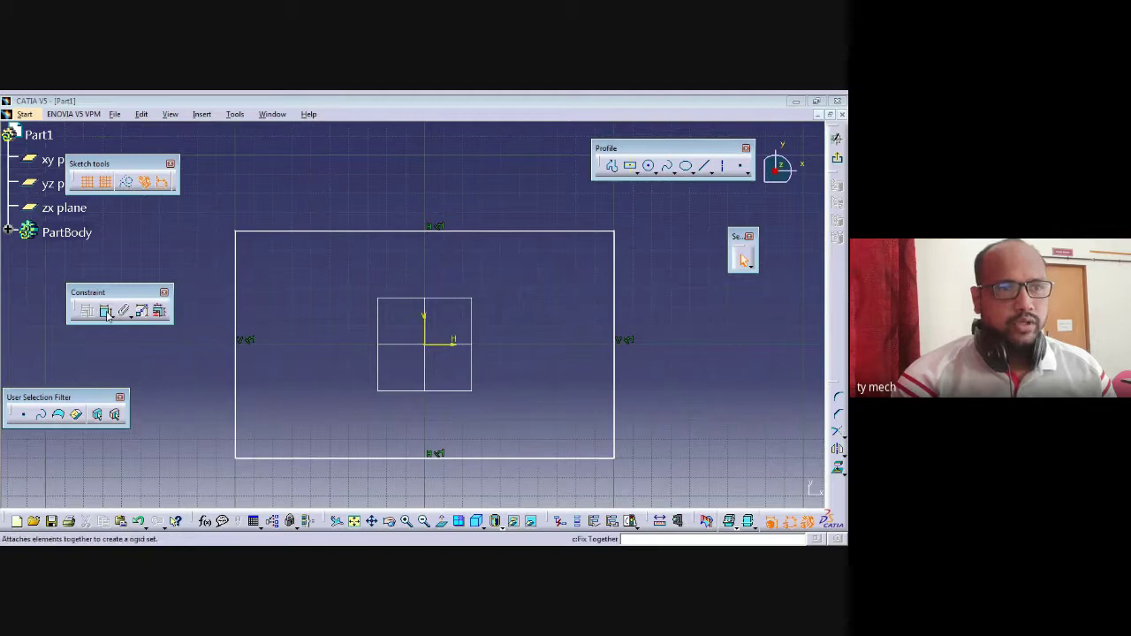
left_click(105, 312)
left_click(333, 232)
left_click(333, 206)
left_click(107, 312)
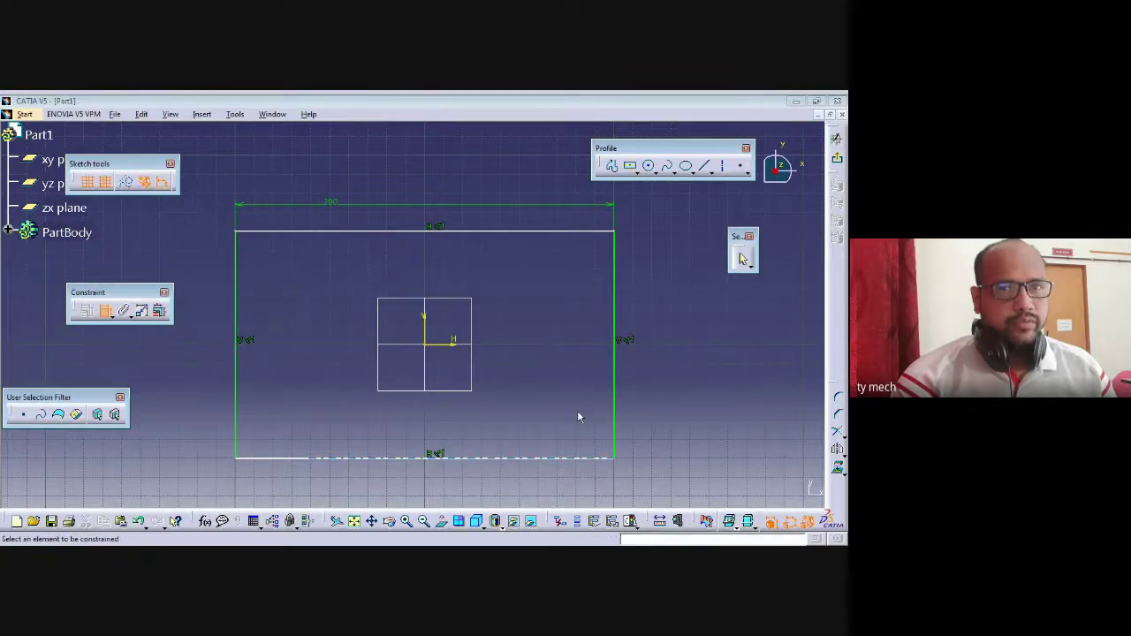
left_click(614, 393)
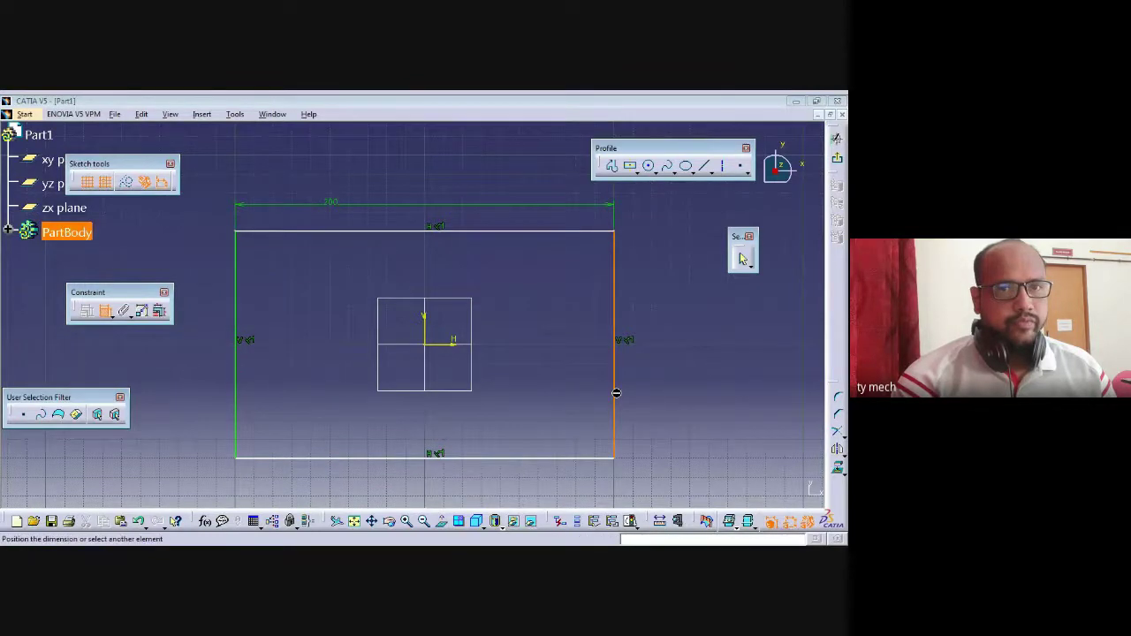
left_click(666, 391)
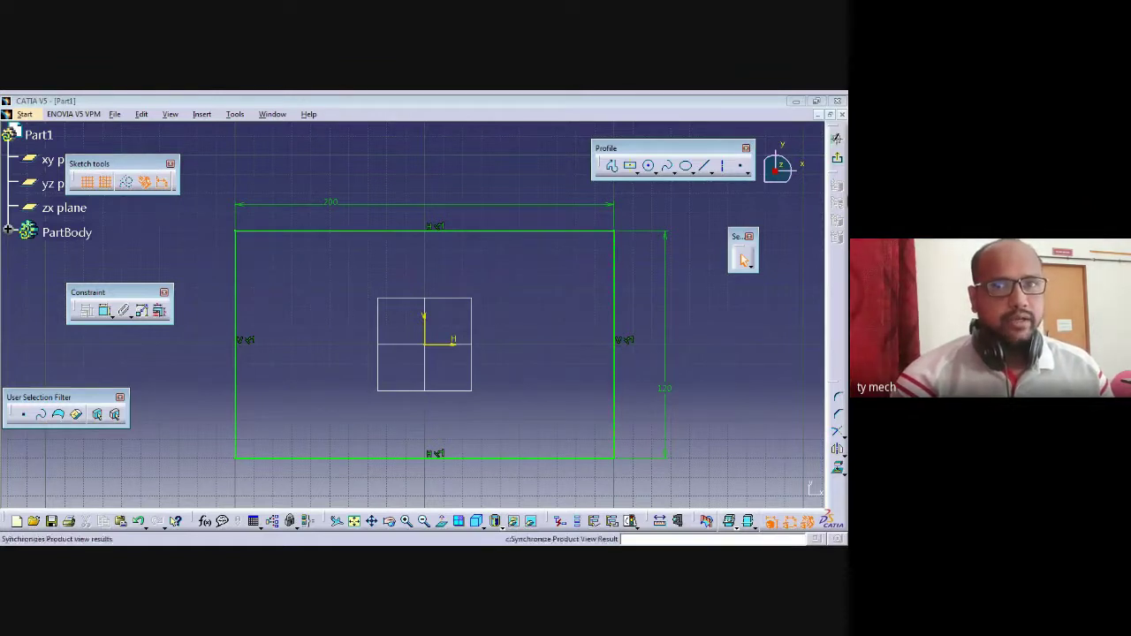
Exit the sketch and extrude the rectangle into a plate with a 20 mm pad
left_click(836, 137)
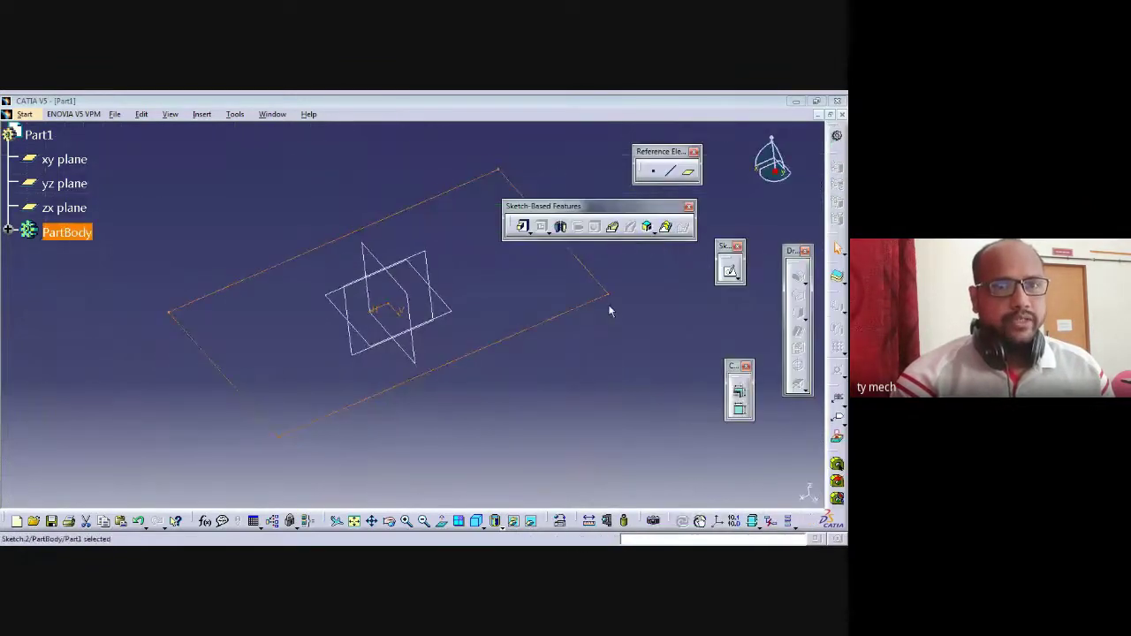
left_click(523, 227)
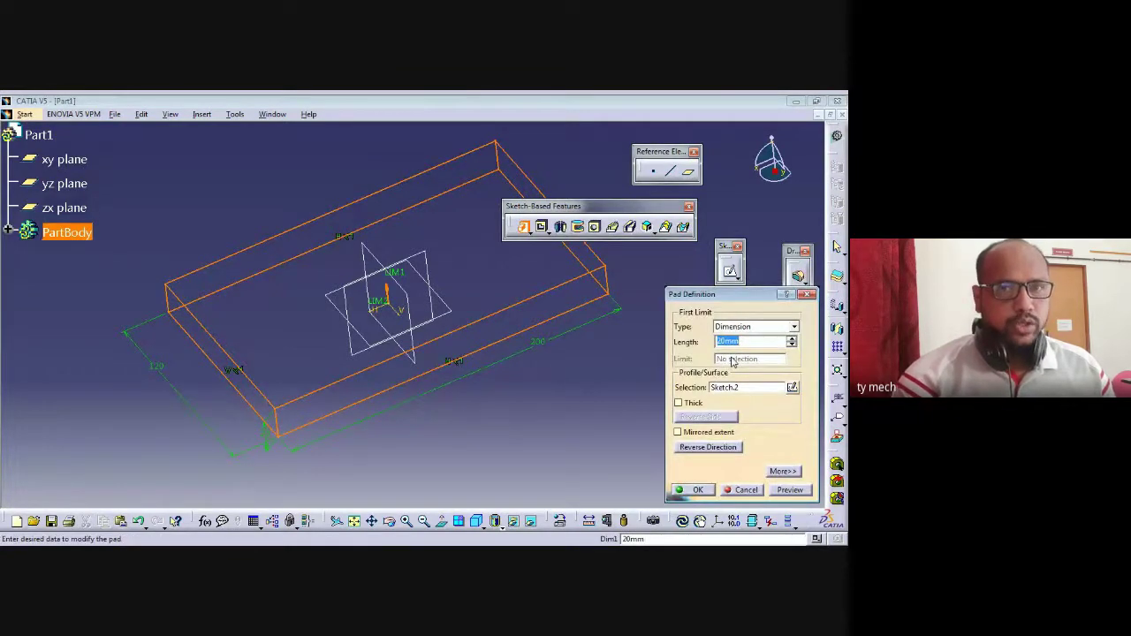
left_click(698, 490)
mouse_move(593, 414)
middle_mouse_down()
mouse_move(532, 386)
mouse_move(503, 397)
mouse_move(508, 406)
middle_mouse_up()
On the plate's top face, sketch two concentric circles at the origin with radii of about 58 mm and 50 mm, and exit the sketch
left_click(468, 269)
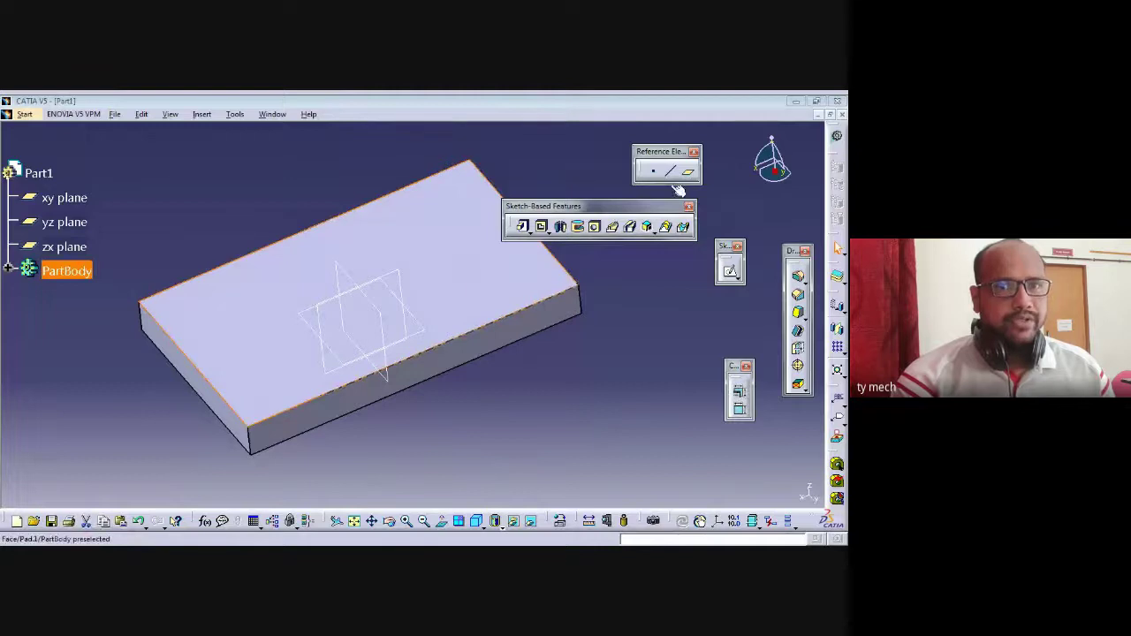
left_click(731, 273)
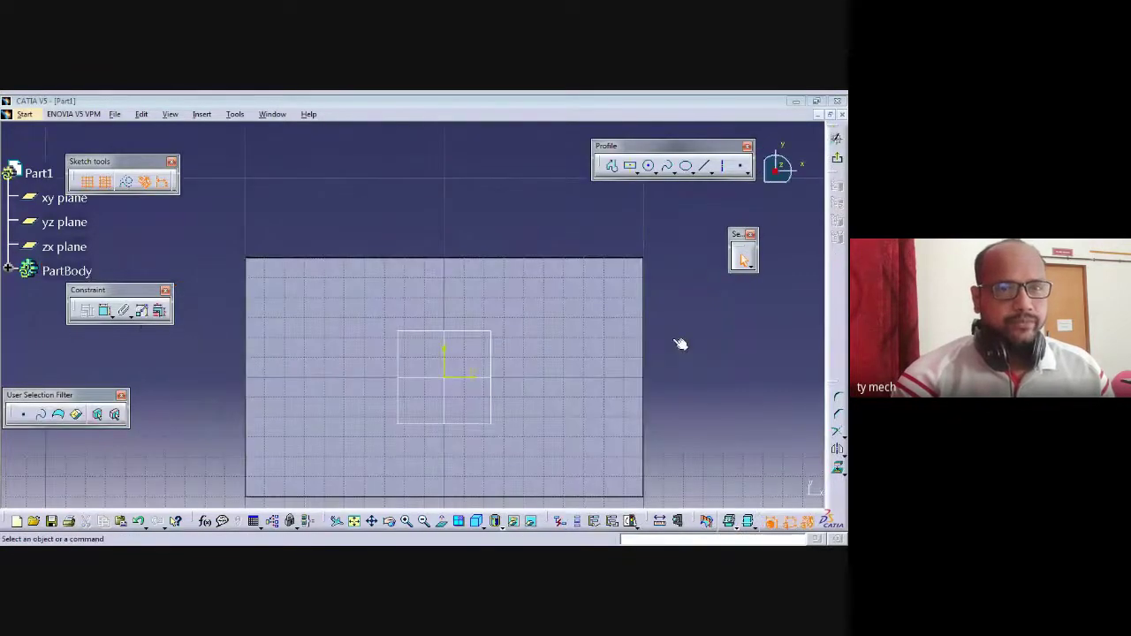
left_click(649, 165)
left_click(427, 342)
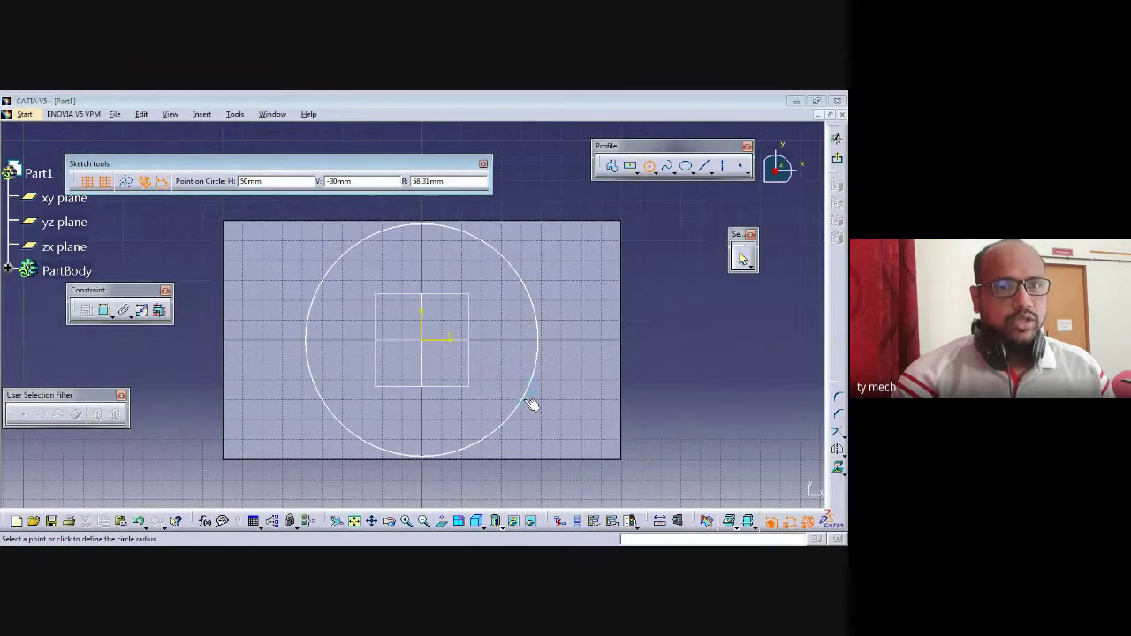
left_click(530, 404)
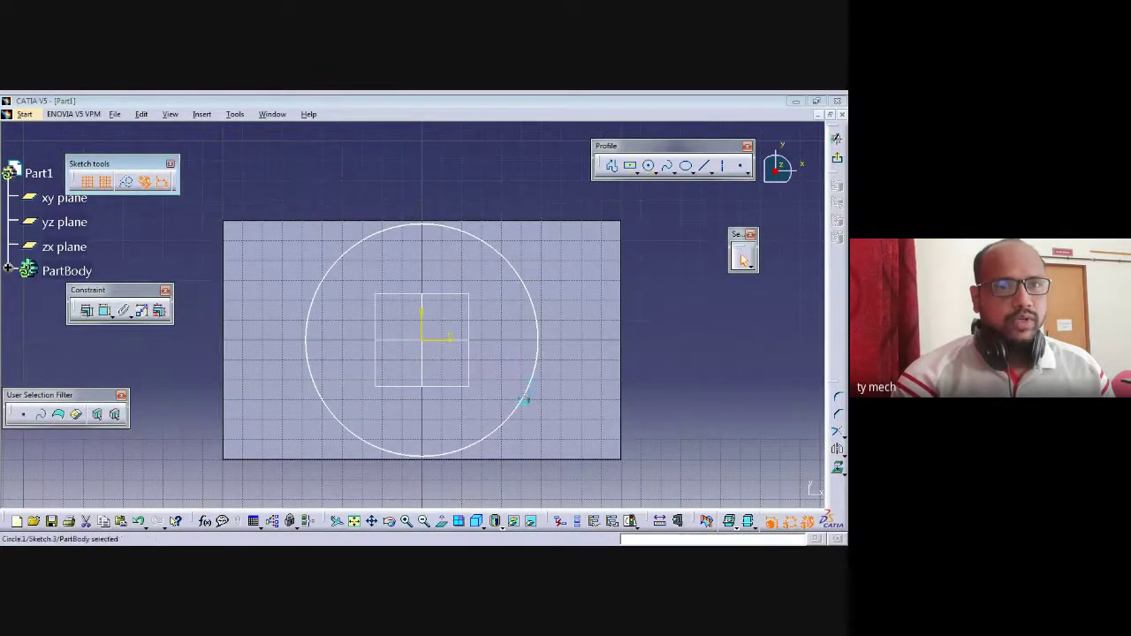
left_click(650, 167)
left_click(430, 342)
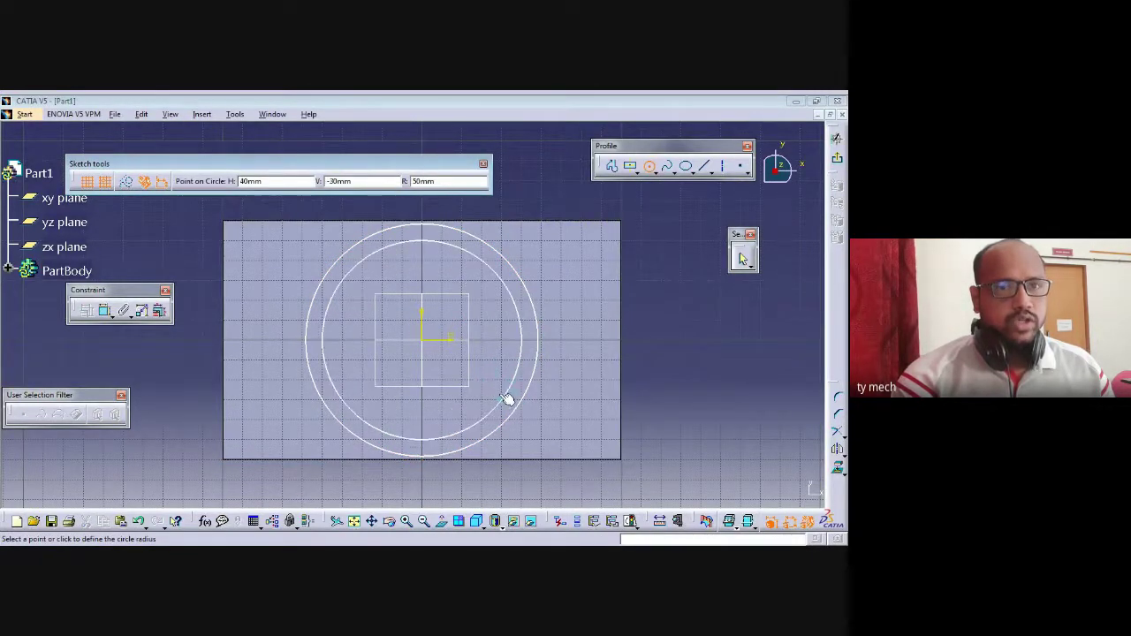
left_click(508, 400)
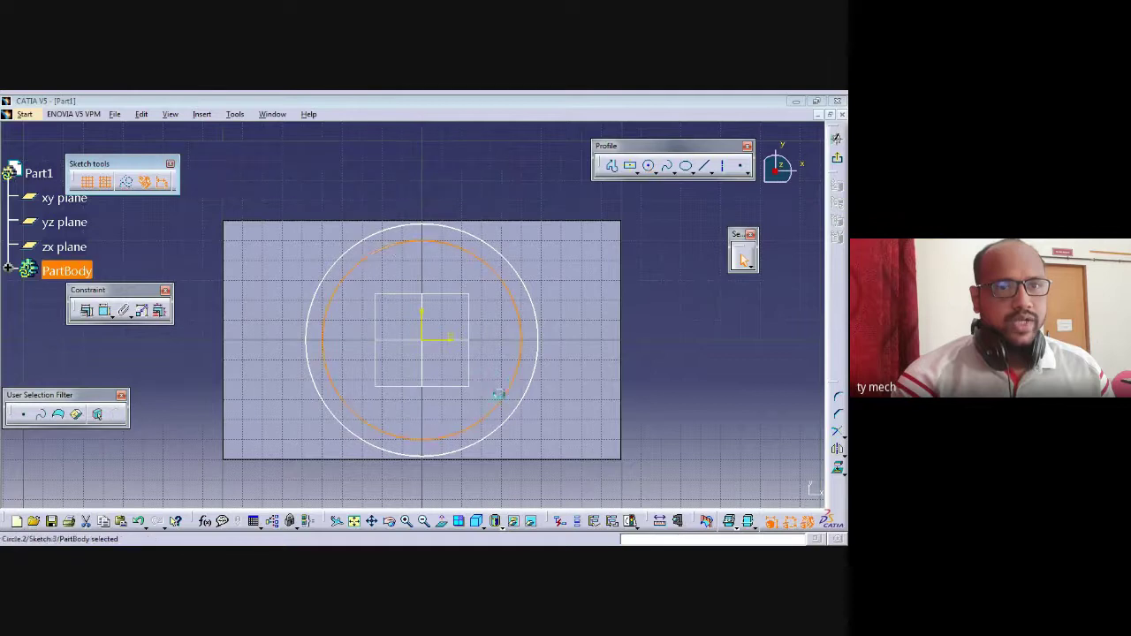
left_click(838, 163)
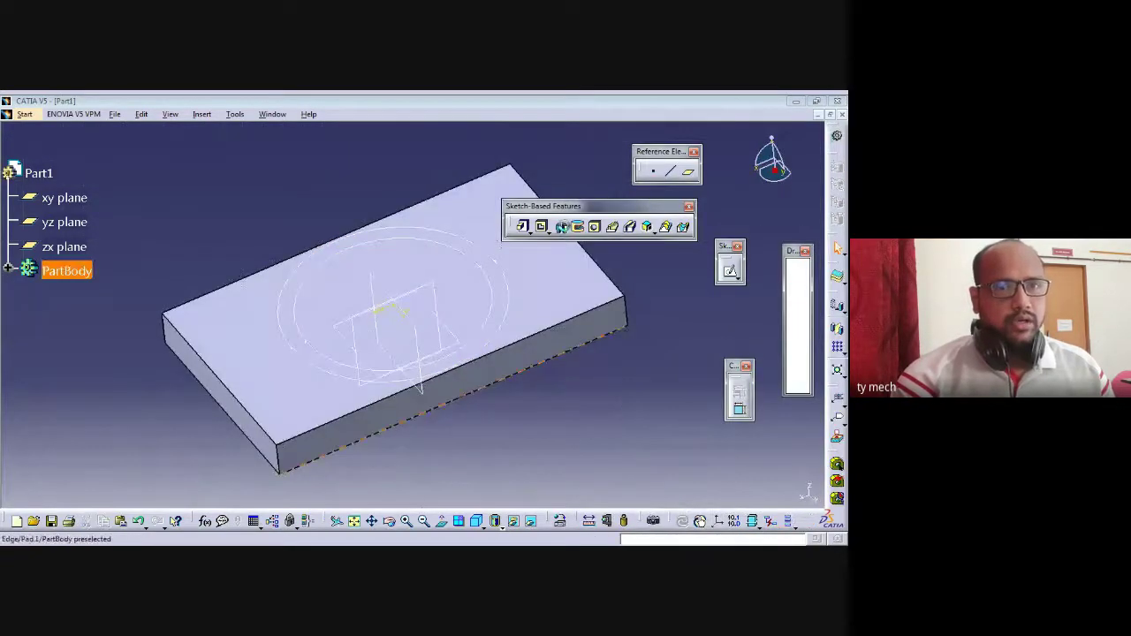
Pad the two-circle sketch 30 mm to form a ring on top of the plate
left_click_drag(570, 209, 645, 213)
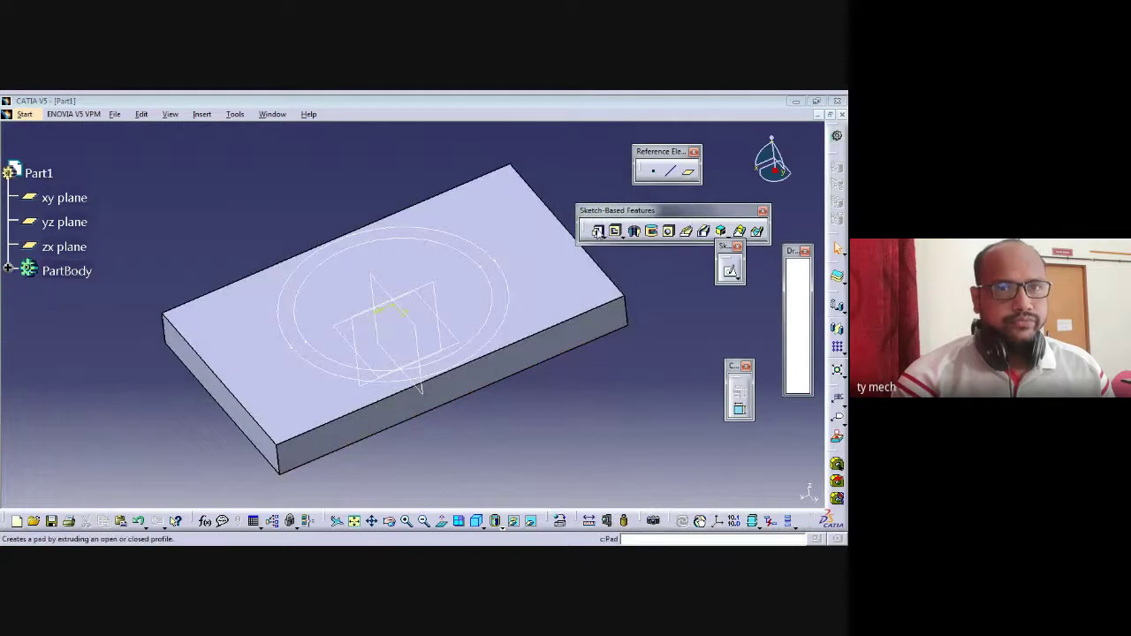
left_click(598, 231)
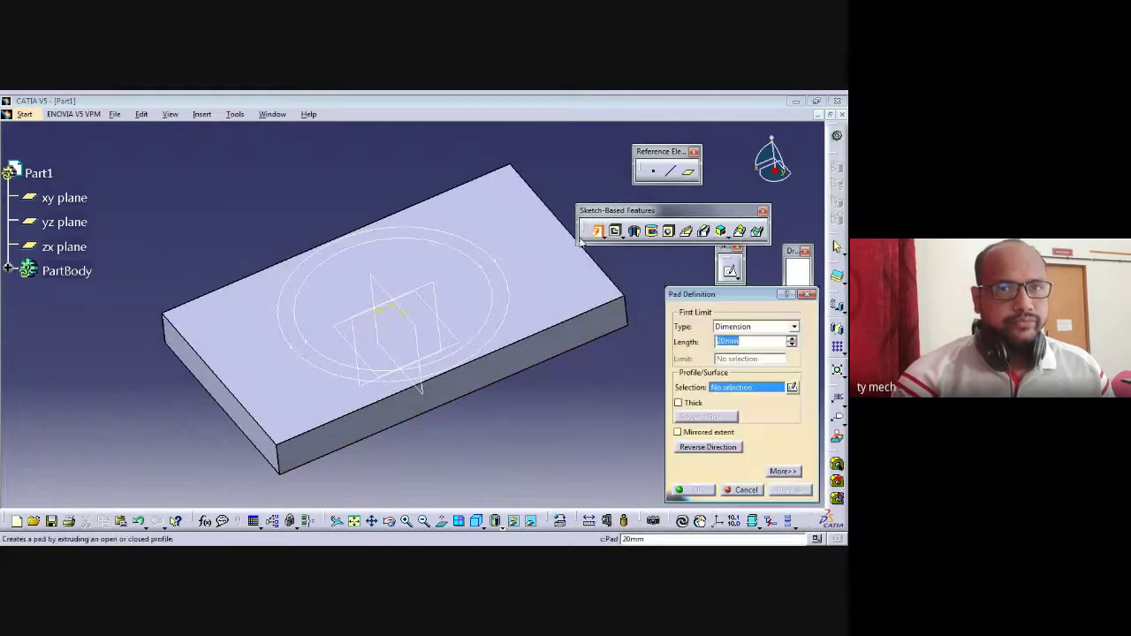
left_click(496, 316)
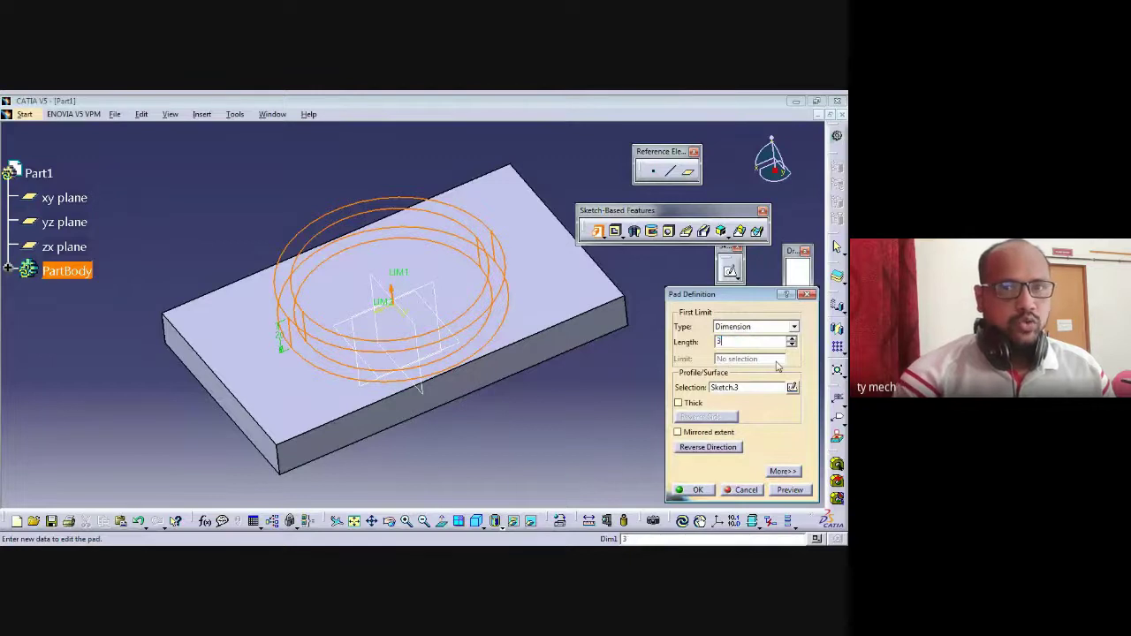
left_click(783, 490)
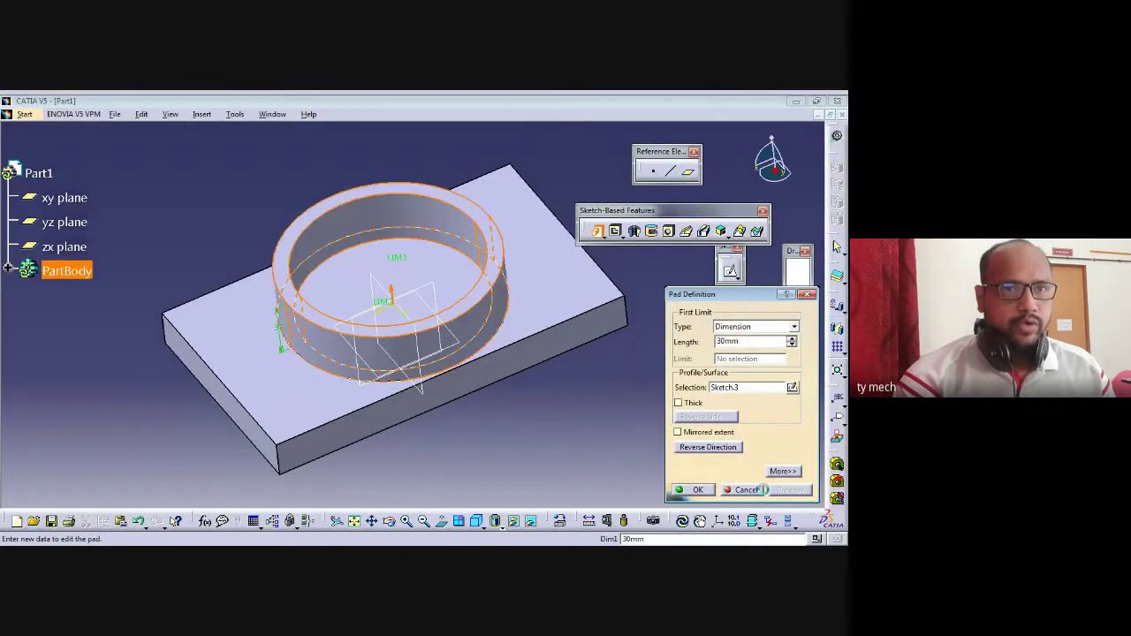
left_click(698, 491)
On the plate's short side face, sketch a rectangle extending downward from the bottom edge across the full width of the plate
middle_click_drag(540, 409, 182, 380)
middle_click_drag(263, 445, 265, 419)
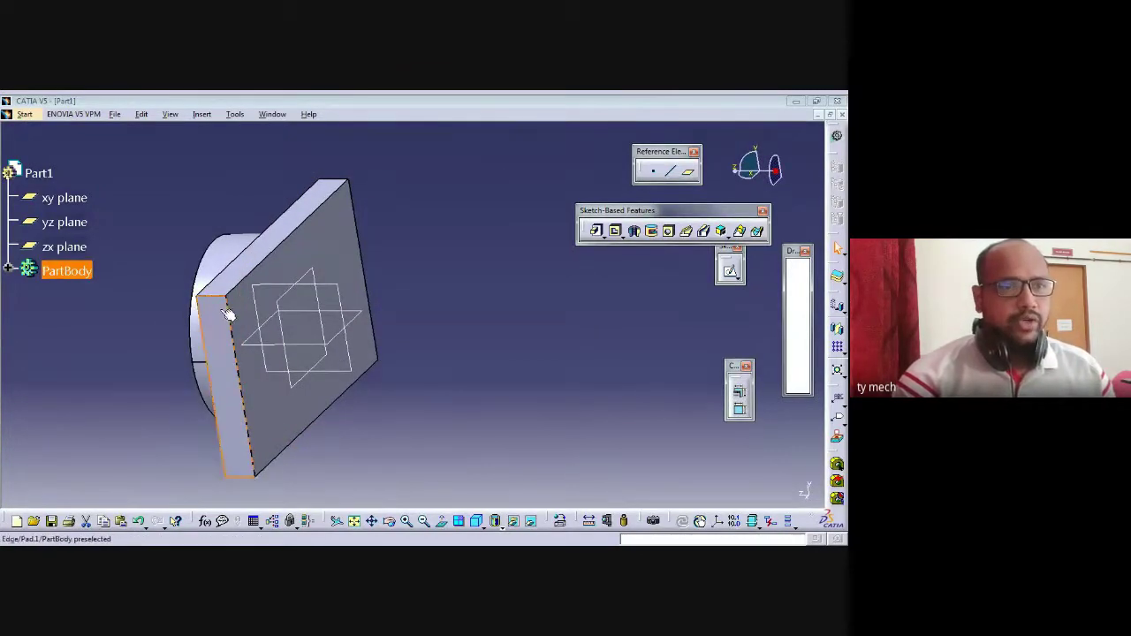
middle_click_drag(331, 455, 373, 423)
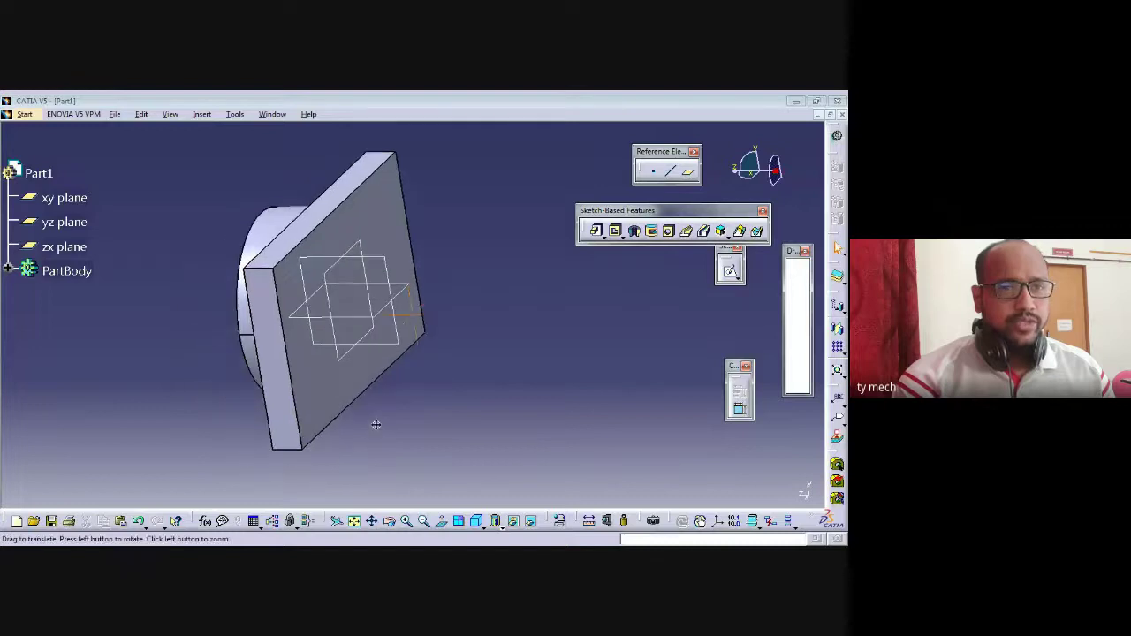
middle_click_drag(310, 454, 205, 418)
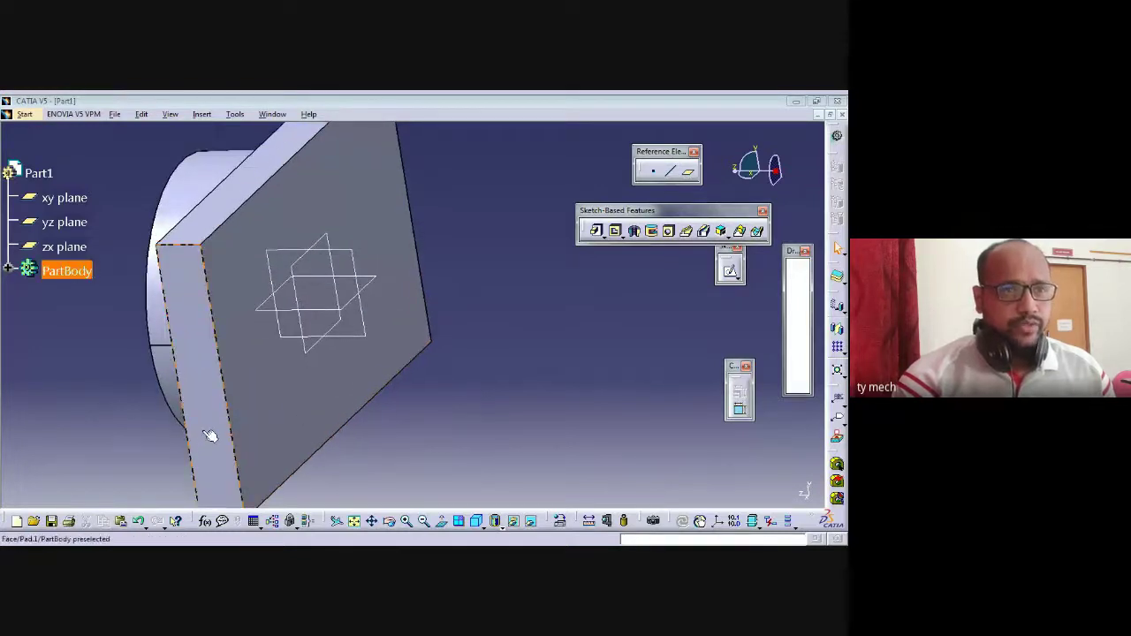
left_click(730, 270)
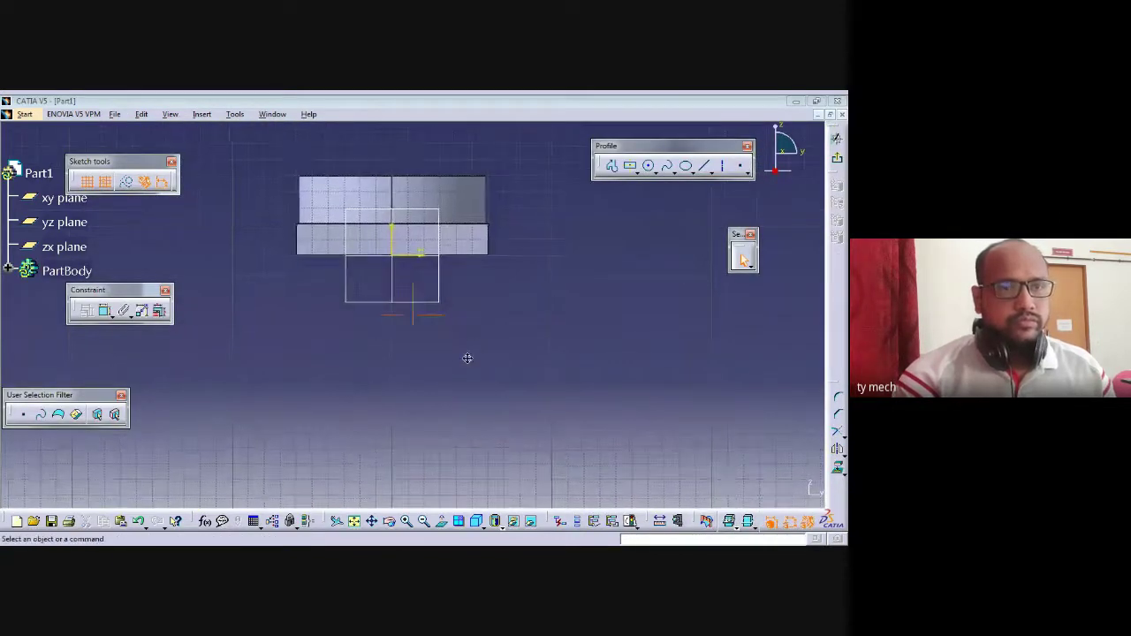
left_click(630, 166)
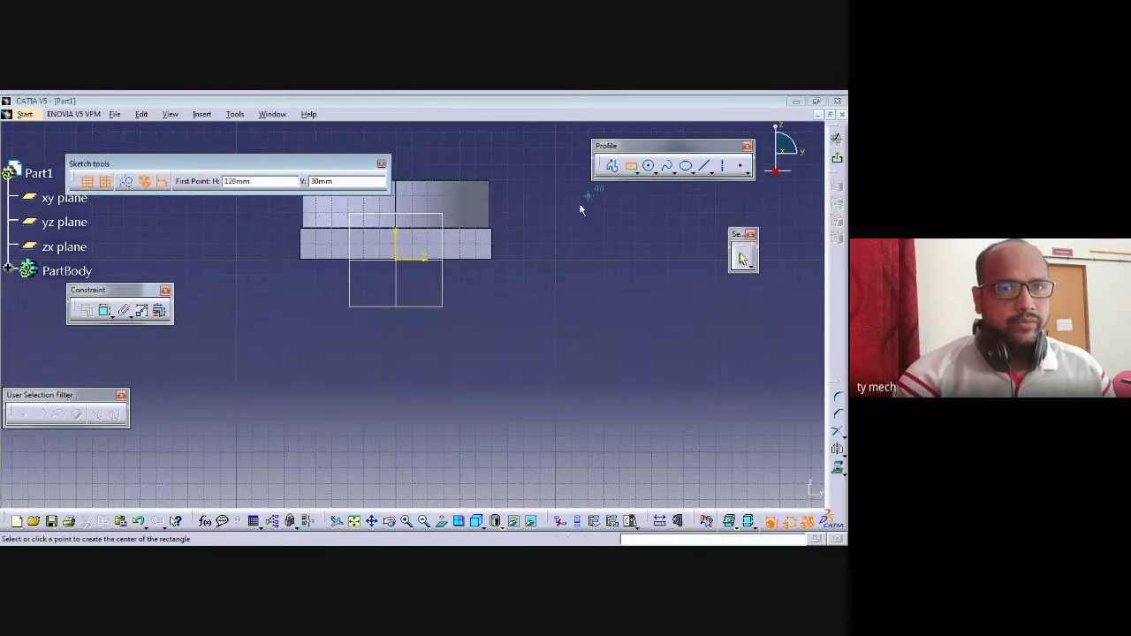
left_click(636, 174)
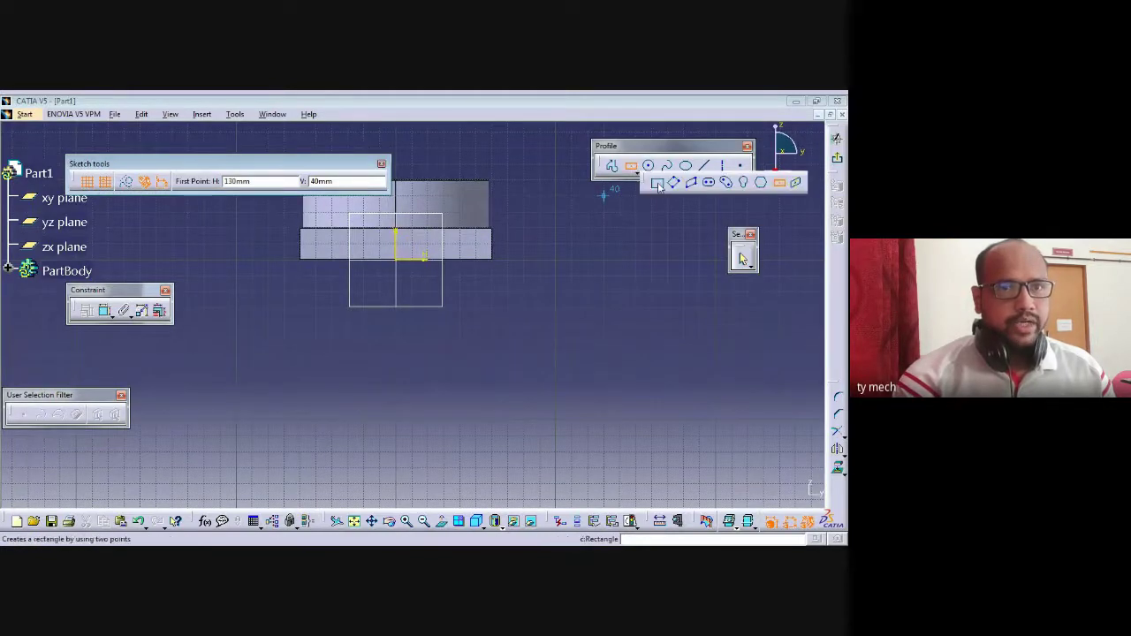
left_click(301, 259)
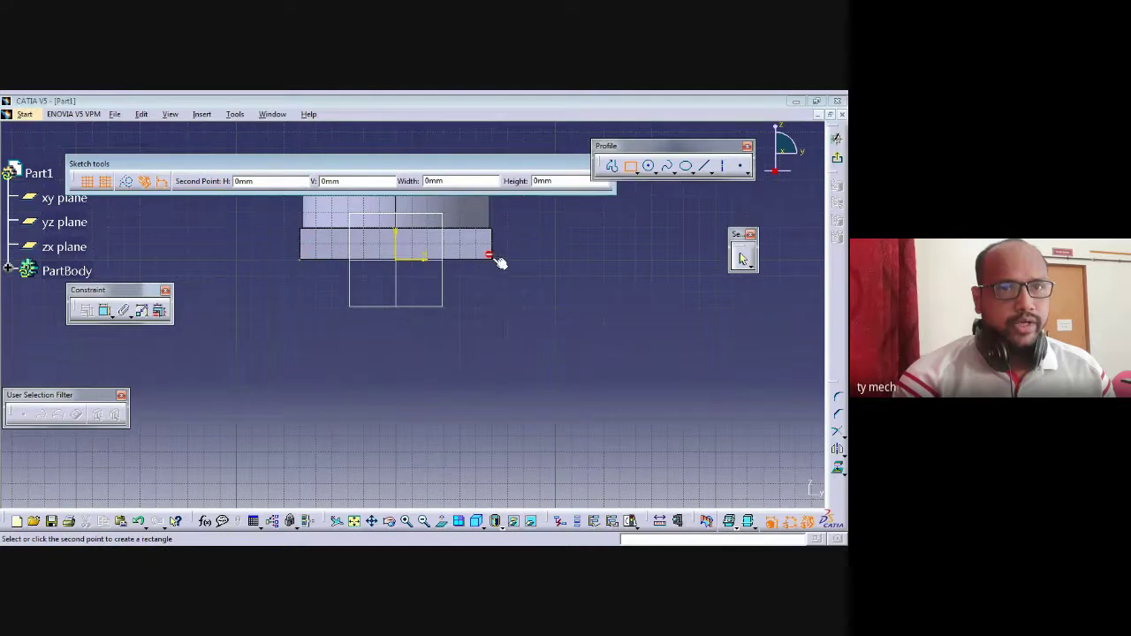
left_click(492, 436)
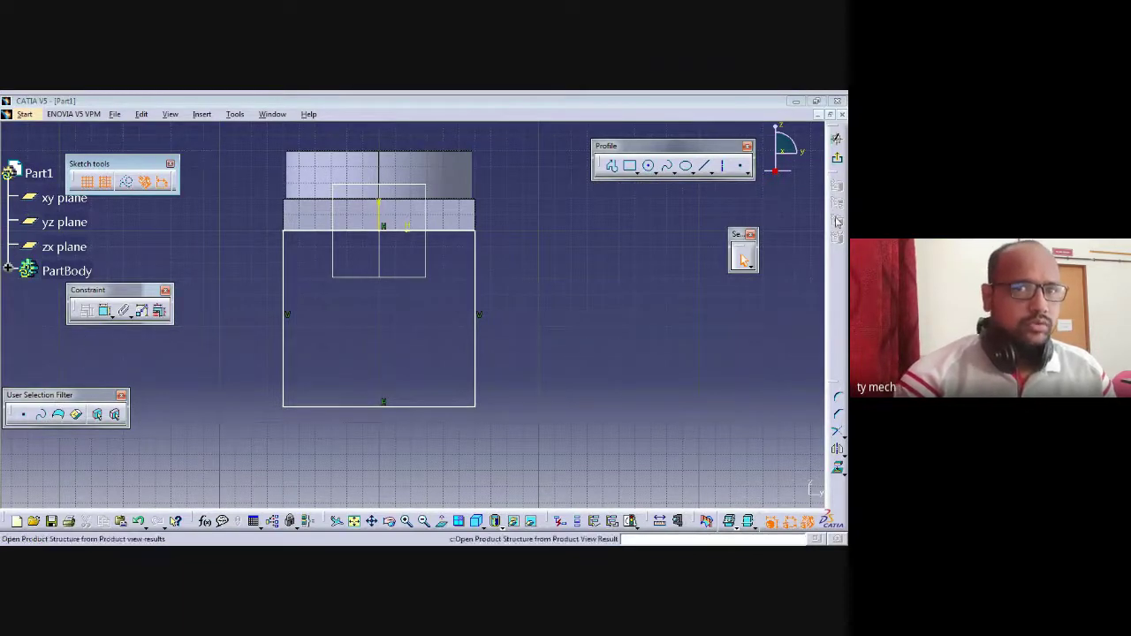
Sketch a circle centred on the midpoint of the rectangle's bottom edge, reaching out to its two lower corners
double_click(833, 389)
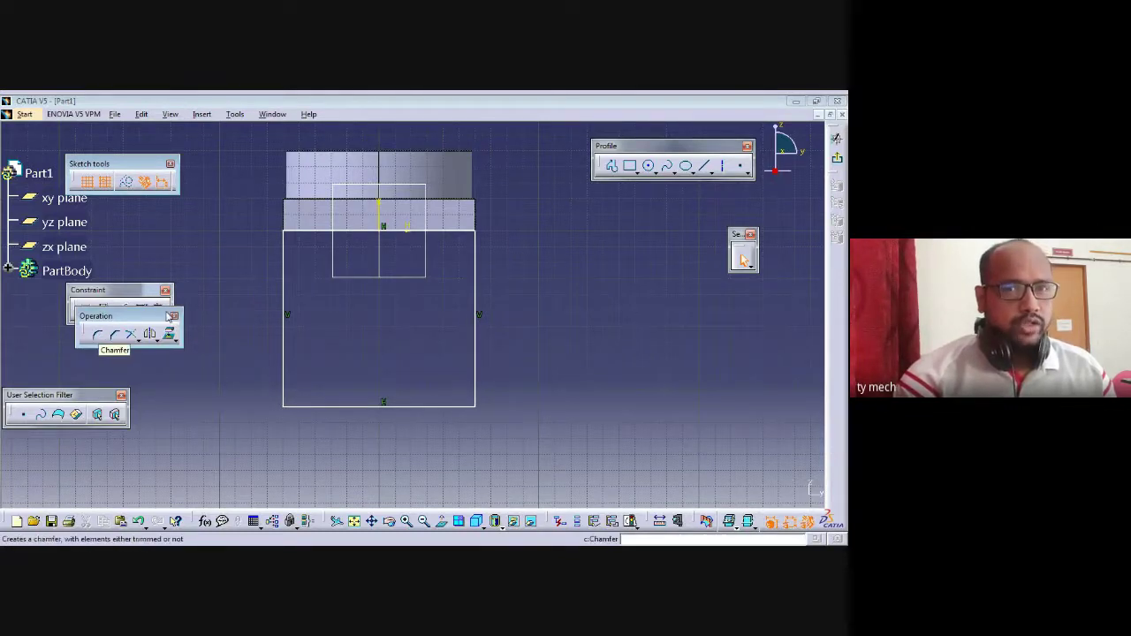
left_click(650, 166)
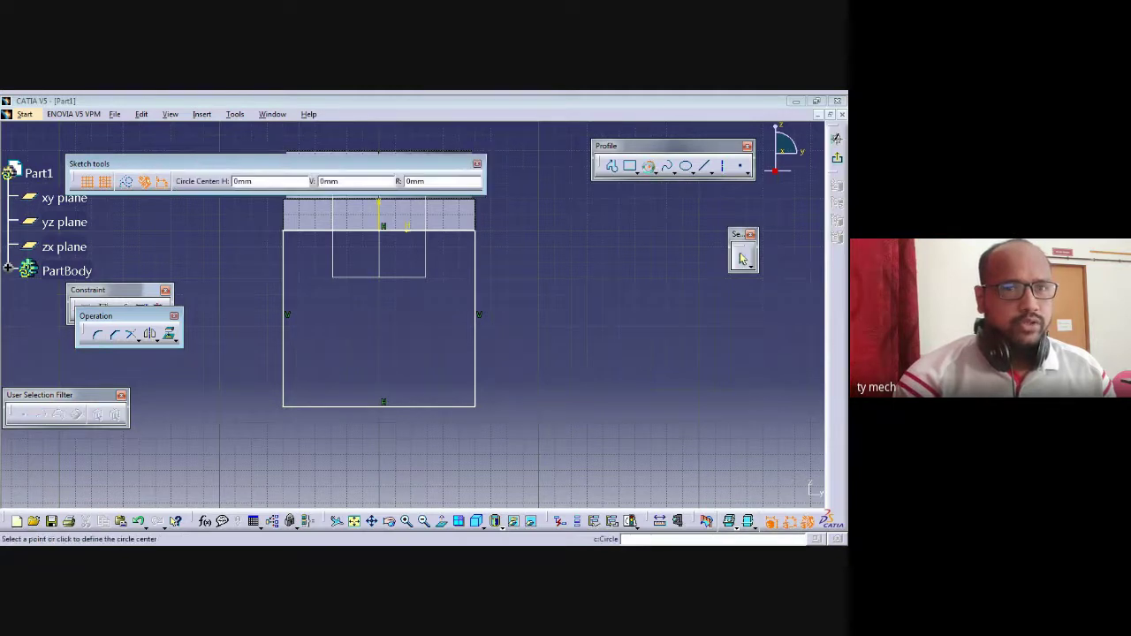
left_click(381, 404)
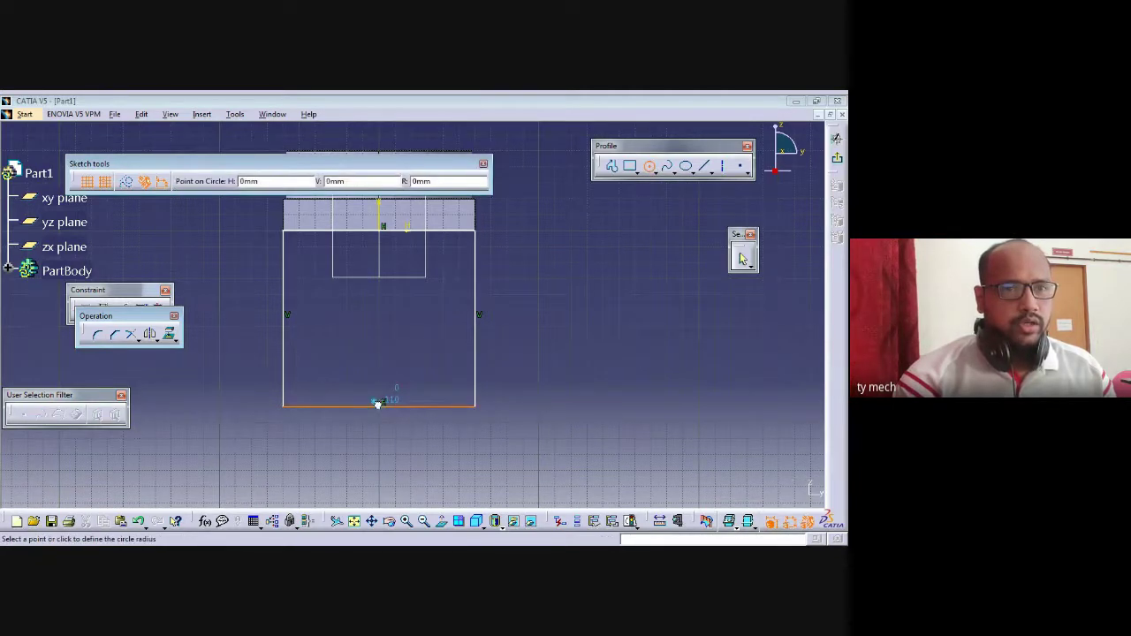
left_click(461, 455)
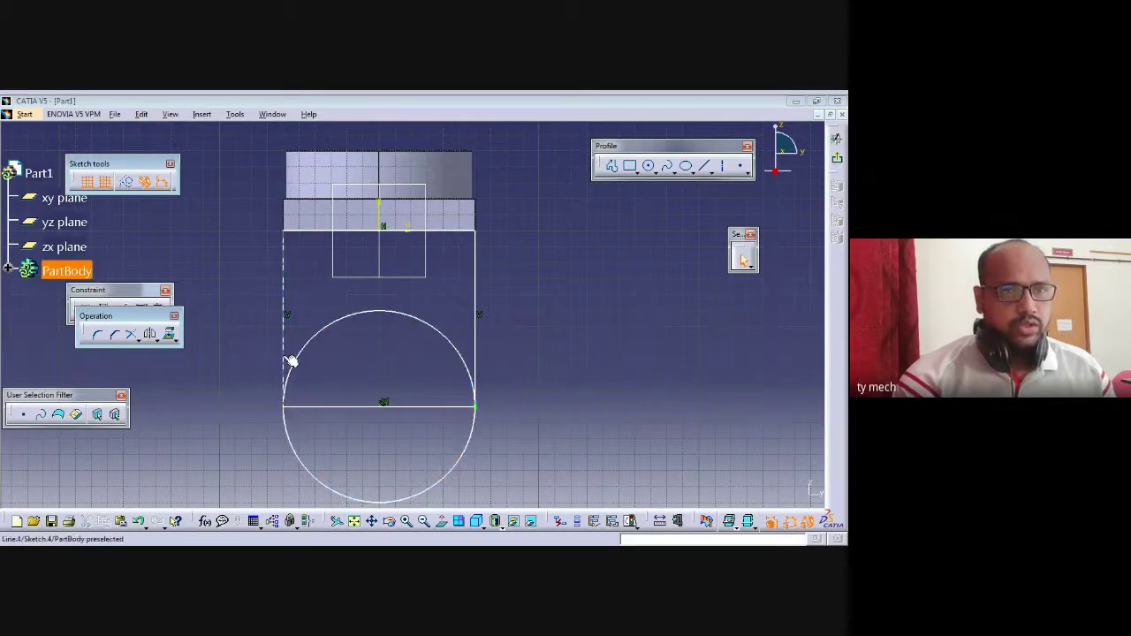
middle_click_drag(488, 372, 532, 370)
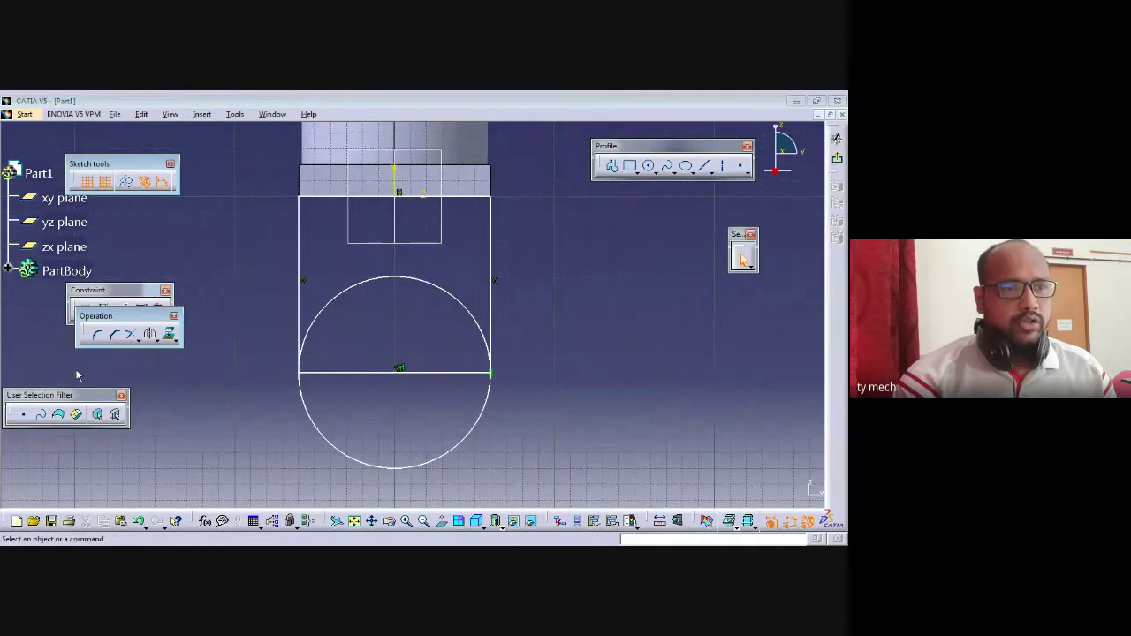
Quick Trim the rectangle's bottom edge and the circle's upper half to leave a U-shaped outline, and exit the sketch
double_click(115, 315)
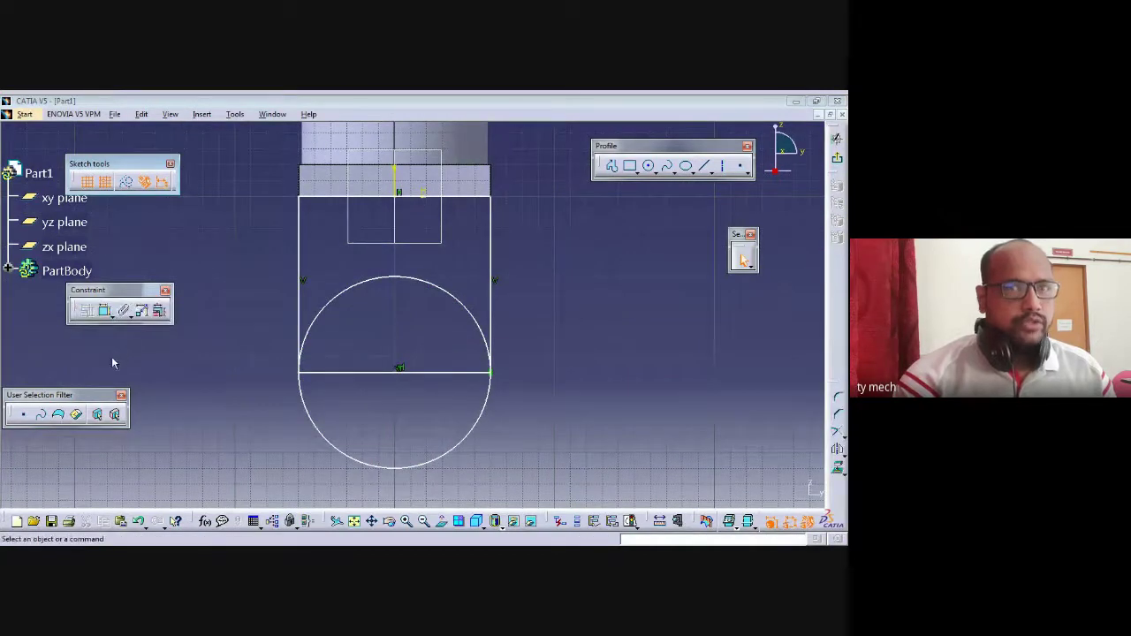
double_click(833, 389)
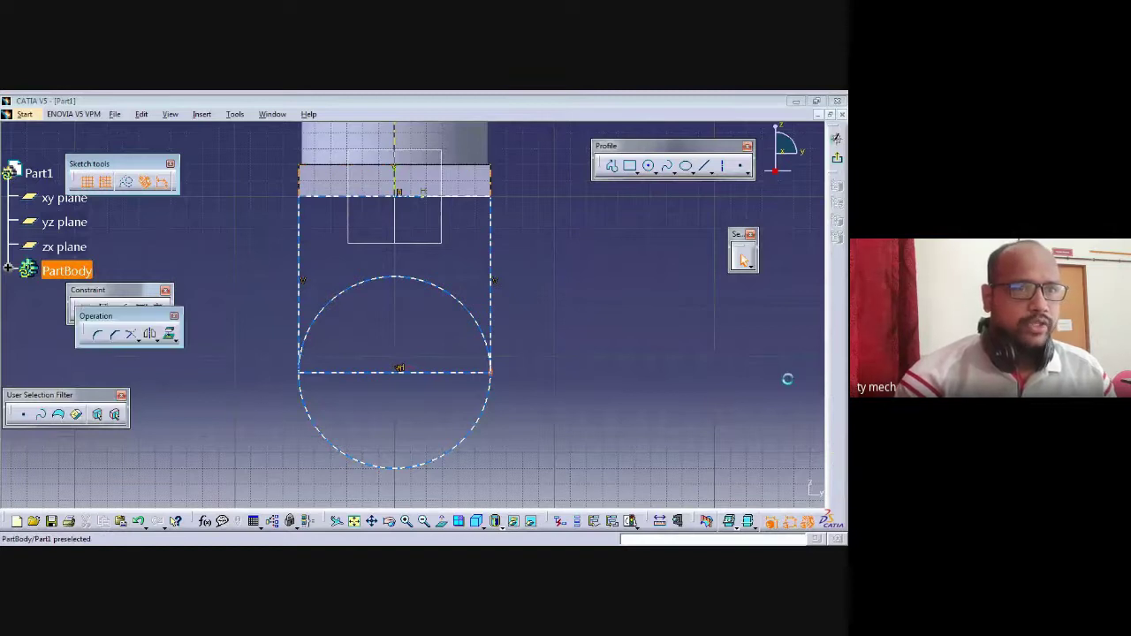
left_click(139, 342)
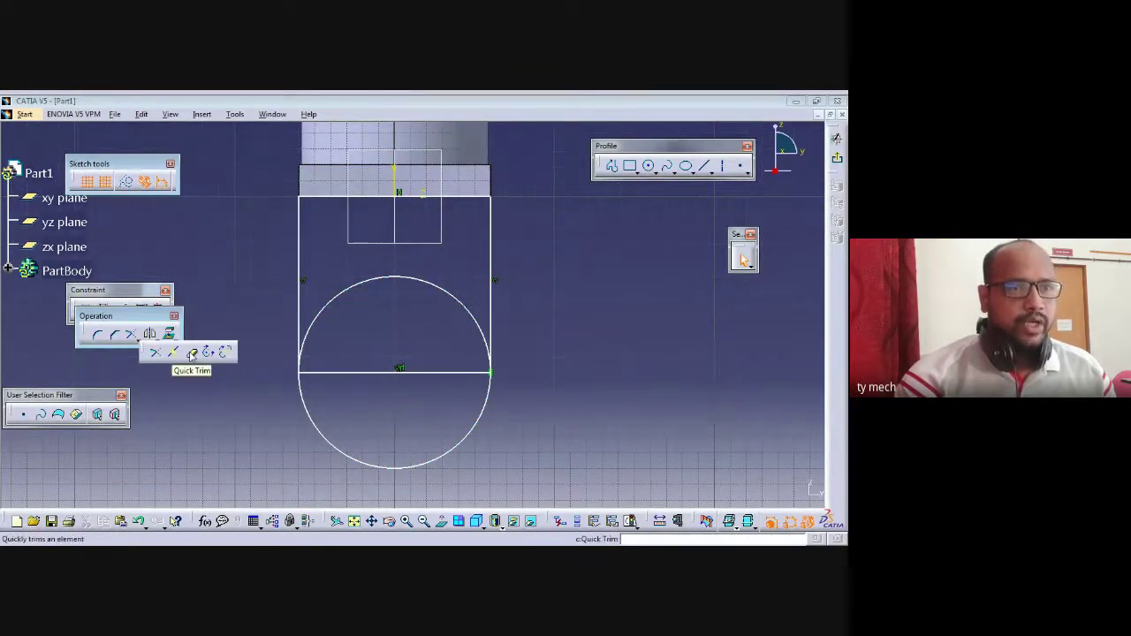
left_click(192, 353)
left_click(364, 372)
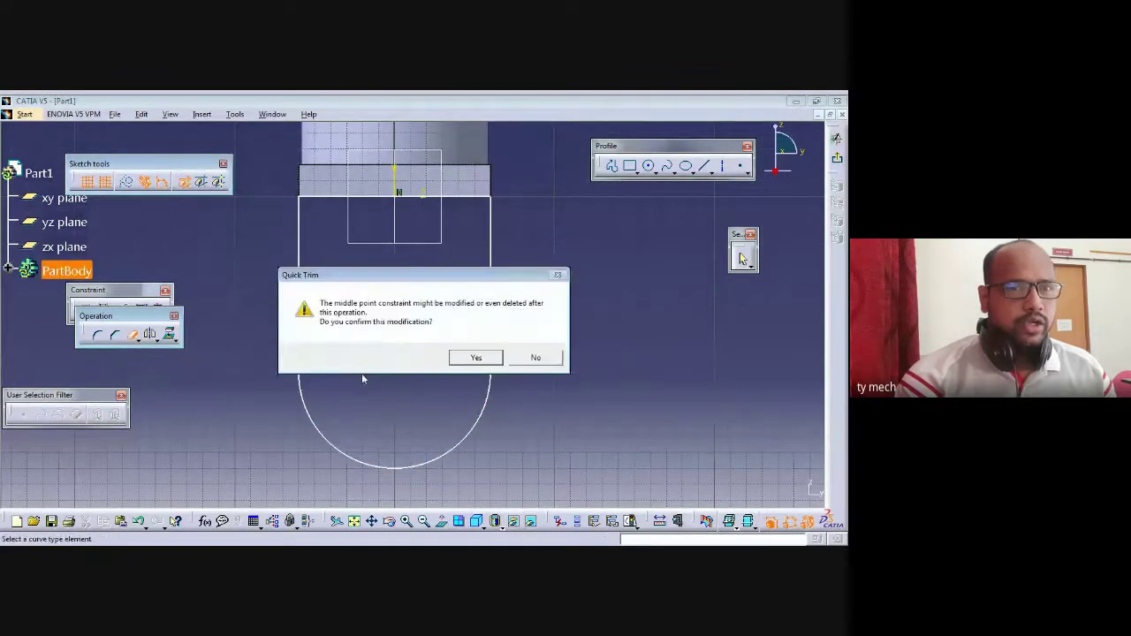
left_click(473, 357)
left_click(169, 336)
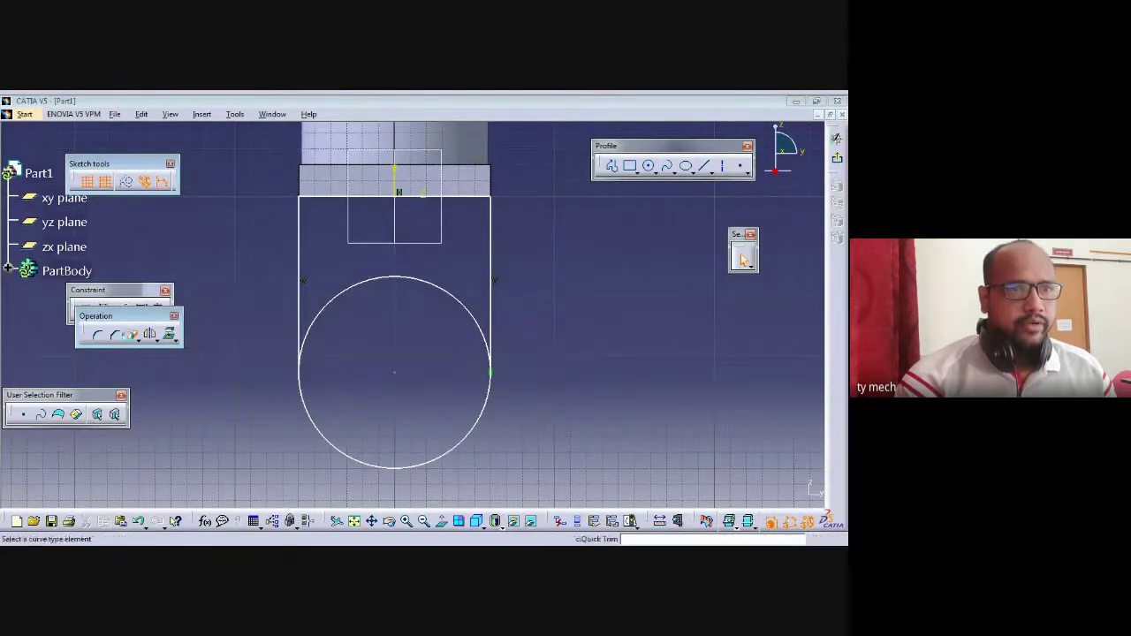
left_click(395, 278)
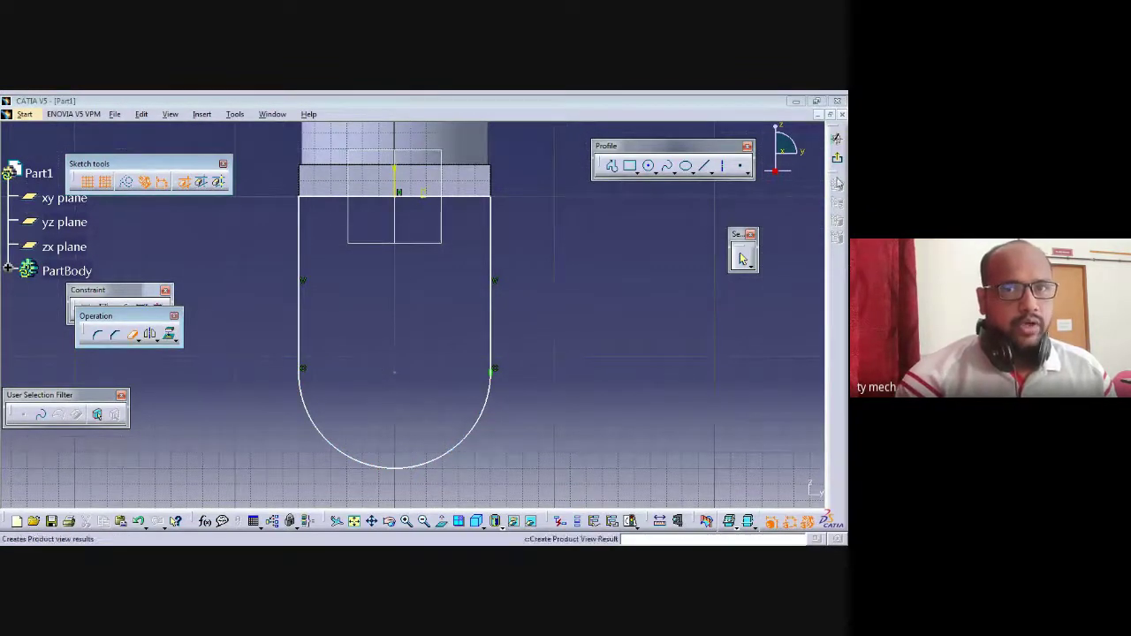
left_click(835, 139)
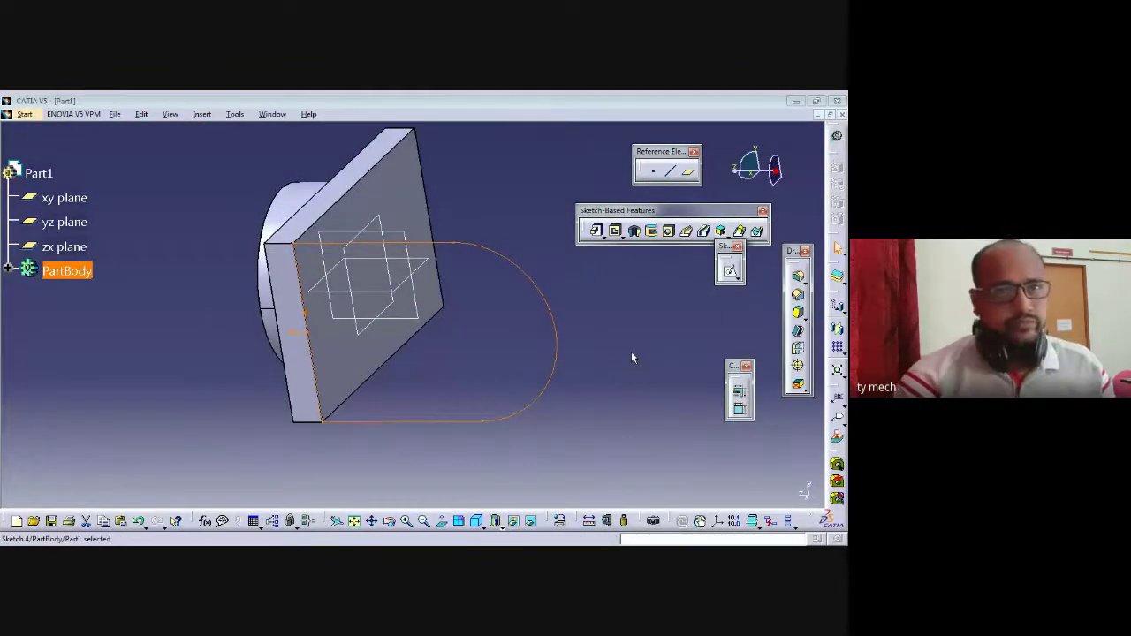
left_click(574, 418)
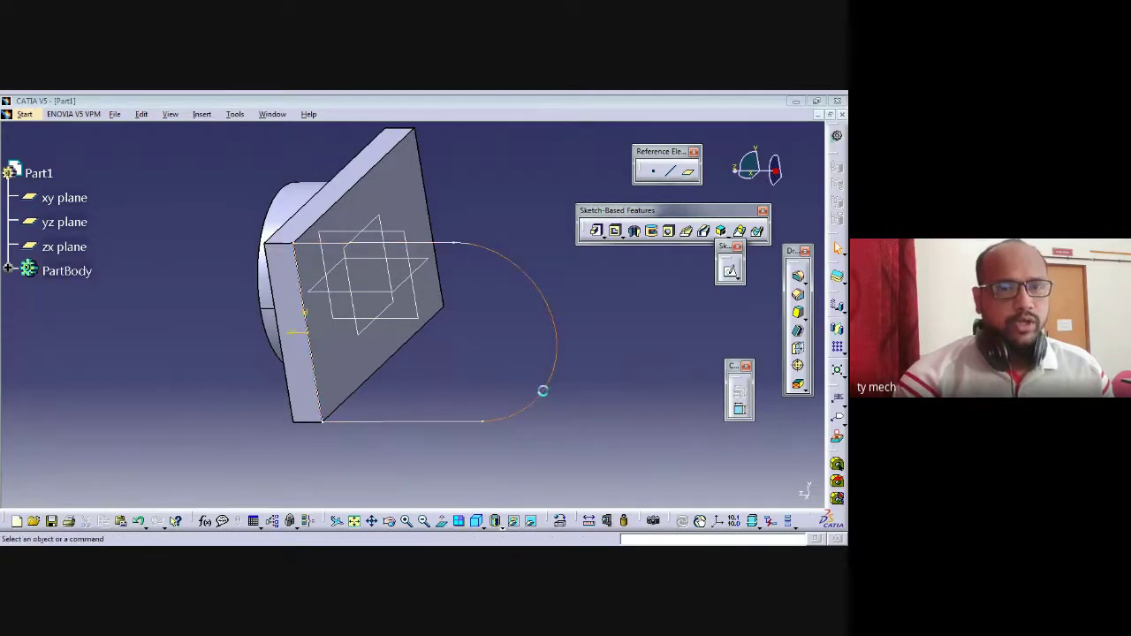
Reopen the U-shaped sketch, add a circle of about 36 mm radius concentric with its arc, and exit the sketch
double_click(543, 393)
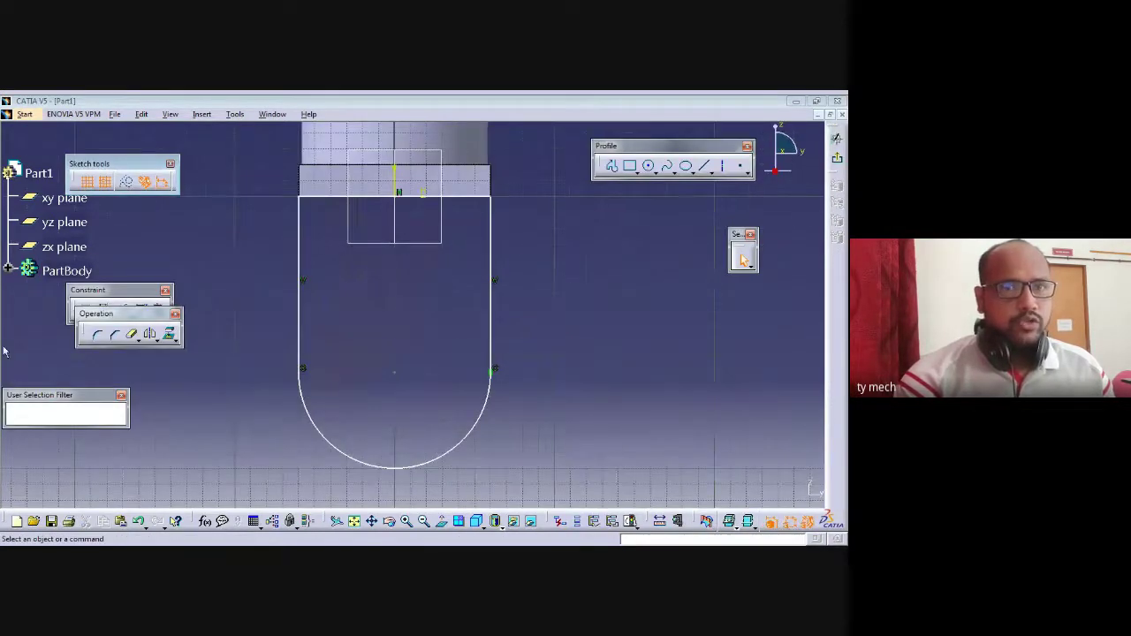
left_click(649, 165)
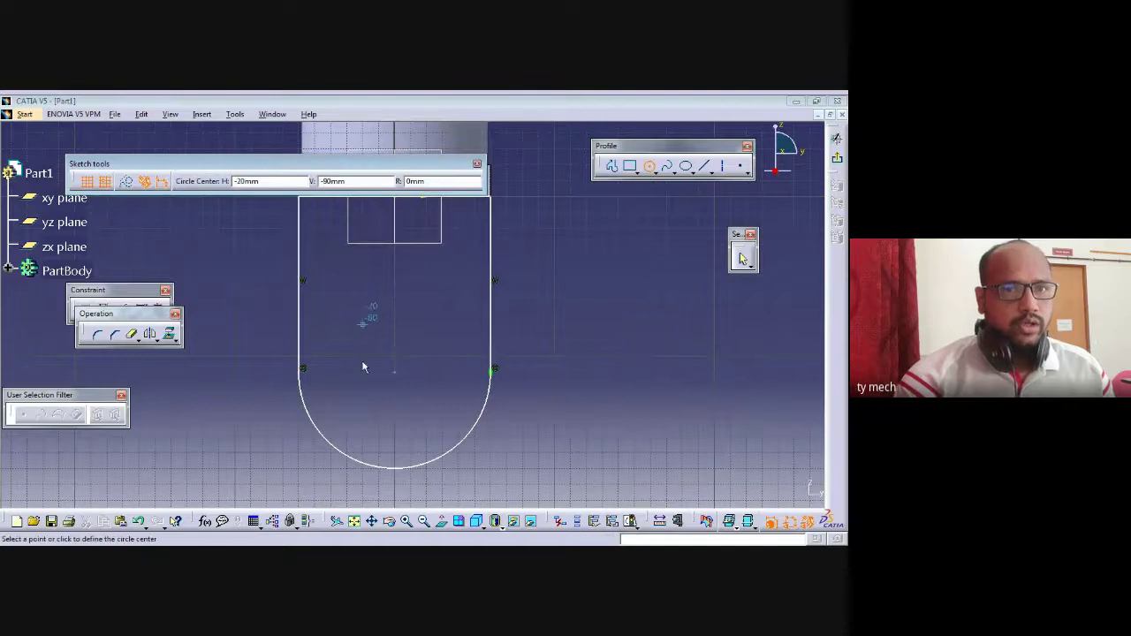
left_click(398, 376)
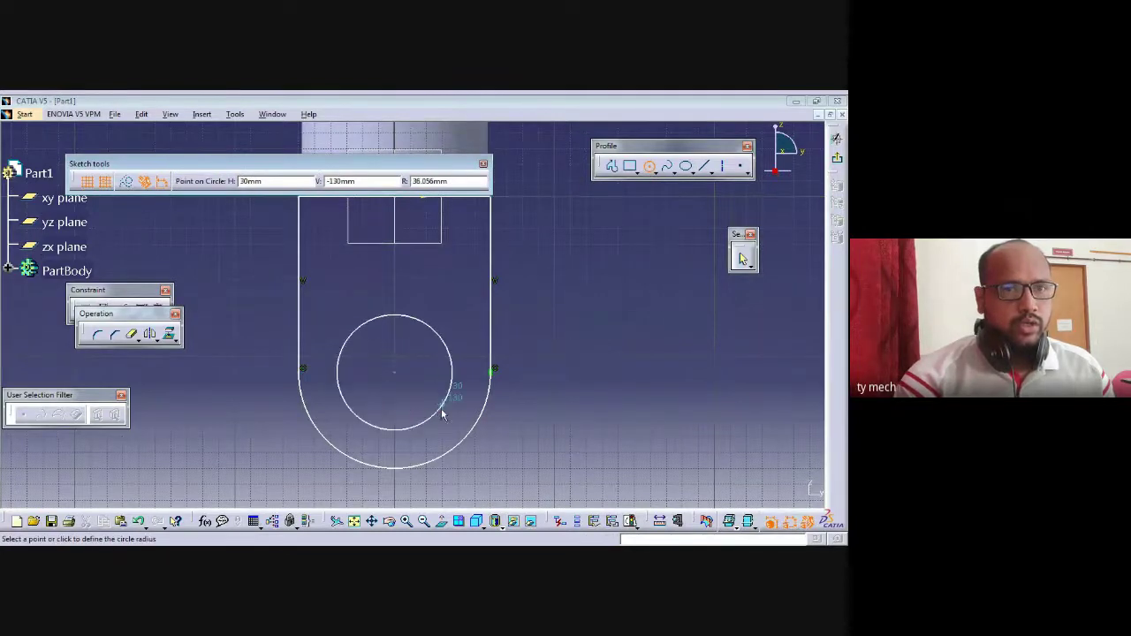
left_click(447, 415)
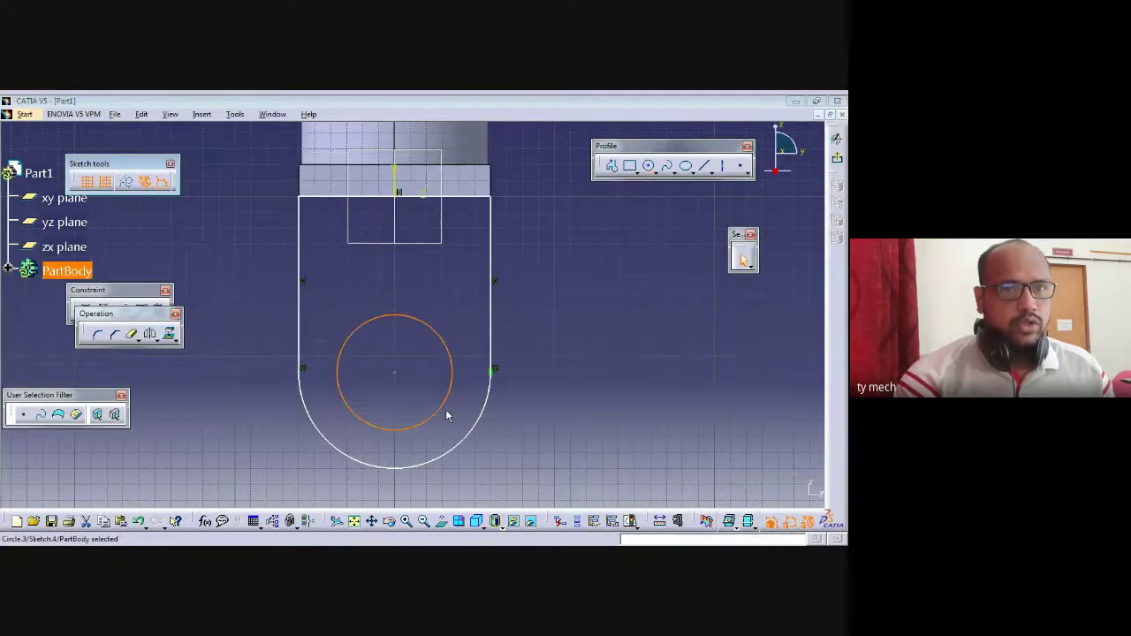
left_click(547, 422)
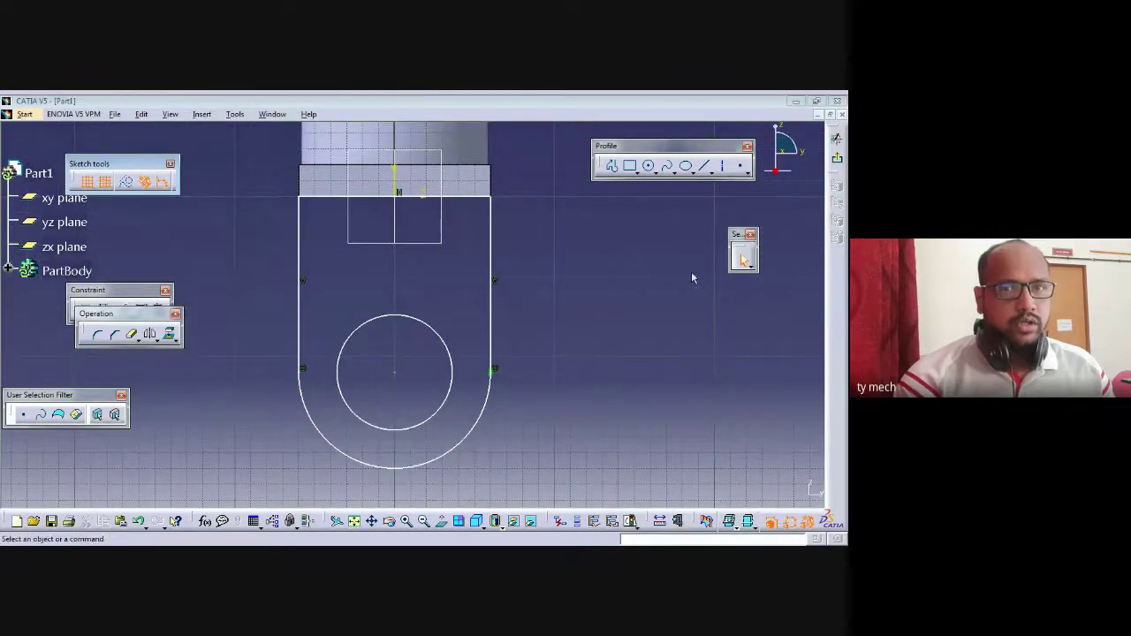
left_click(836, 139)
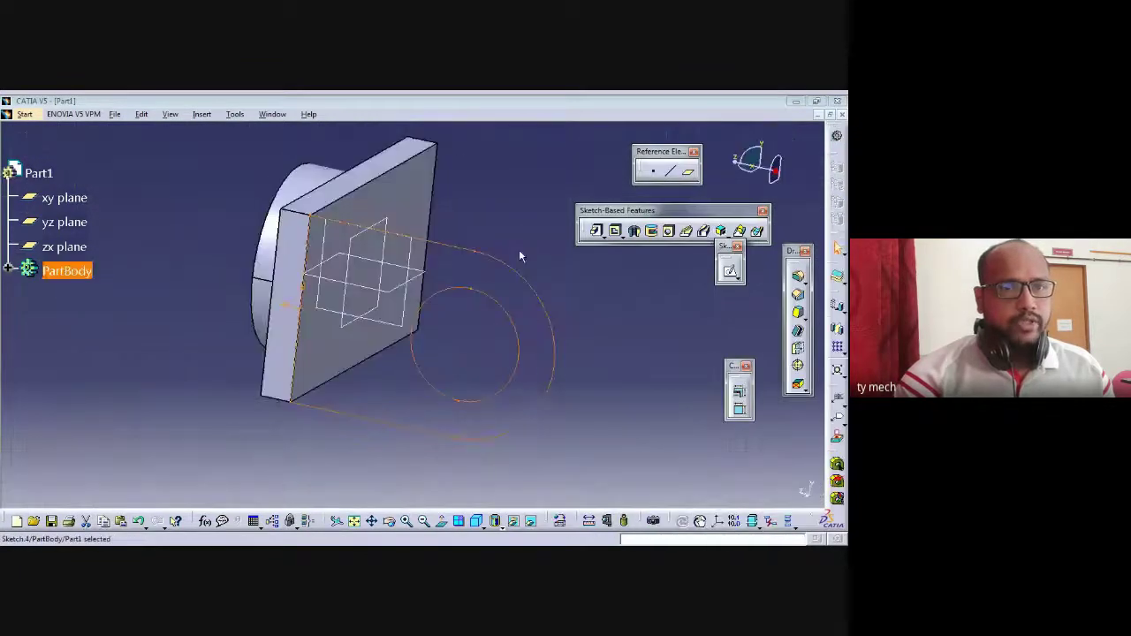
Start a pad on the U-shaped sketch and preview it with a length of 80 mm
middle_click_drag(501, 191, 440, 219)
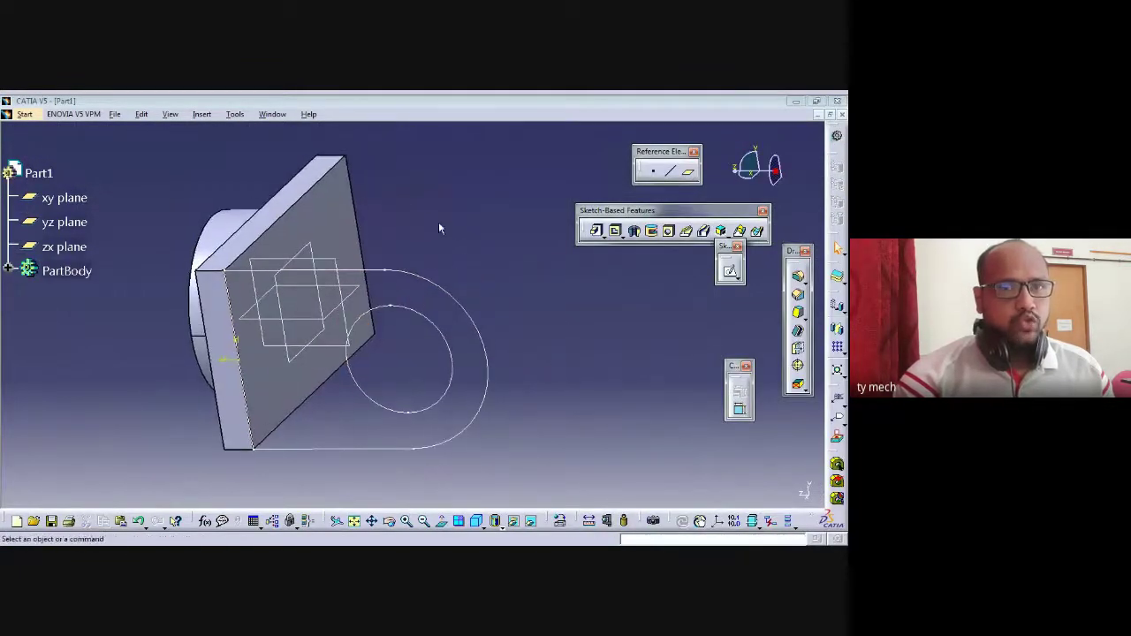
left_click(598, 232)
left_click(474, 318)
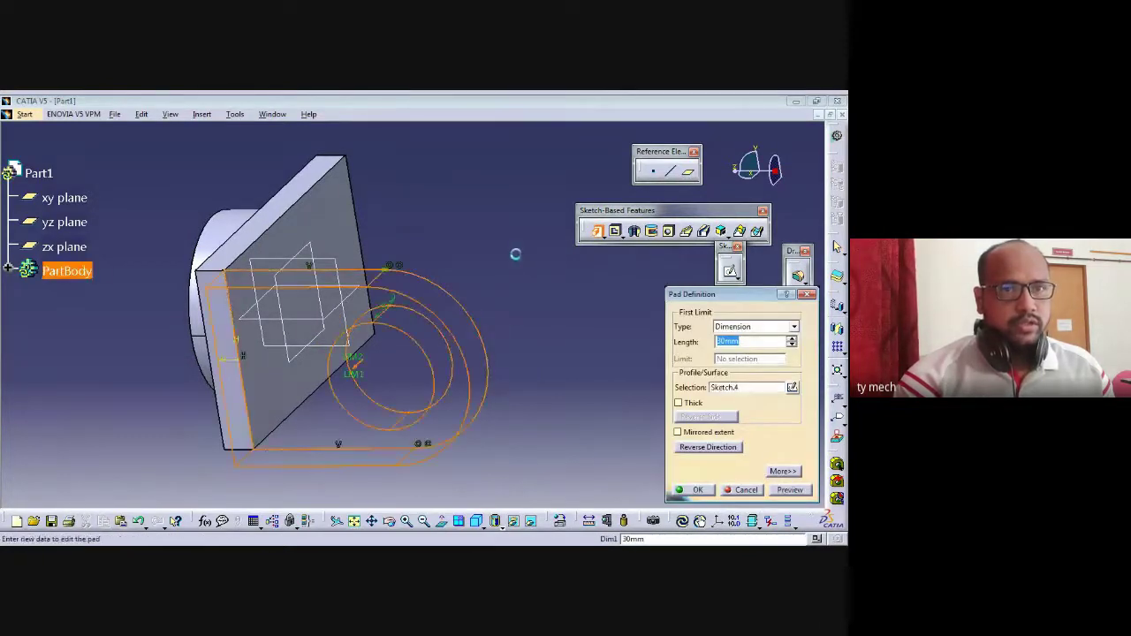
middle_click_drag(521, 250, 385, 299)
middle_click_drag(523, 290, 645, 440)
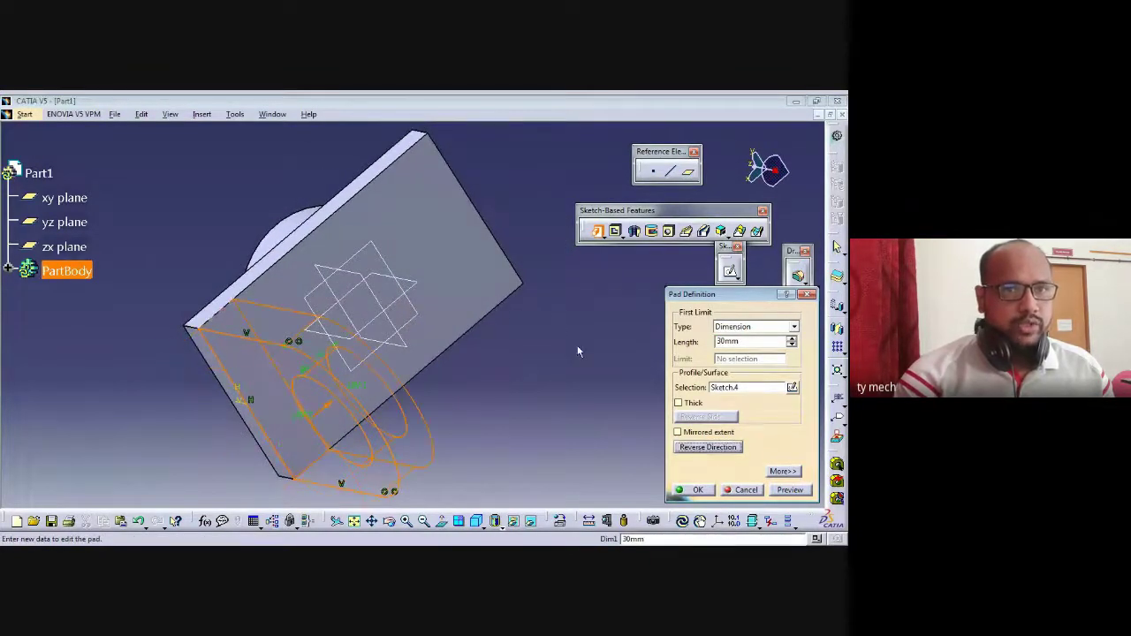
middle_click_drag(555, 324, 491, 332)
left_click_drag(743, 341, 704, 342)
type("80")
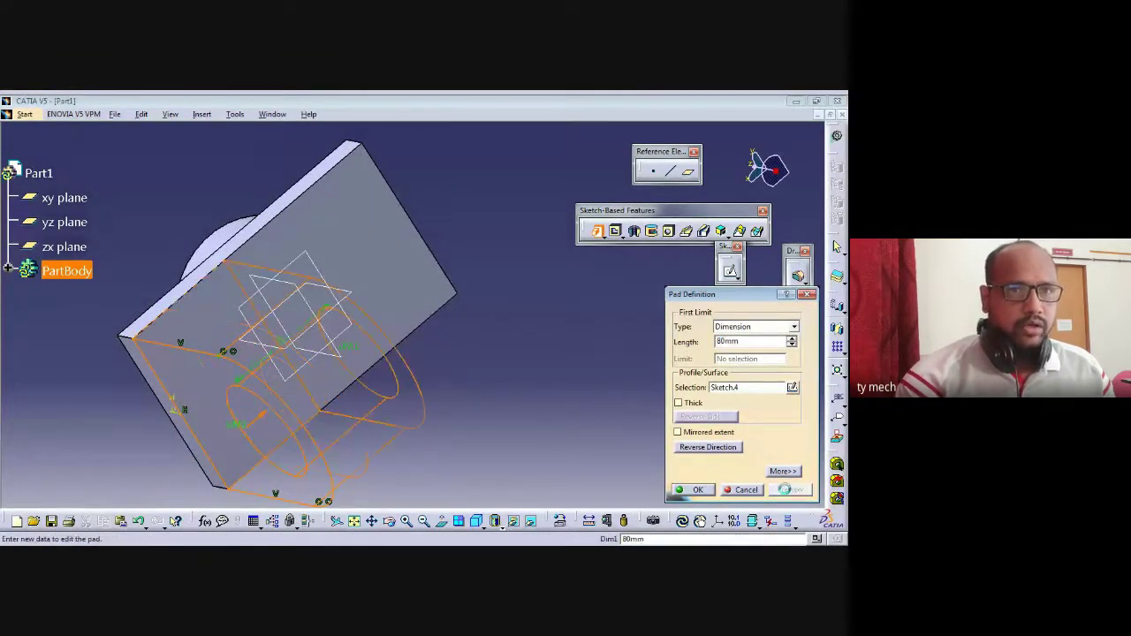
left_click(788, 490)
Set the pad length to 200 mm and create the pad beneath the plate
left_click_drag(747, 342, 707, 347)
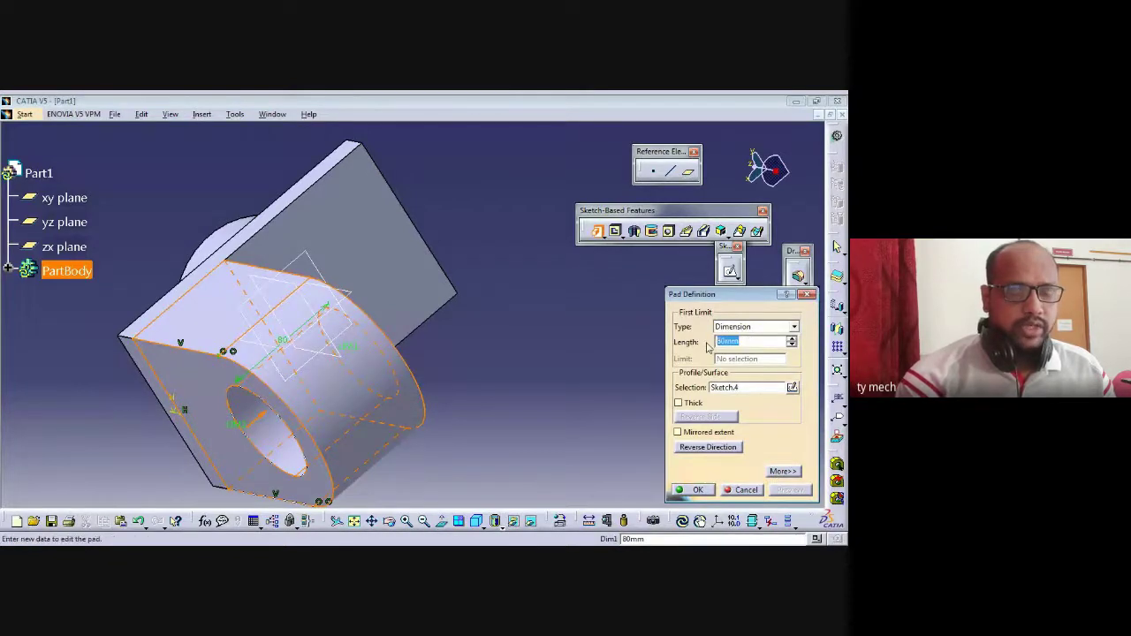
type("200")
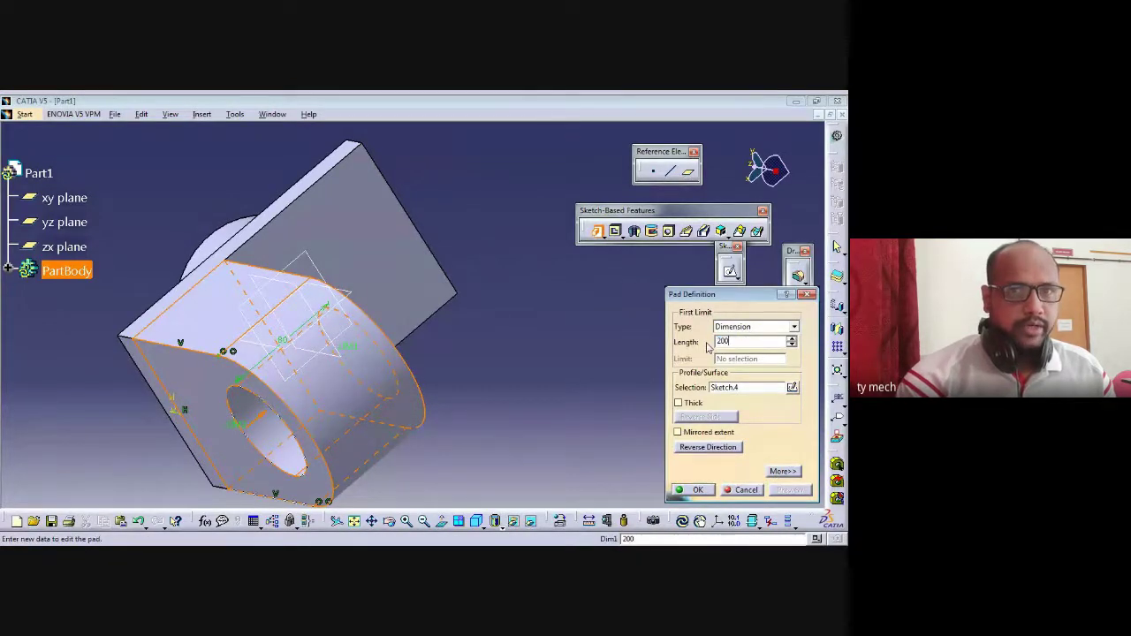
left_click(698, 491)
left_click(513, 433)
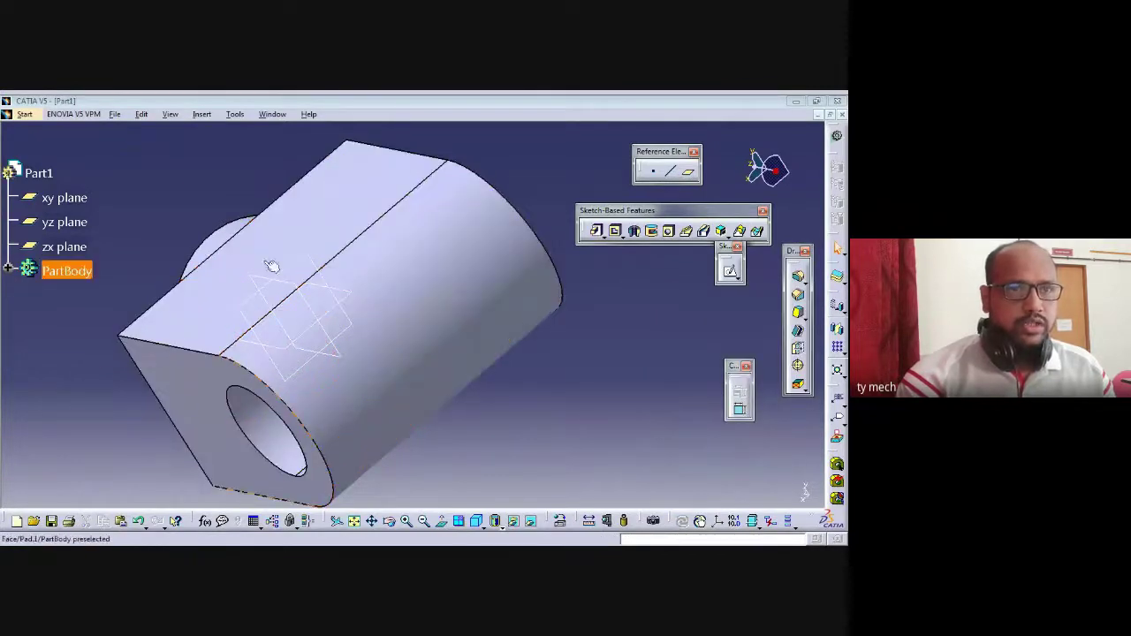
On the flat long side face, sketch a rectangle about 110 mm wide and 180 mm high, from the horizontal axis down past the rounded bottom
mouse_move(591, 410)
middle_mouse_down()
mouse_move(464, 296)
mouse_move(374, 344)
mouse_move(631, 404)
mouse_move(539, 329)
mouse_move(547, 397)
mouse_move(535, 356)
mouse_move(480, 331)
mouse_move(445, 349)
middle_mouse_up()
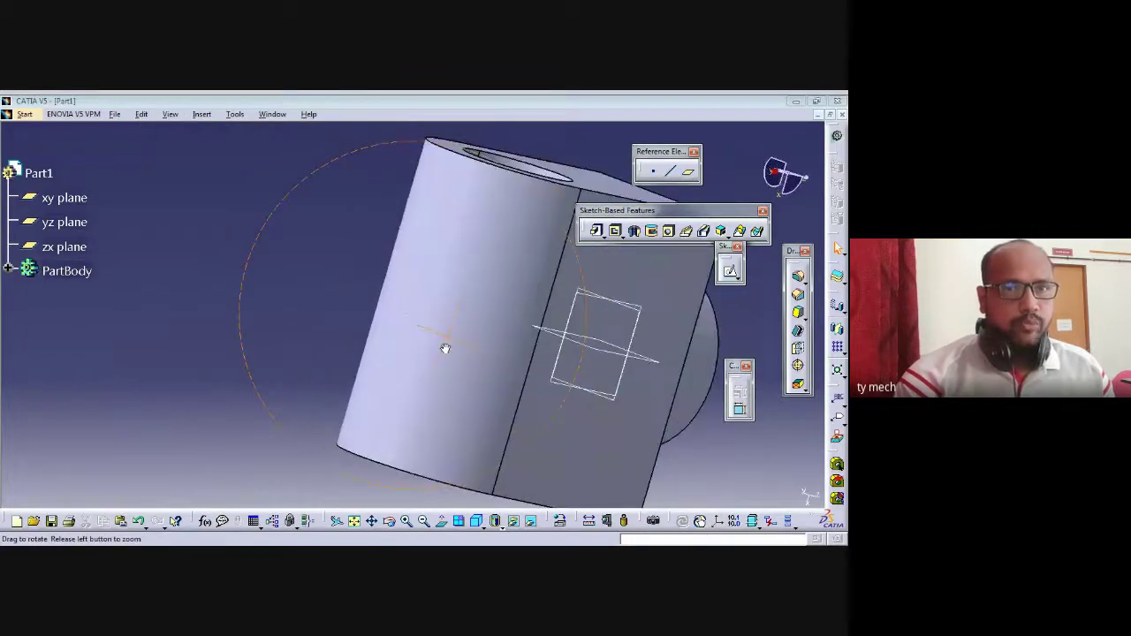
middle_click_drag(698, 429, 503, 415)
middle_click_drag(617, 414, 467, 418)
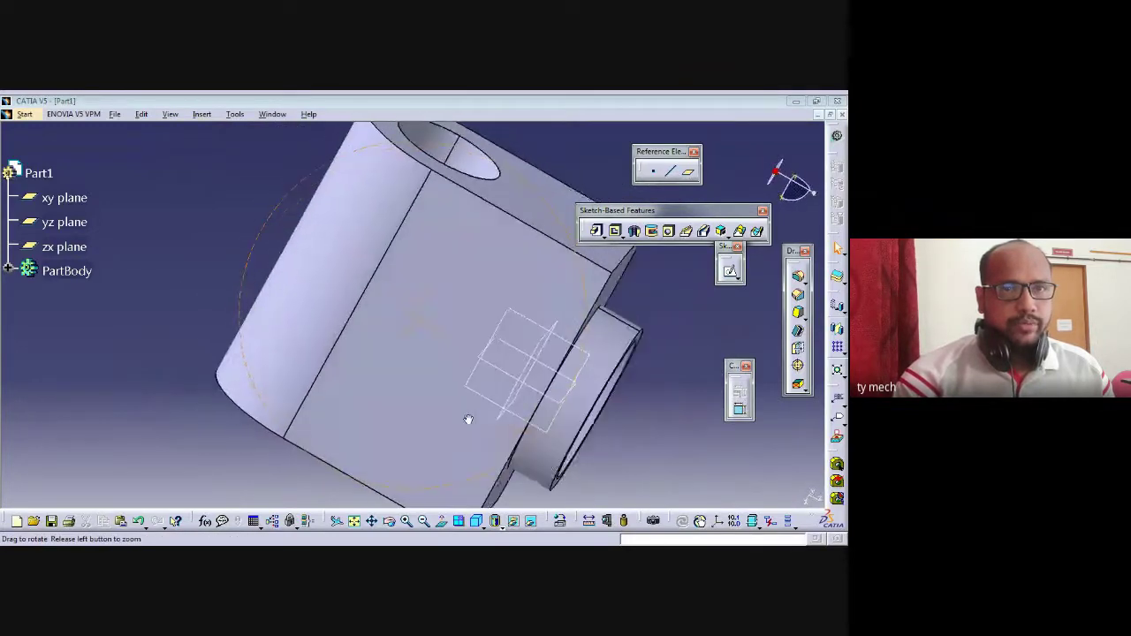
left_click(518, 310)
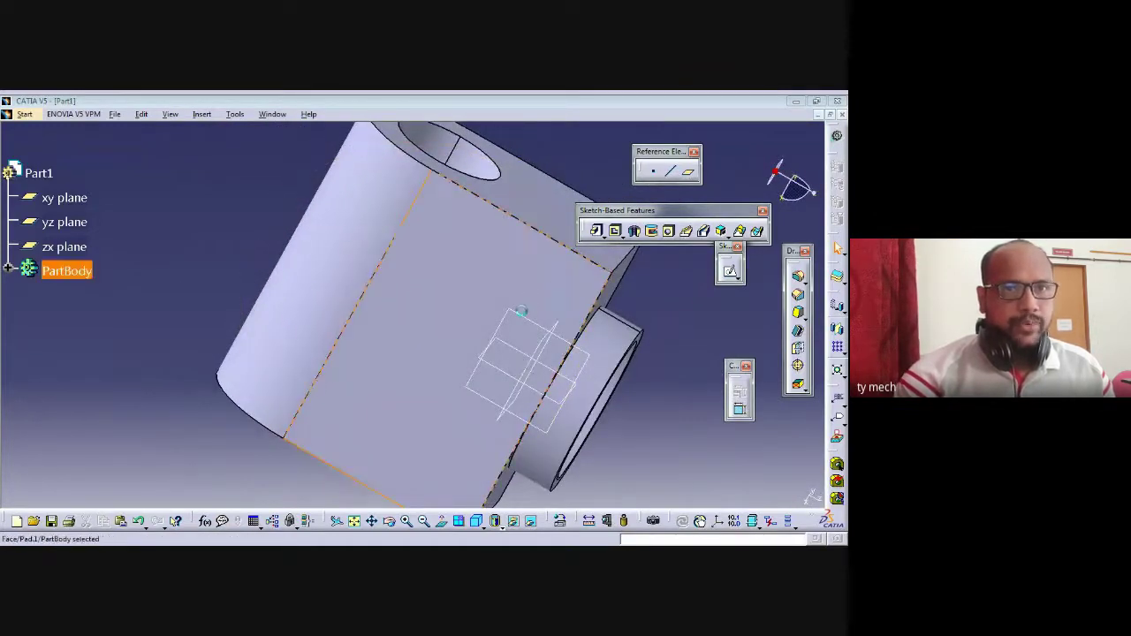
left_click(731, 268)
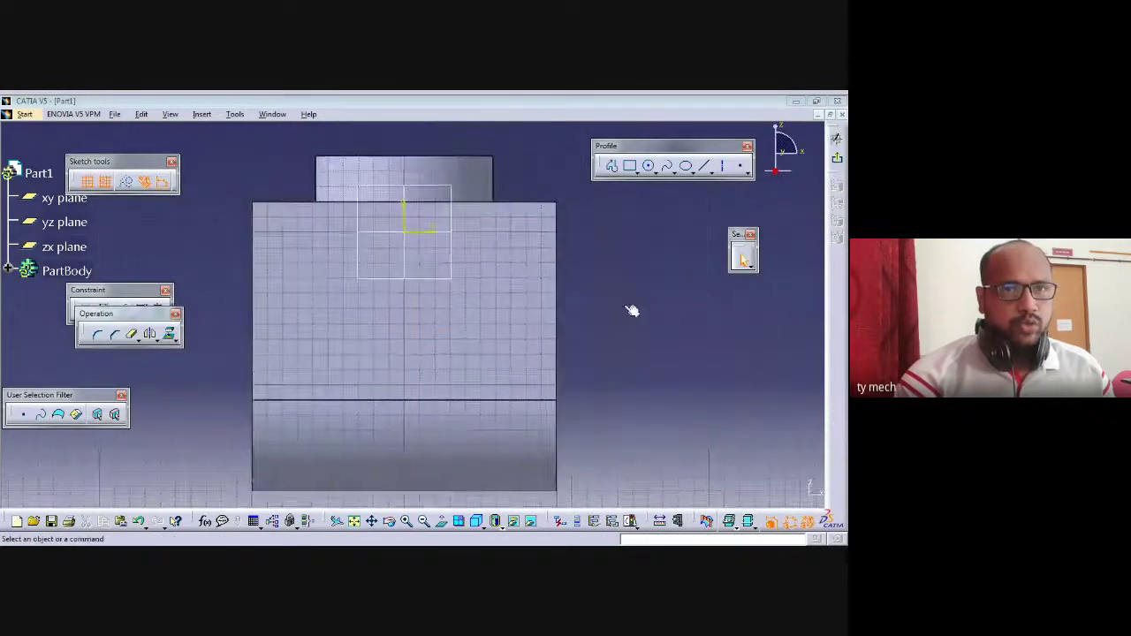
left_click(629, 166)
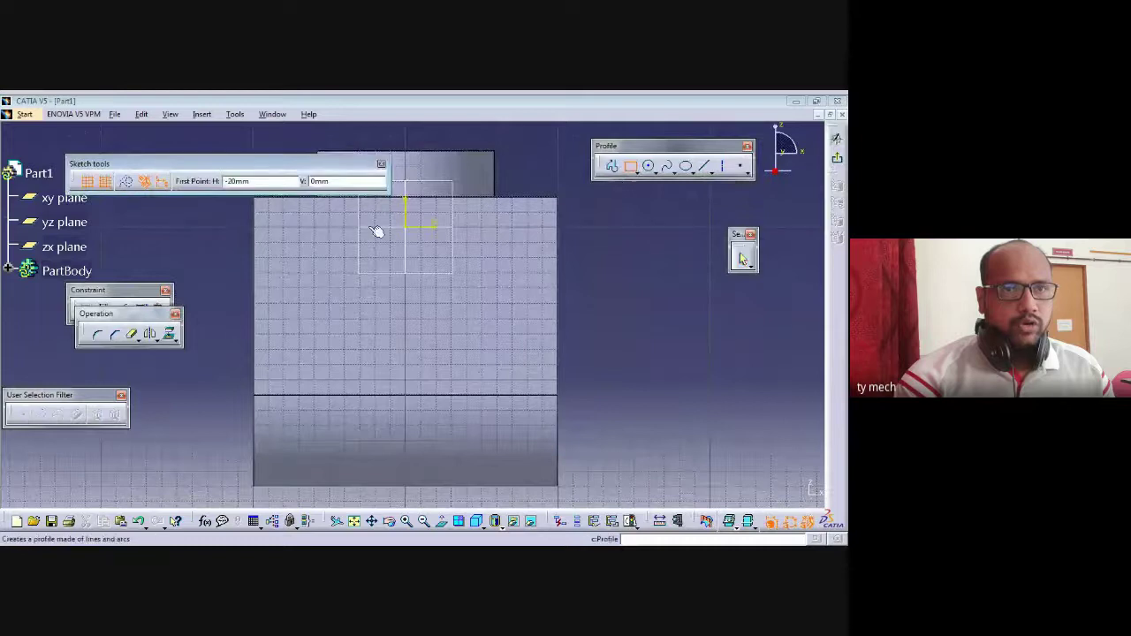
left_click(318, 223)
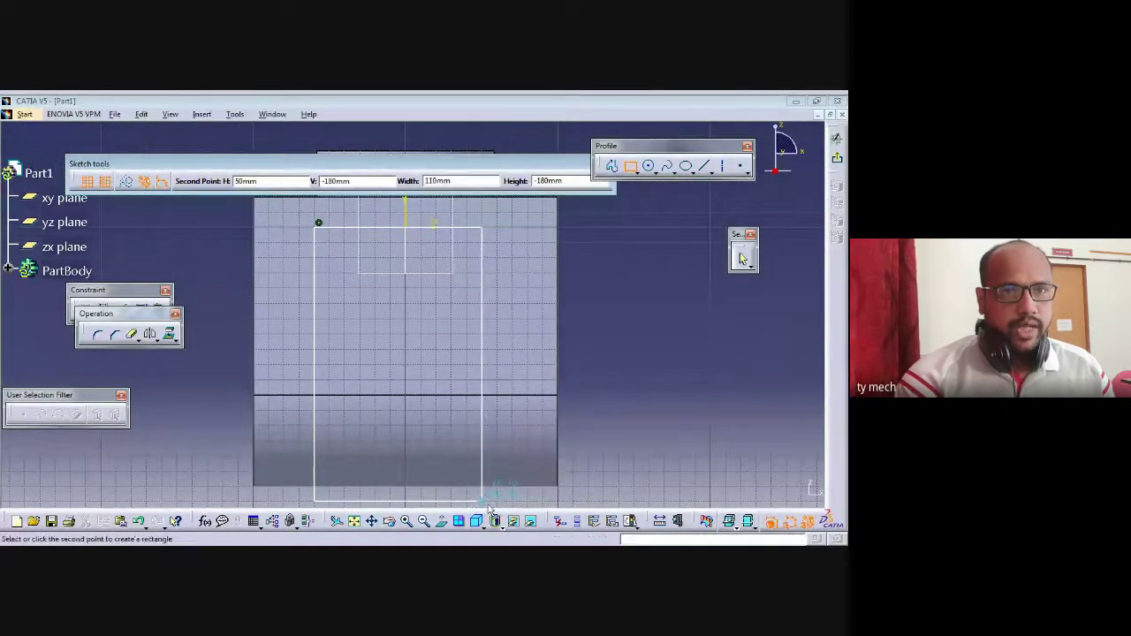
left_click(484, 502)
left_click(657, 354)
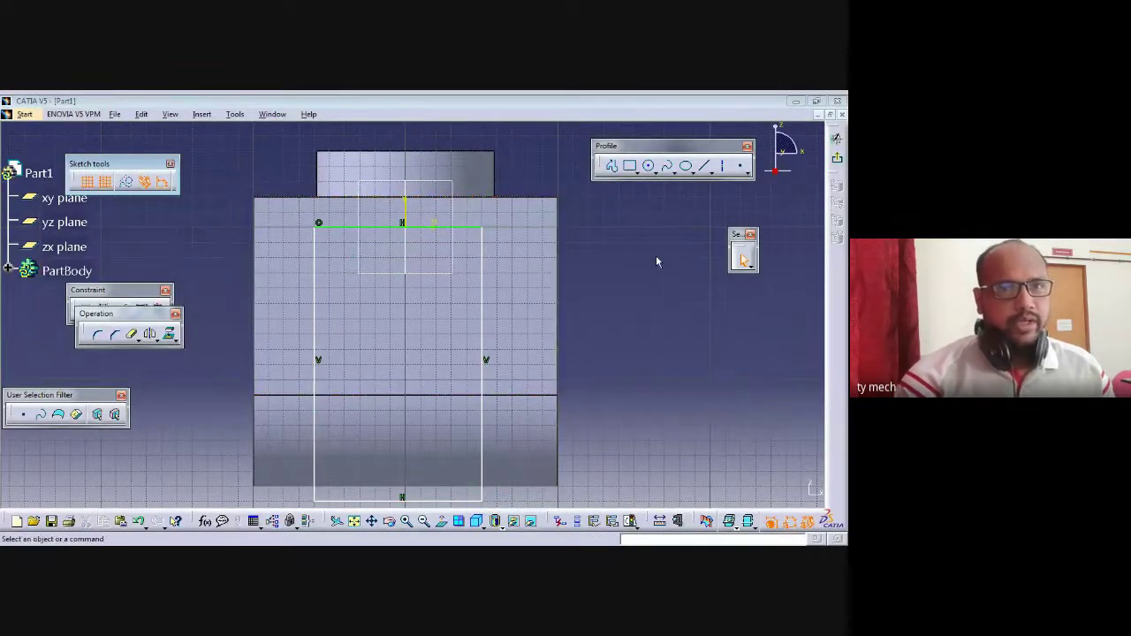
left_click(485, 303)
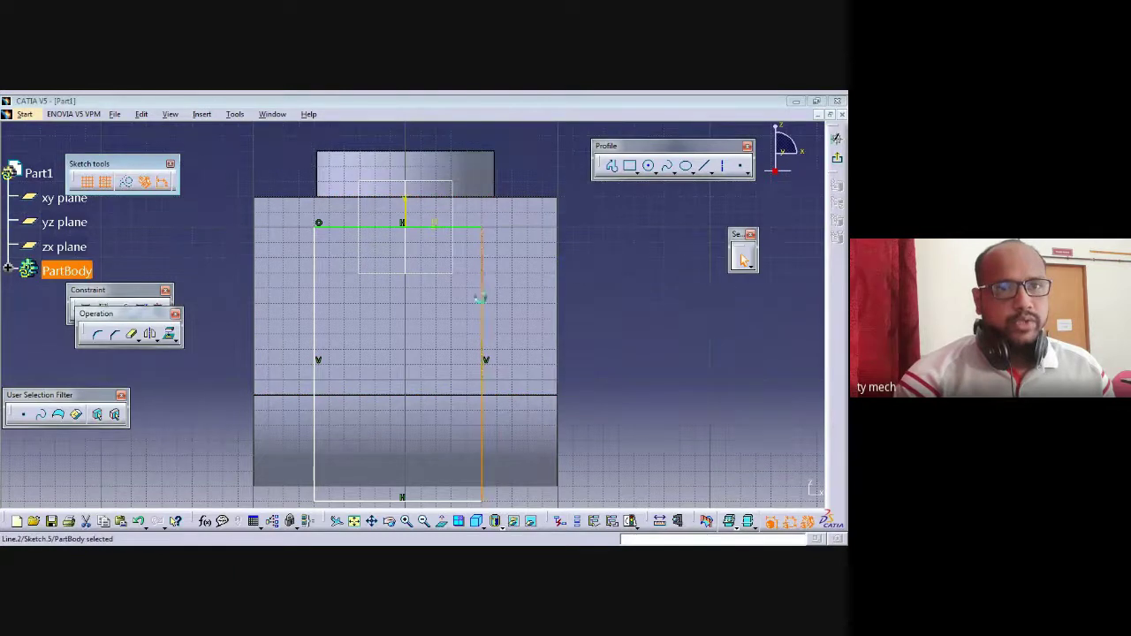
left_click(557, 305, "ctrl")
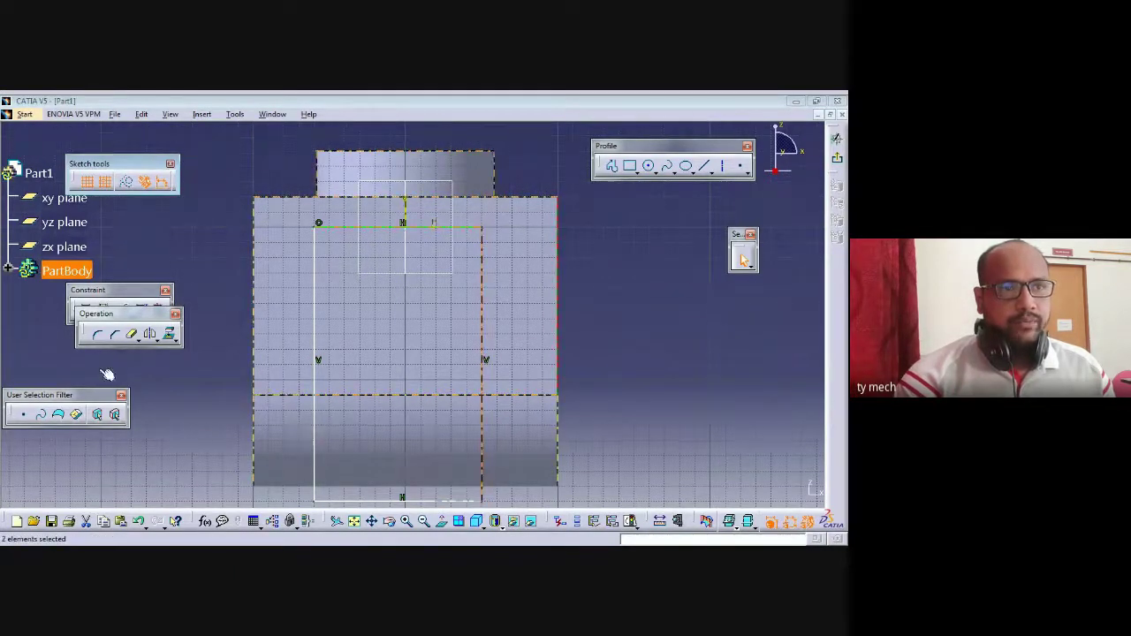
left_click_drag(98, 314, 102, 320)
left_click(100, 340)
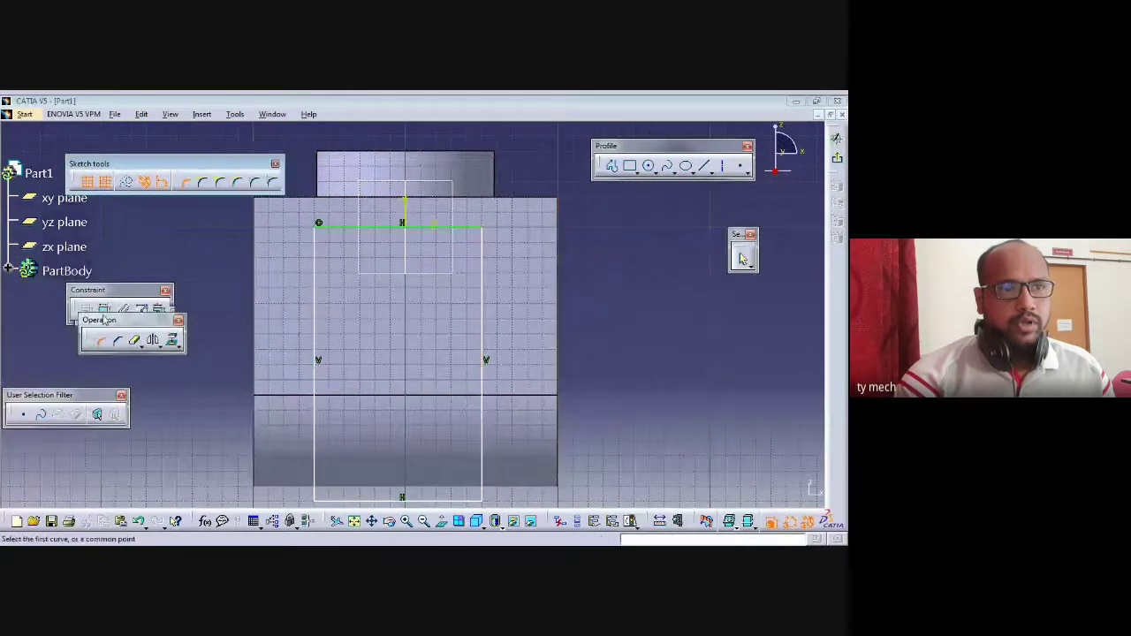
Constrain the rectangle's right side to the block's right edge with an offset of 20 mm
left_click(104, 310)
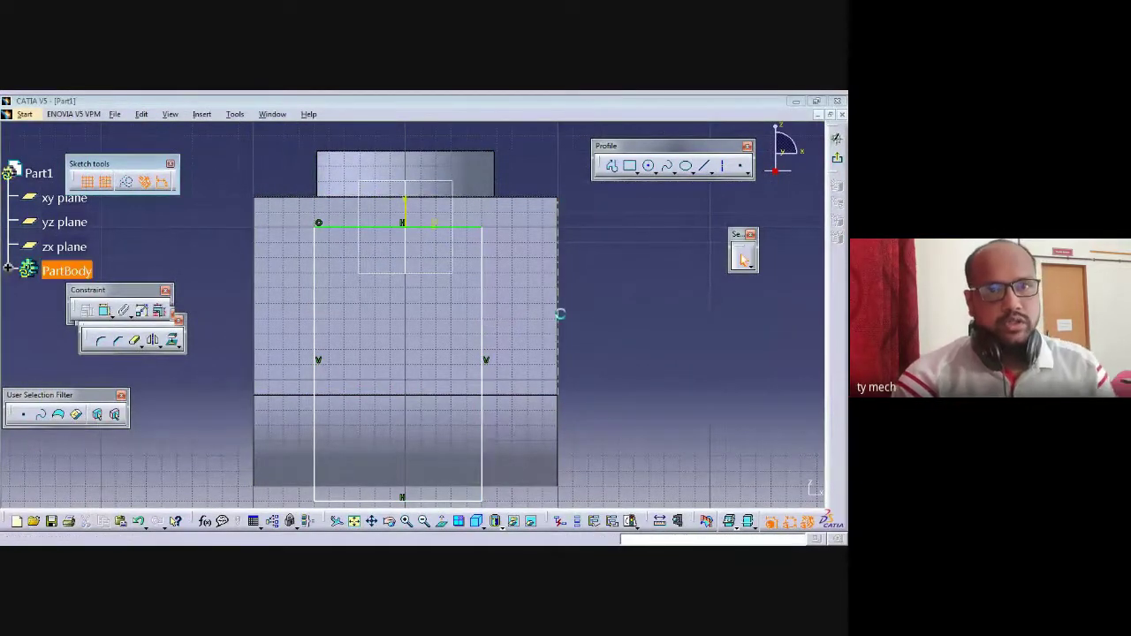
left_click(483, 341)
left_click(105, 312)
left_click(516, 309)
double_click(517, 311)
type("20")
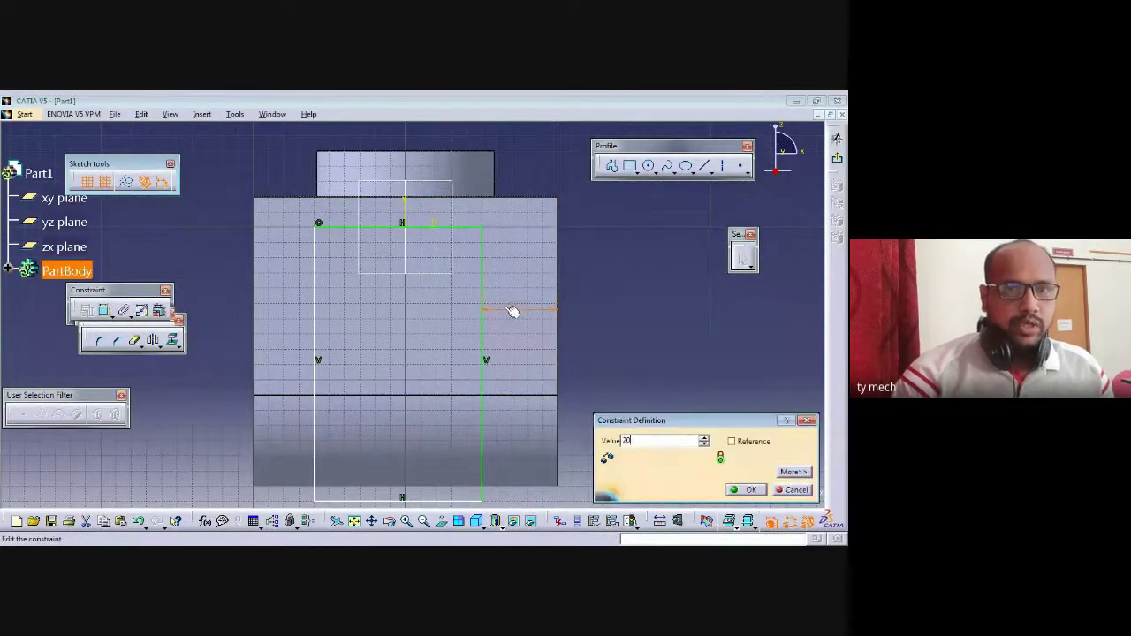
key("Return")
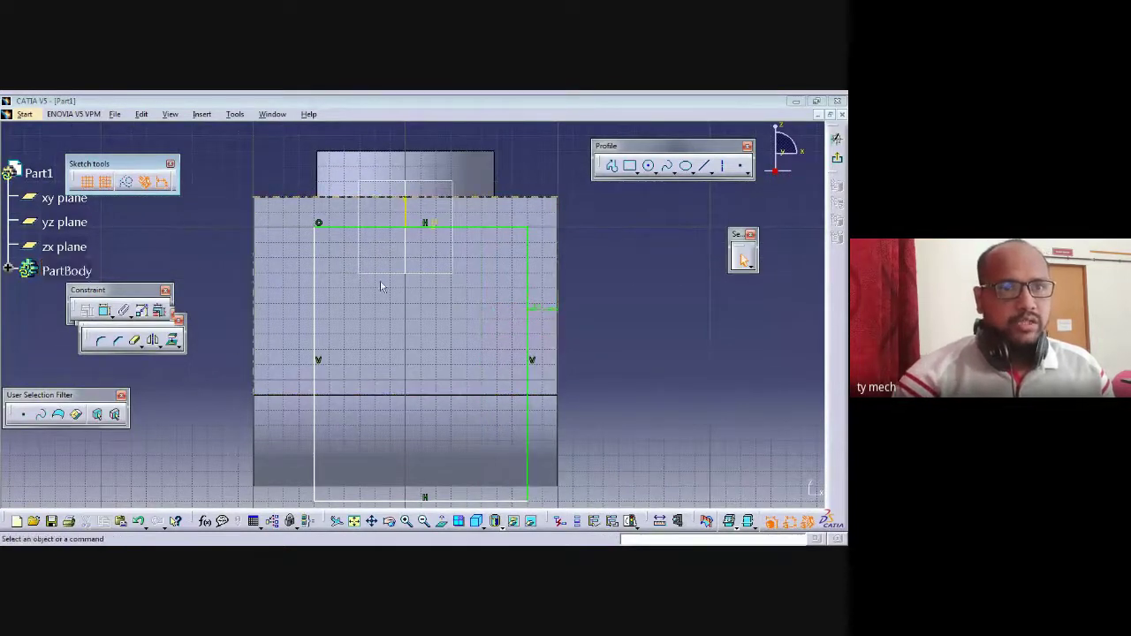
left_click(319, 331)
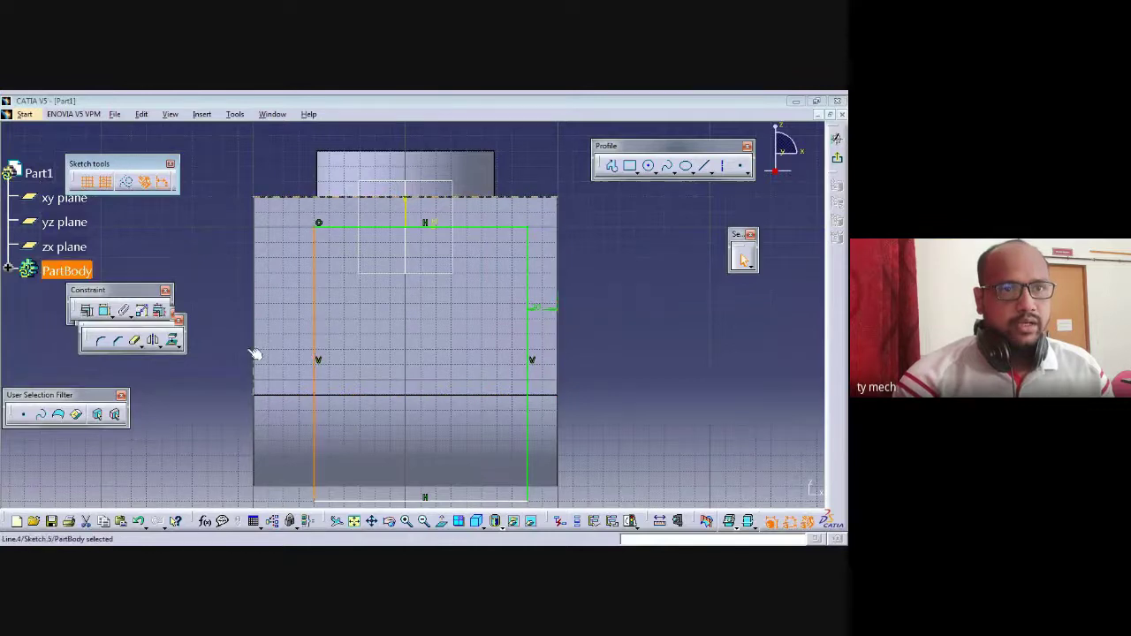
double_click(255, 336)
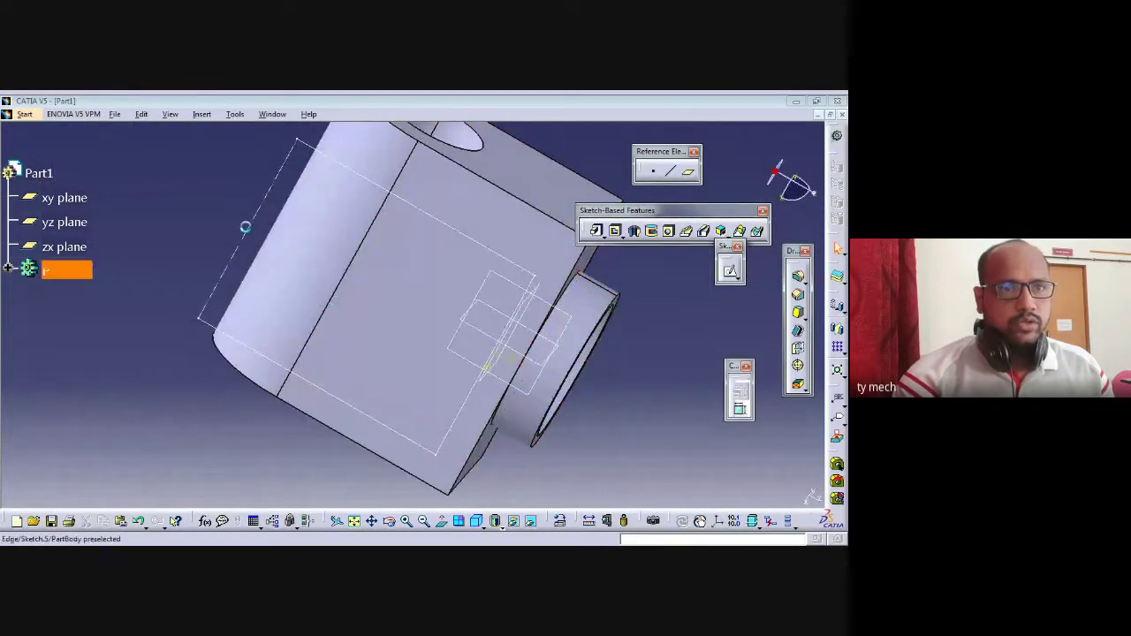
double_click(243, 227)
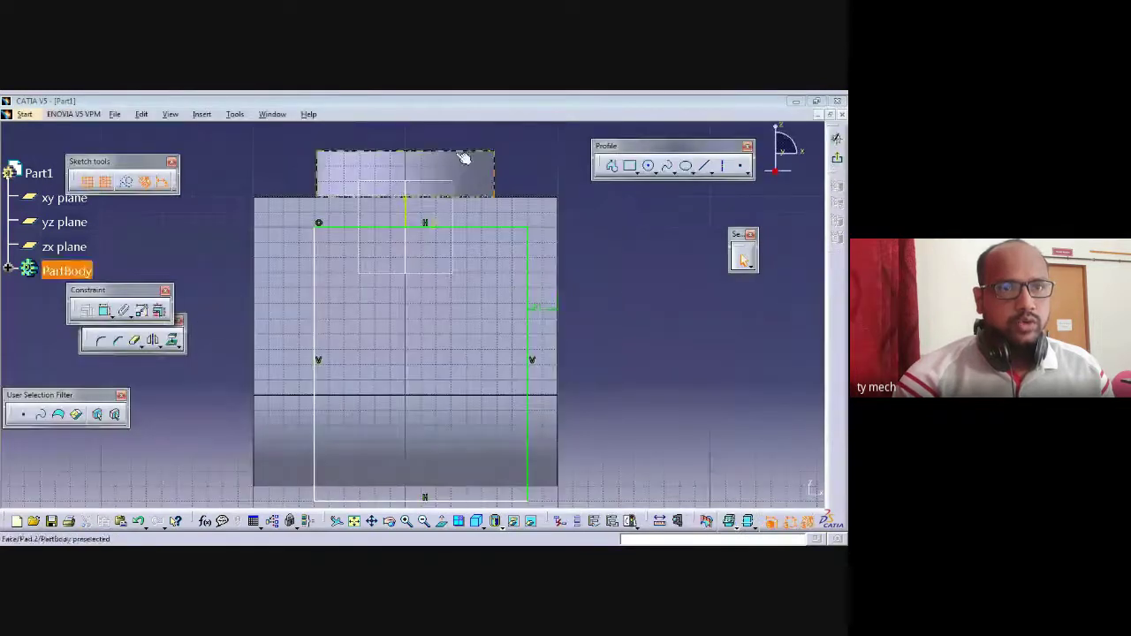
Constrain the rectangle's left side to the block's left edge with an offset of 20 mm
left_click(316, 308)
left_click(261, 318, "ctrl")
left_click(104, 310)
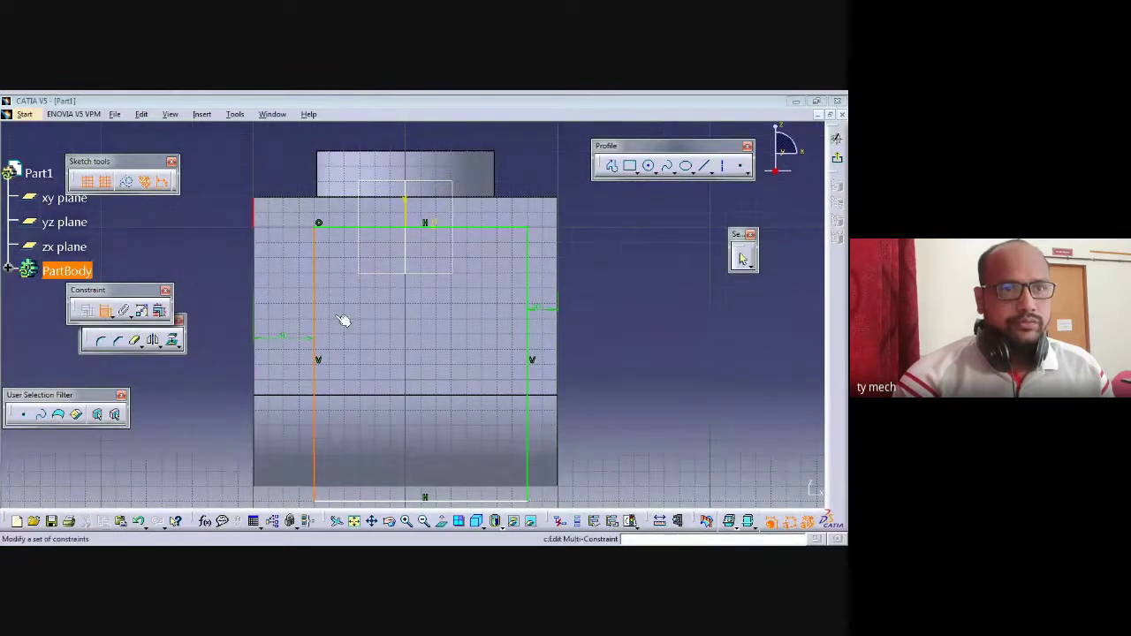
left_click(290, 304)
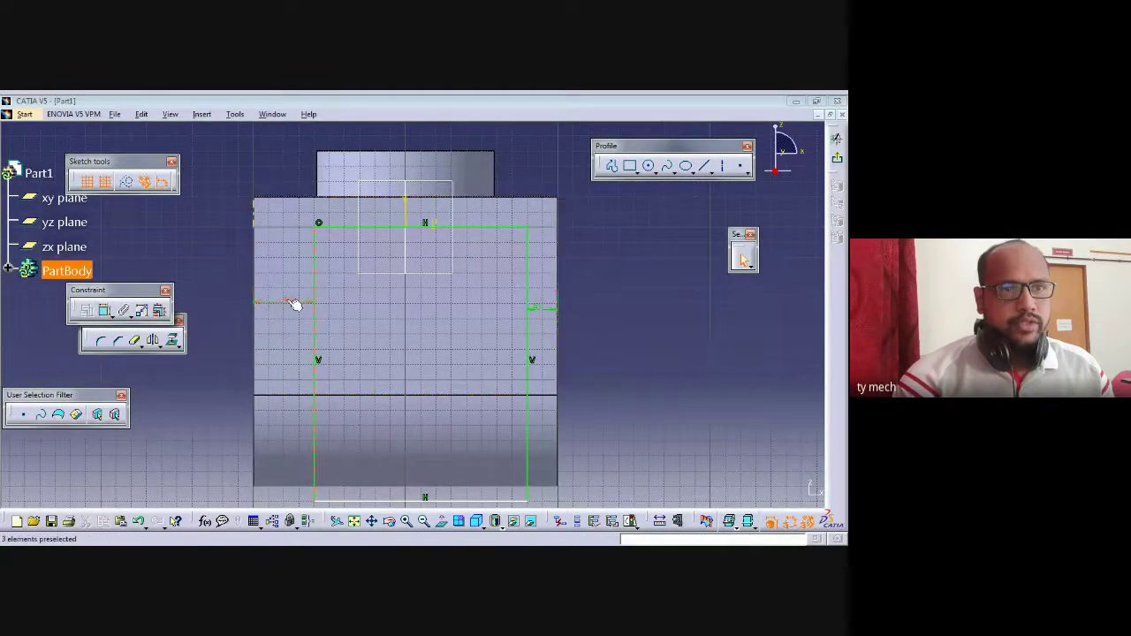
double_click(288, 302)
type("10")
key("Return")
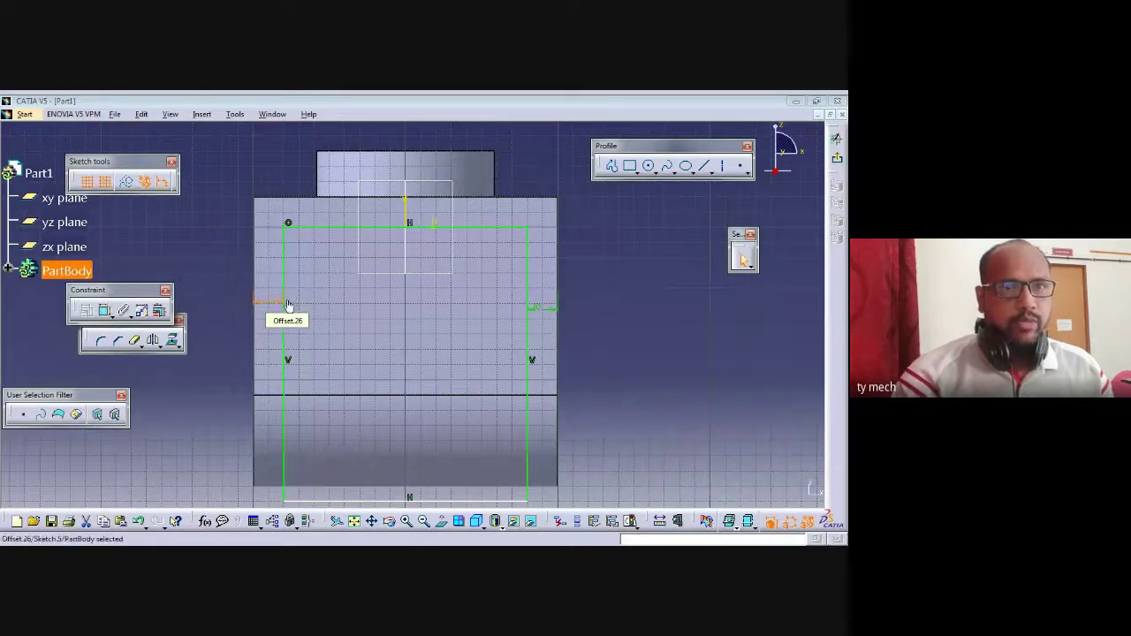
Exit the rectangle sketch and cut it through the block as a pocket with a depth of 200 mm
mouse_move(601, 312)
middle_mouse_down()
mouse_move(586, 248)
mouse_move(581, 284)
middle_mouse_up()
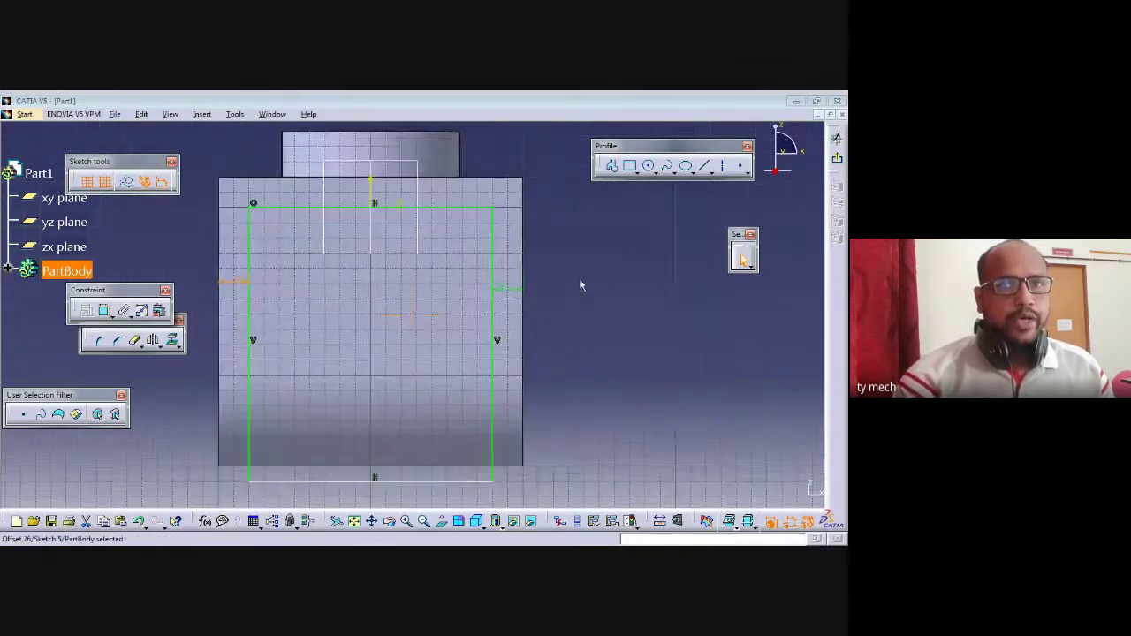
left_click(836, 139)
mouse_move(723, 222)
middle_mouse_down()
mouse_move(649, 295)
mouse_move(662, 315)
mouse_move(551, 379)
mouse_move(634, 320)
mouse_move(553, 326)
mouse_move(555, 361)
mouse_move(590, 328)
mouse_move(606, 287)
middle_mouse_up()
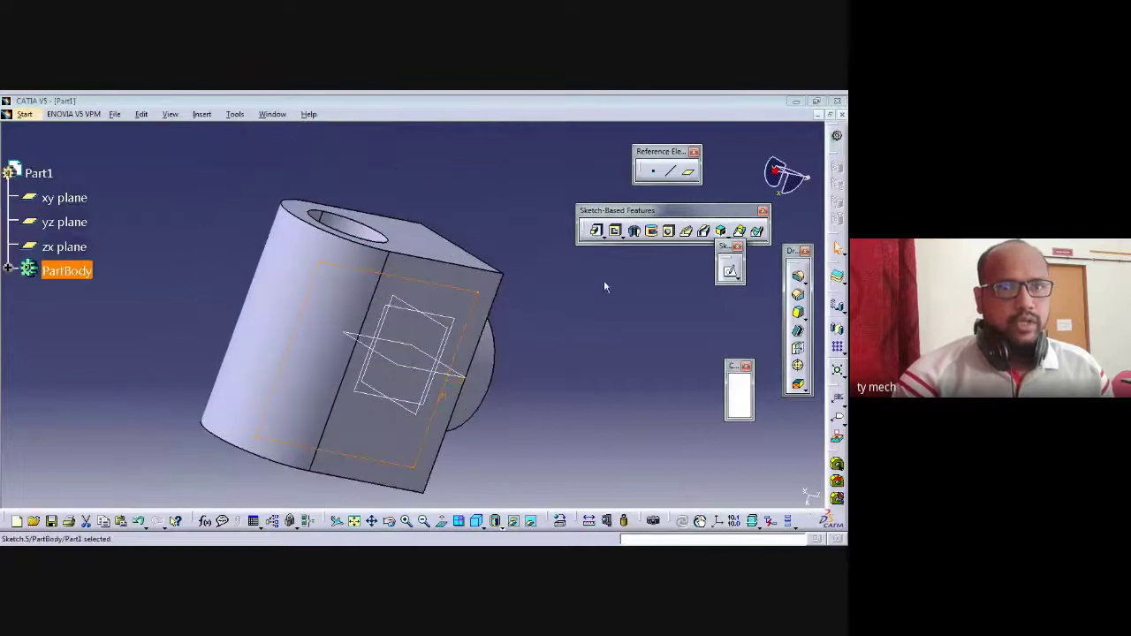
left_click(616, 231)
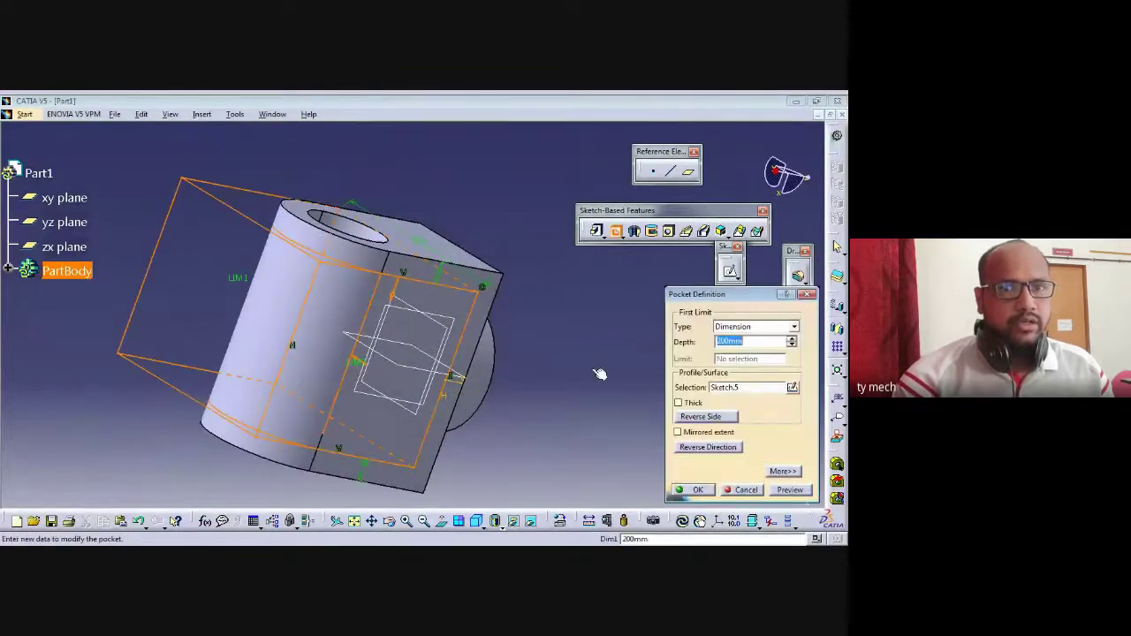
left_click(790, 490)
left_click(697, 491)
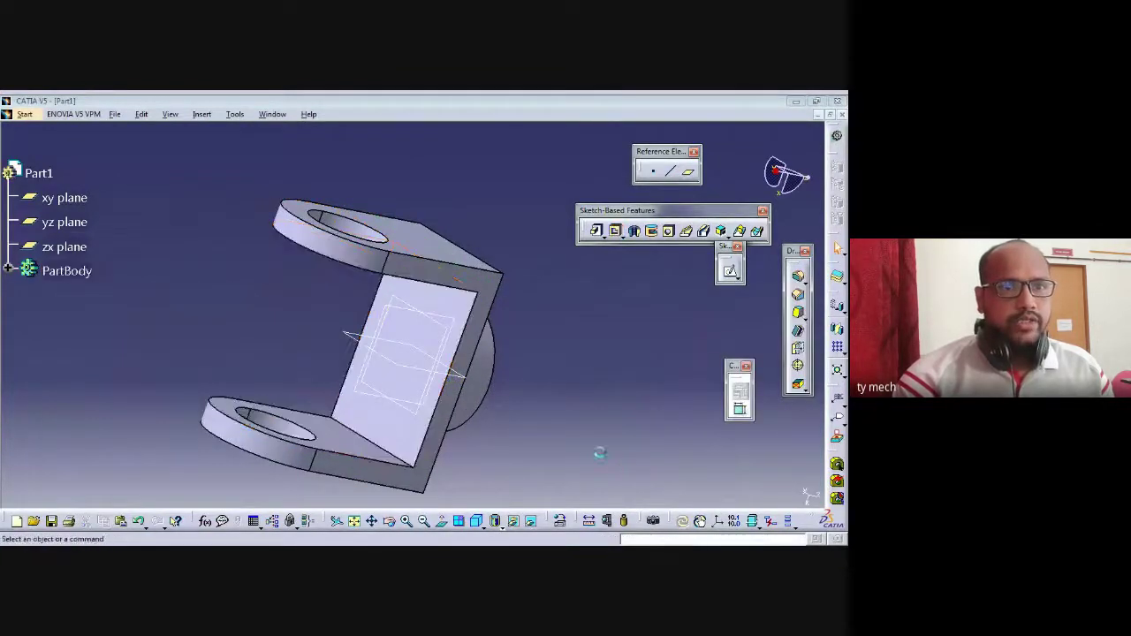
middle_click_drag(508, 408, 542, 395)
middle_click_drag(434, 374, 374, 323)
middle_click_drag(429, 374, 372, 397)
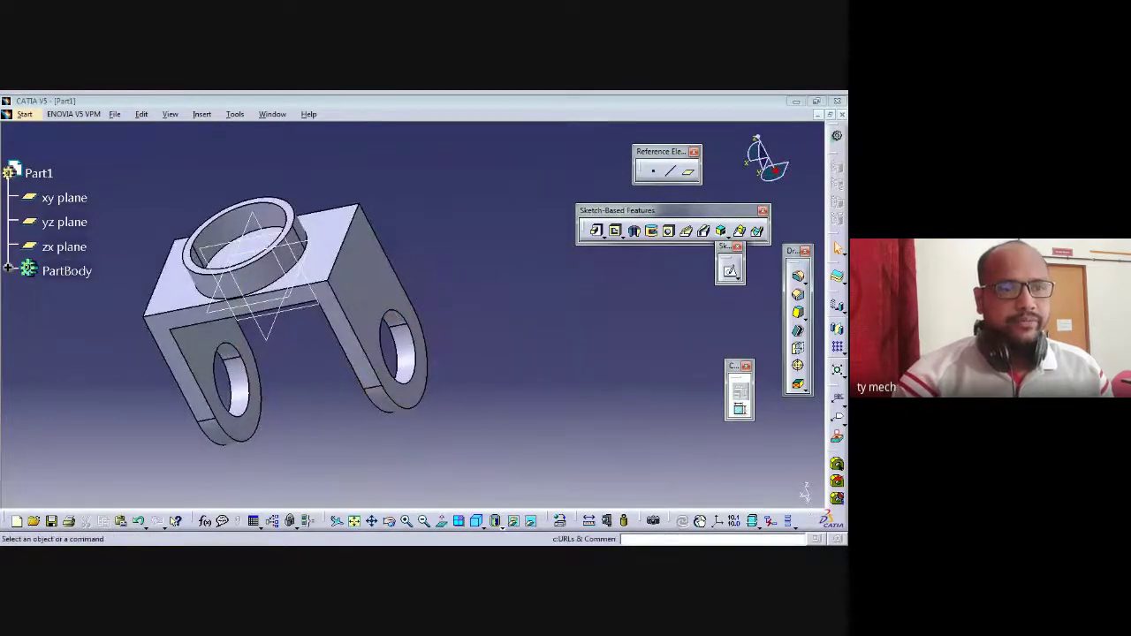